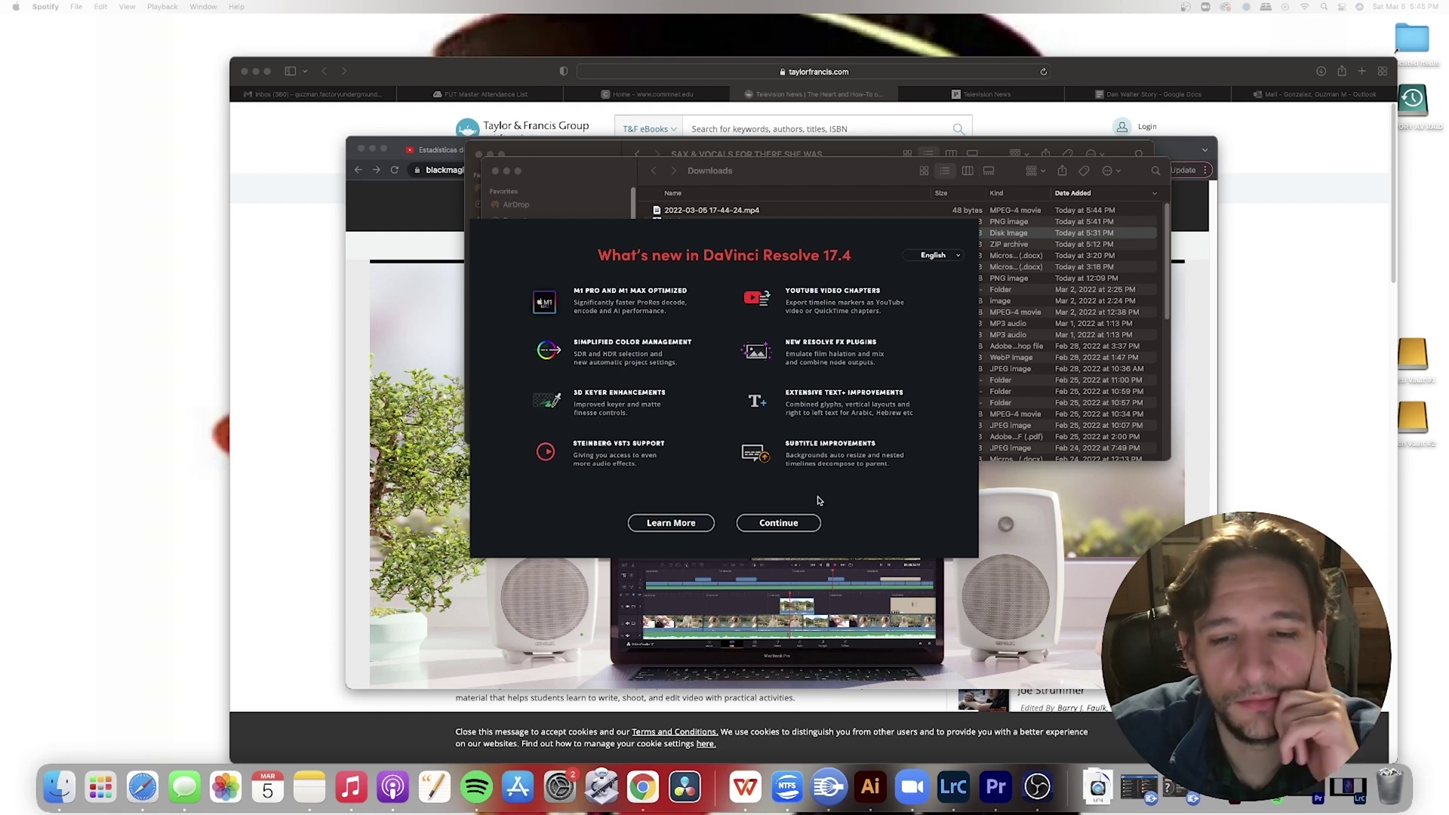
Finish the DaVinci Resolve welcome screens by starting the quick setup, and launch the application
left_click(779, 523)
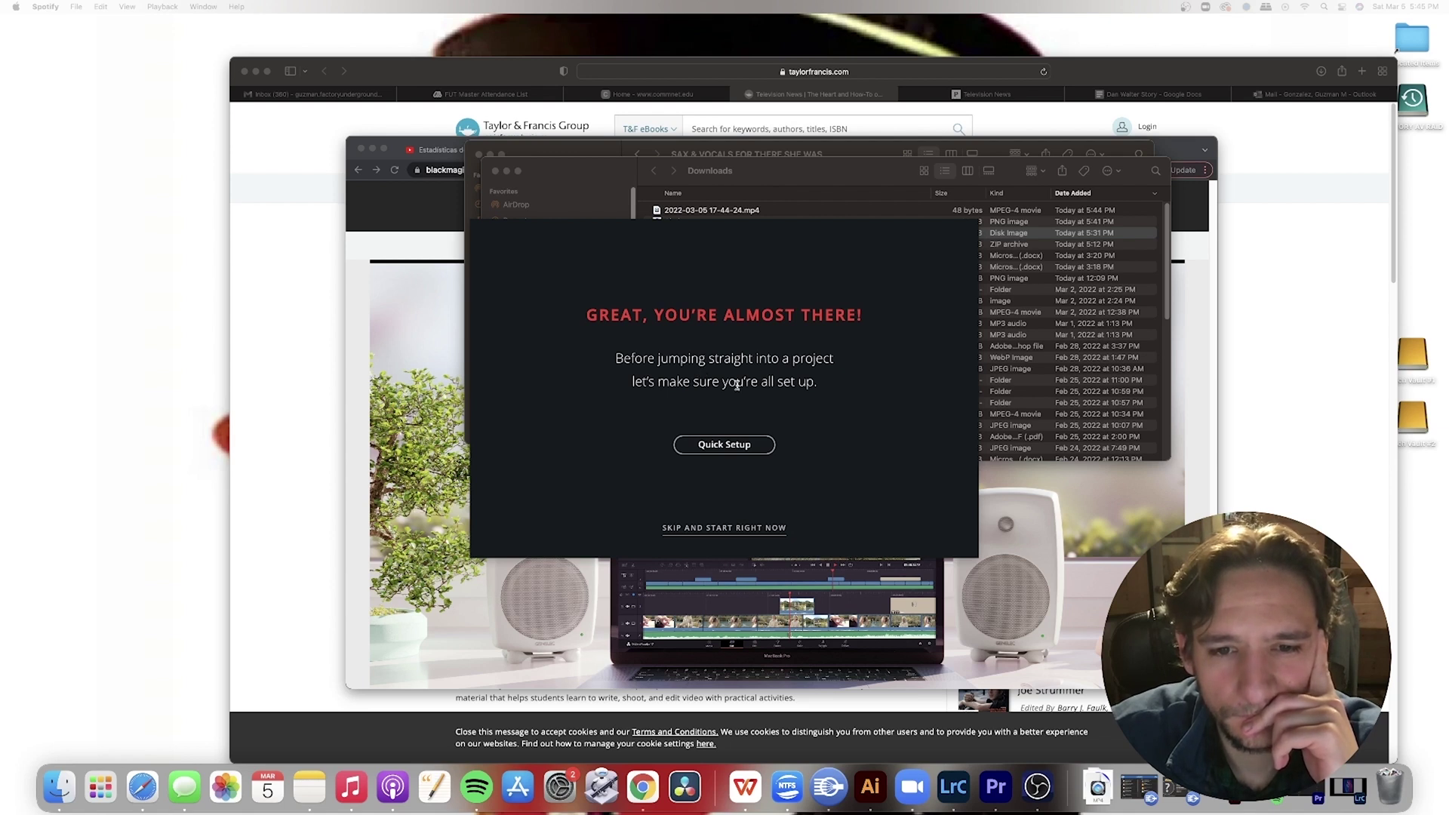
left_click(747, 449)
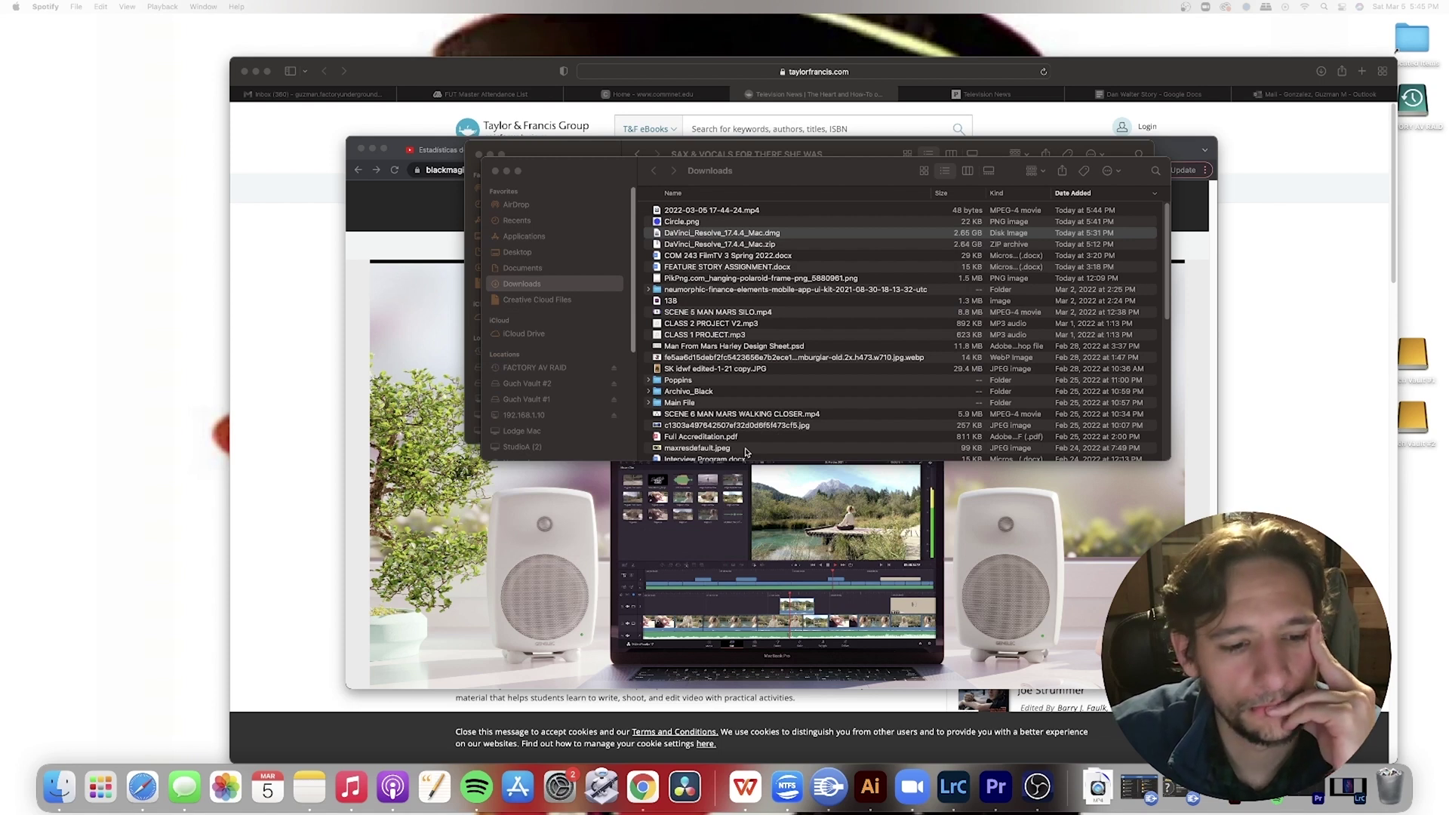
left_click(686, 788)
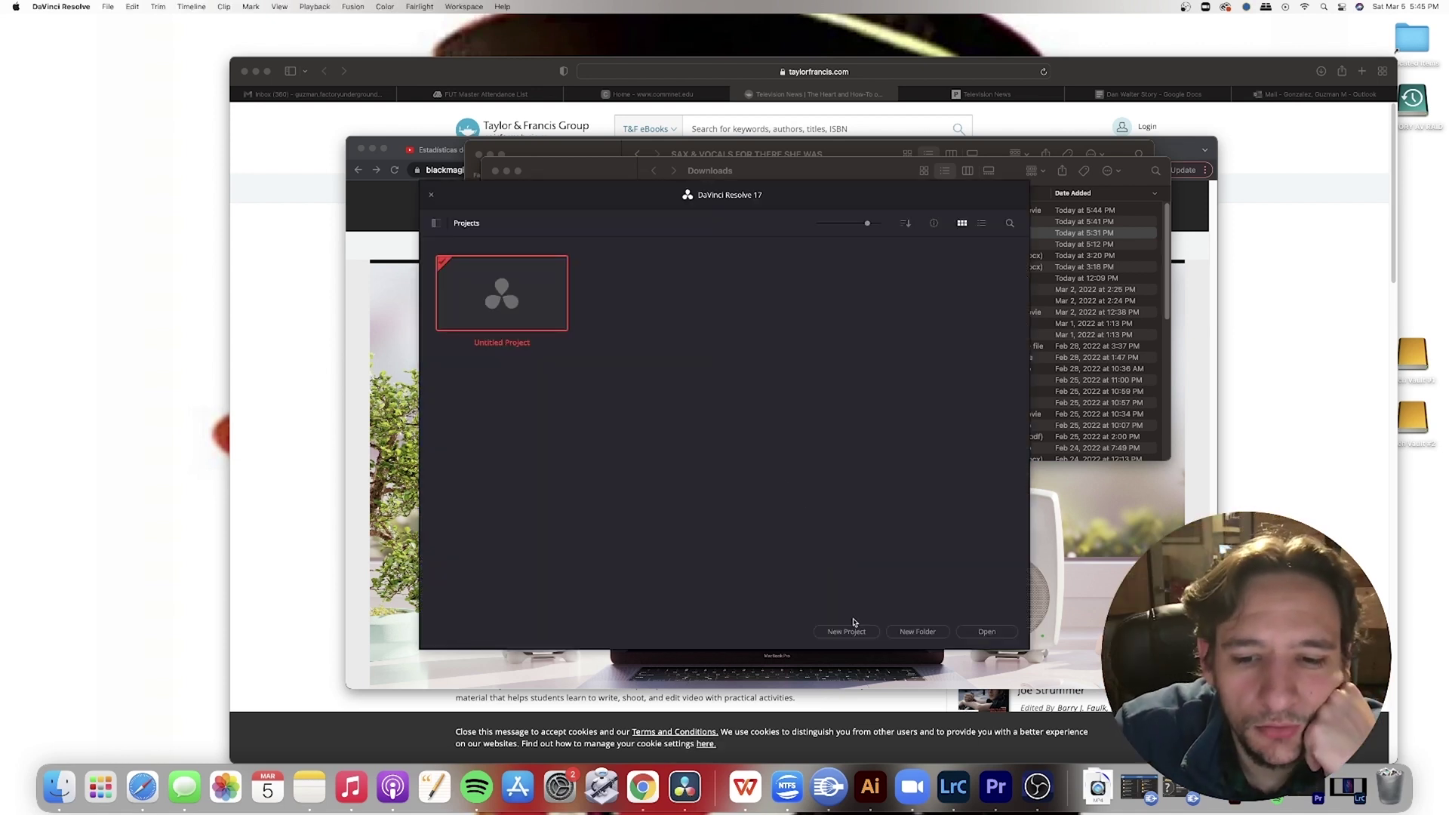
Create and open a new project named Test
left_click(848, 631)
type("Test")
left_click(794, 434)
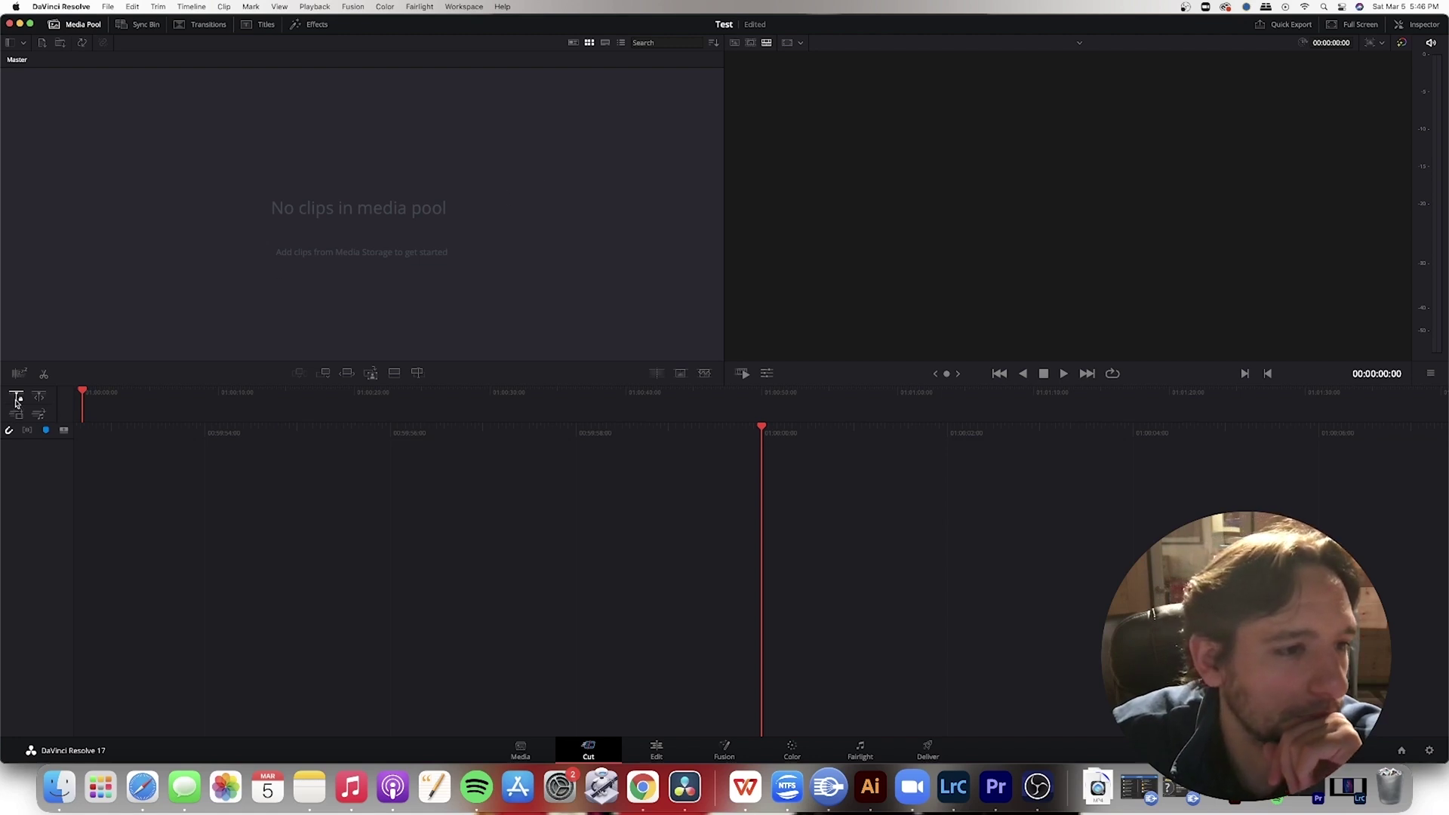
Look through the available titles, transitions and effects, and return to the media pool
left_click(139, 29)
left_click(260, 24)
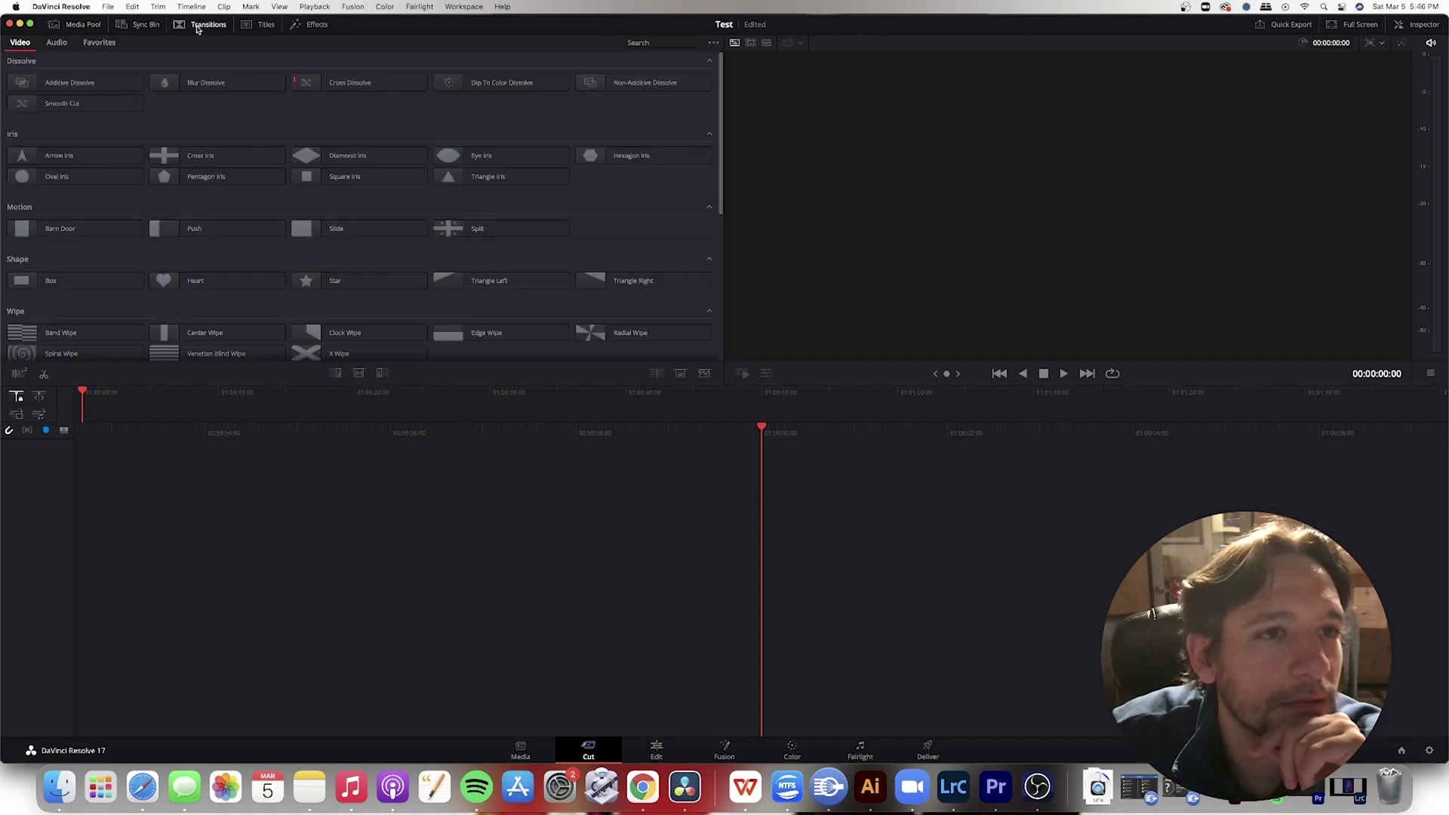
left_click(317, 24)
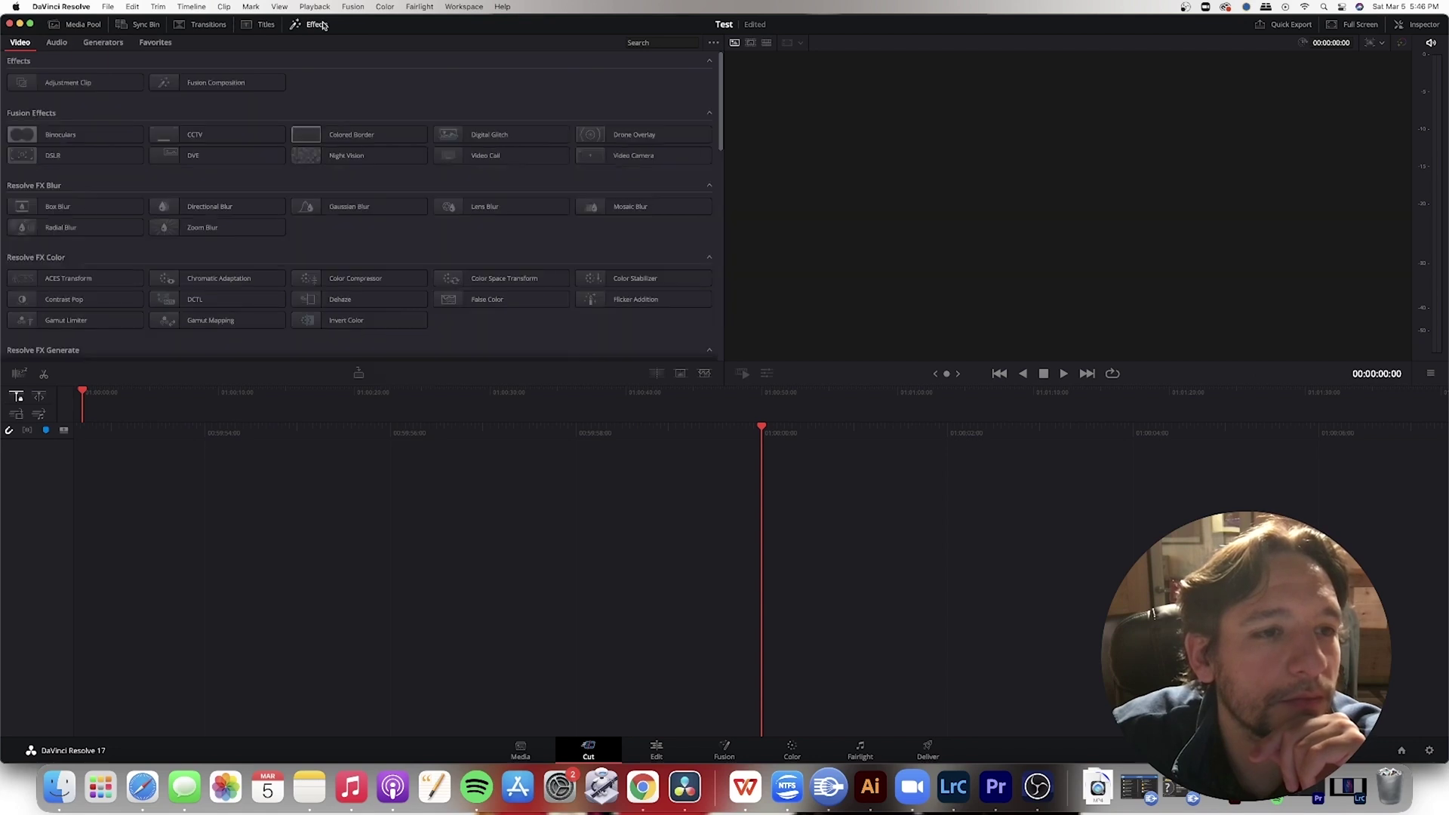
left_click(76, 24)
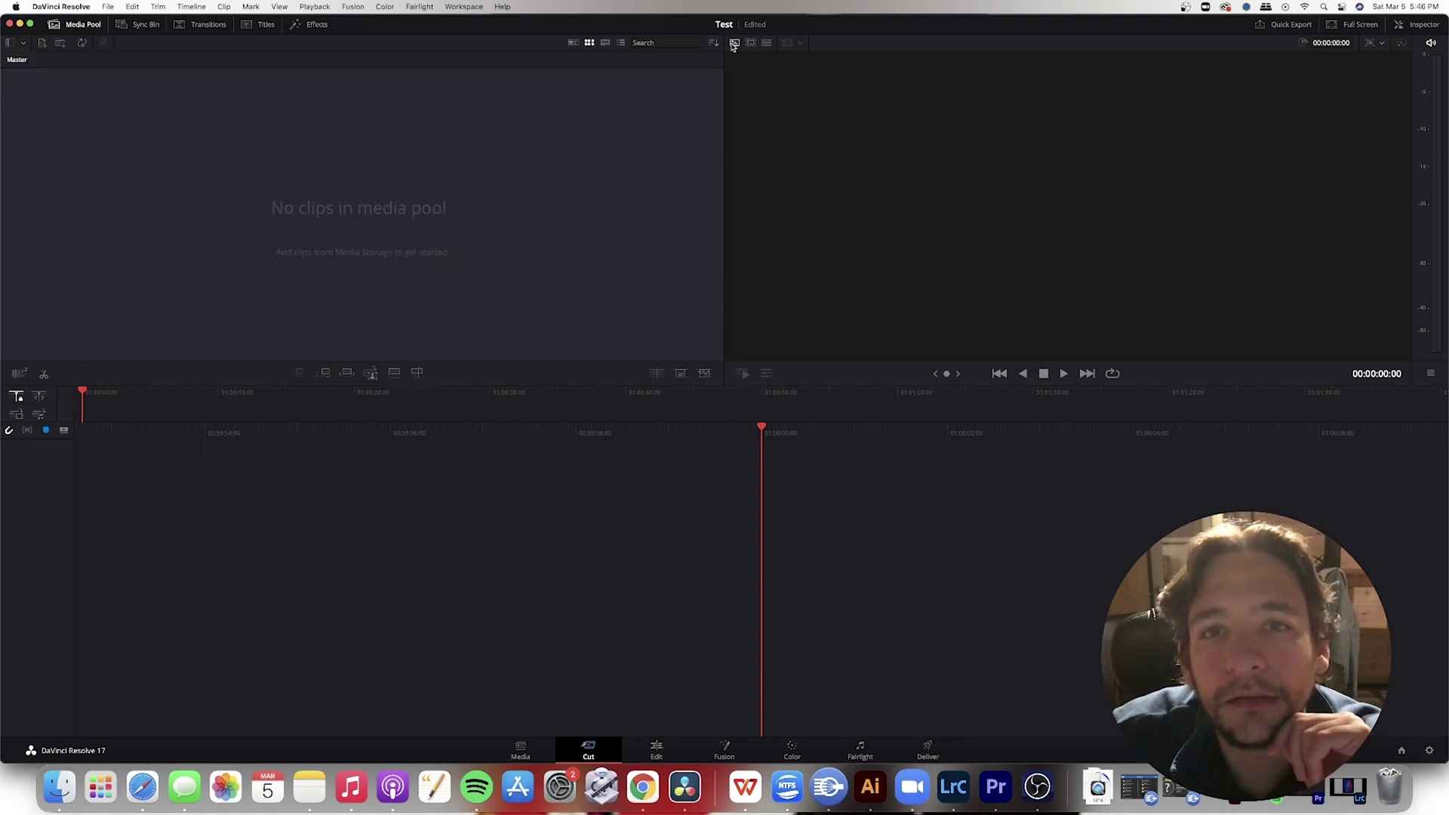
Switch to Finder, open the FACTORY AV RAID drive, and import seven clips, IMG_3493.MOV to IMG_3511.MOV, from Footage from Cel into the media pool
left_click(59, 788)
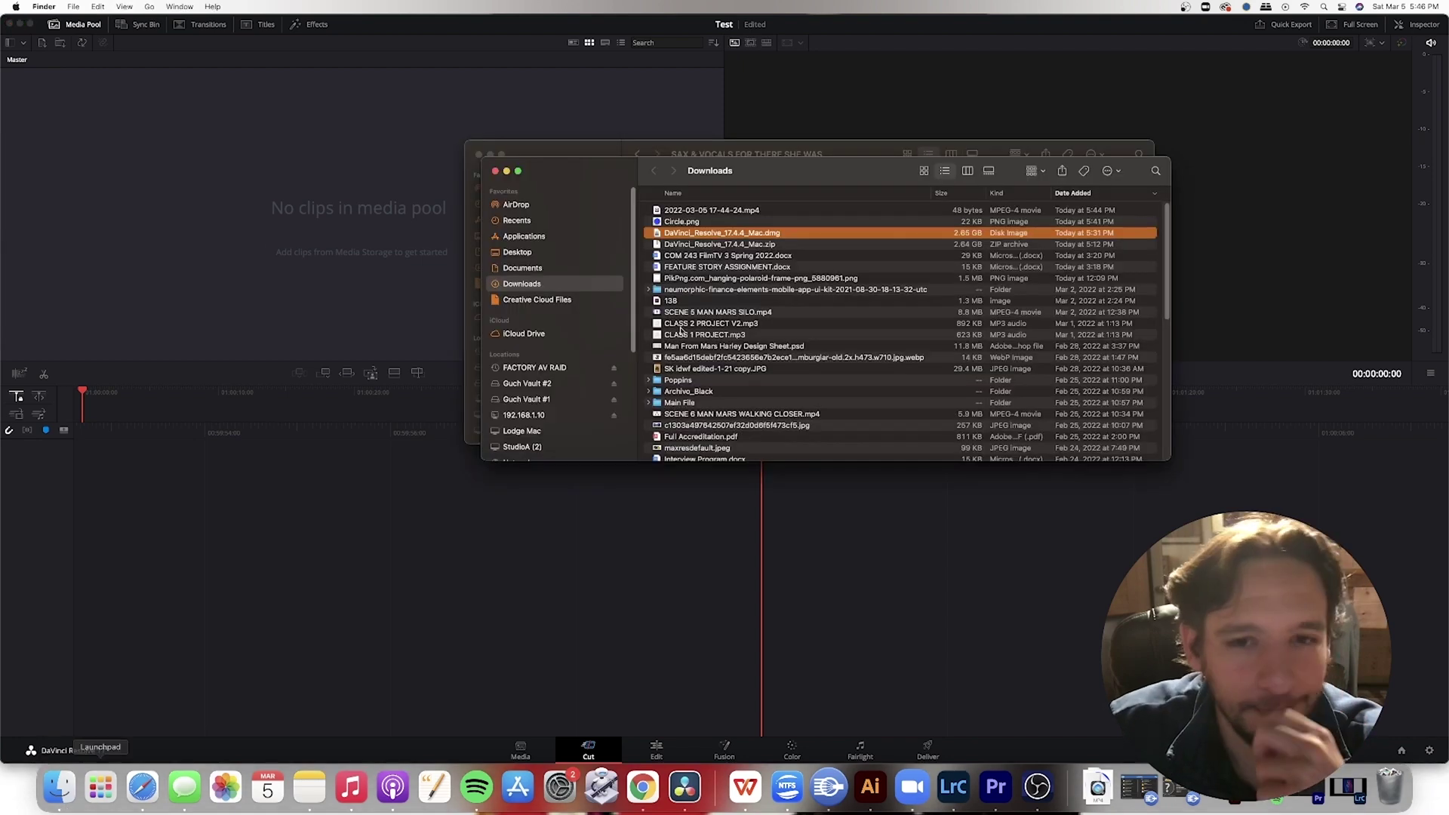
left_click_drag(580, 175, 713, 224)
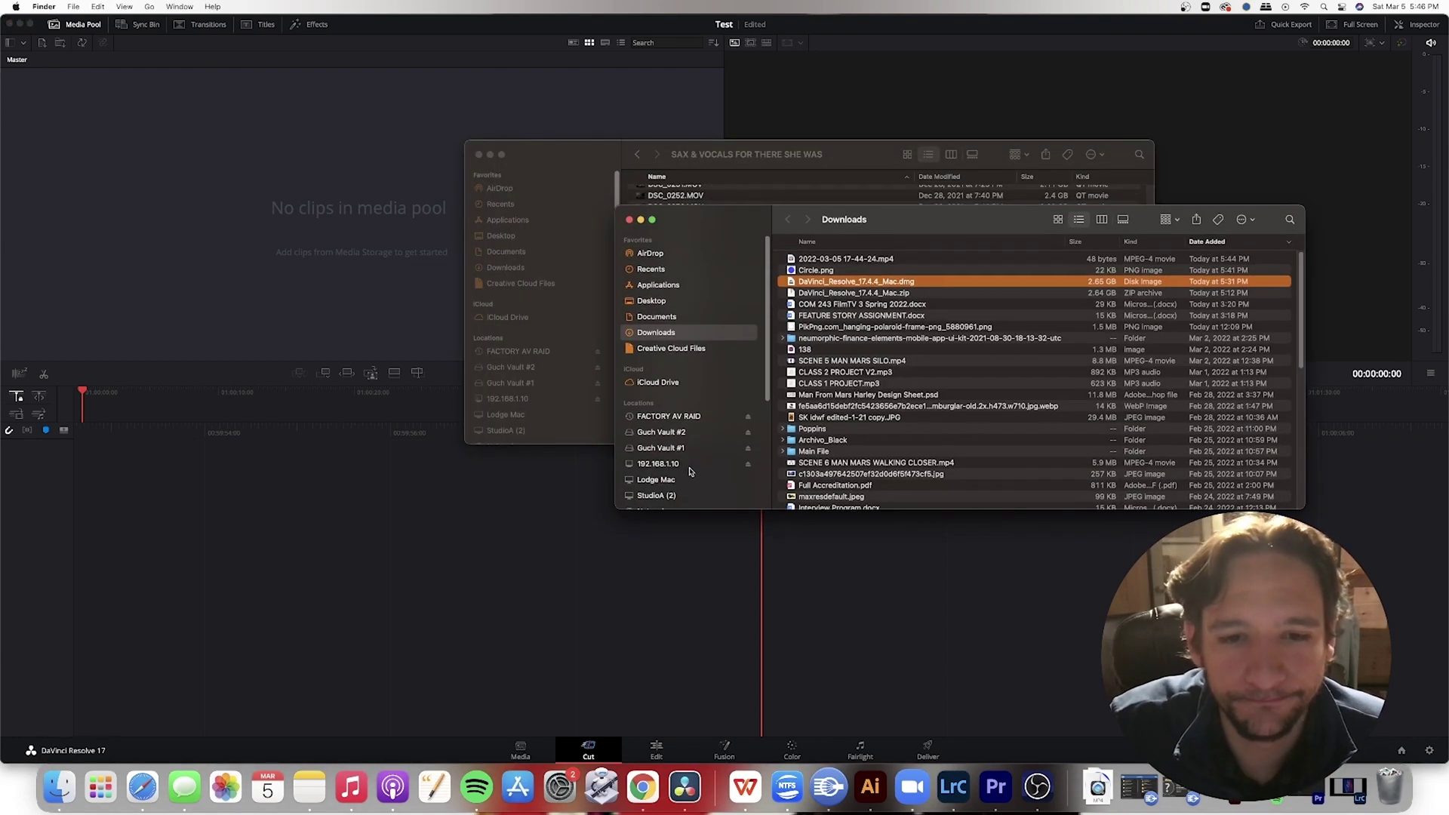
left_click(670, 418)
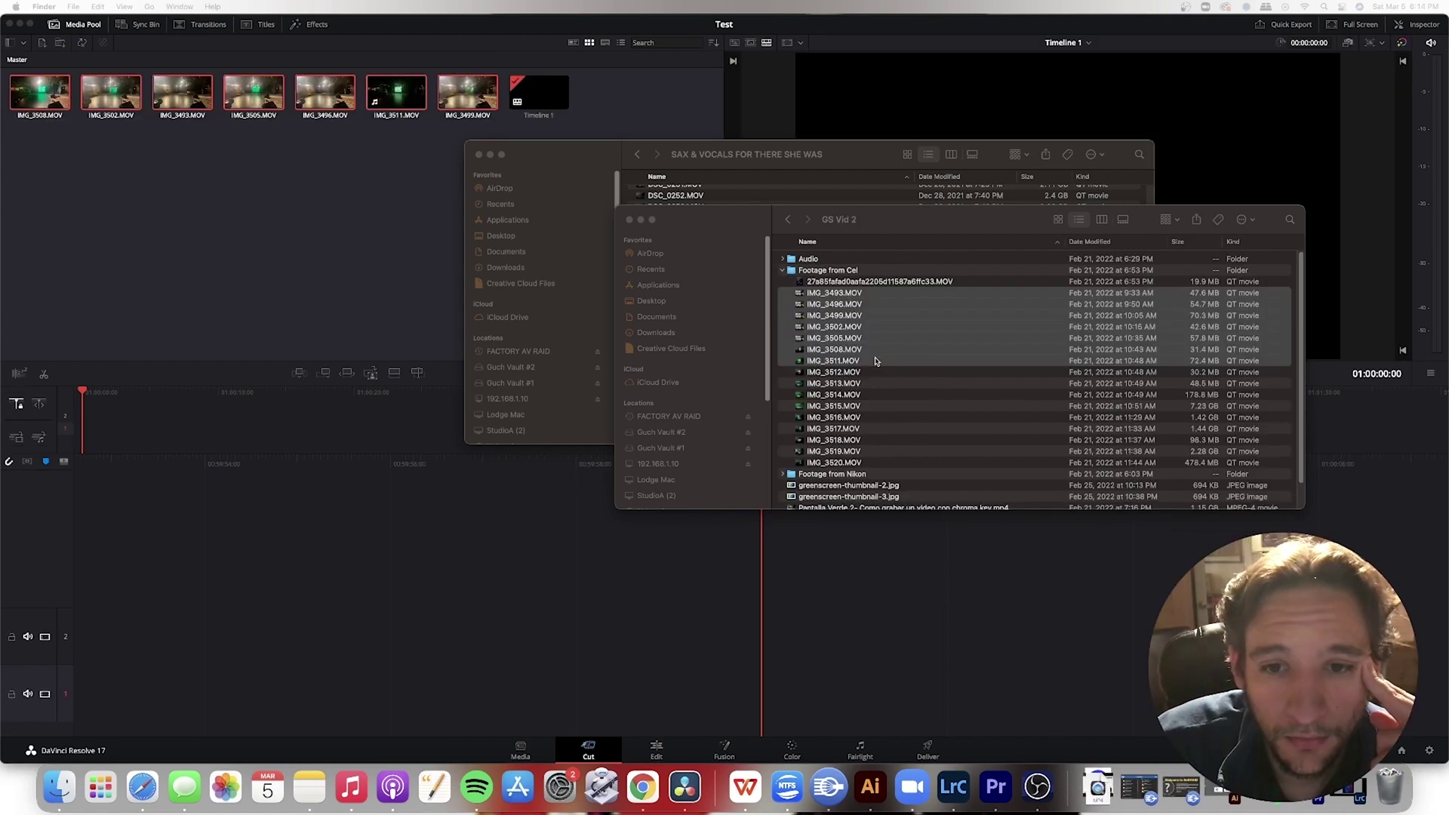
left_click(243, 204)
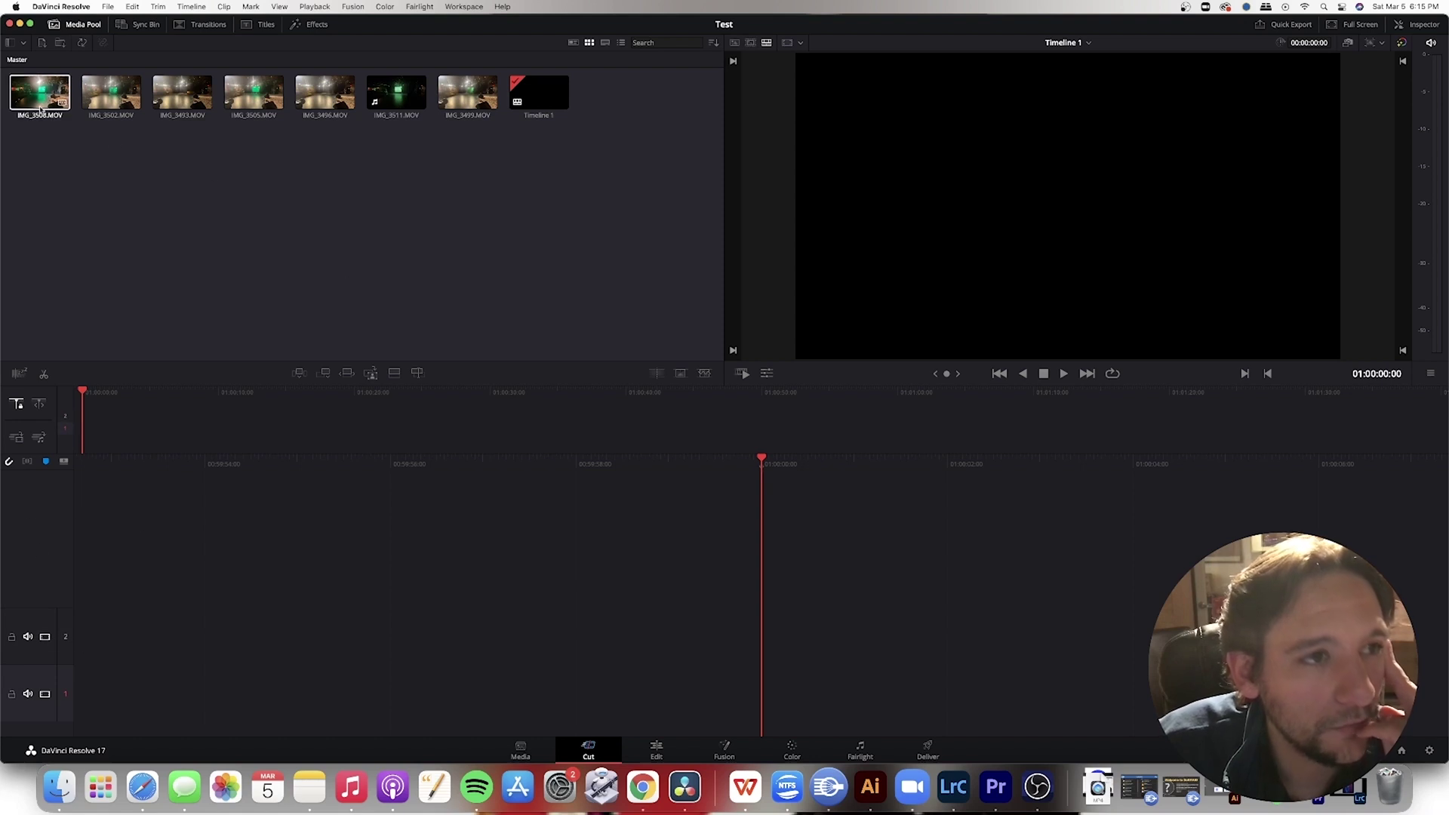
Place IMG_3508.MOV on track 1 of the timeline and stack IMG_3502.MOV on track 2 and IMG_3493.MOV on track 3
left_click_drag(40, 94, 144, 507)
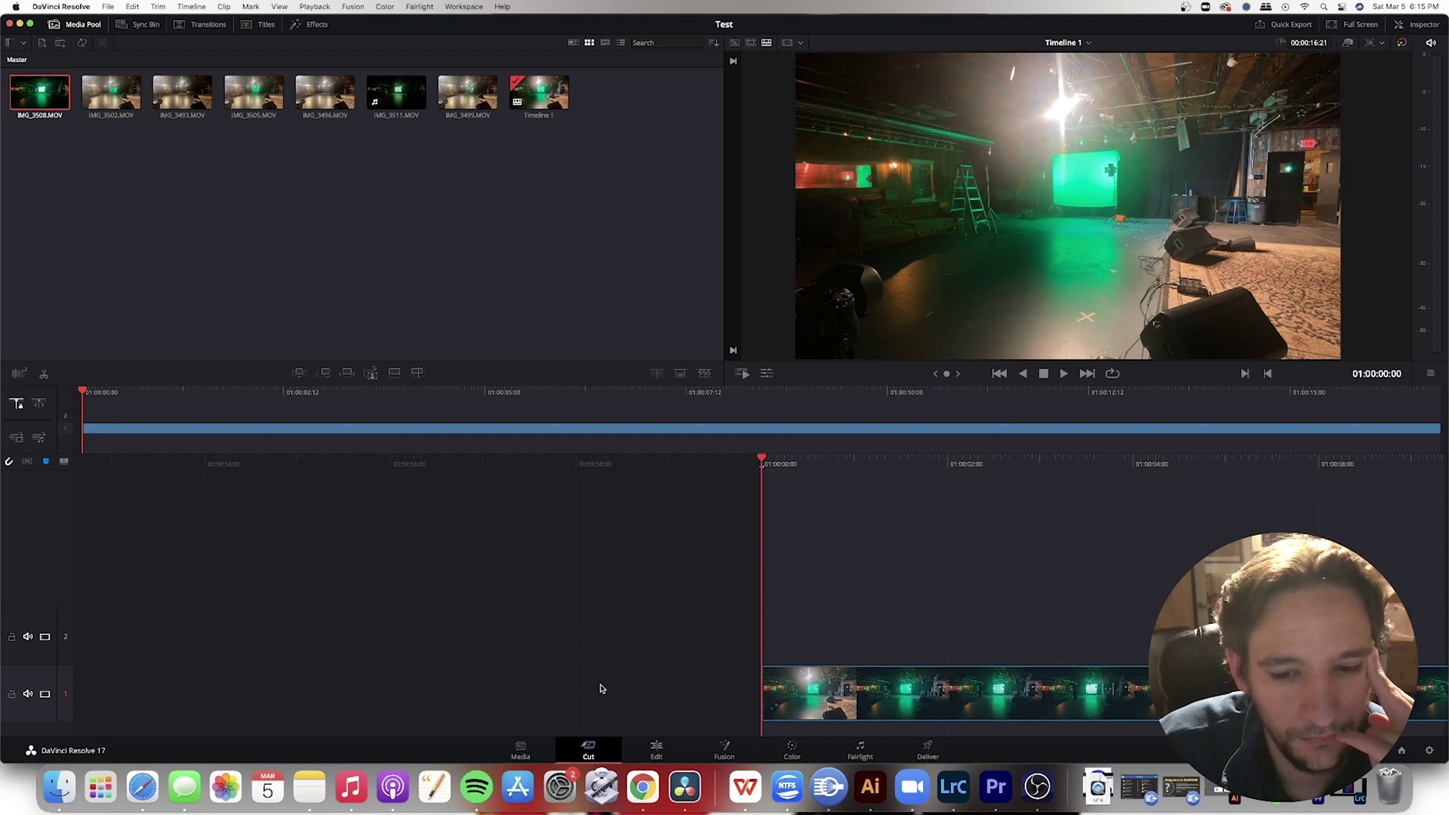
mouse_move(828, 703)
left_mouse_down()
mouse_move(898, 702)
mouse_move(824, 696)
left_mouse_up()
left_click_drag(758, 458, 79, 491)
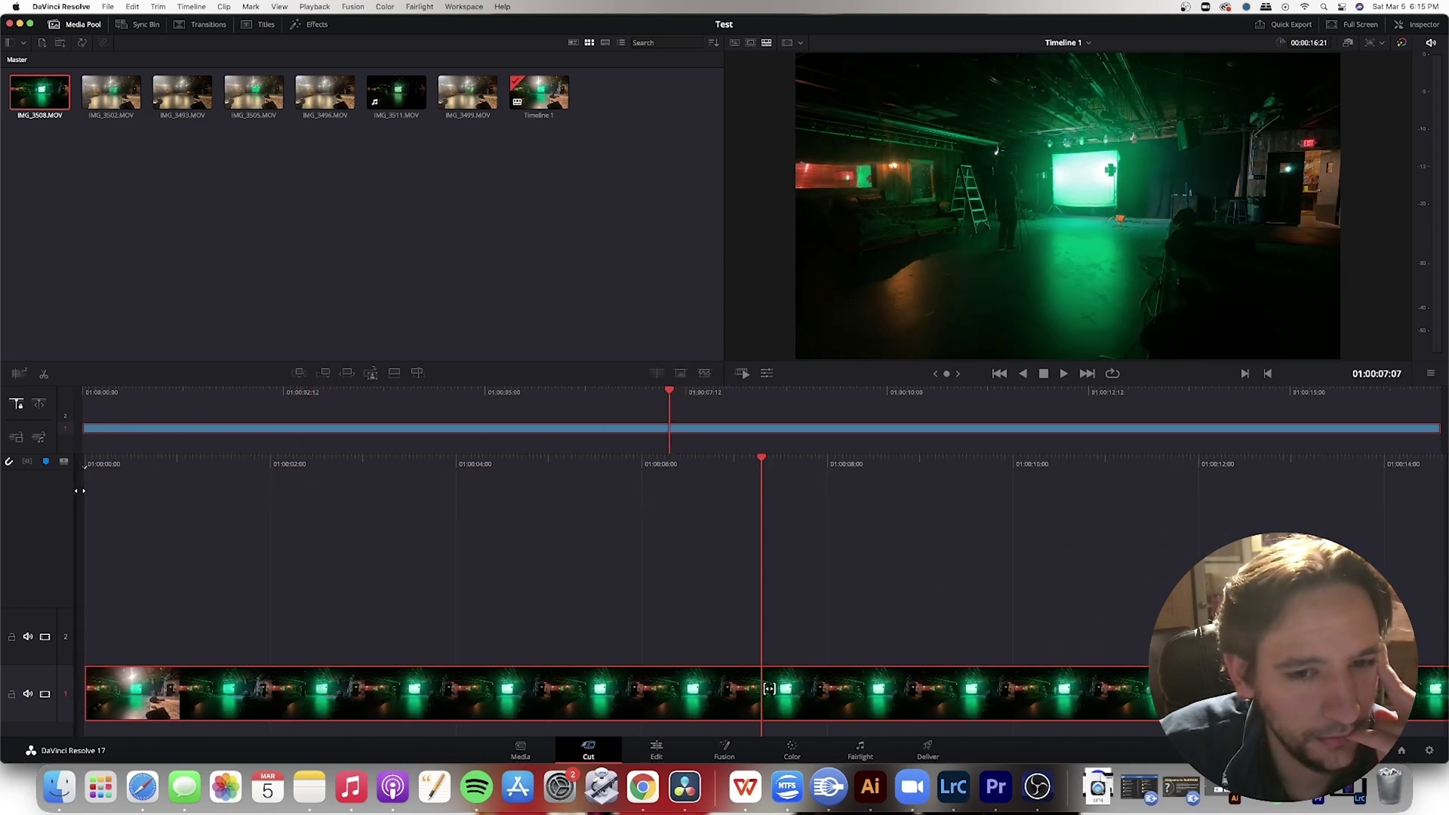
left_click_drag(109, 101, 87, 637)
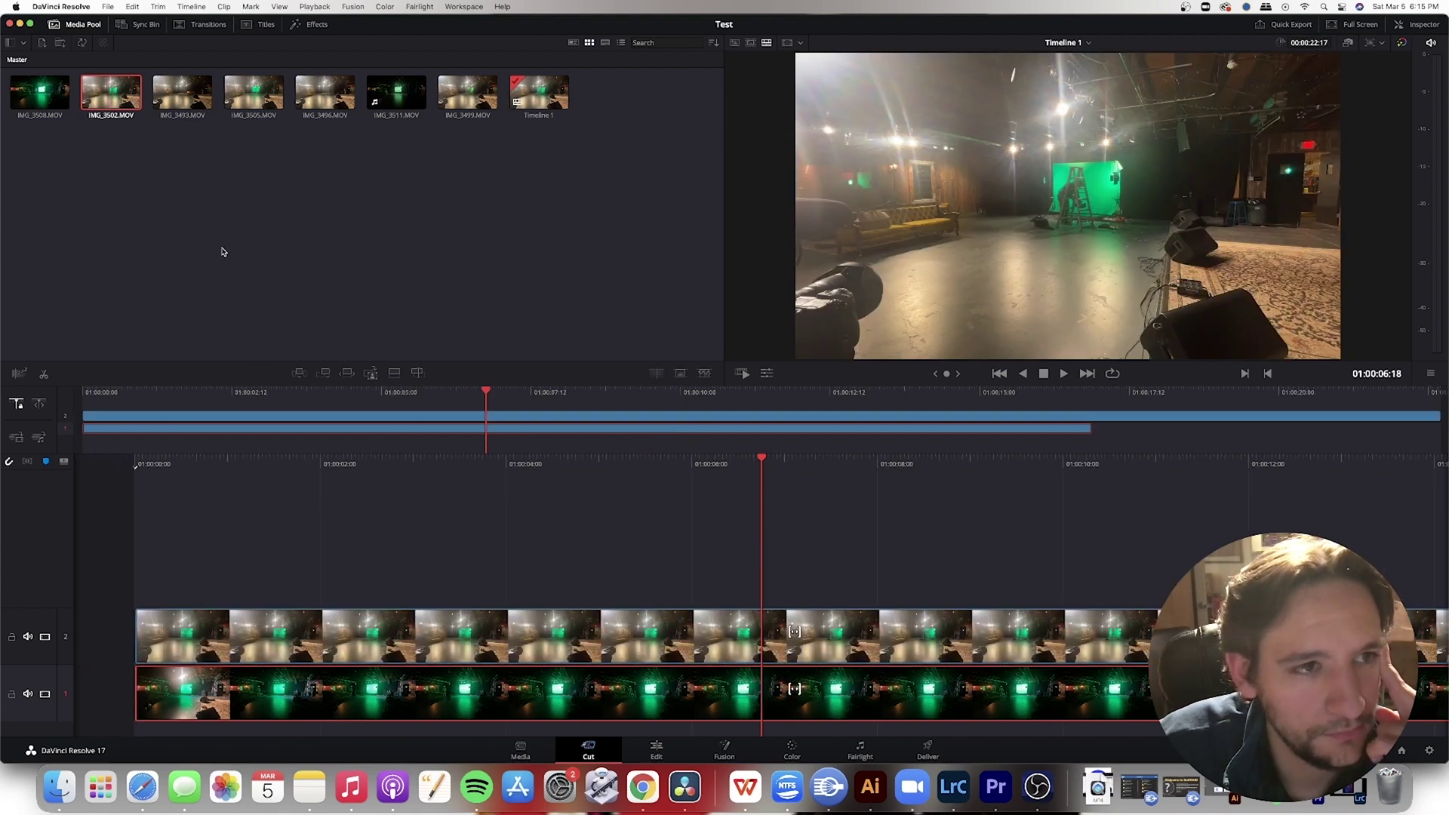
left_click_drag(182, 96, 163, 605)
Delete the clips on tracks 3 and 2 of the timeline
left_click(205, 573)
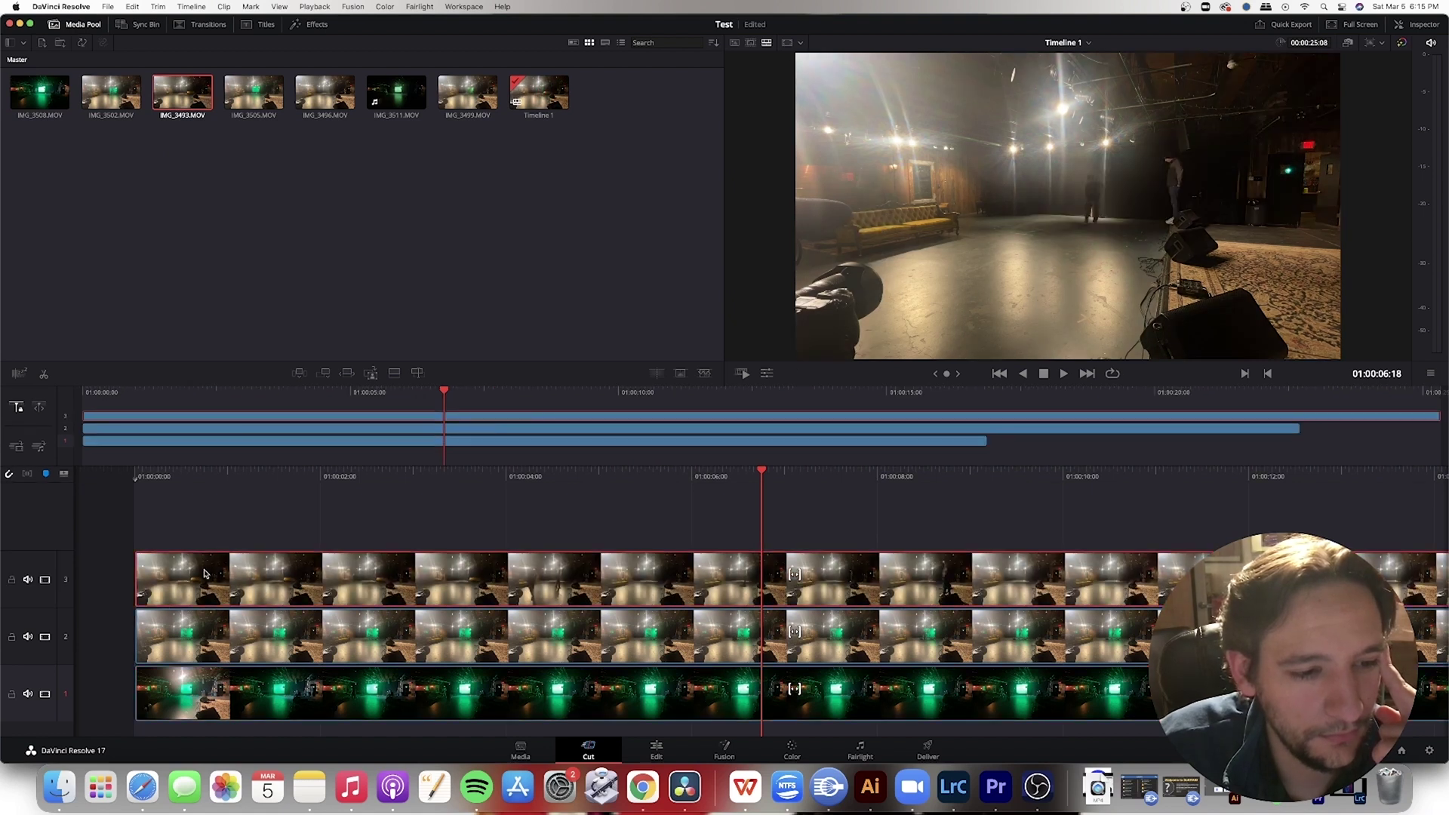
key("Delete")
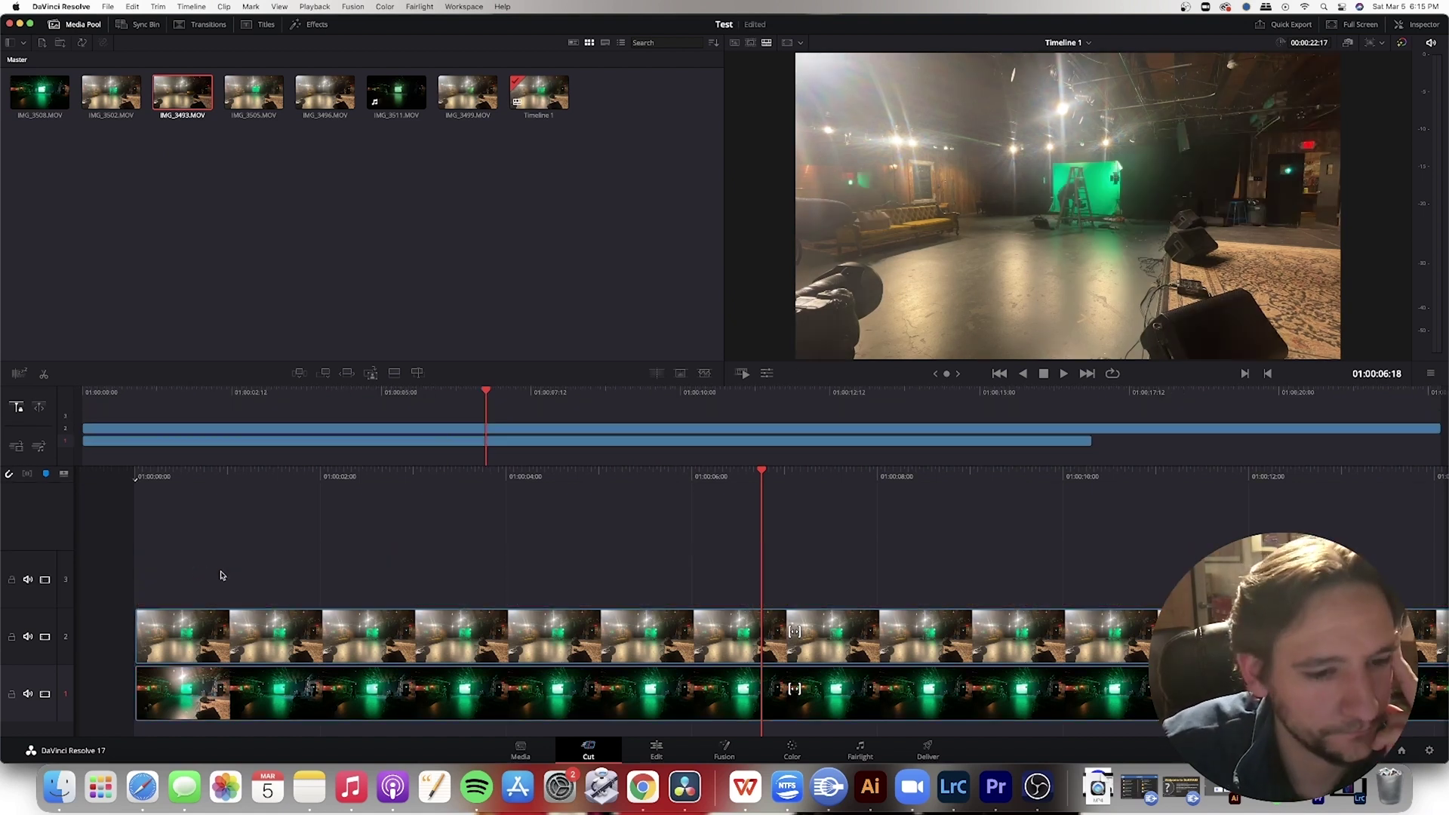
left_click(556, 628)
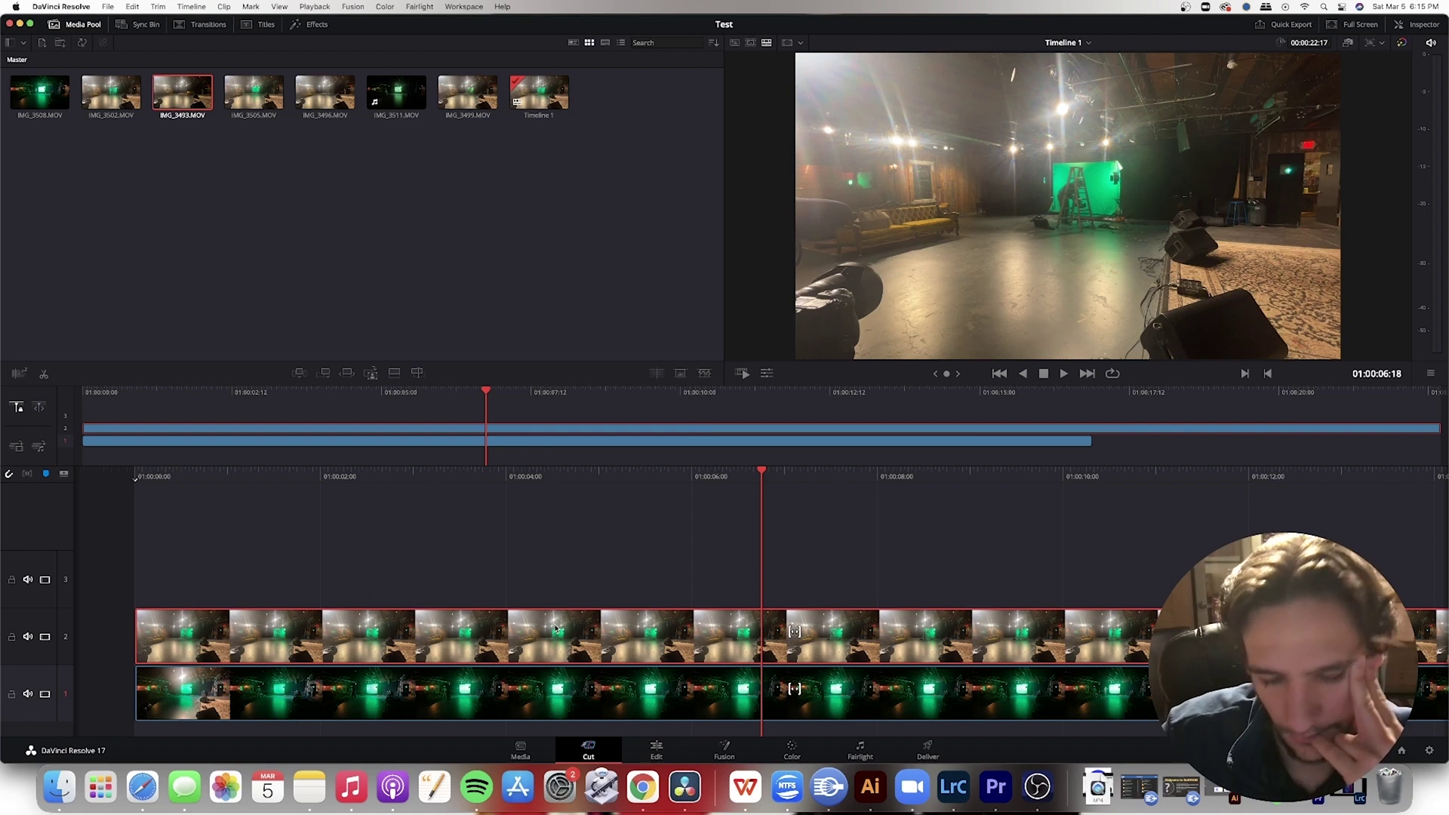
key("Delete")
Bring the playhead back to the start of the timeline and play the remaining clip for a few seconds
left_click_drag(144, 470, 93, 466)
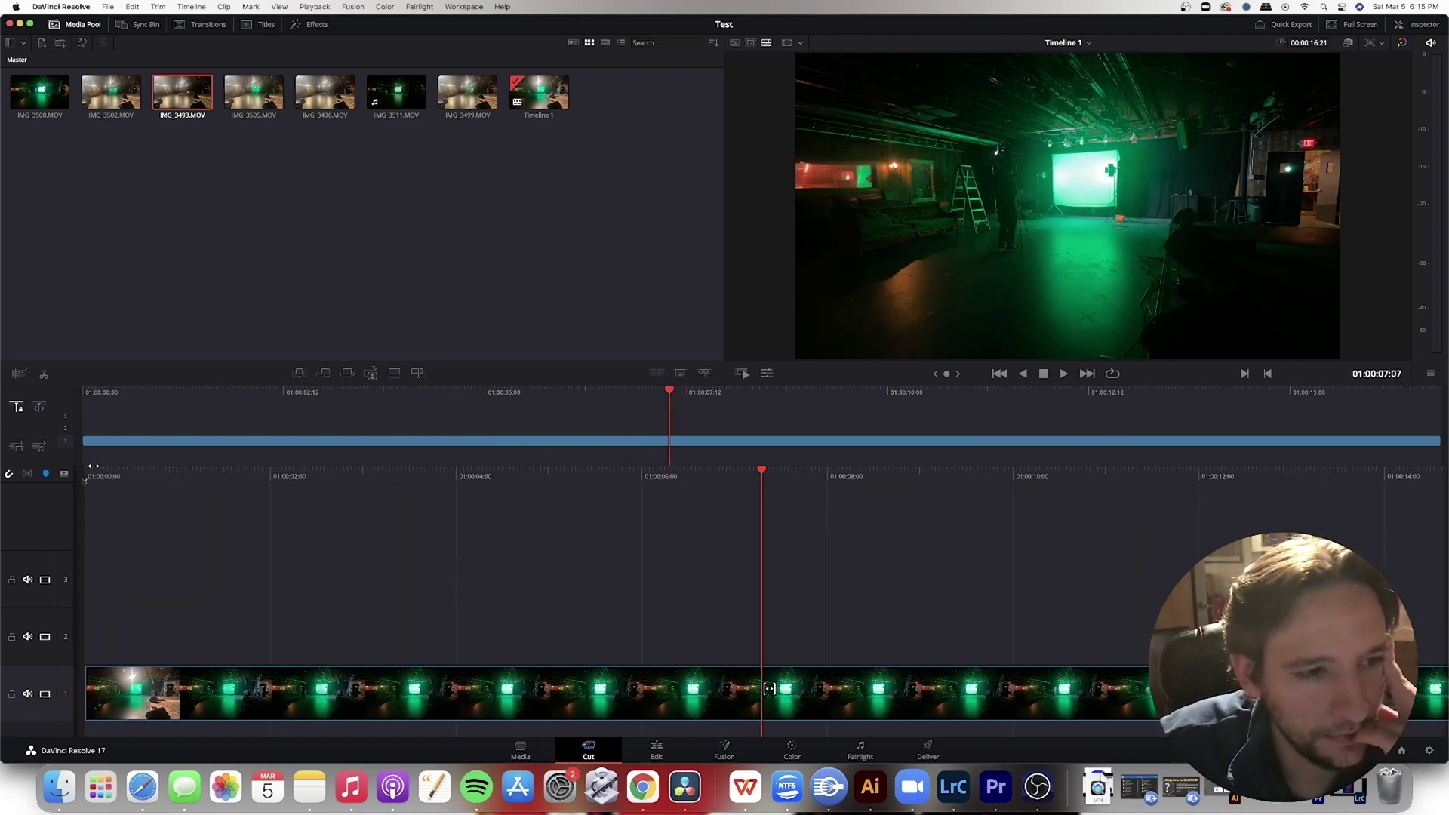
left_click_drag(763, 470, 1419, 471)
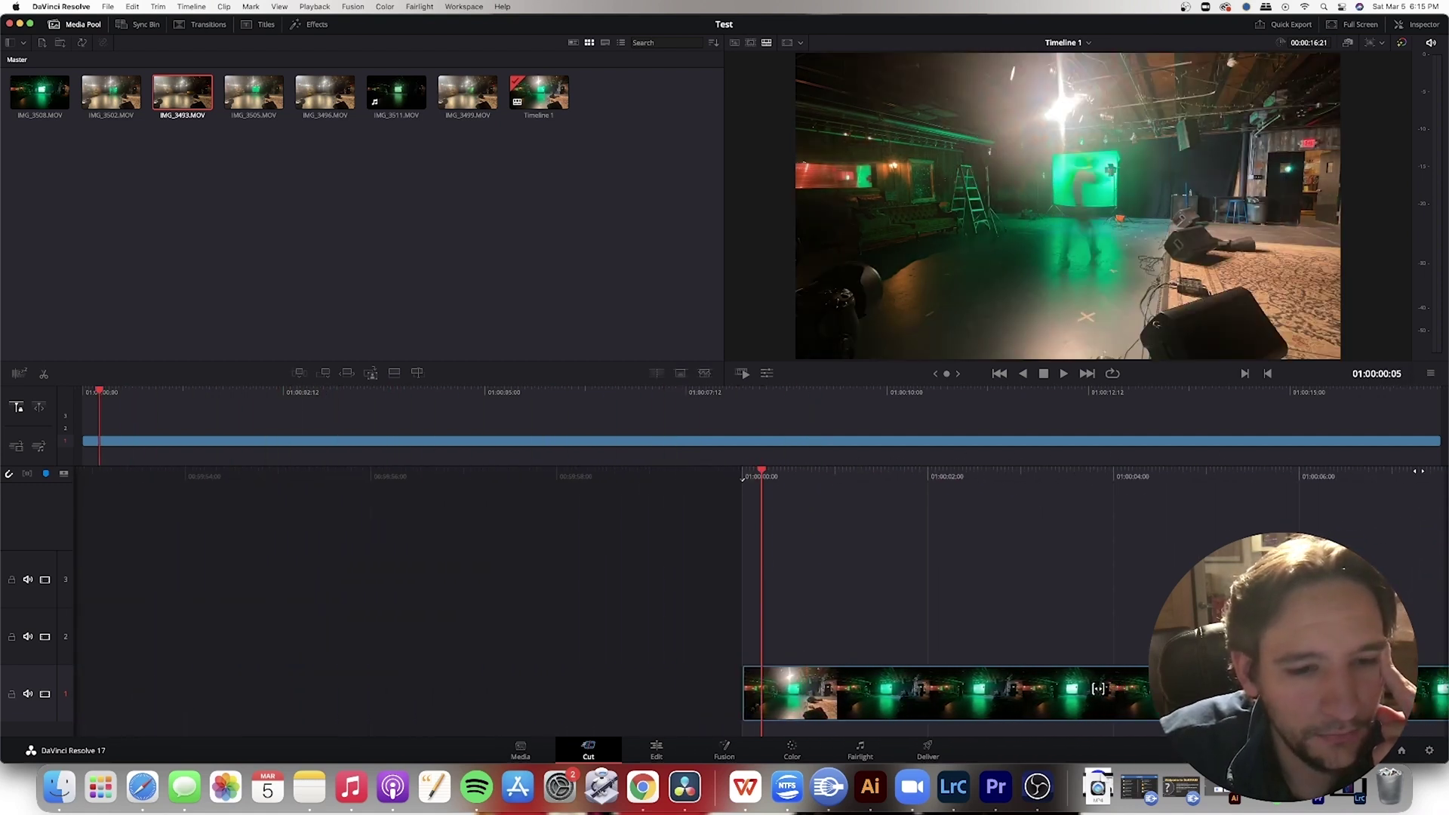
left_click_drag(97, 392, 3, 445)
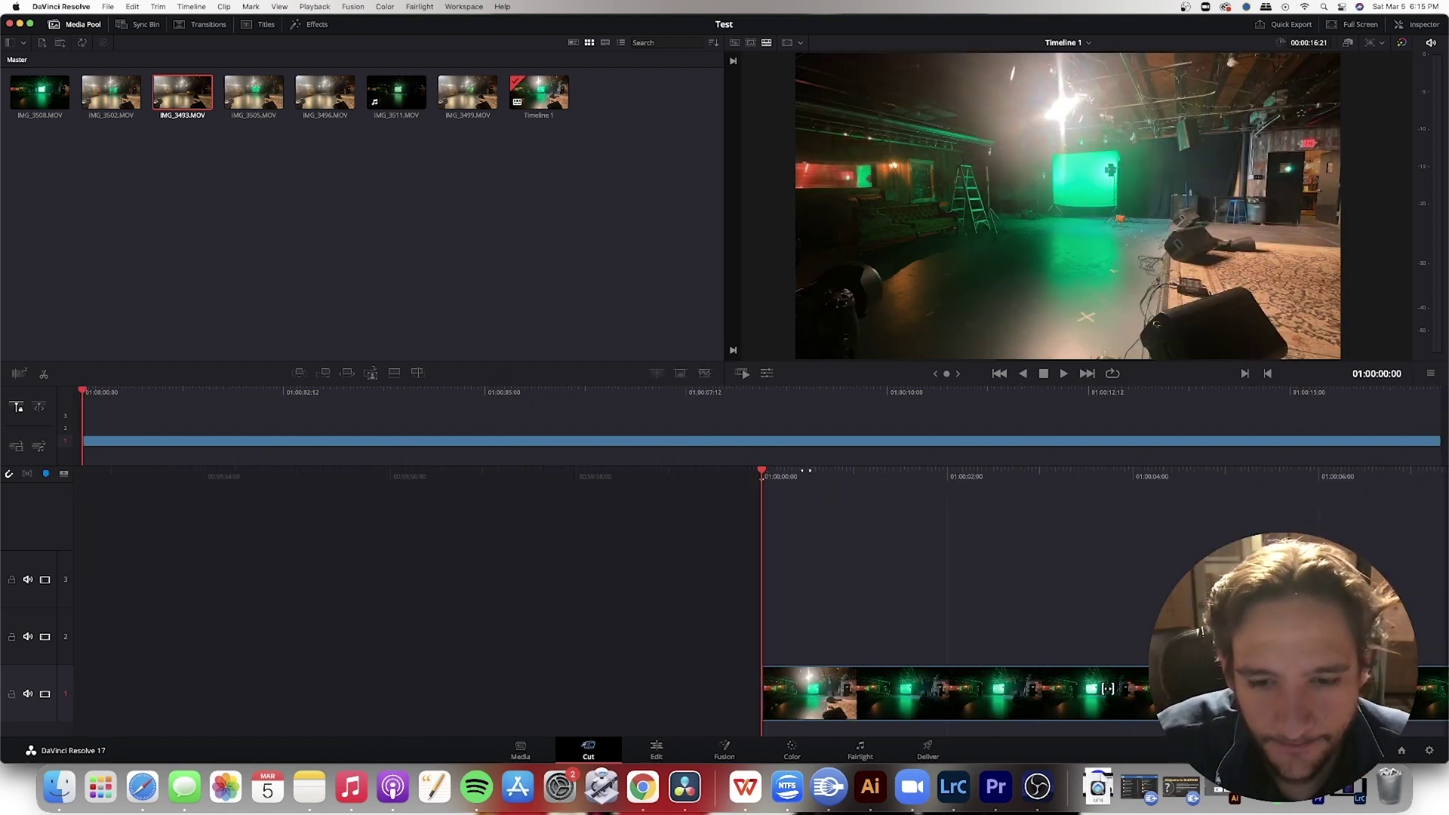
key("space")
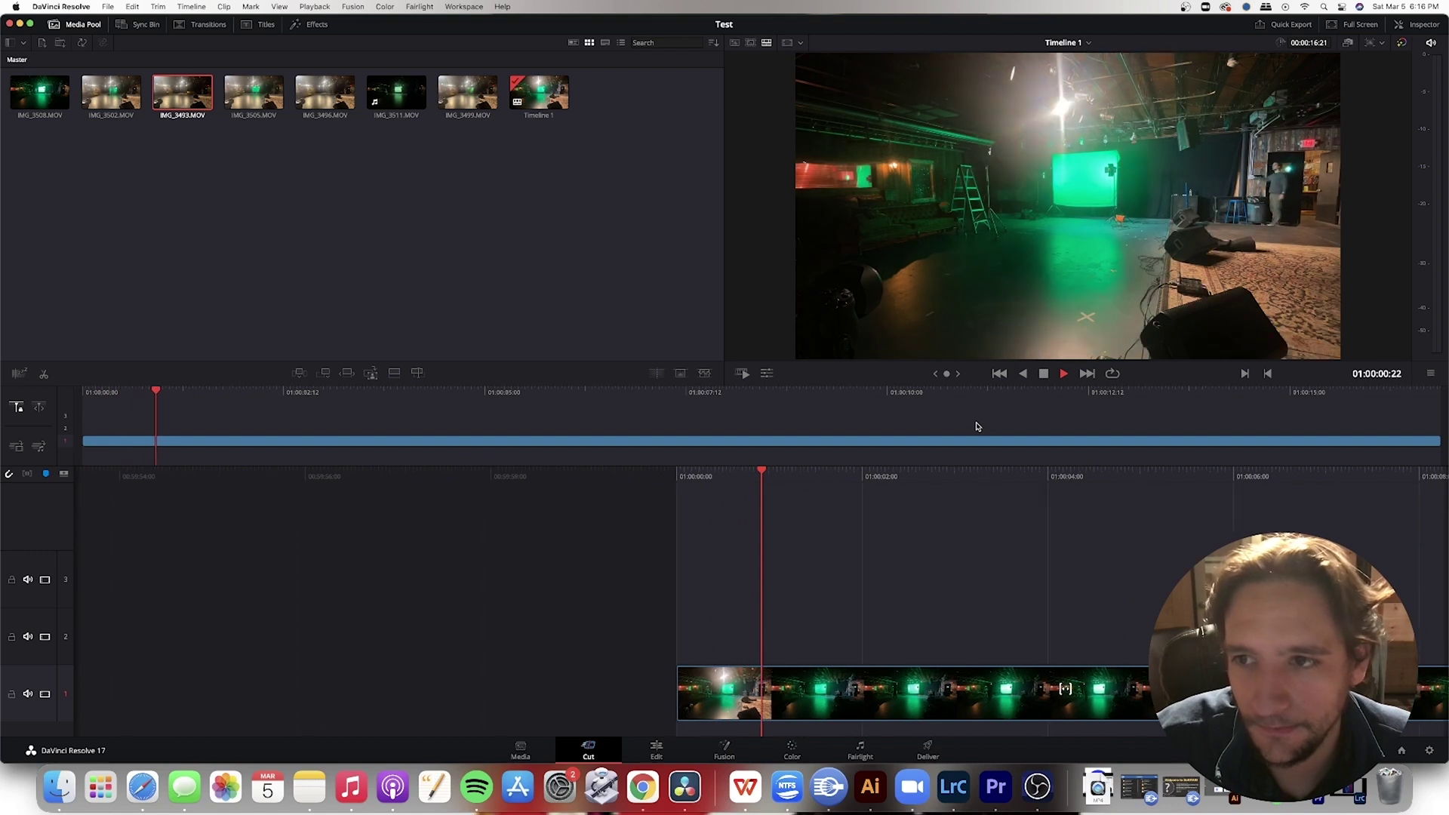
key("space")
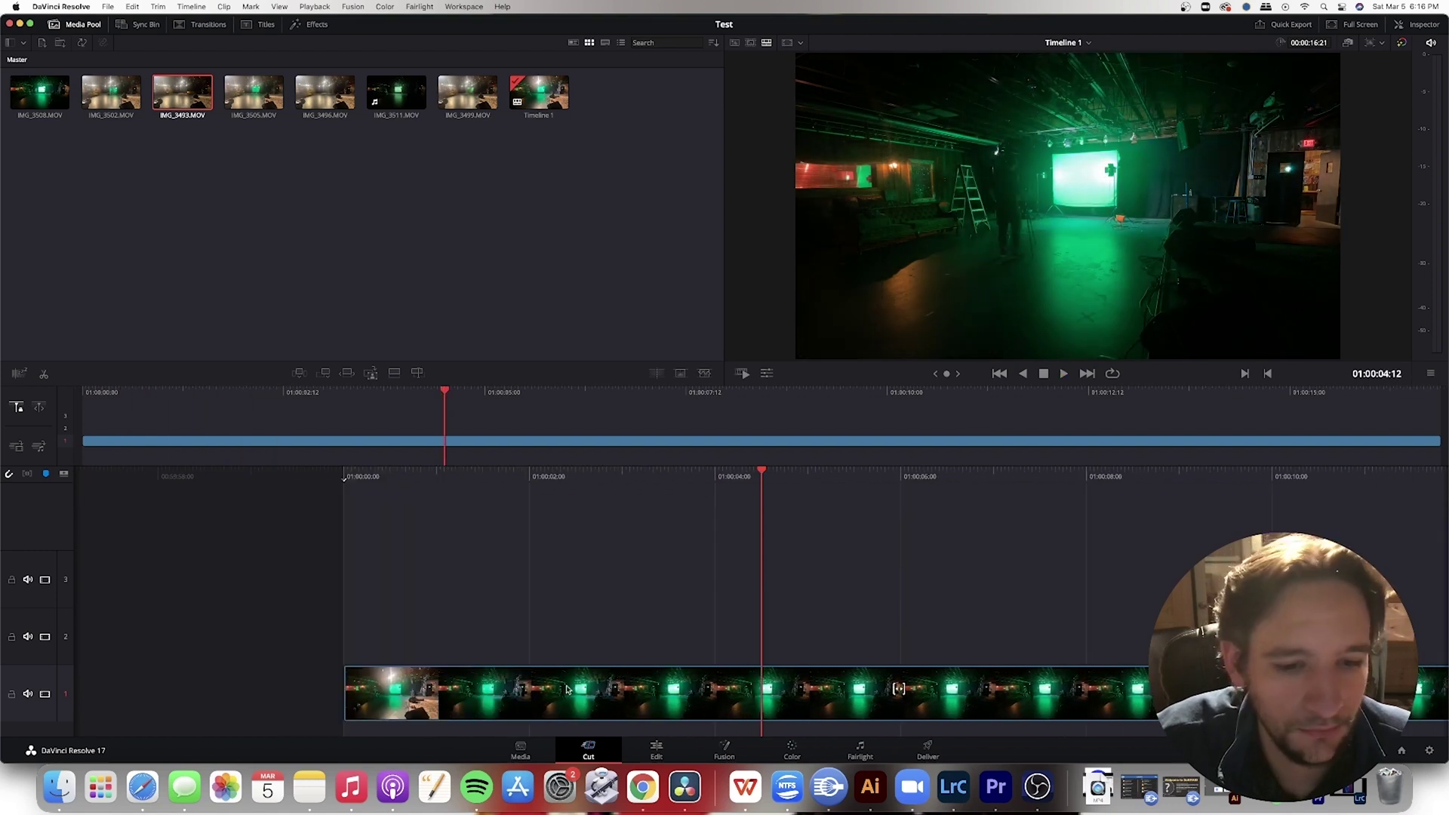
Delete the remaining clip, place IMG_3493.MOV at the start of track 1, and play it briefly
left_click(549, 697)
key("BackSpace")
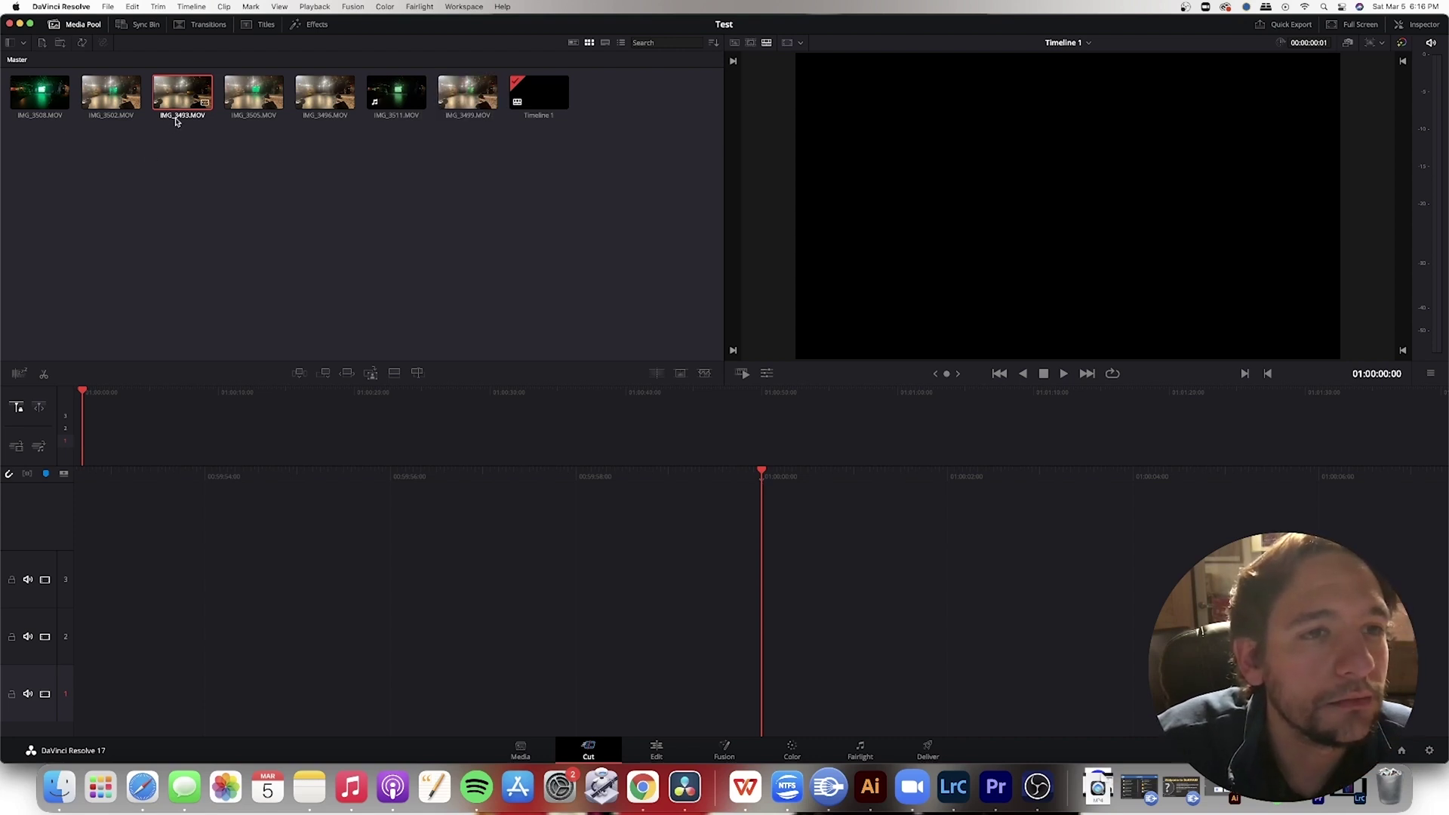
left_click(275, 247)
left_click_drag(182, 94, 359, 579)
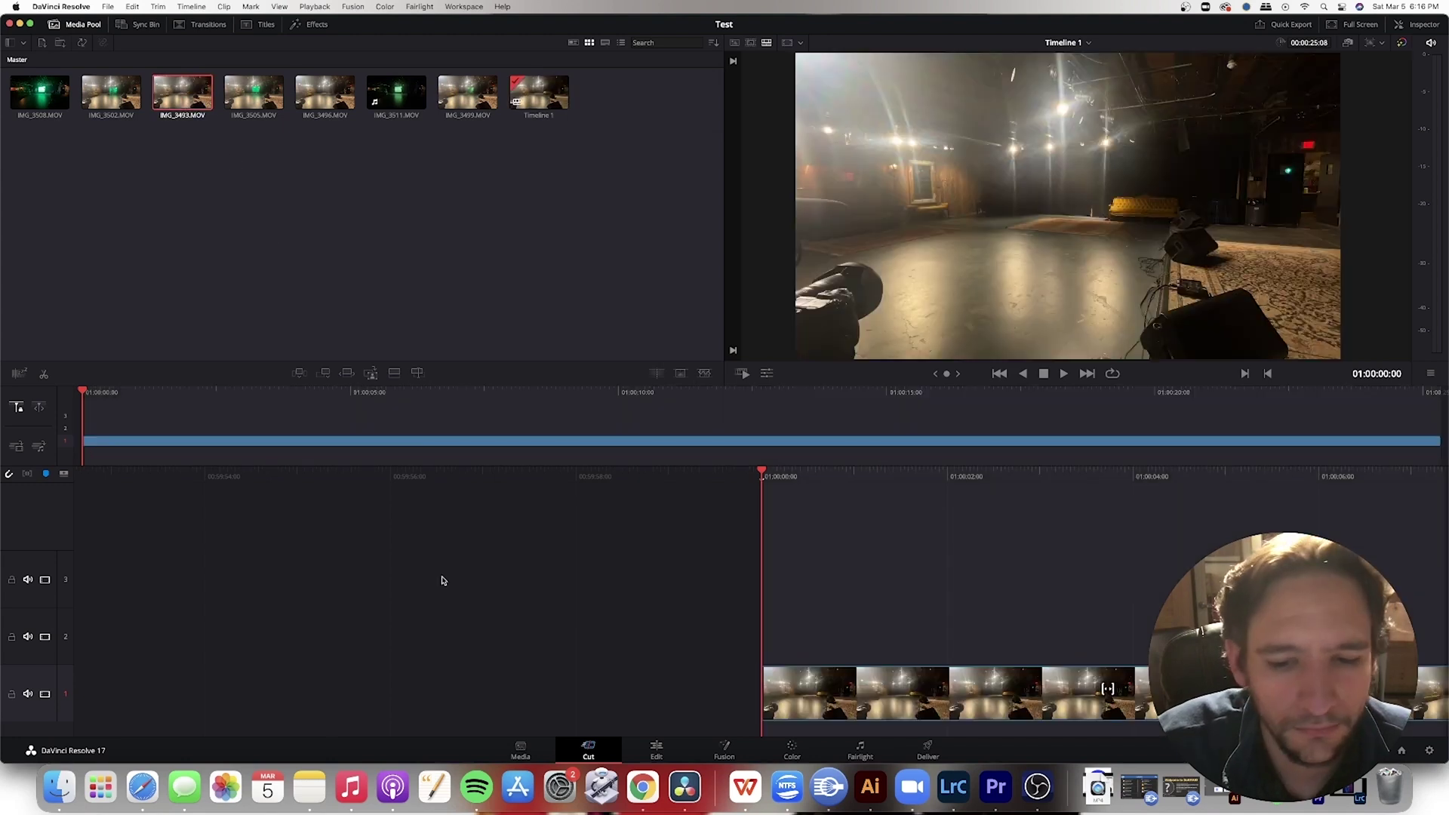
key("space")
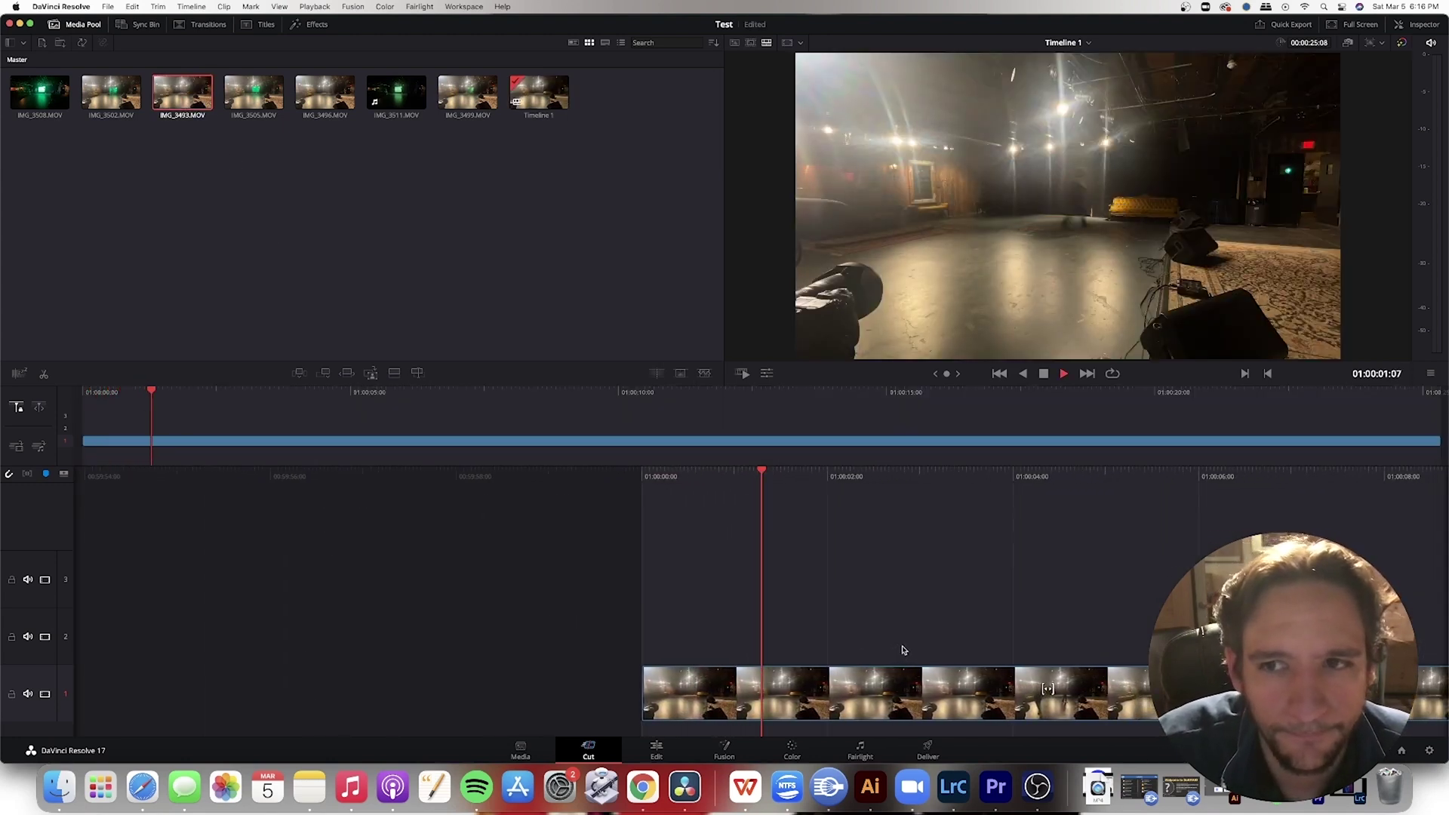
Append IMG_3496.MOV after IMG_3493.MOV on track 1 and play across the cut between them
left_click(326, 95)
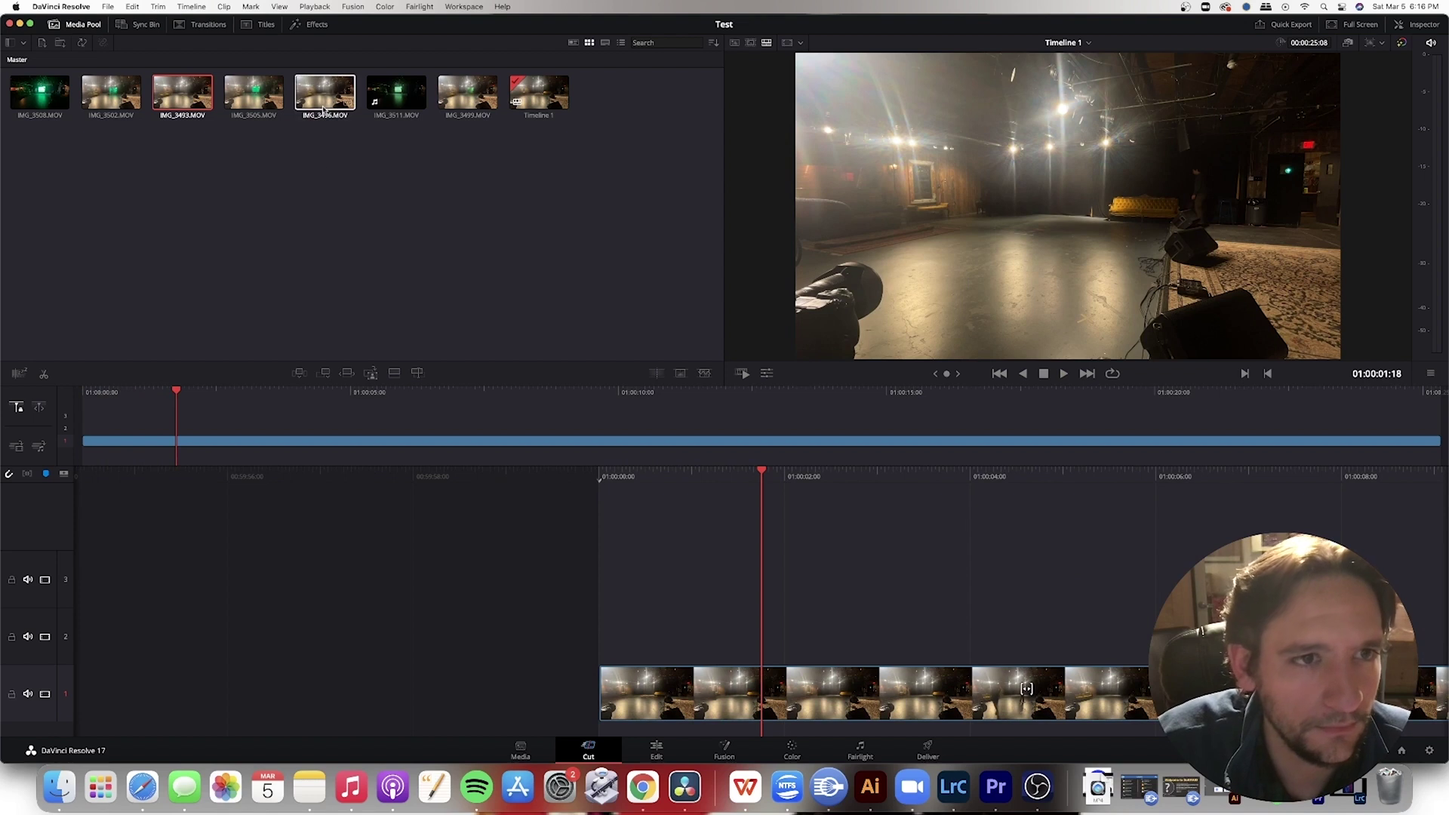
left_click_drag(1419, 635, 1440, 446)
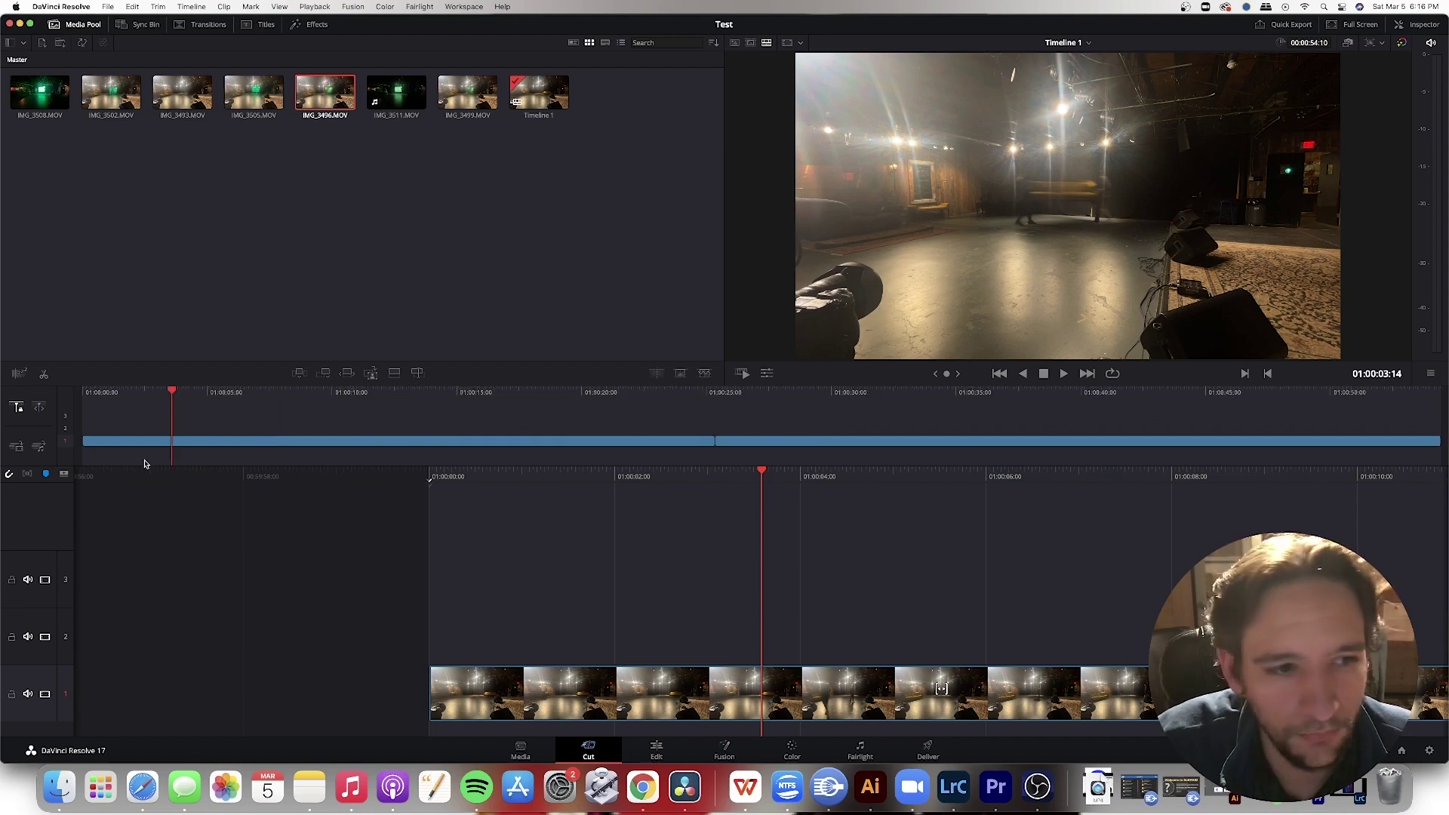
left_click_drag(172, 394, 699, 402)
key("space")
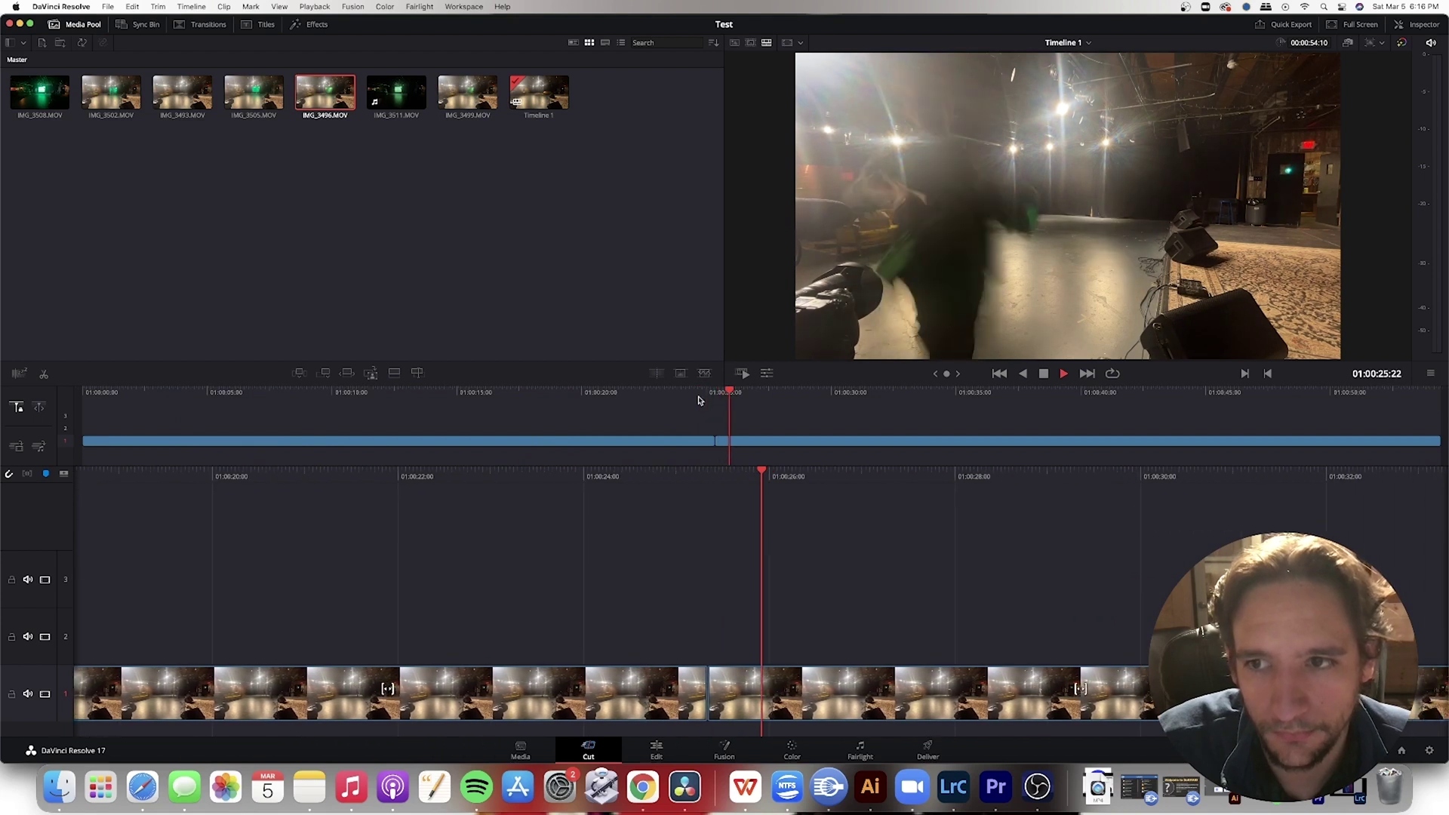
key("space")
left_click_drag(749, 419, 1184, 416)
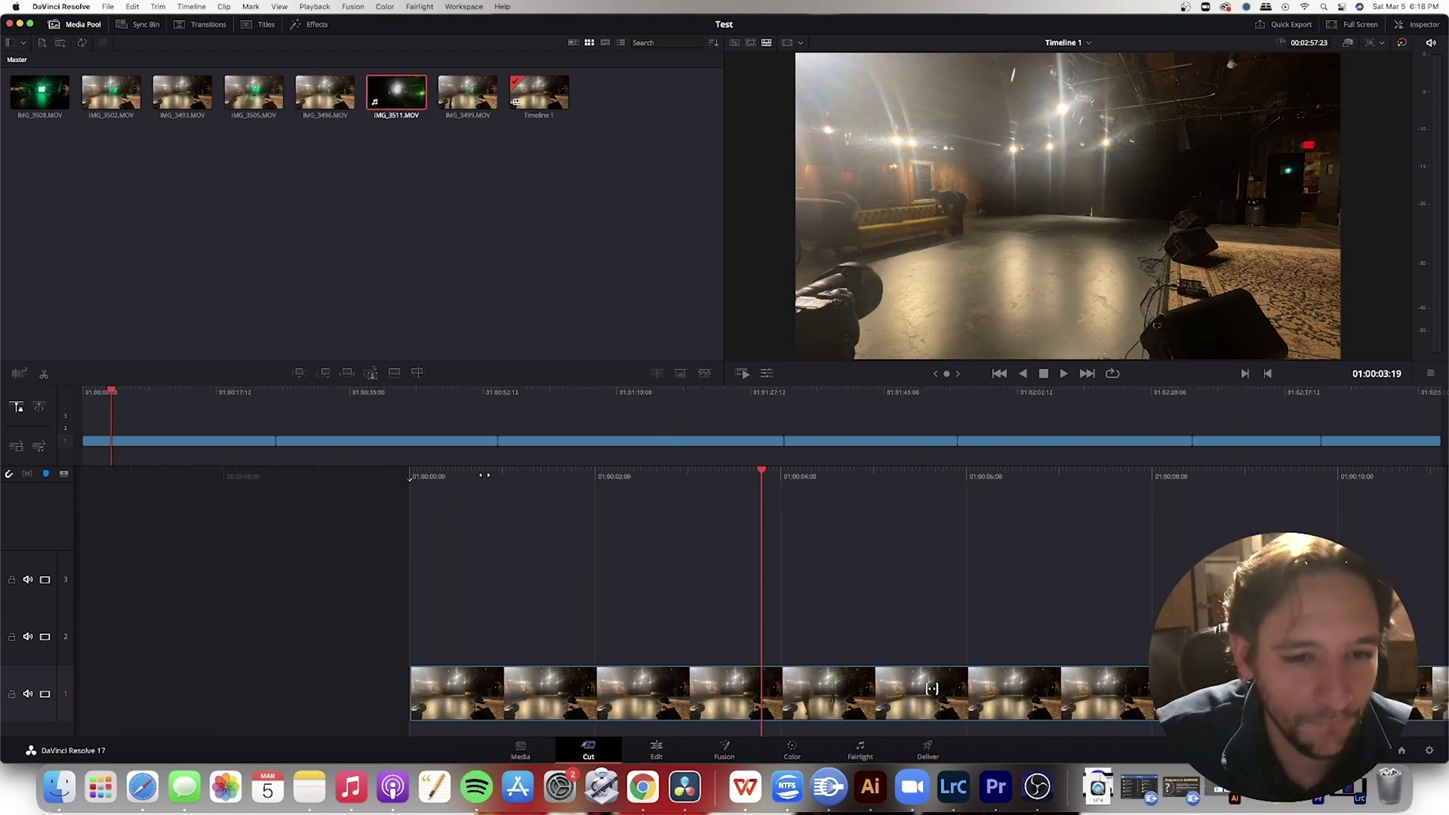
Trim the end of the first clip on the timeline so that it ends at 01:00:14:11
left_click_drag(484, 475, 516, 476)
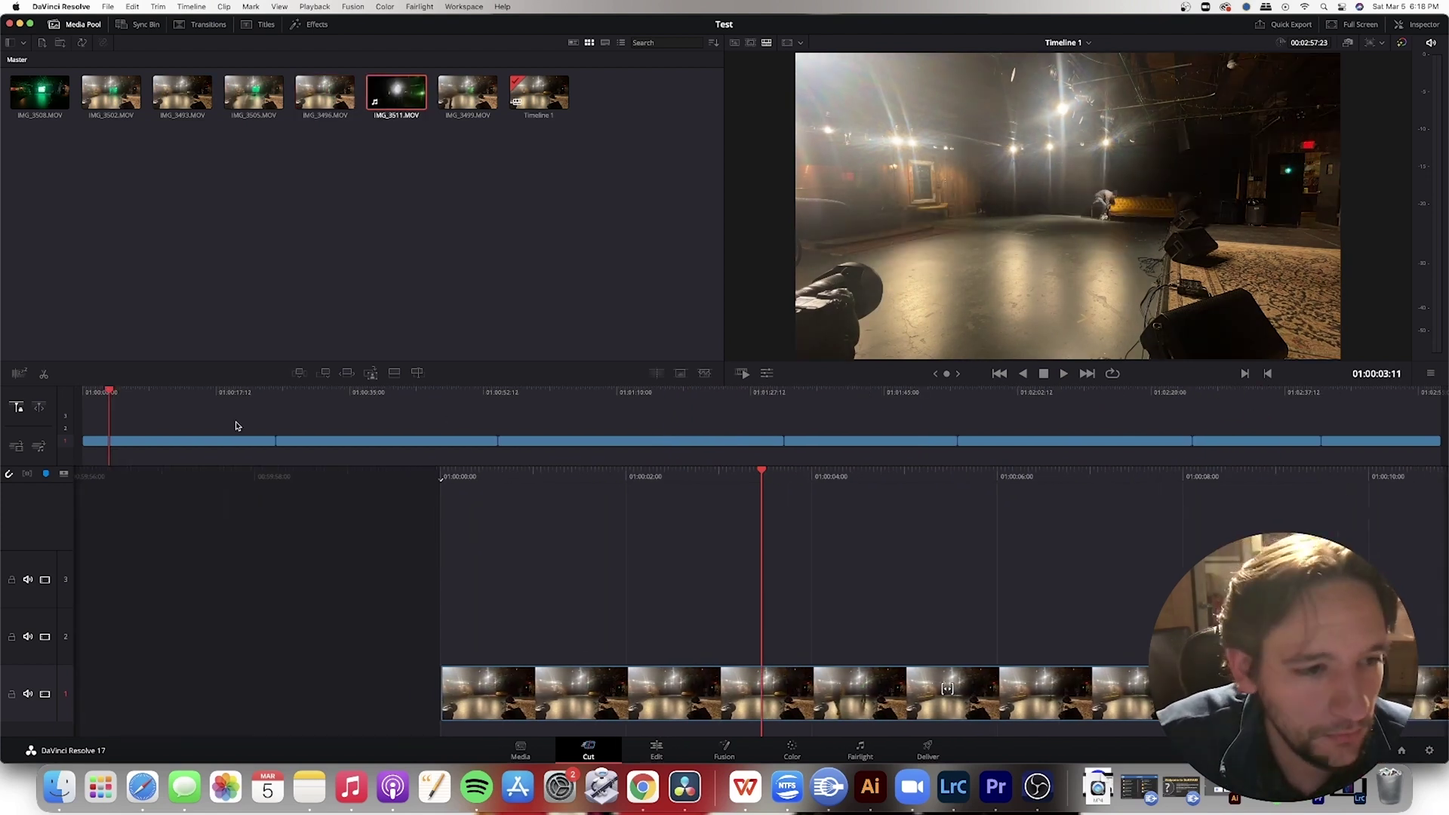
left_click(196, 440)
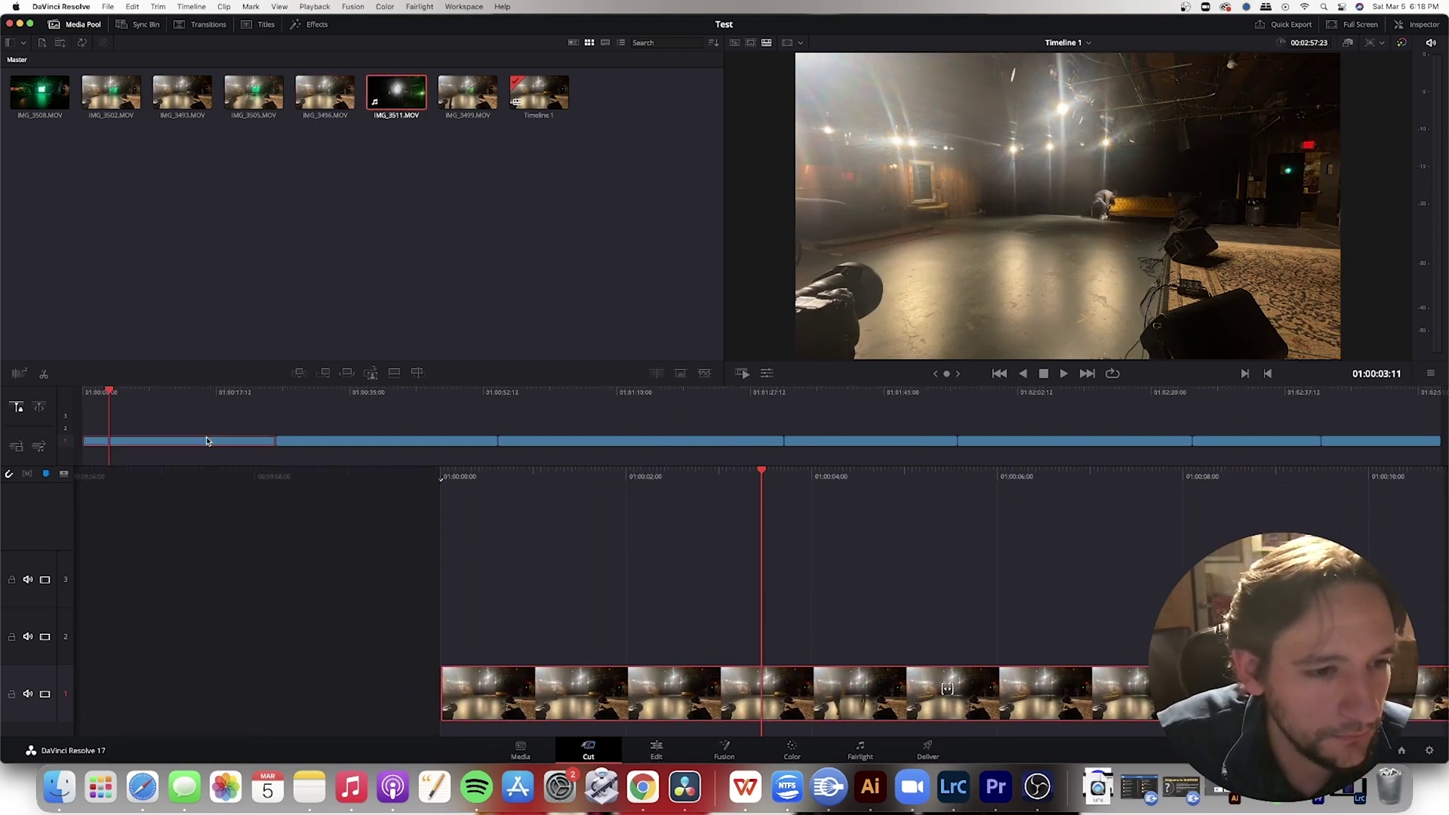
left_click_drag(273, 440, 190, 444)
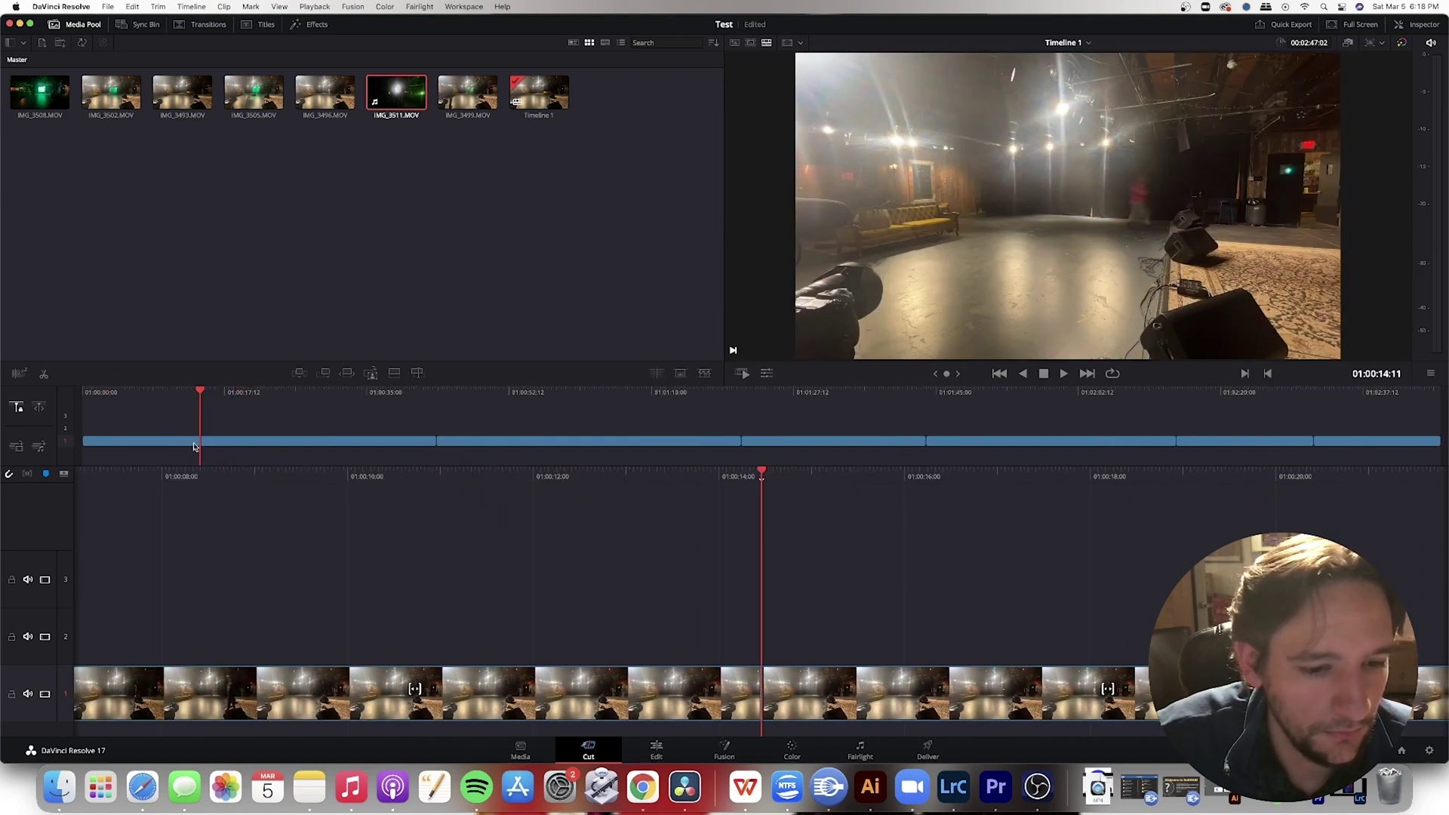
Move the playhead back into the first clip and play across its trimmed end into the second clip
left_click_drag(744, 472, 1447, 513)
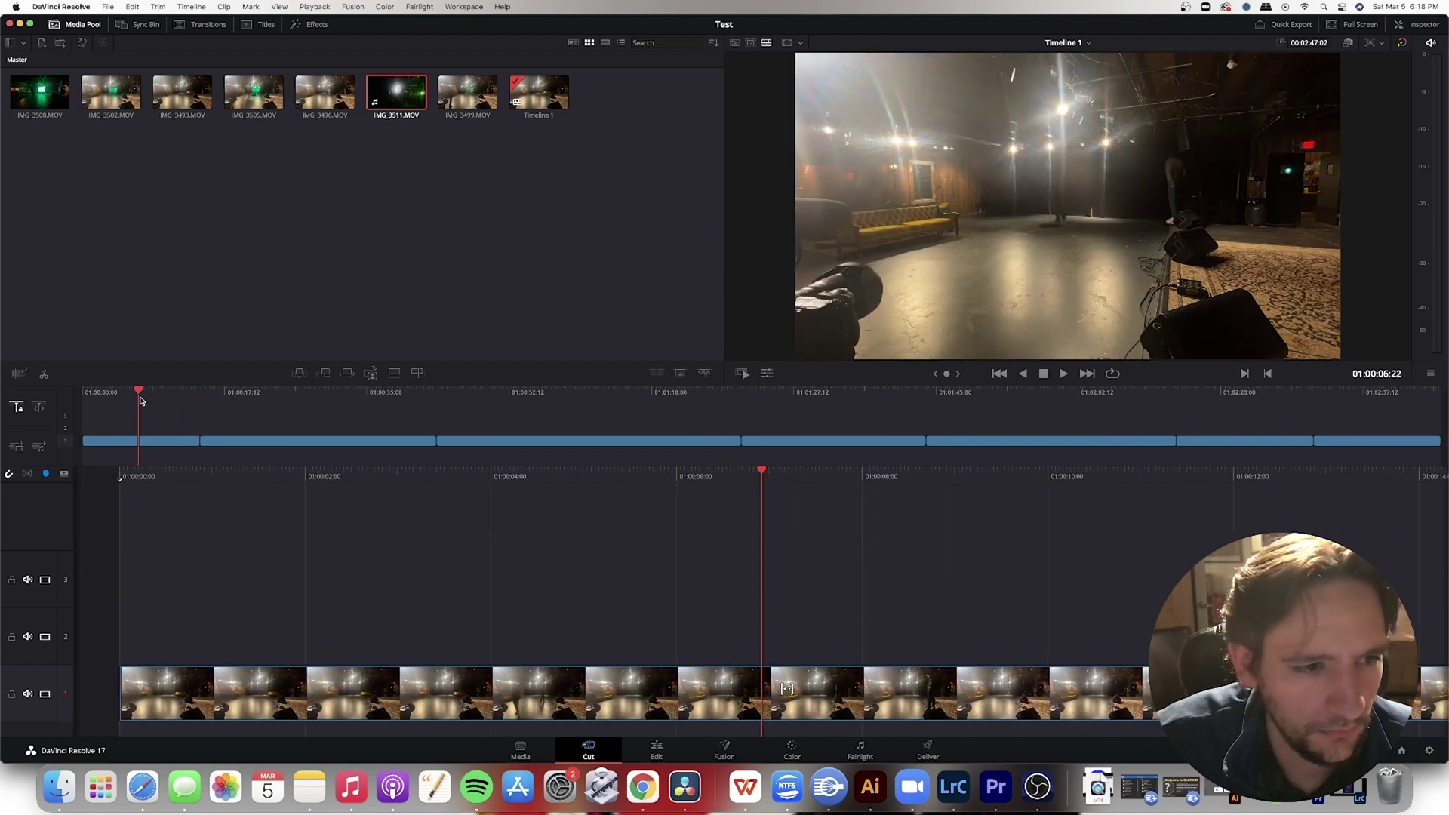
left_click_drag(126, 474, 792, 463)
key("space")
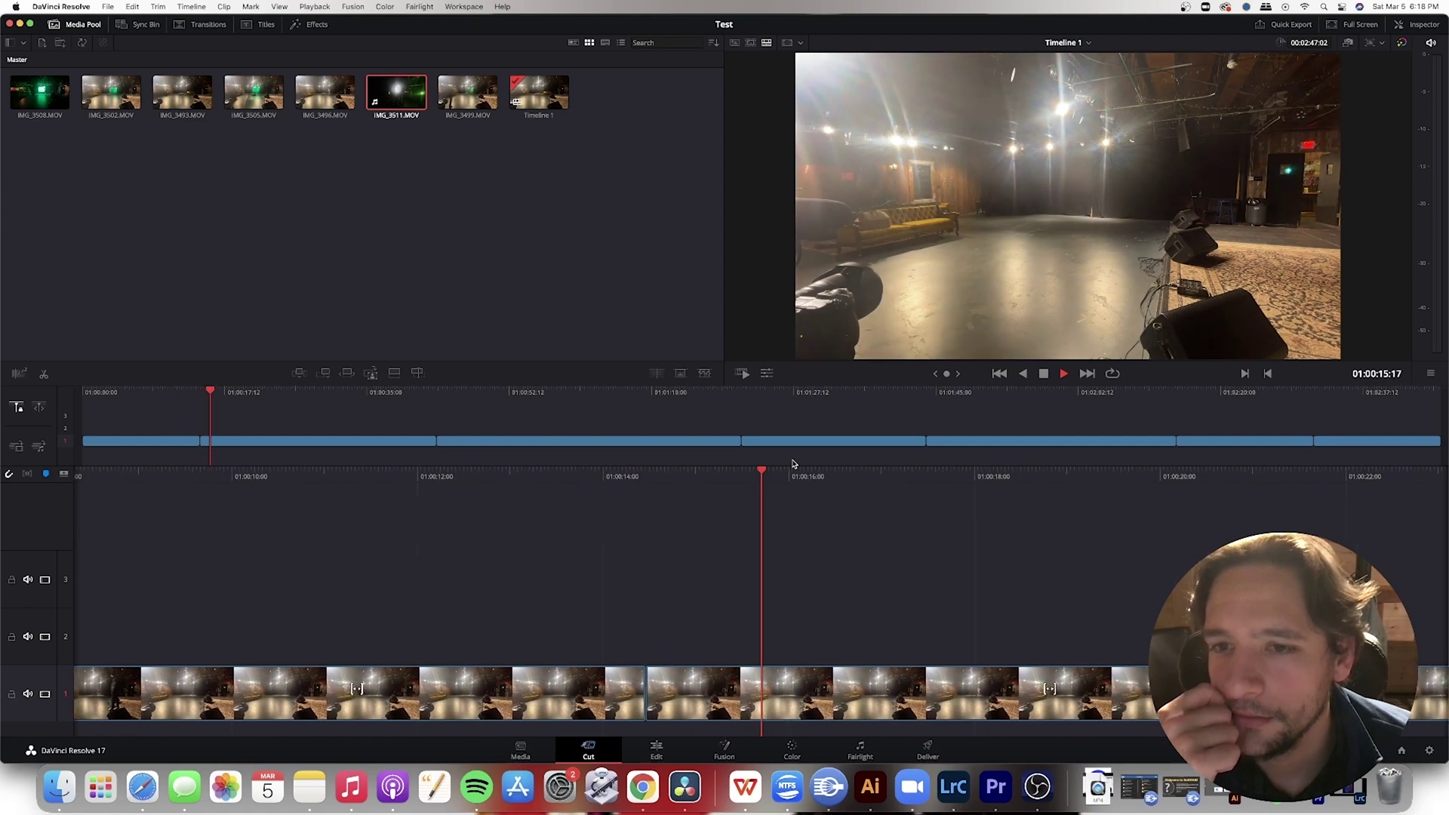
key("space")
Open the speed controls for the first clip on the timeline
right_click(473, 682)
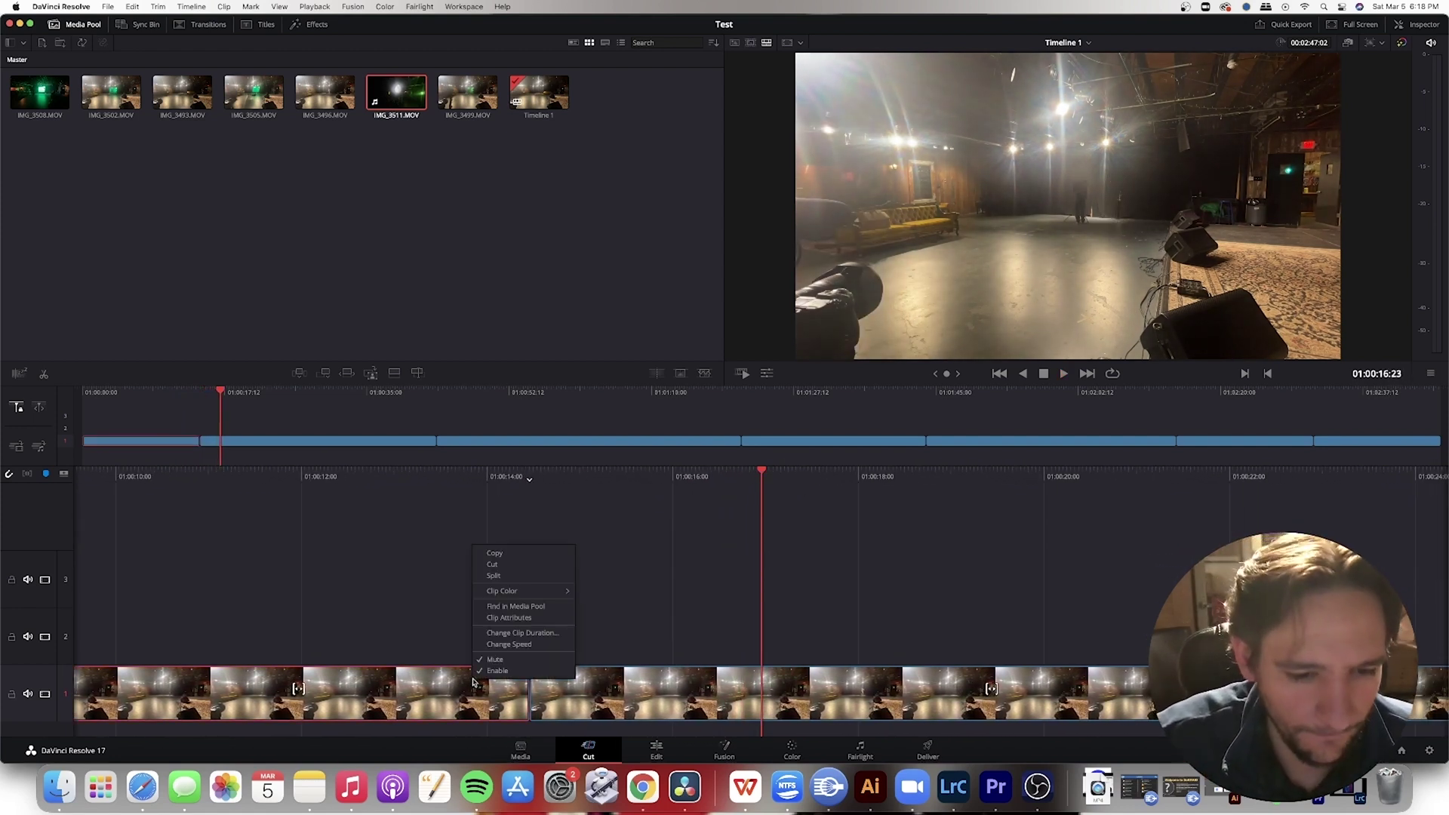
left_click(516, 644)
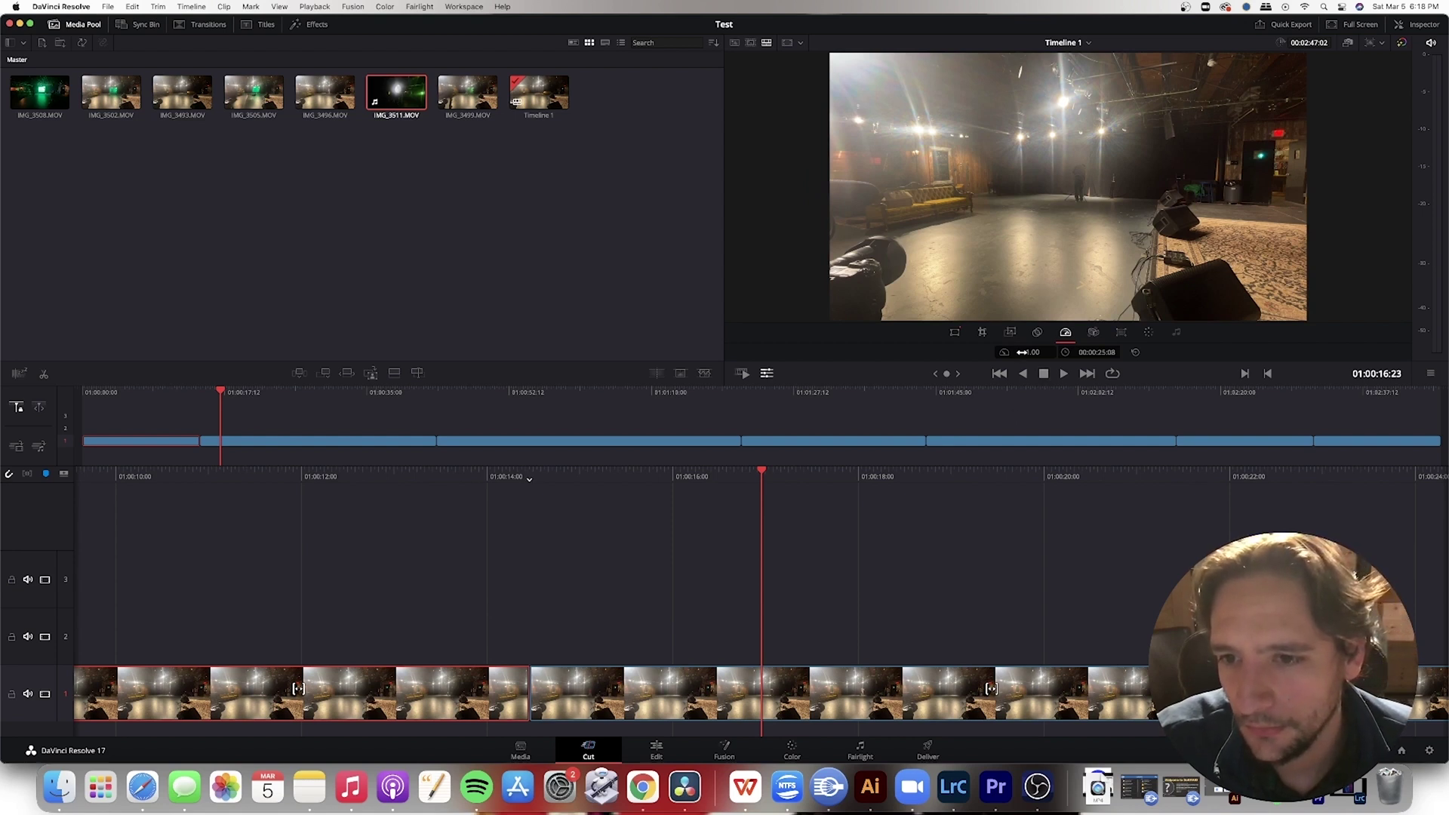
Roll the cut between the first and second clips to about 01:00:25 and play across it
left_click_drag(198, 443, 352, 431)
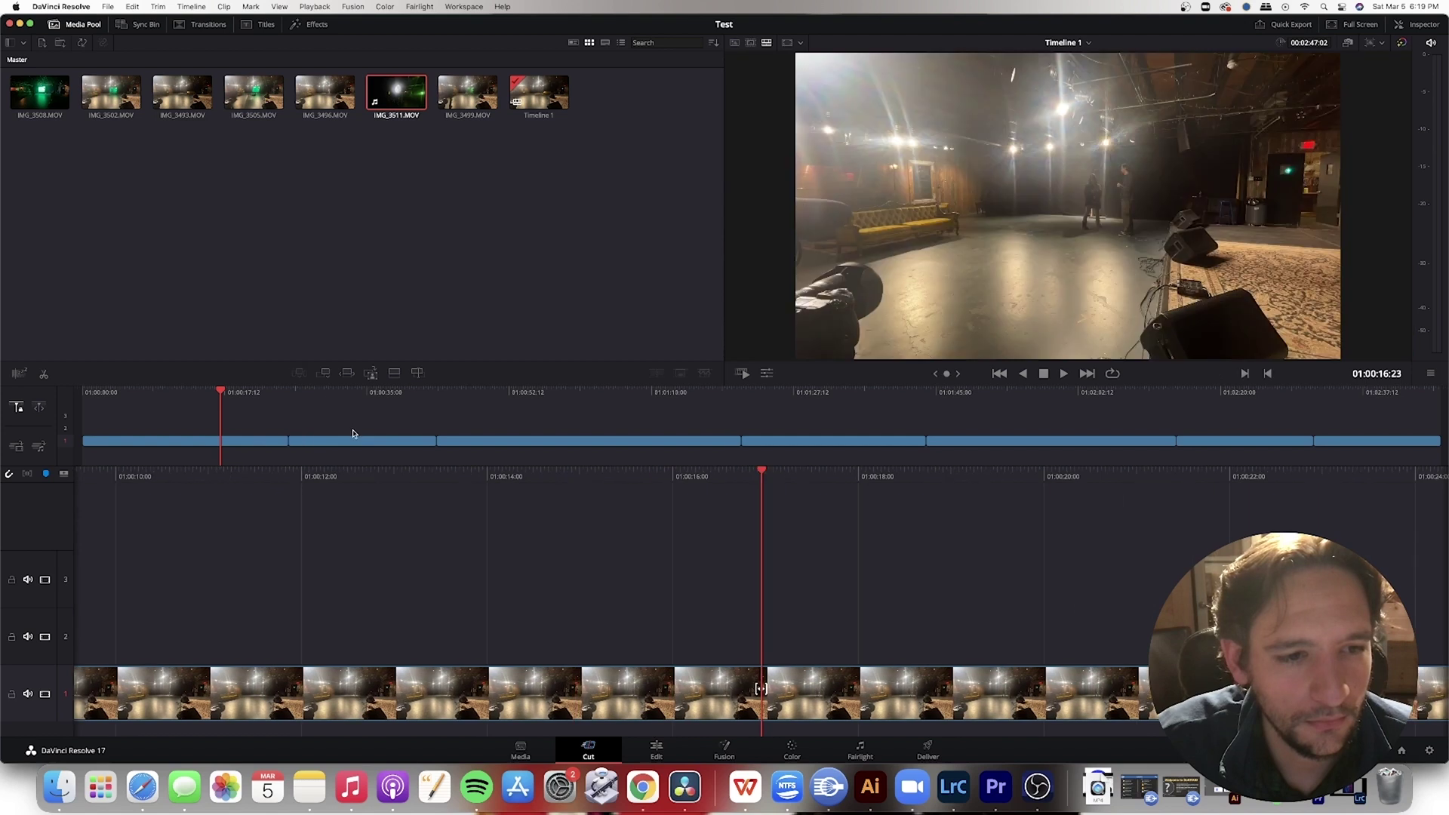
mouse_move(221, 392)
left_mouse_down()
mouse_move(275, 391)
mouse_move(249, 393)
left_mouse_up()
key("space")
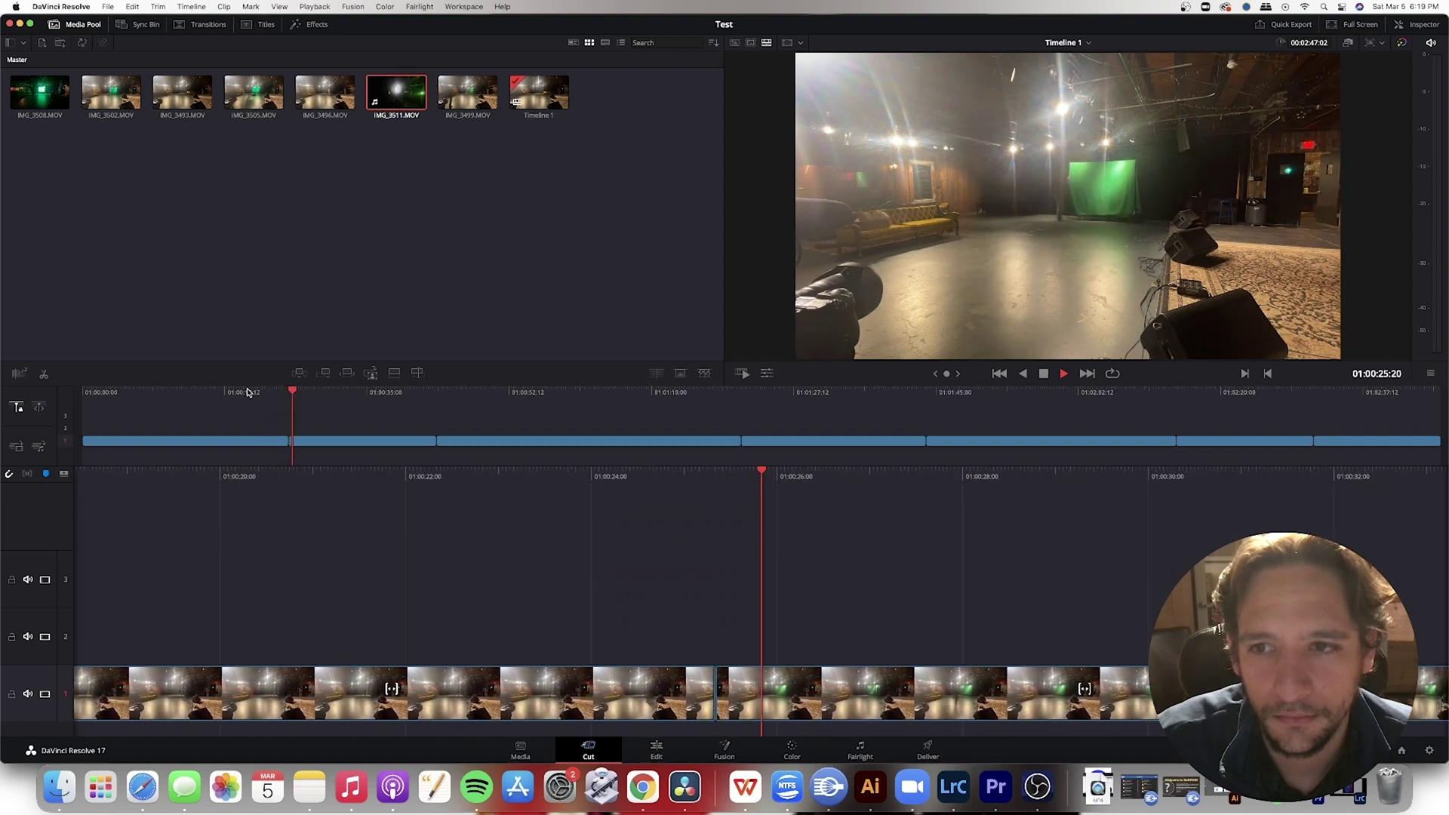
key("space")
Roll the cut between the first two clips back to about 01:00:21 and play across it
left_click(286, 442)
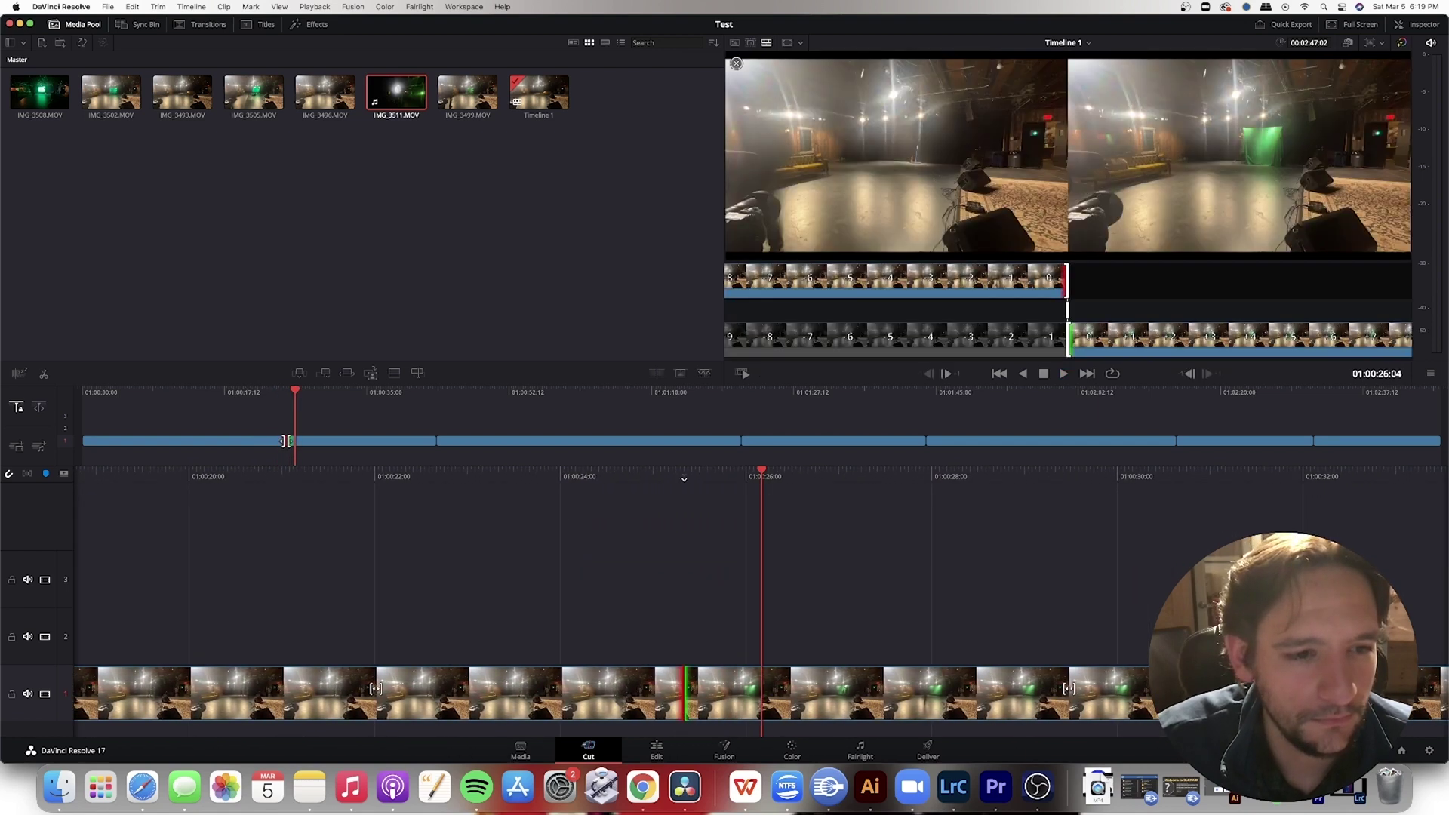
left_click_drag(286, 443, 255, 442)
left_click_drag(243, 392, 244, 393)
key("space")
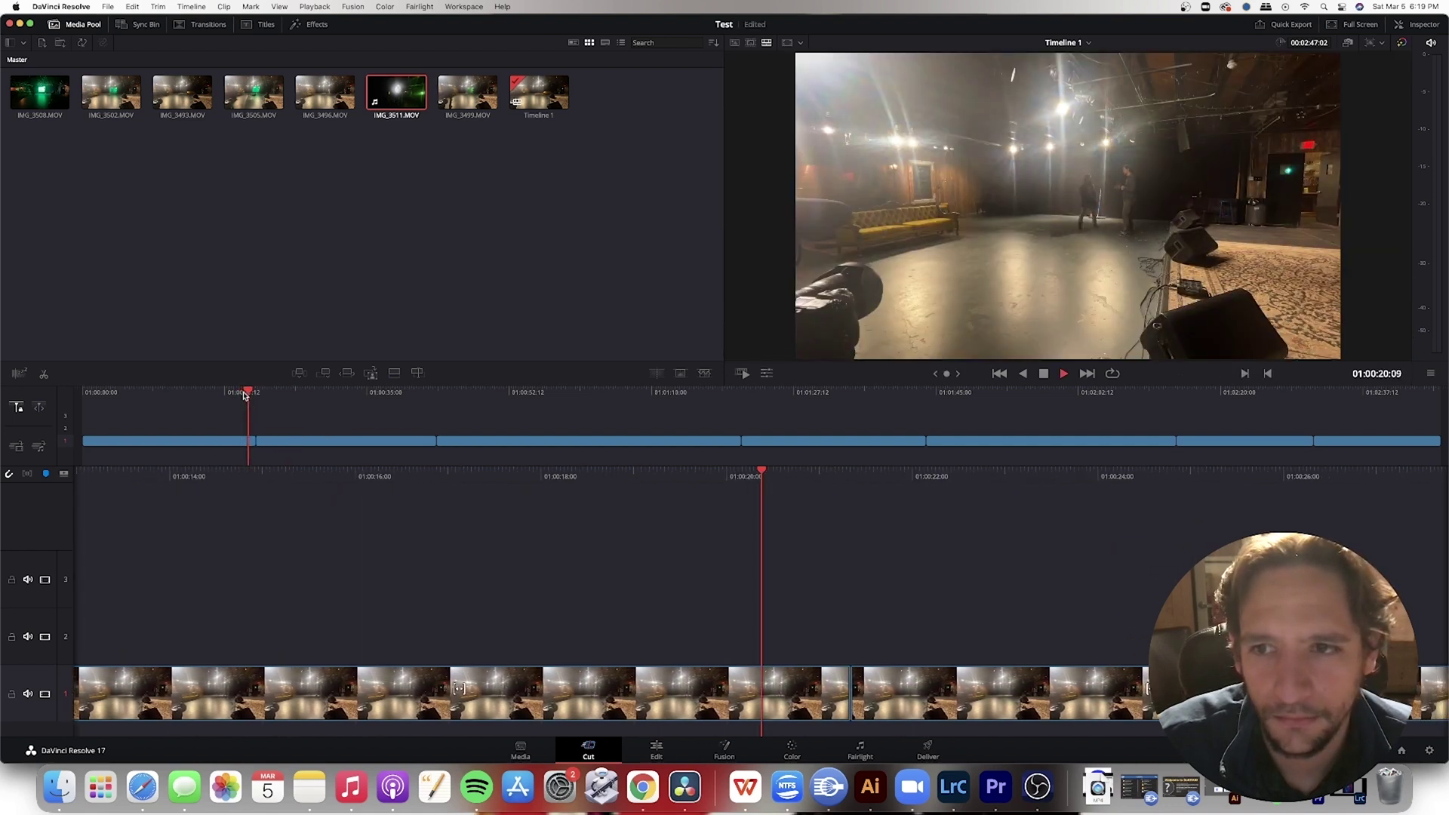
key("space")
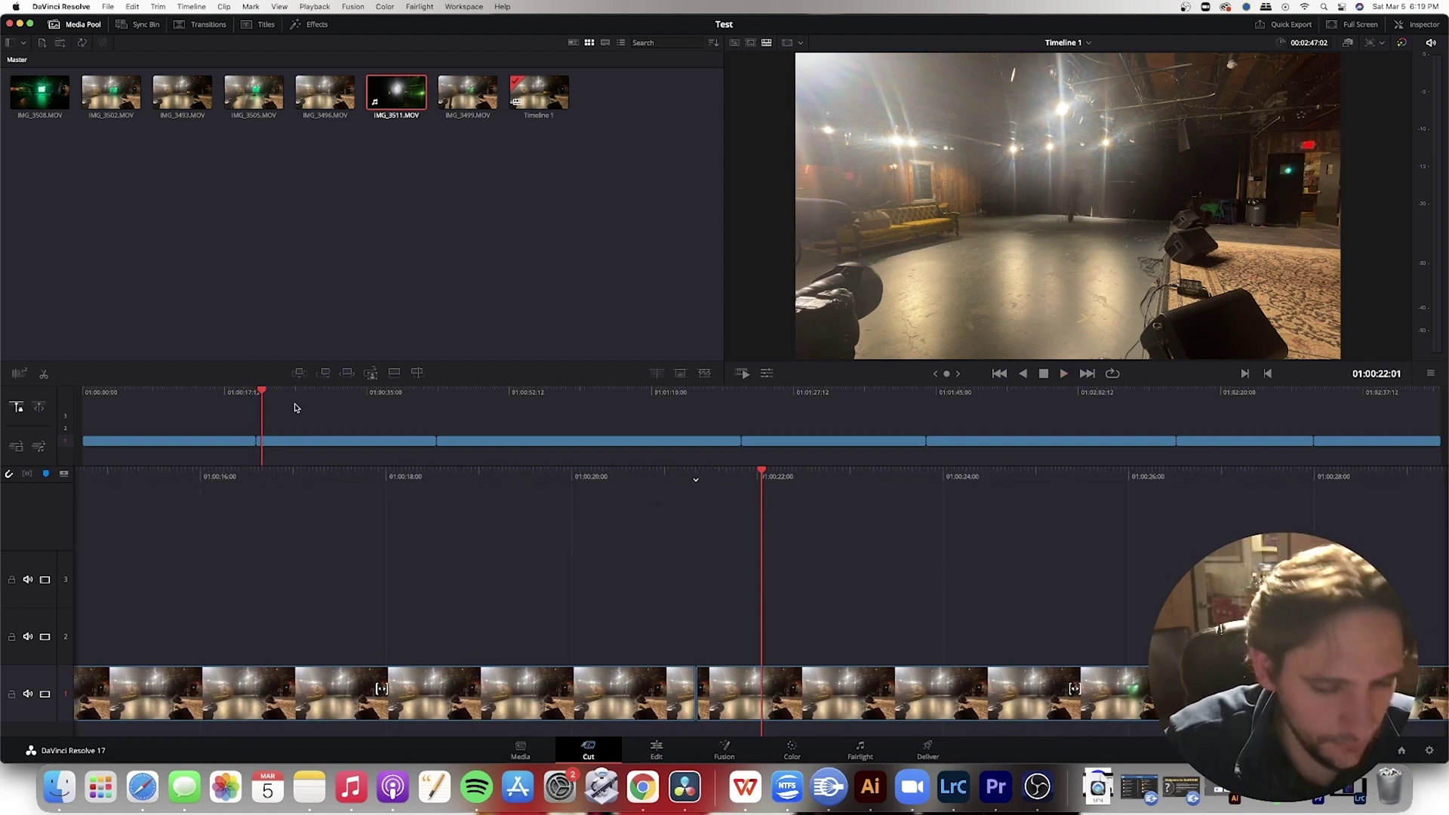
Undo both roll edits and the earlier trim at the end of the first clip
key("super+z")
key("super+z")
key("super+z")
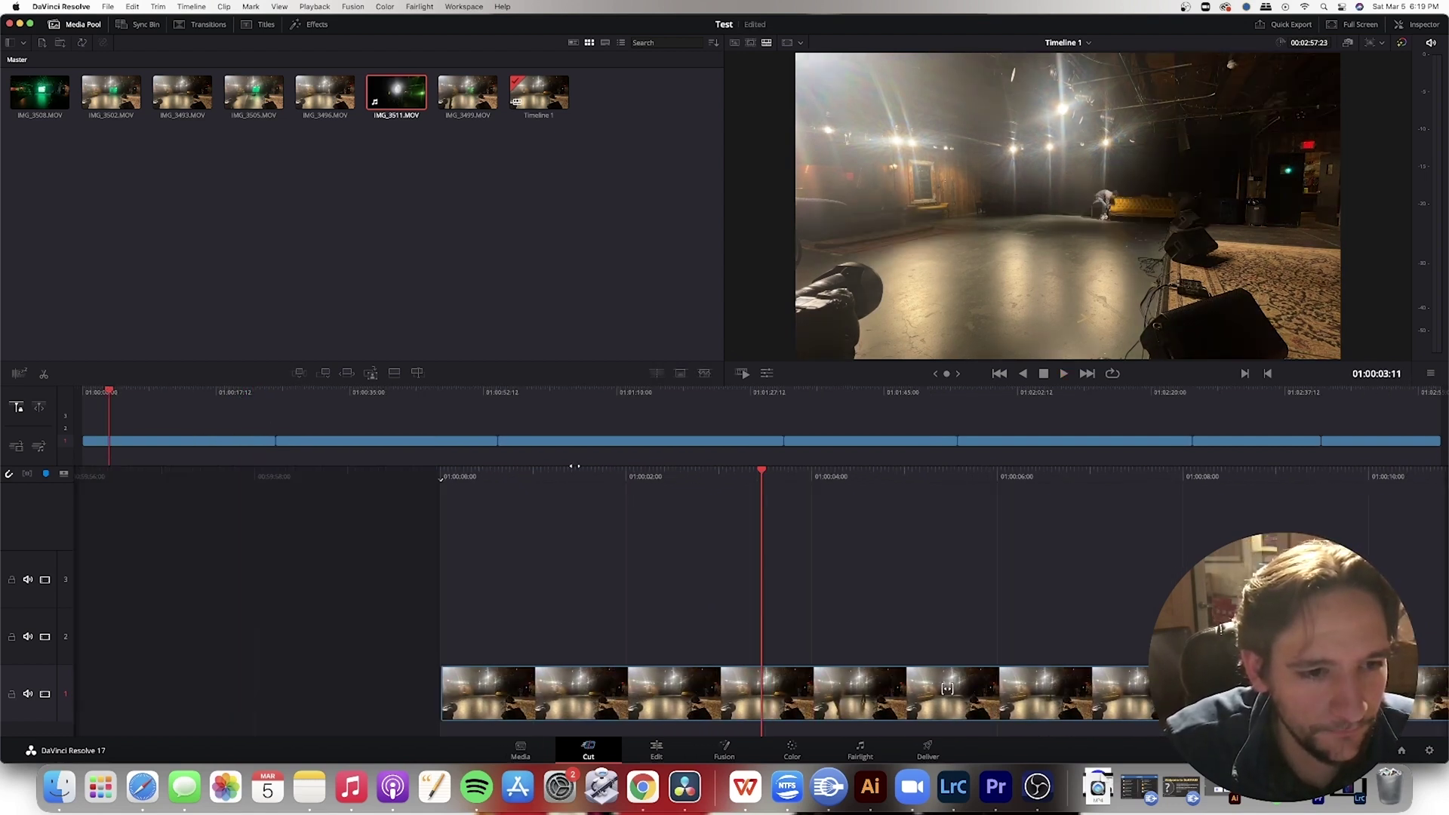
Review the first clip from its start and place the playhead at 01:00:08:11
left_click_drag(566, 479, 347, 479)
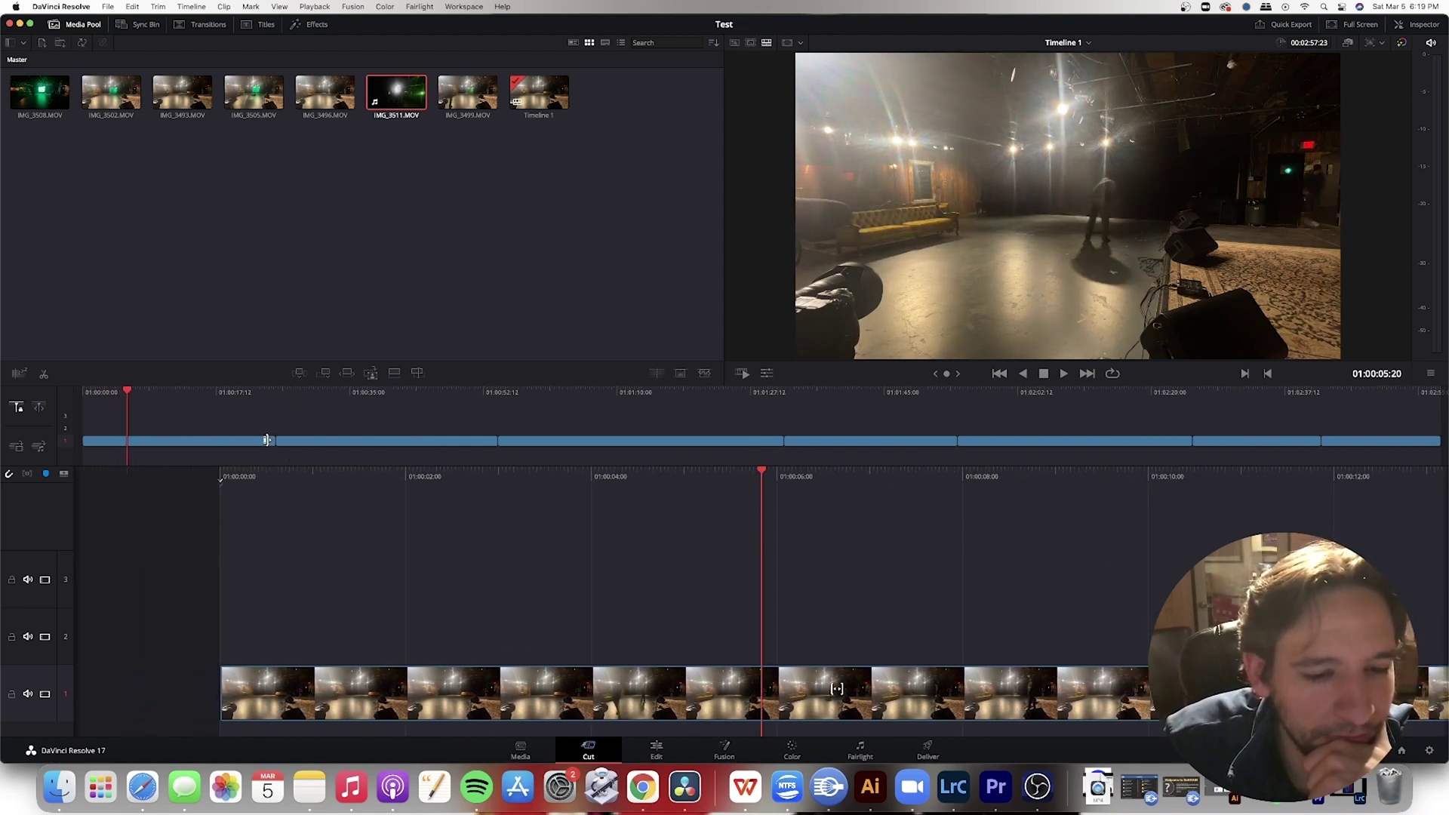
left_click_drag(638, 477, 613, 474)
left_click_drag(268, 472, 808, 472)
key("space")
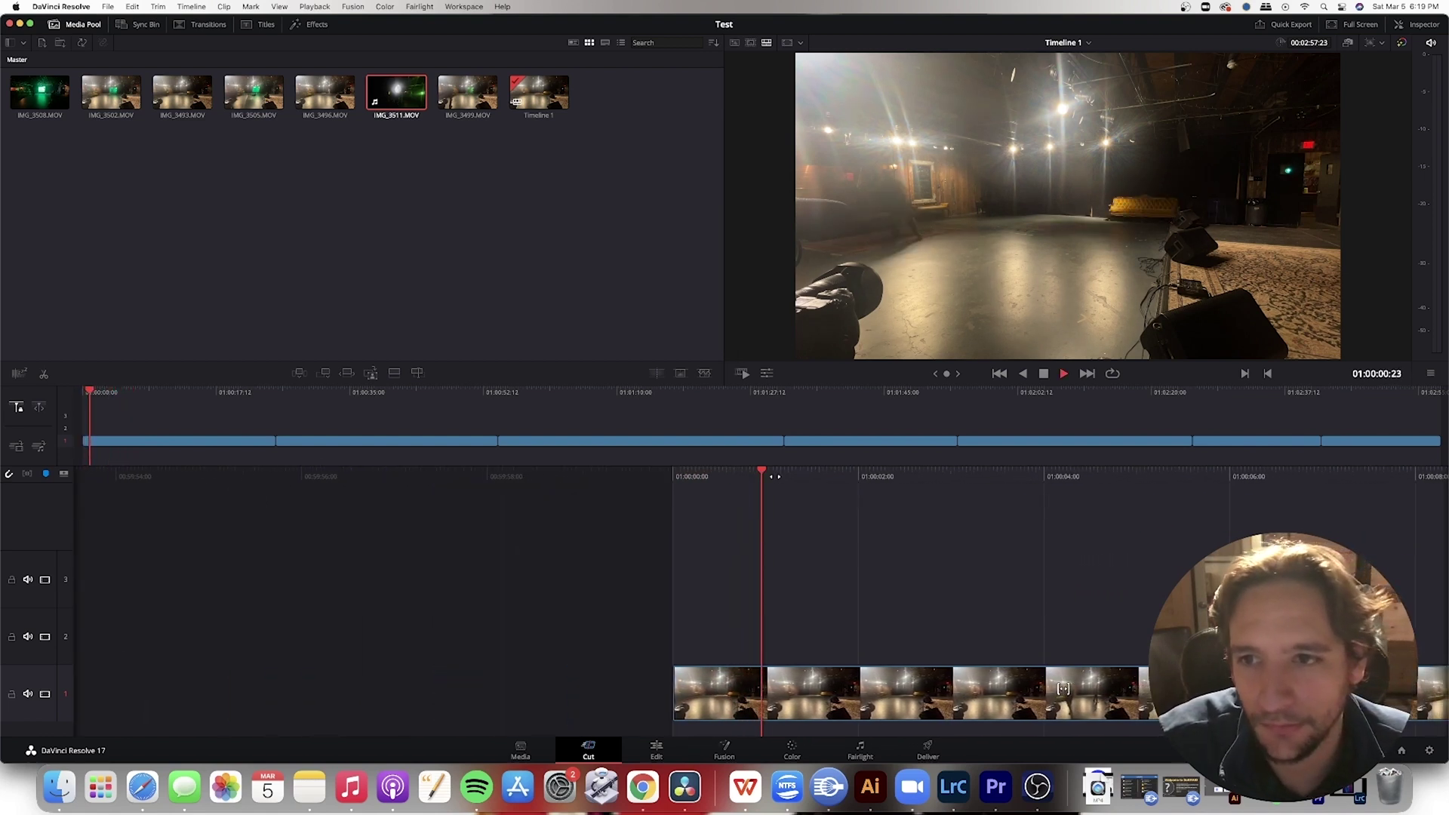
left_click_drag(966, 472, 385, 452)
key("space")
left_click_drag(733, 476, 827, 471)
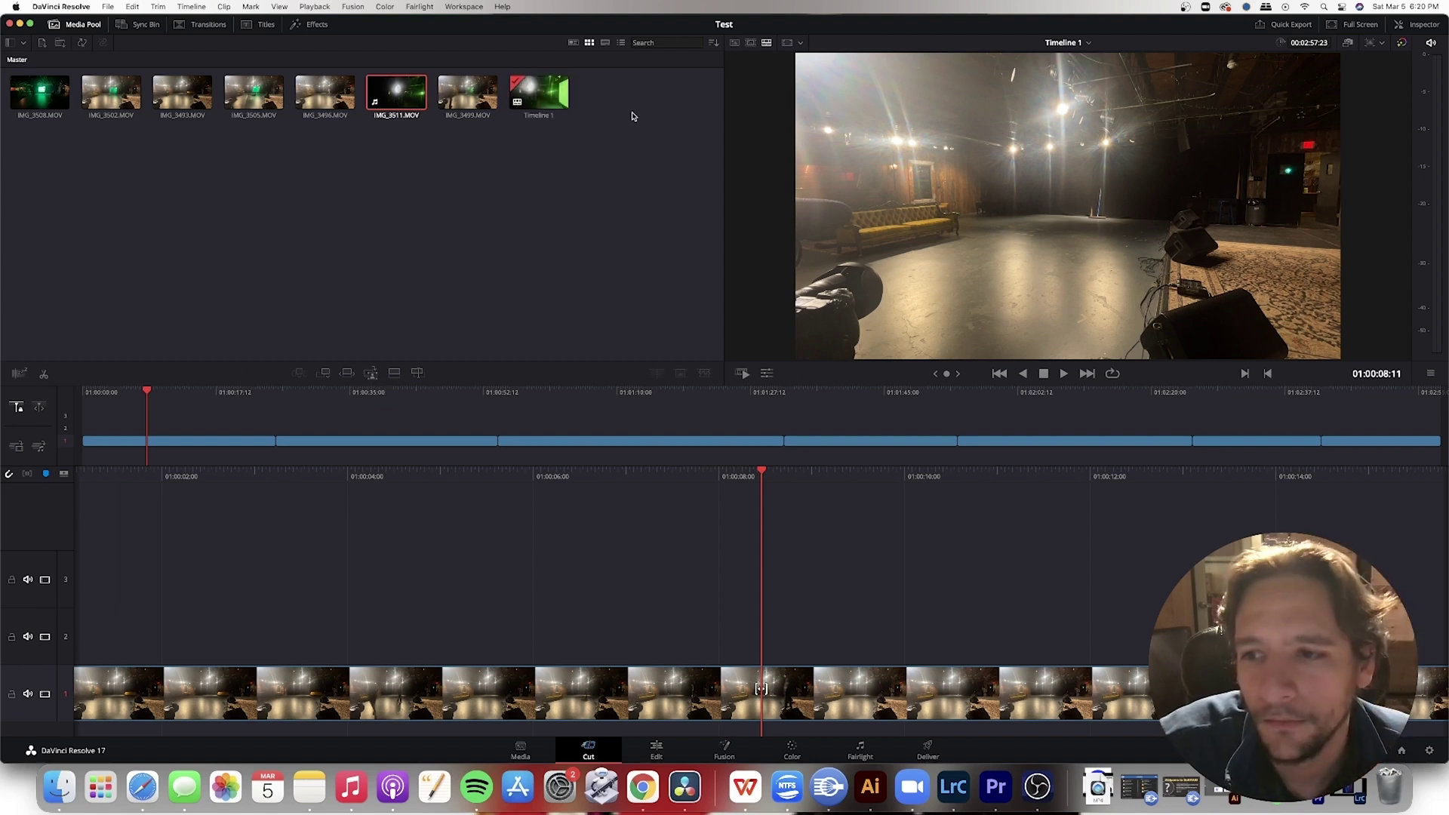
Split the first clip at the playhead and delete the part after the split
left_click(699, 693)
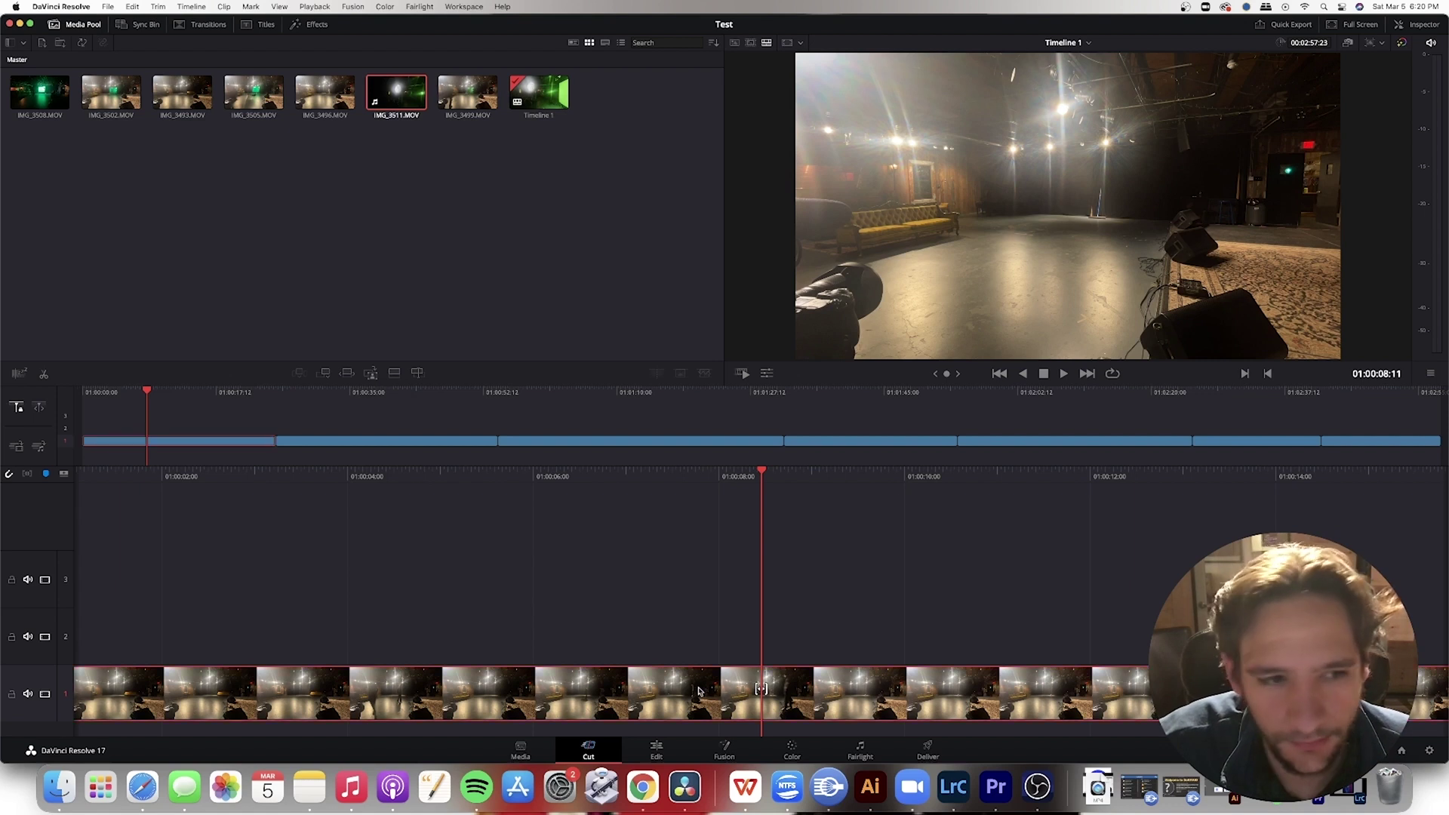
left_click(43, 376)
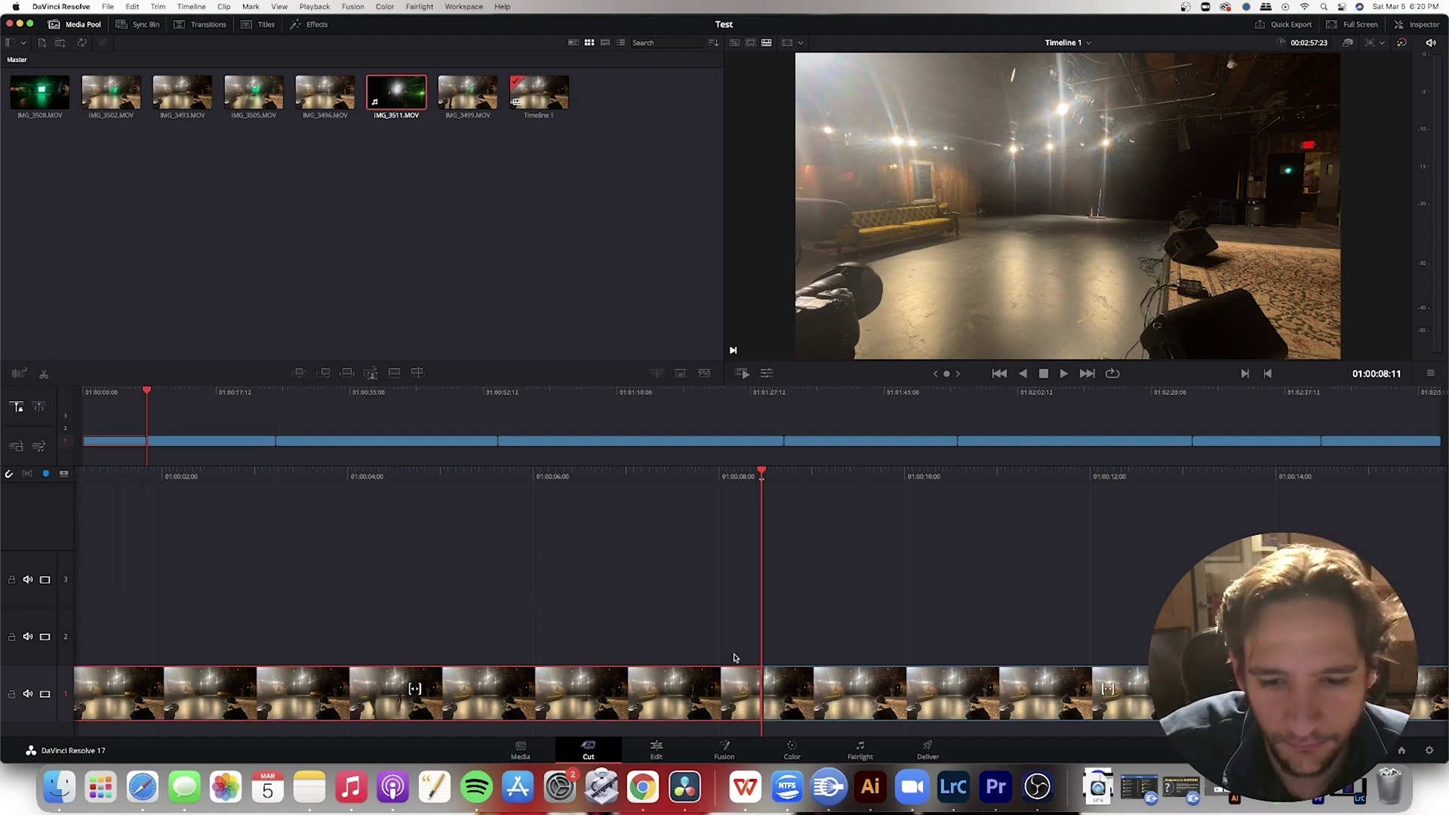
left_click(825, 689)
key("BackSpace")
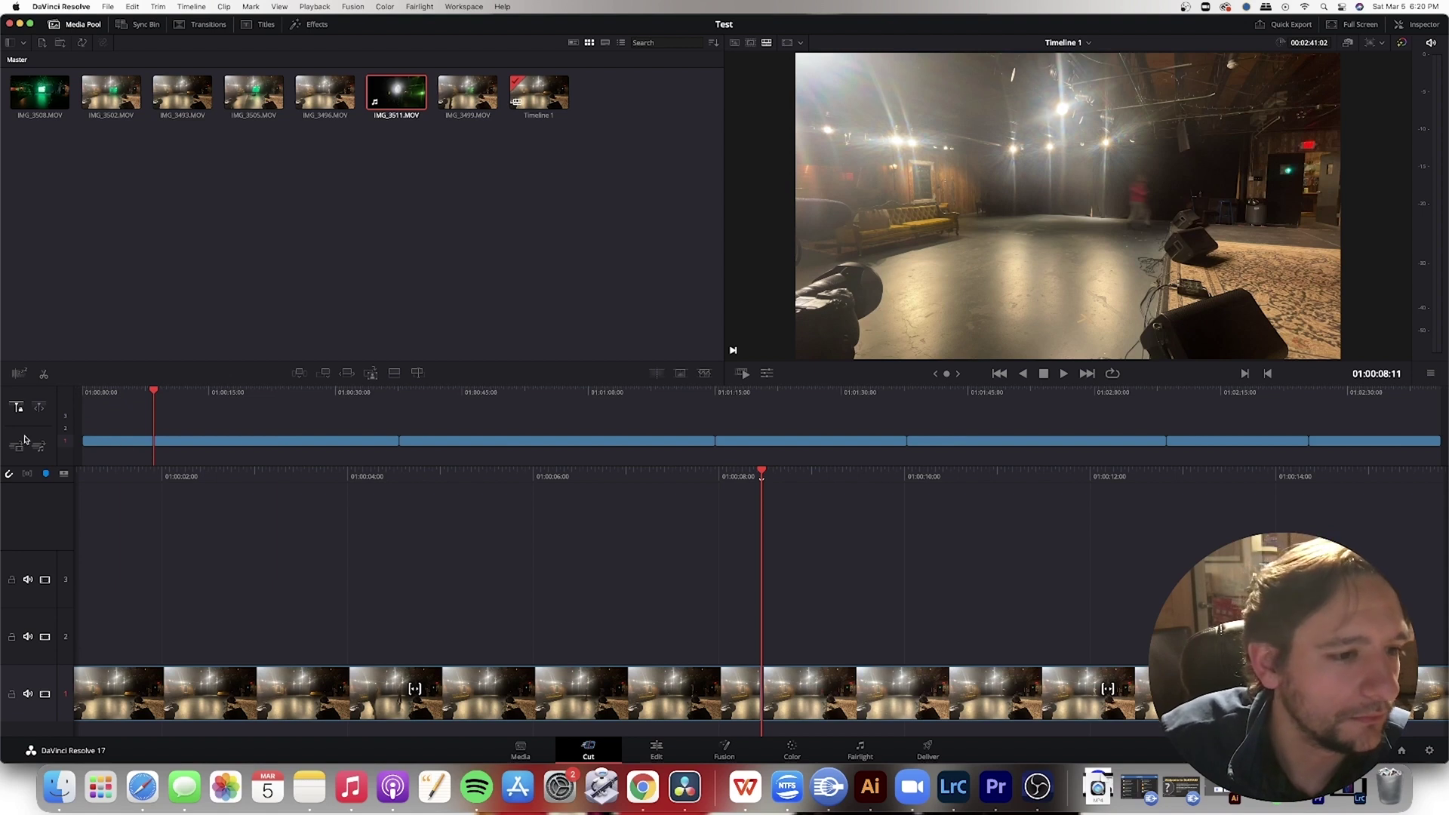
Remove unwanted opening footage from the following clips by splitting them at the playhead, including at 01:01:14:23, and deleting the leading pieces
mouse_move(155, 388)
left_mouse_down()
mouse_move(174, 388)
mouse_move(136, 389)
mouse_move(176, 391)
mouse_move(177, 428)
mouse_move(167, 392)
left_mouse_up()
key("super+b")
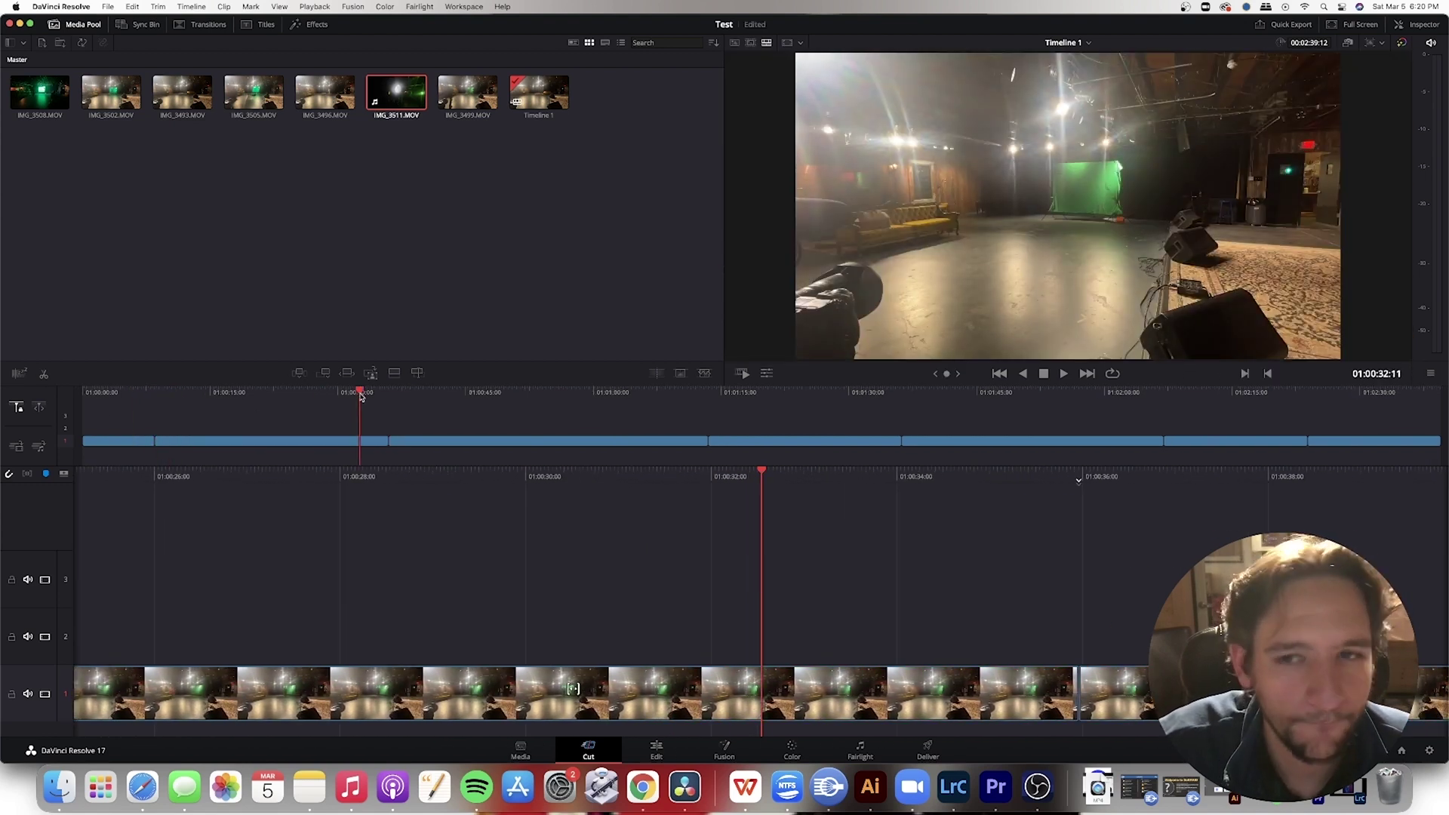
left_click_drag(361, 396, 740, 392)
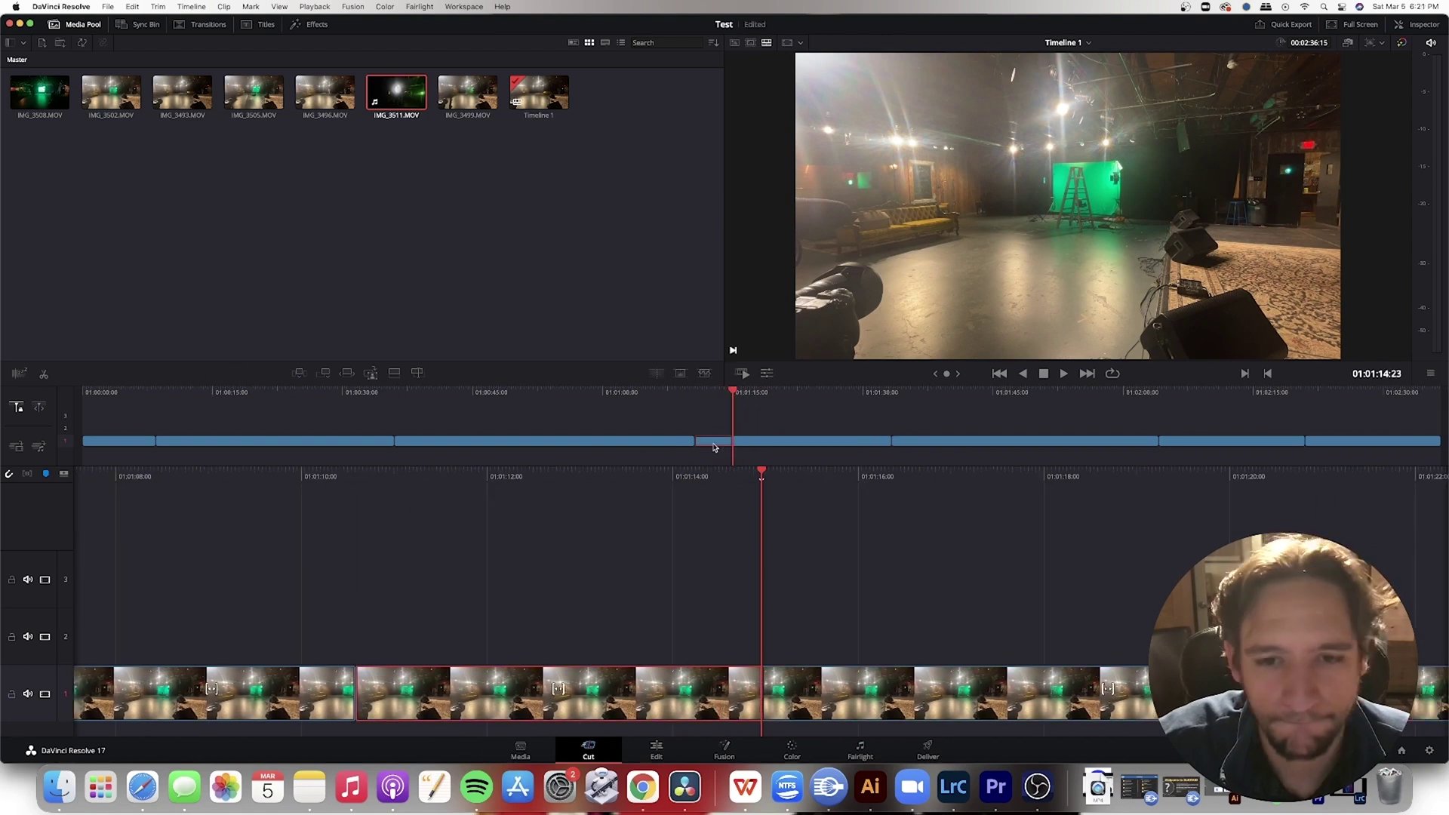
Return the playhead to the timeline start and play the beginning of the edit
left_click_drag(718, 392, 67, 446)
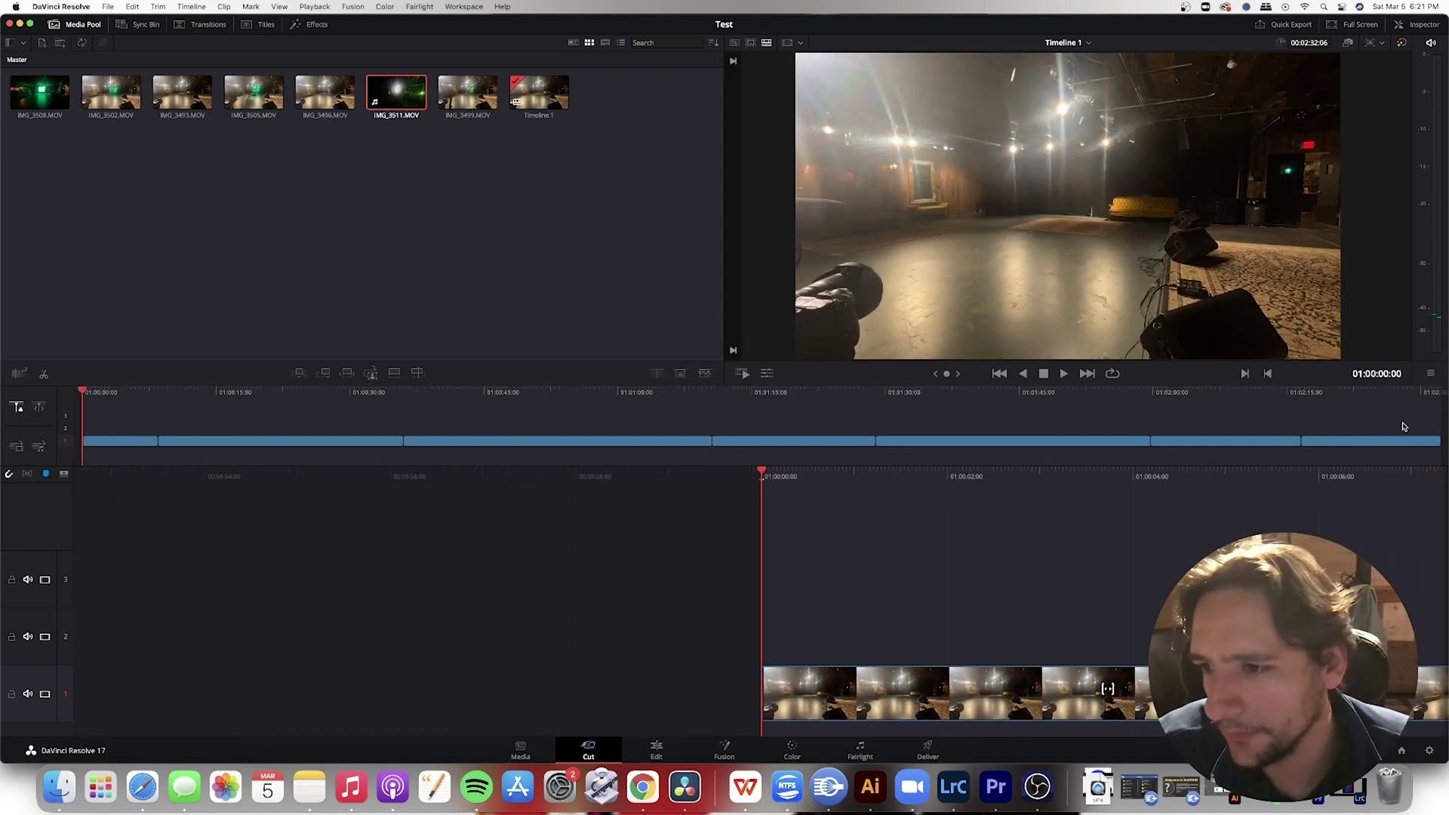
left_click(1326, 442)
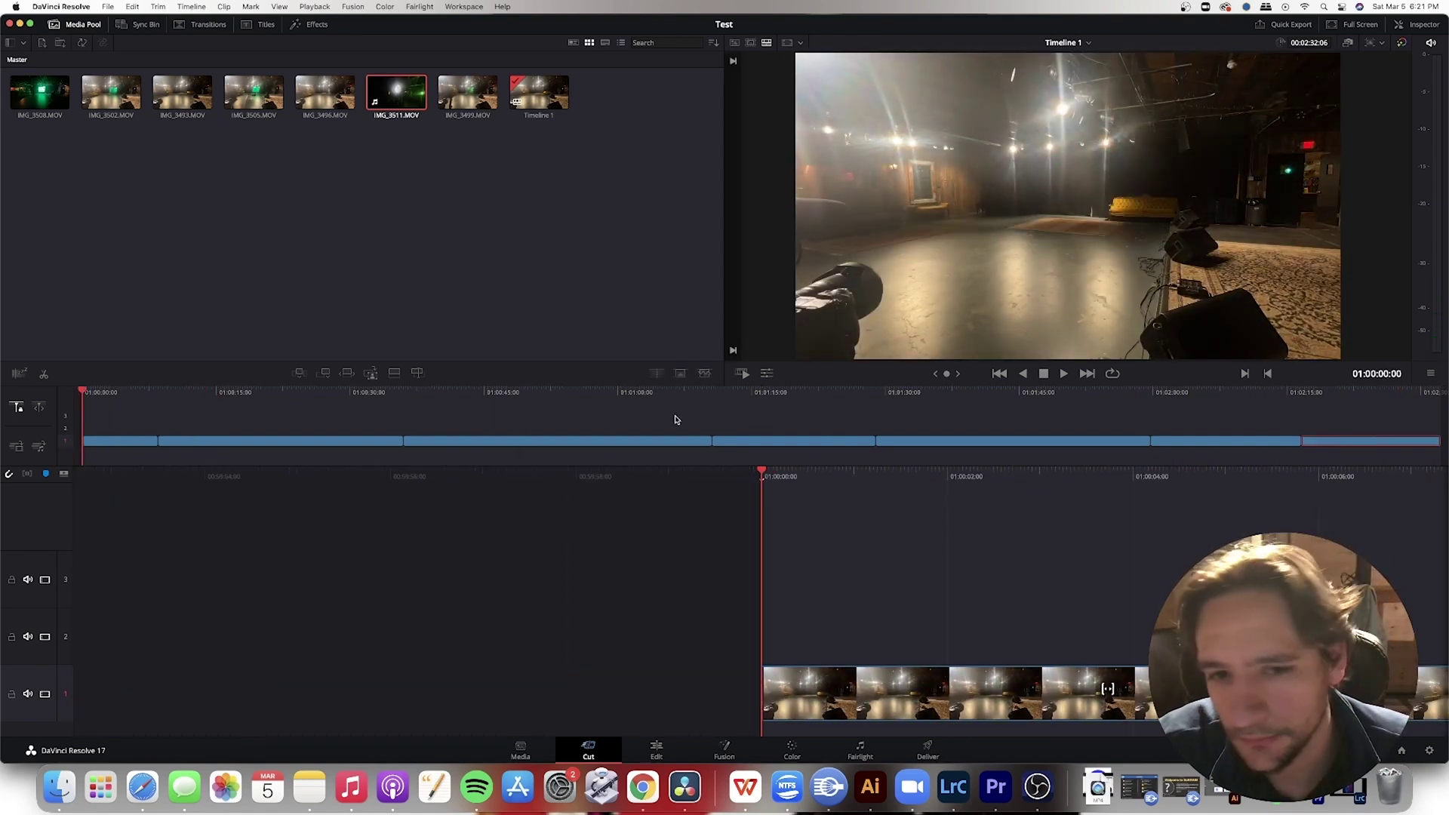
left_click_drag(673, 404, 57, 425)
key("space")
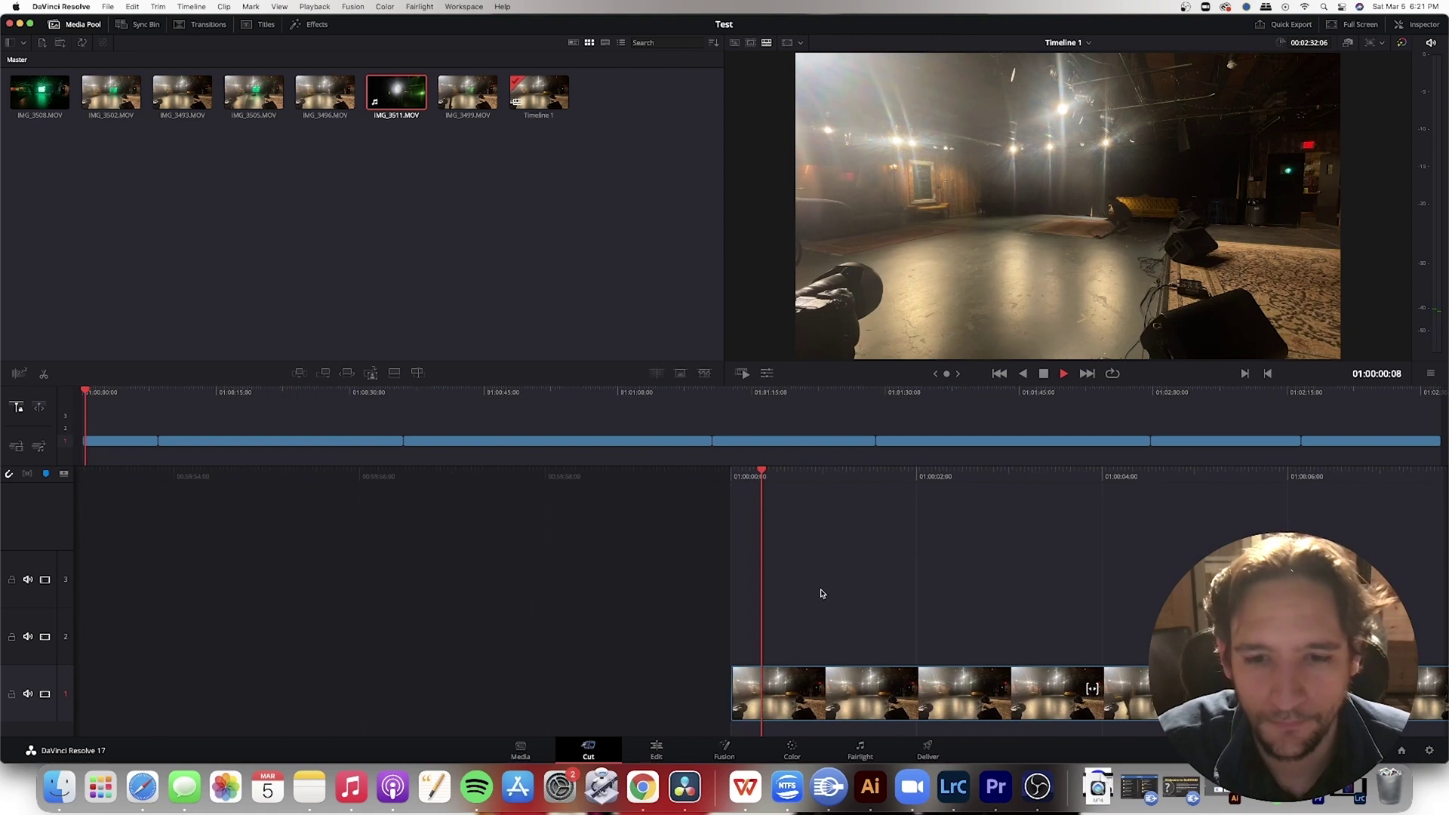
key("space")
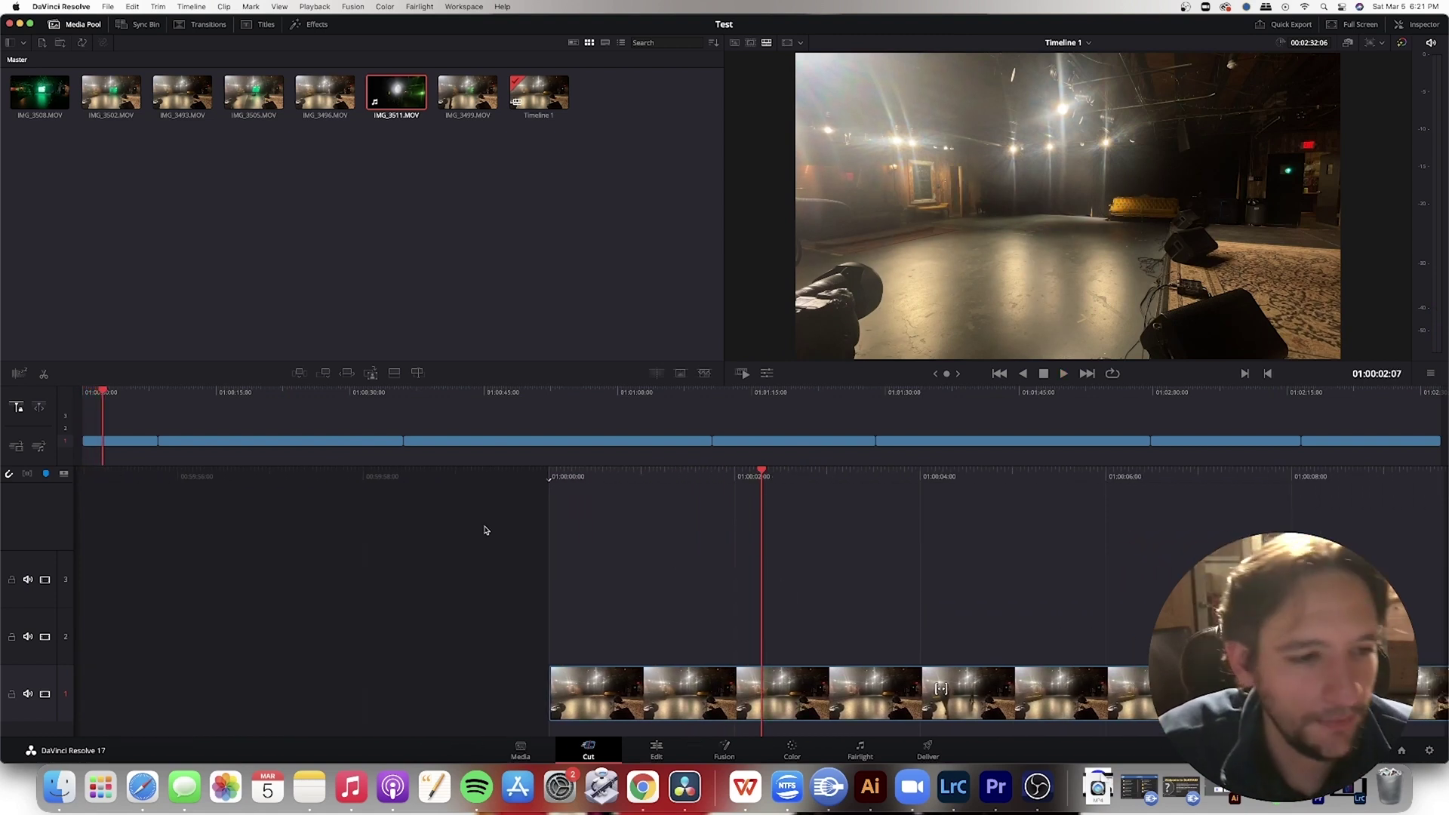
Try to change the speed of all timeline clips together, and then deselect them
left_click(201, 445)
left_click(466, 445, "shift")
left_click(746, 444, "shift")
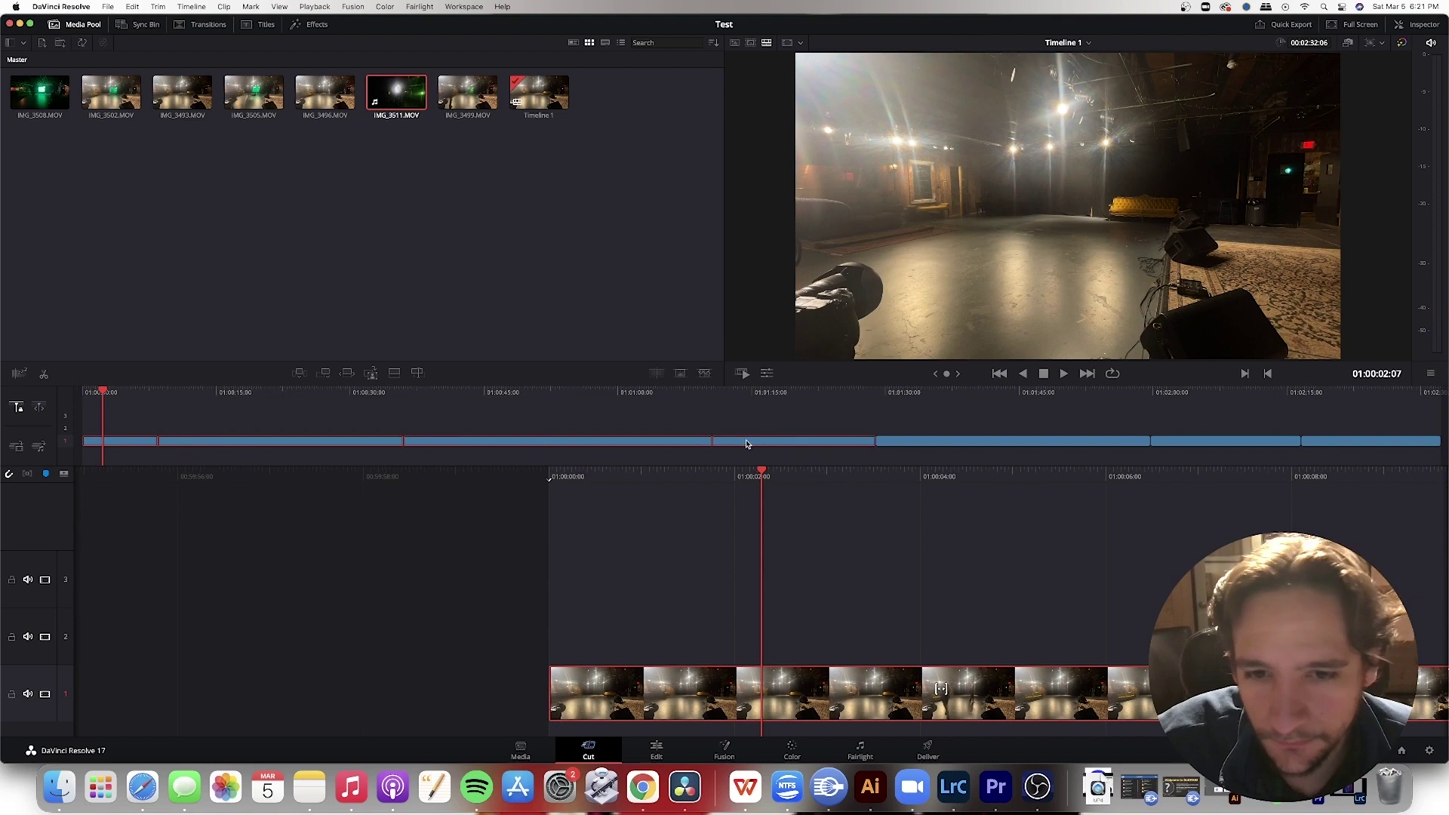
left_click(959, 443, "shift")
left_click(1211, 445, "shift")
left_click(1346, 448, "shift")
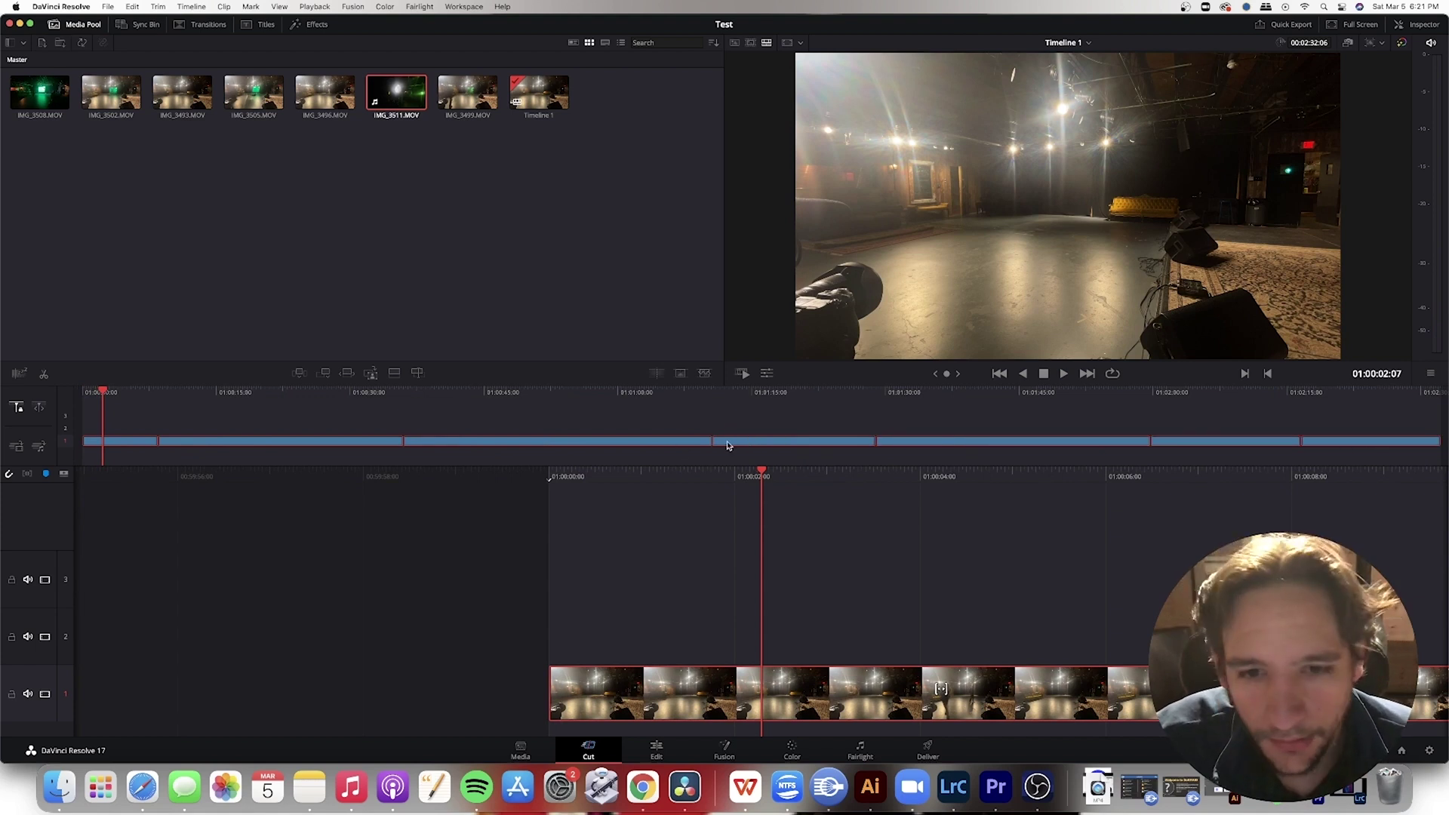
right_click(676, 678)
left_click(727, 640)
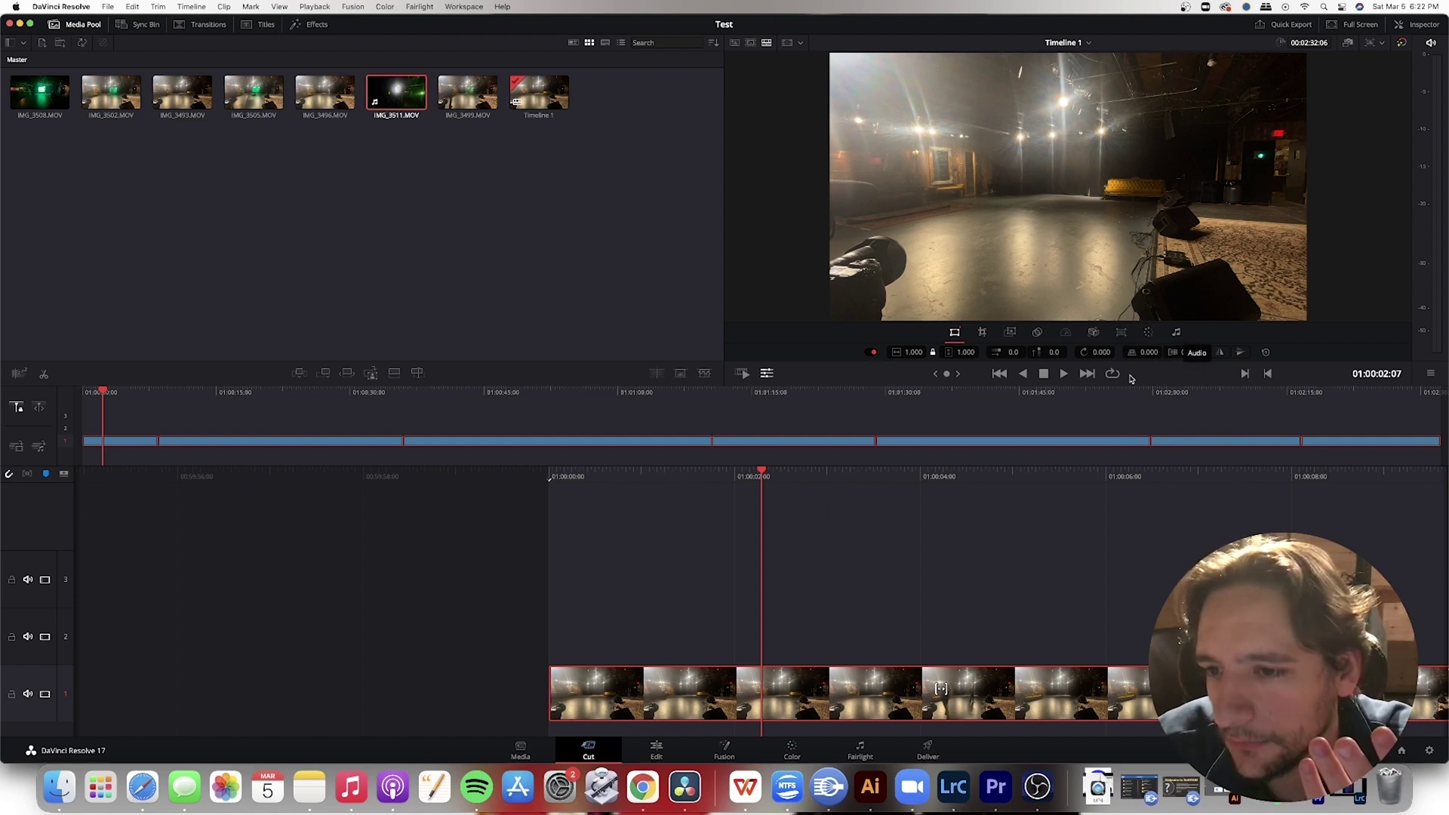
left_click(950, 636)
Set the first clip's speed to 3.00
right_click(847, 699)
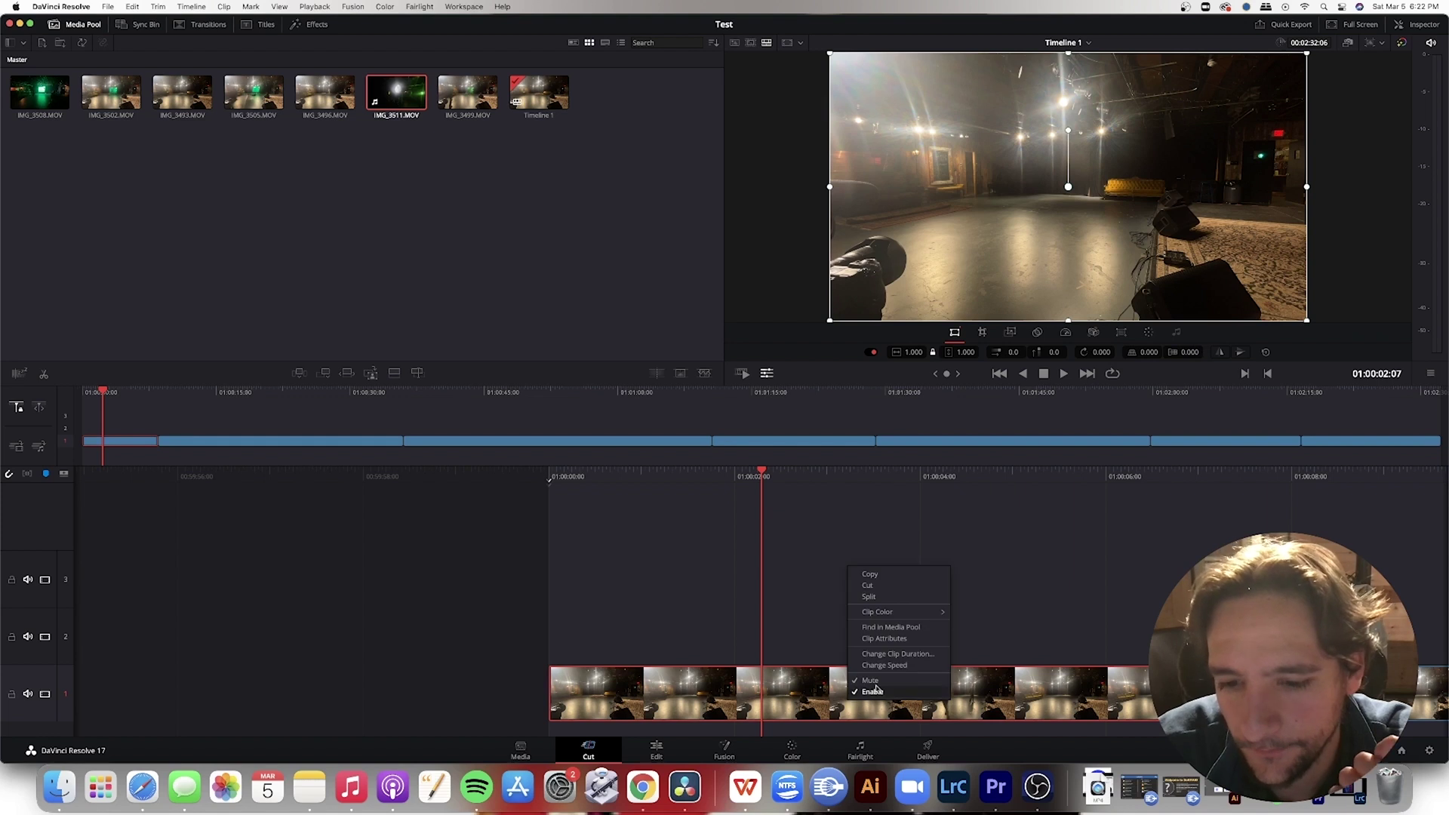
left_click(885, 665)
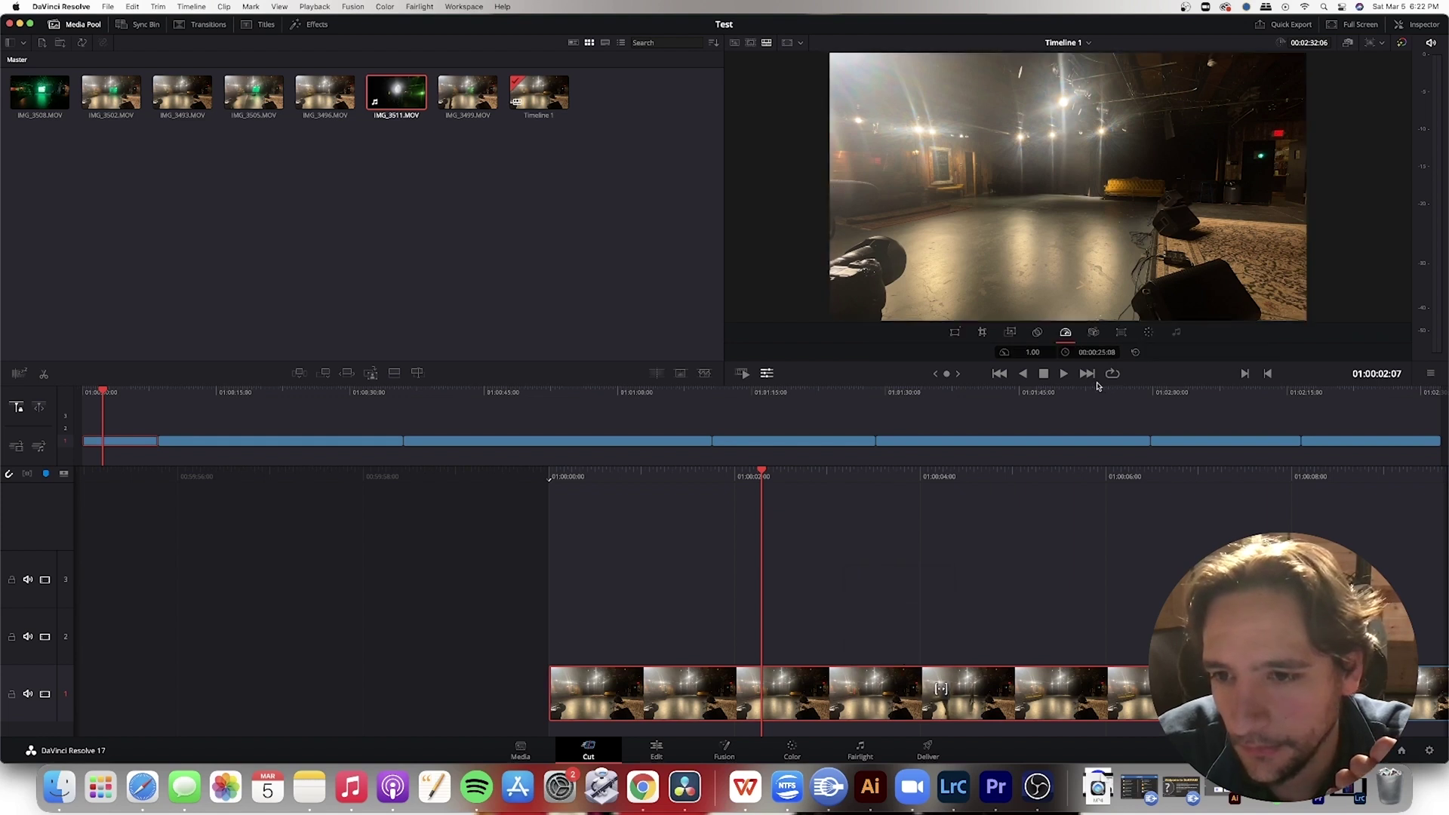
left_click_drag(1028, 352, 1031, 351)
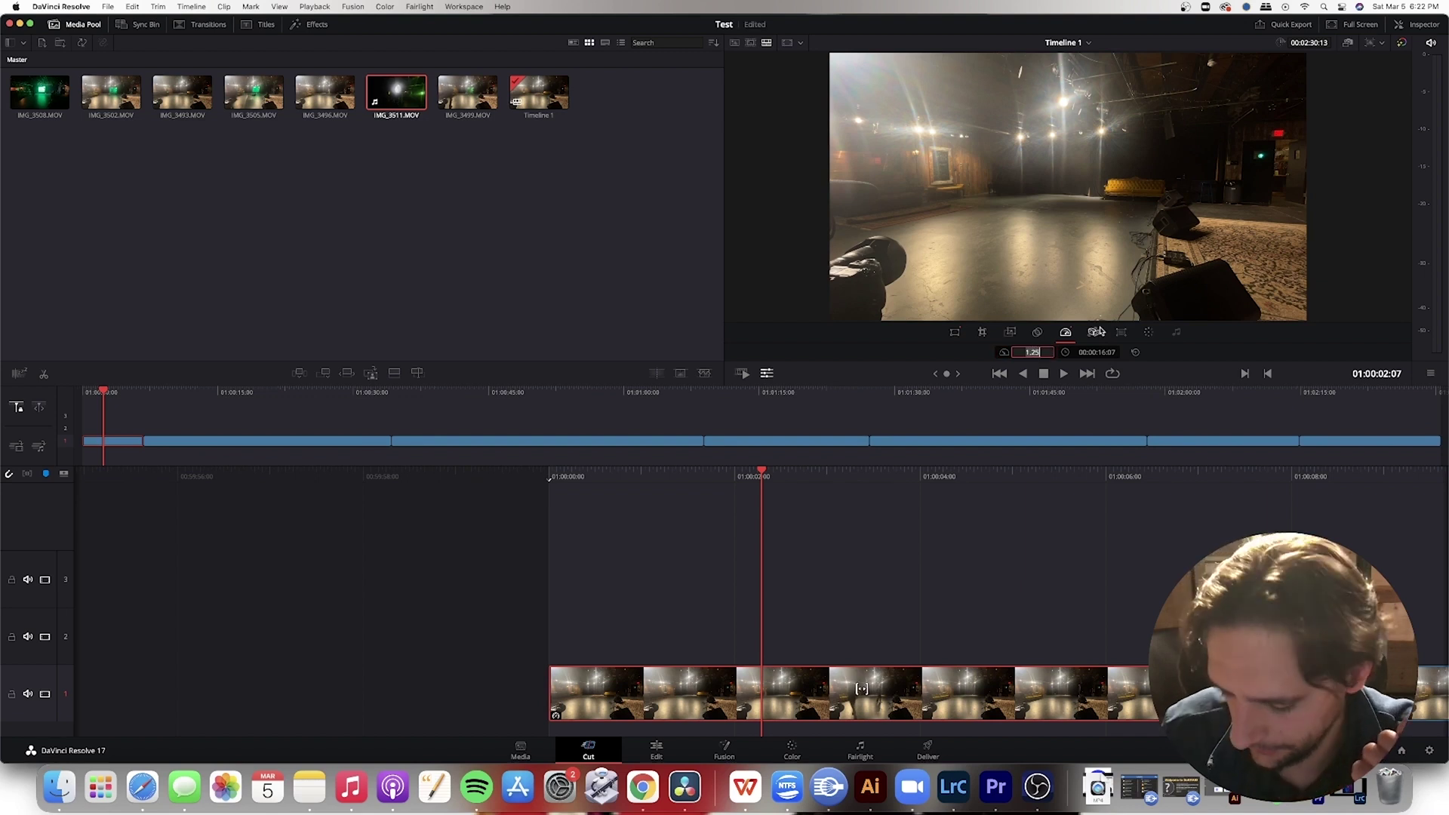
type("3")
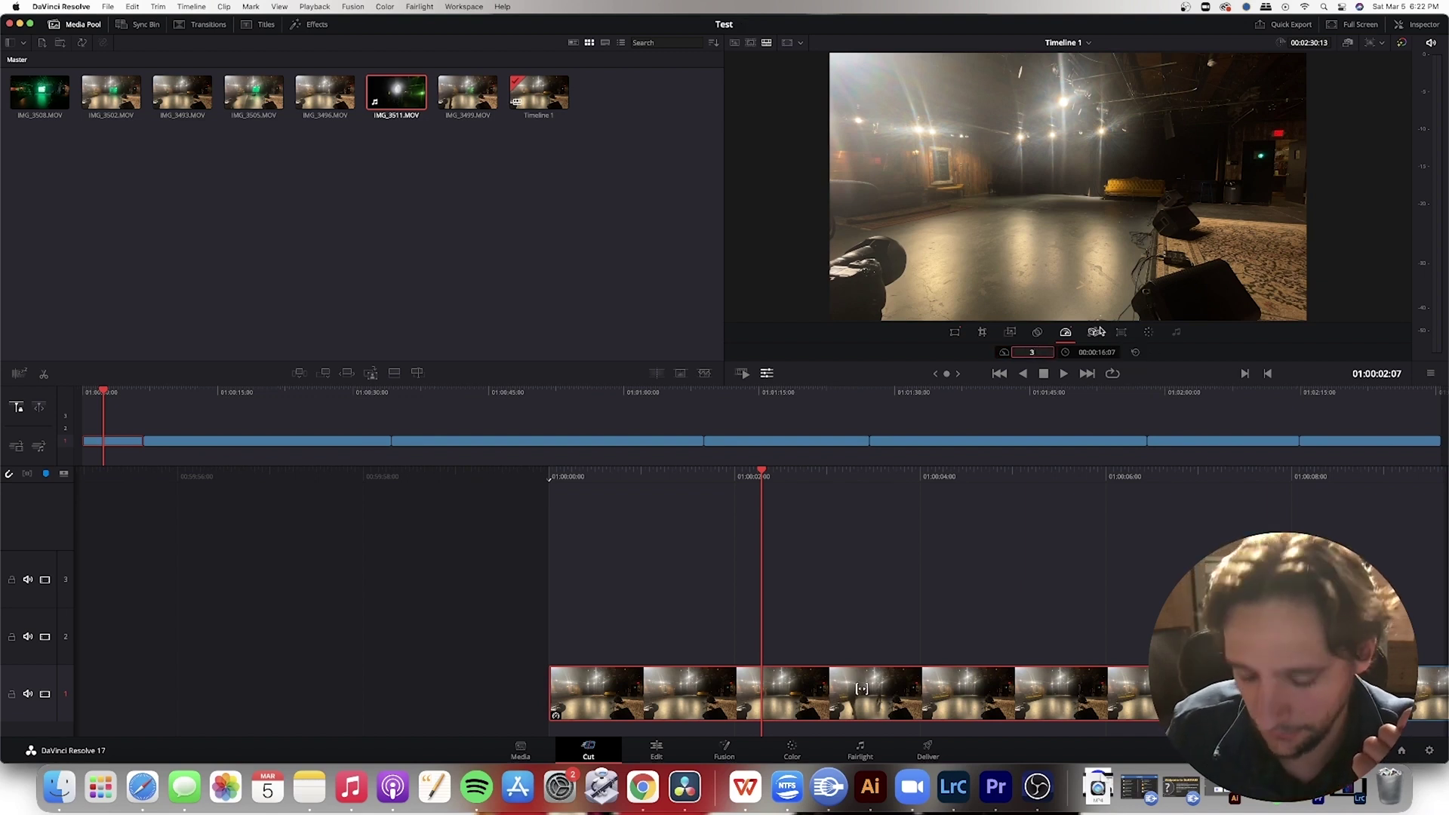
key("Return")
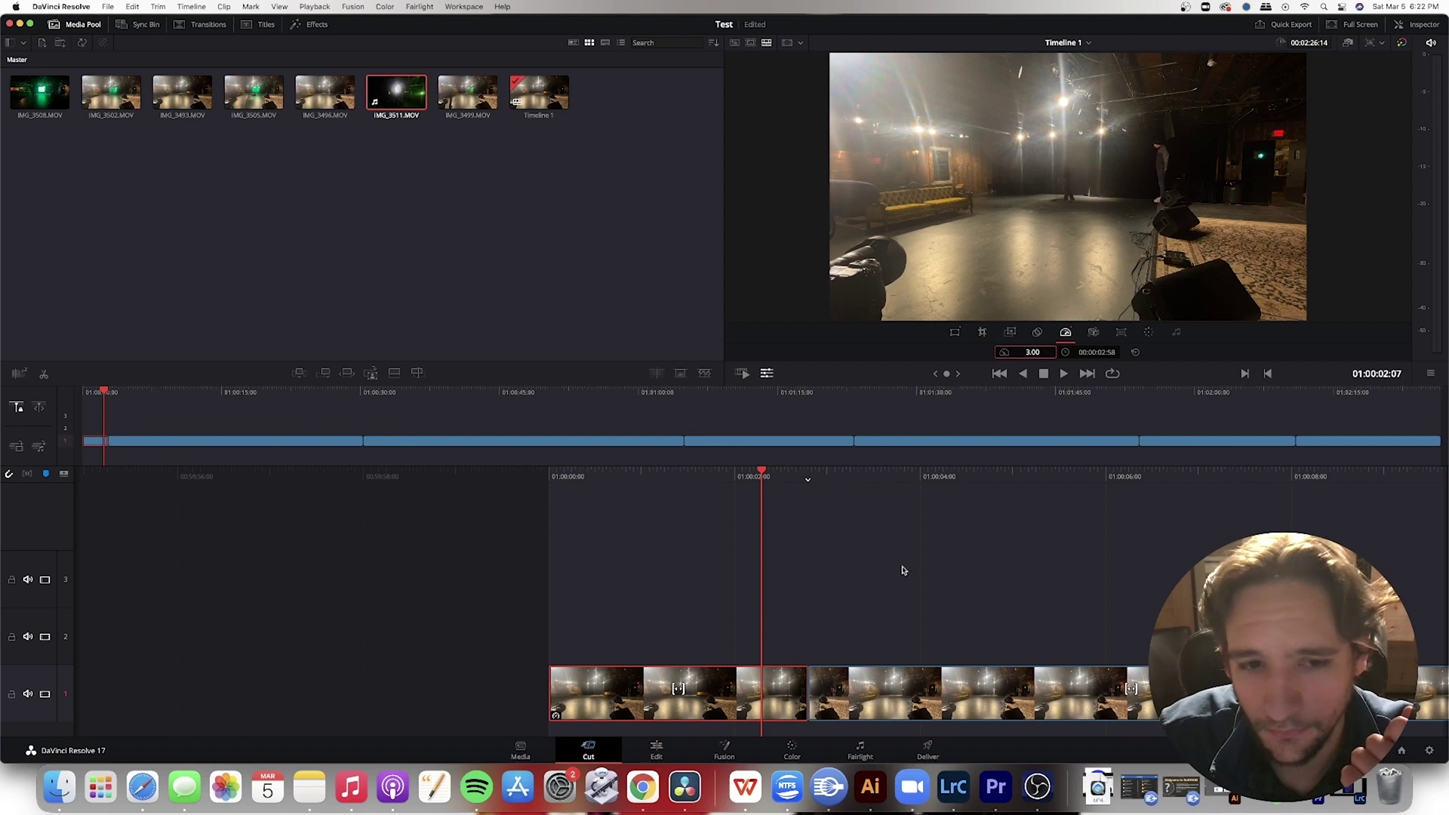
Set the speed of the second and third clips on the timeline to 3.00 each
left_click(221, 442)
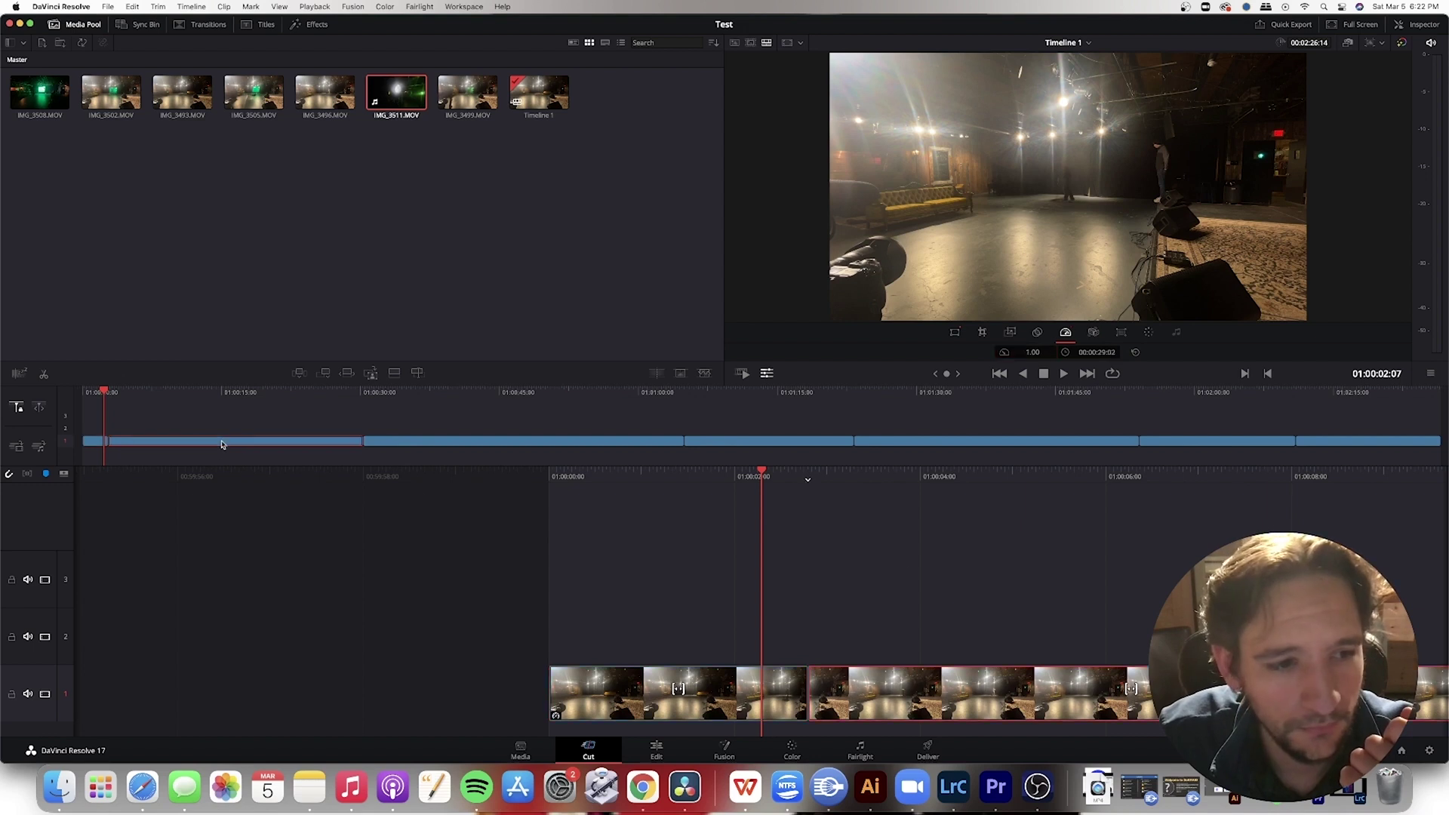
left_click(1035, 352)
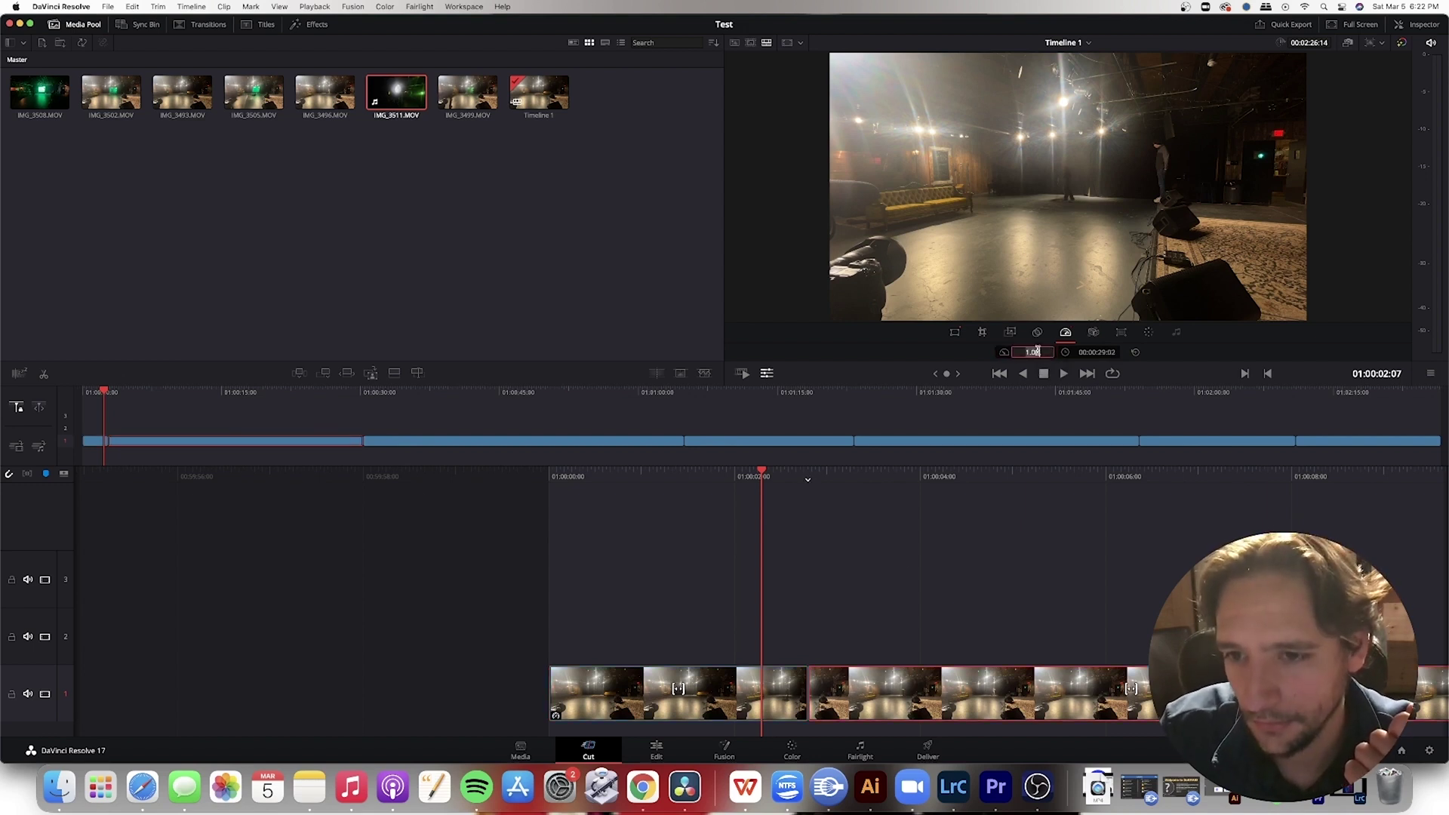
type("3")
key("Return")
left_click(320, 441)
left_click(1038, 351)
type("3")
key("Return")
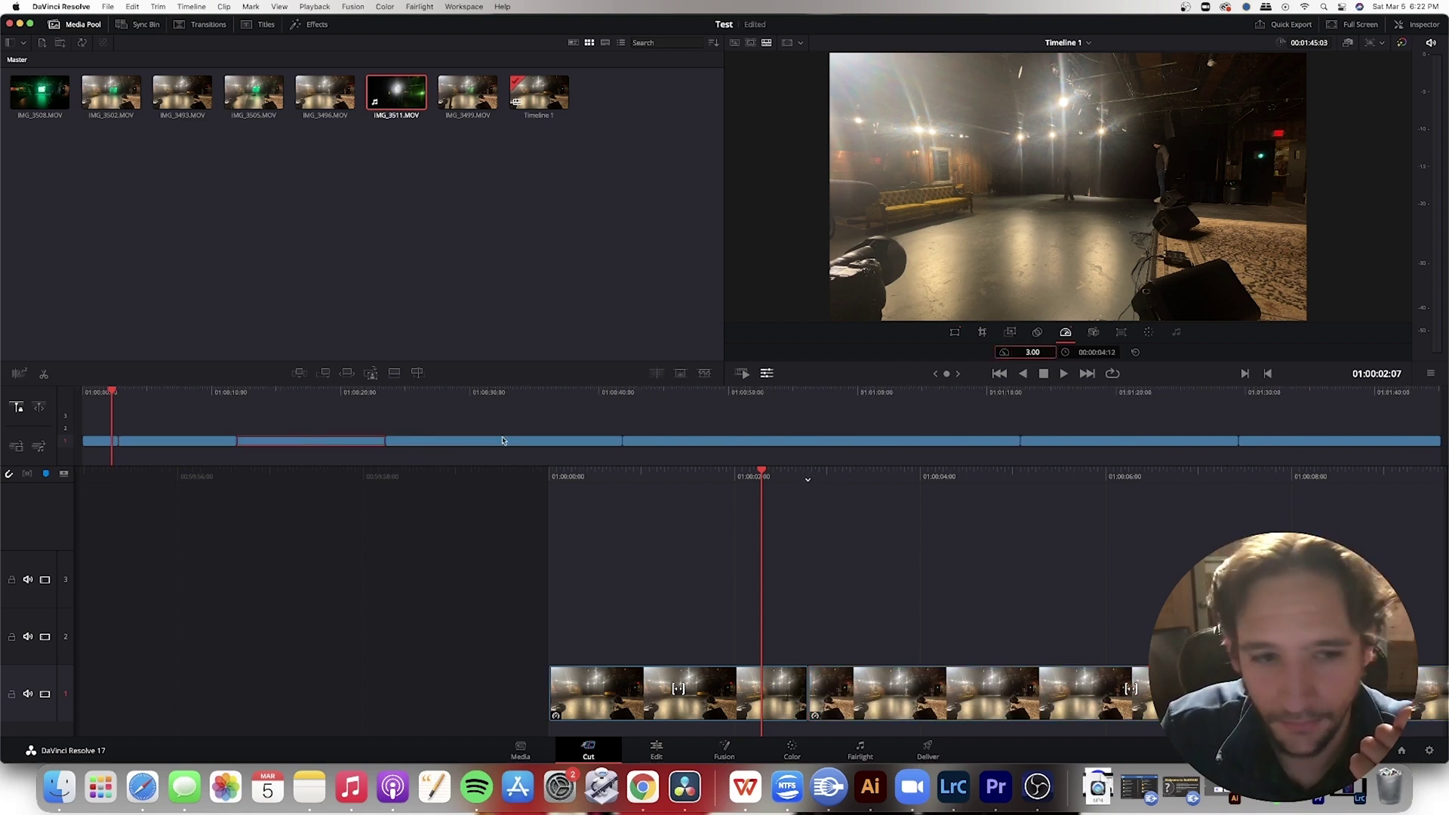
Set the speed of the fourth, fifth and sixth clips on the timeline to 3.00 each
left_click(415, 442)
double_click(1042, 353)
type("3")
key("Return")
left_click(695, 435)
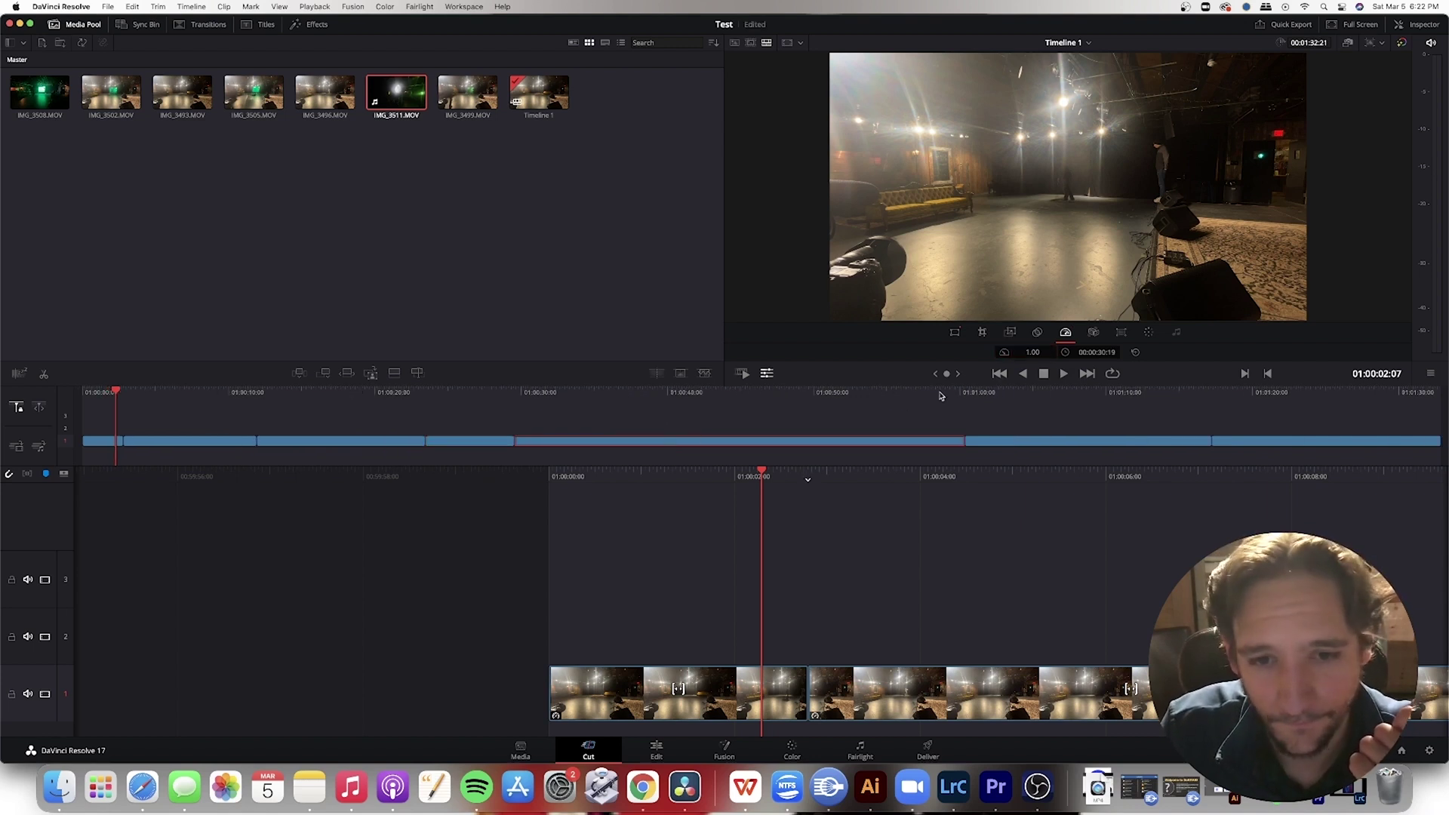
double_click(1033, 353)
key("Return")
left_click(911, 438)
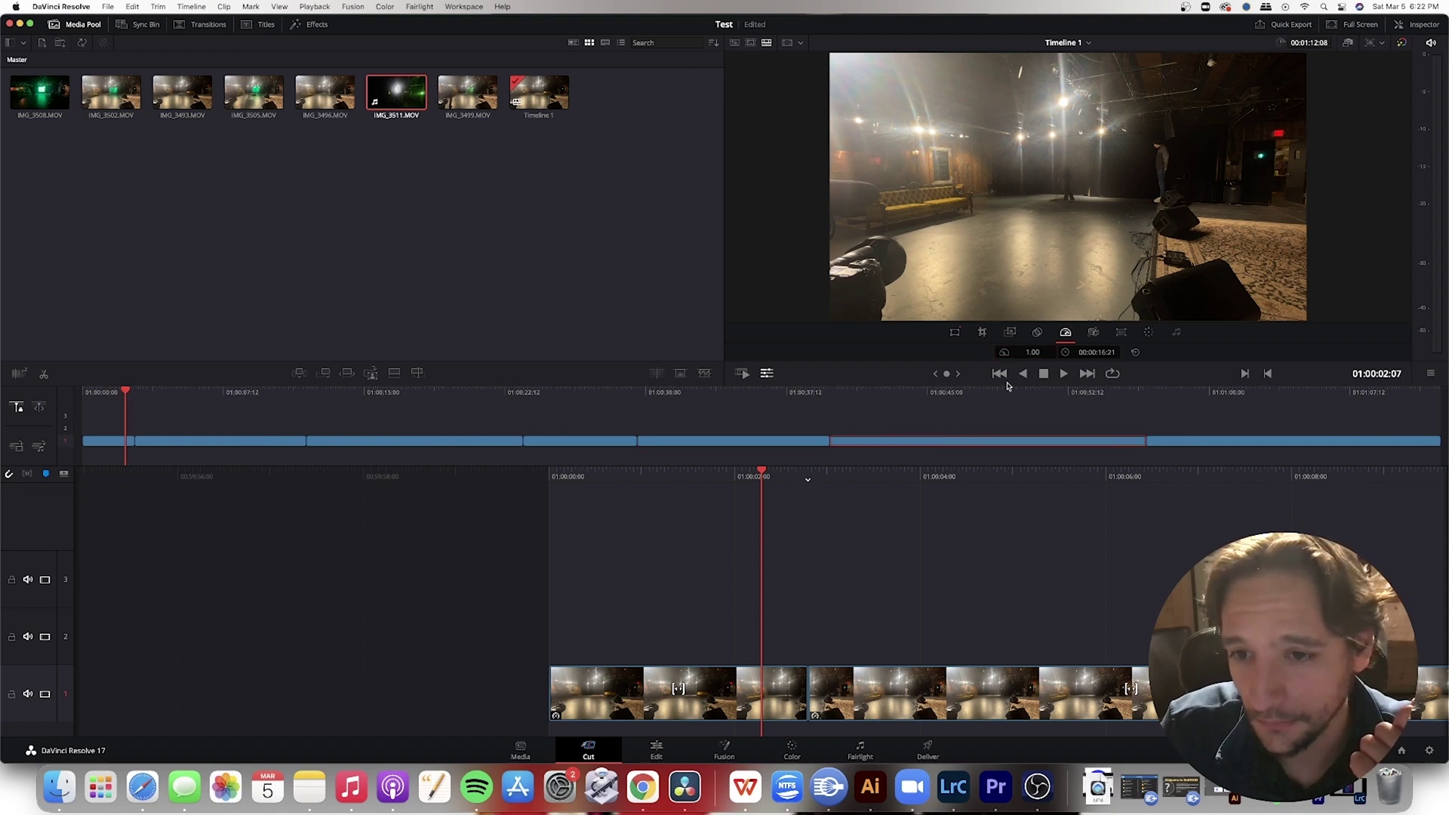
double_click(1031, 352)
type("3")
key("Return")
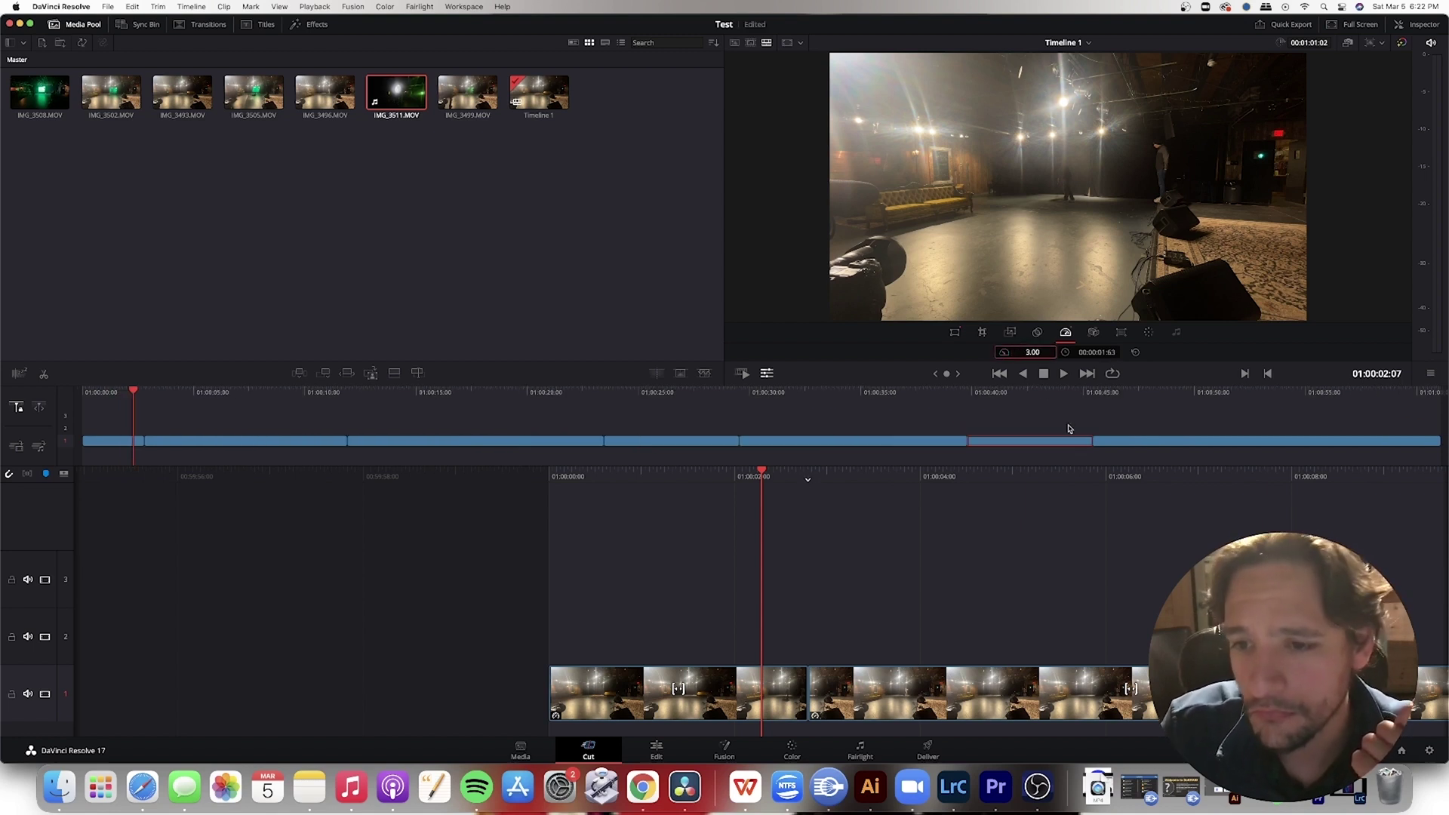
Set the last timeline clip's speed to 3.00 and move the playhead to the end of the timeline
left_click(1101, 438)
double_click(1036, 352)
type("3")
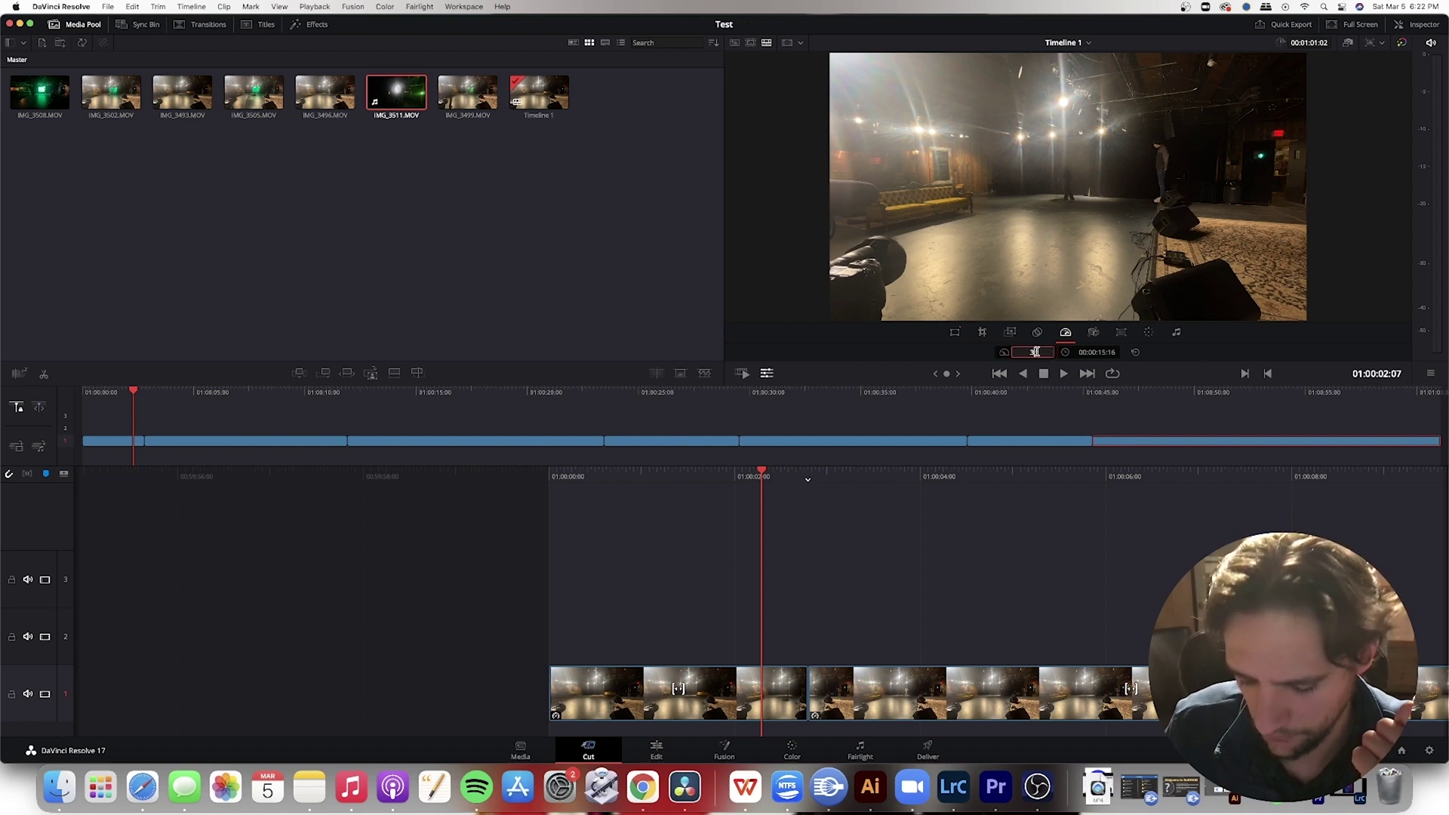
key("Return")
mouse_move(1419, 396)
left_mouse_down()
mouse_move(1086, 401)
mouse_move(1441, 388)
left_mouse_up()
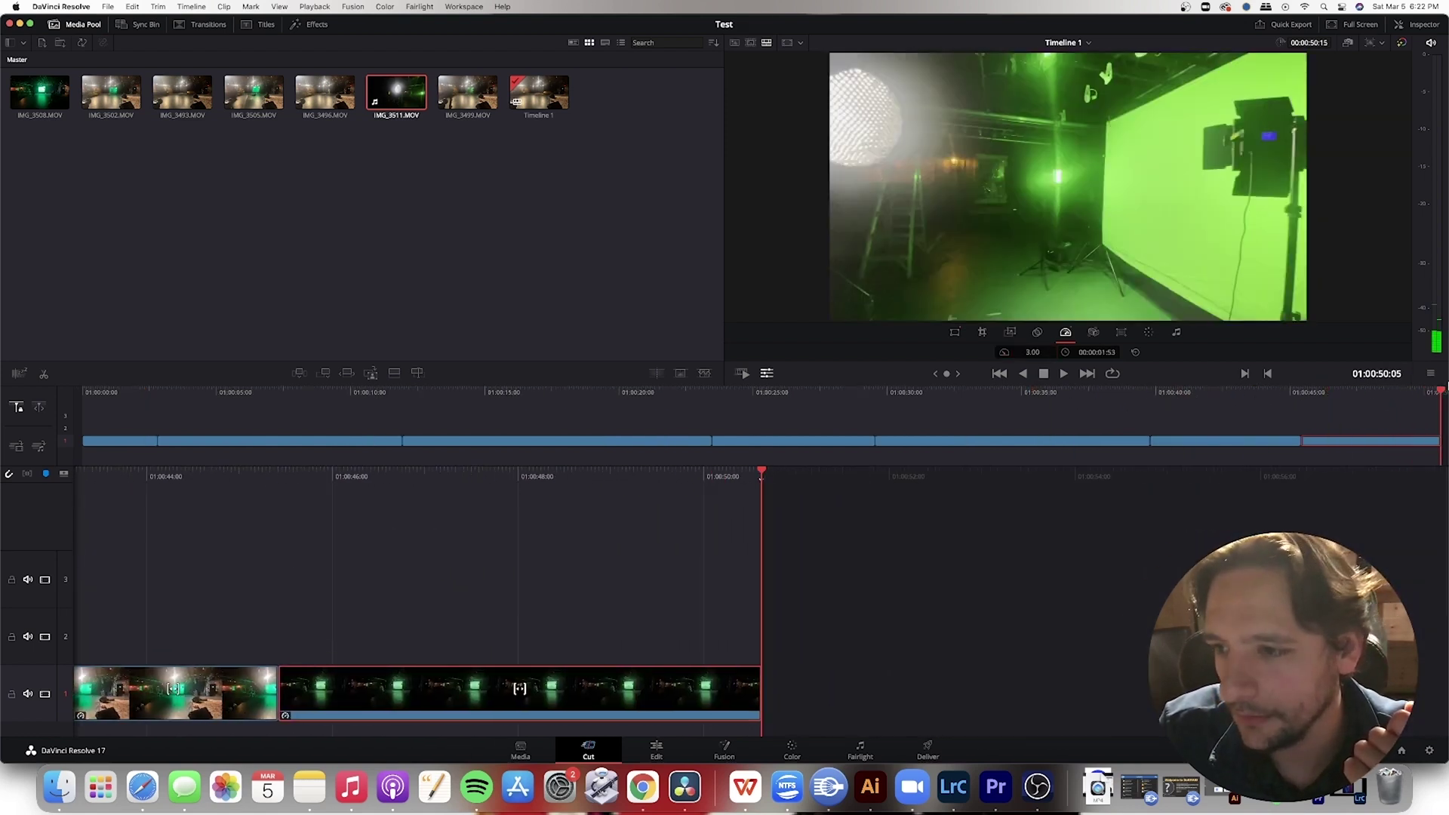
Set the second timeline clip's speed to 5.00
left_click_drag(1435, 387, 209, 447)
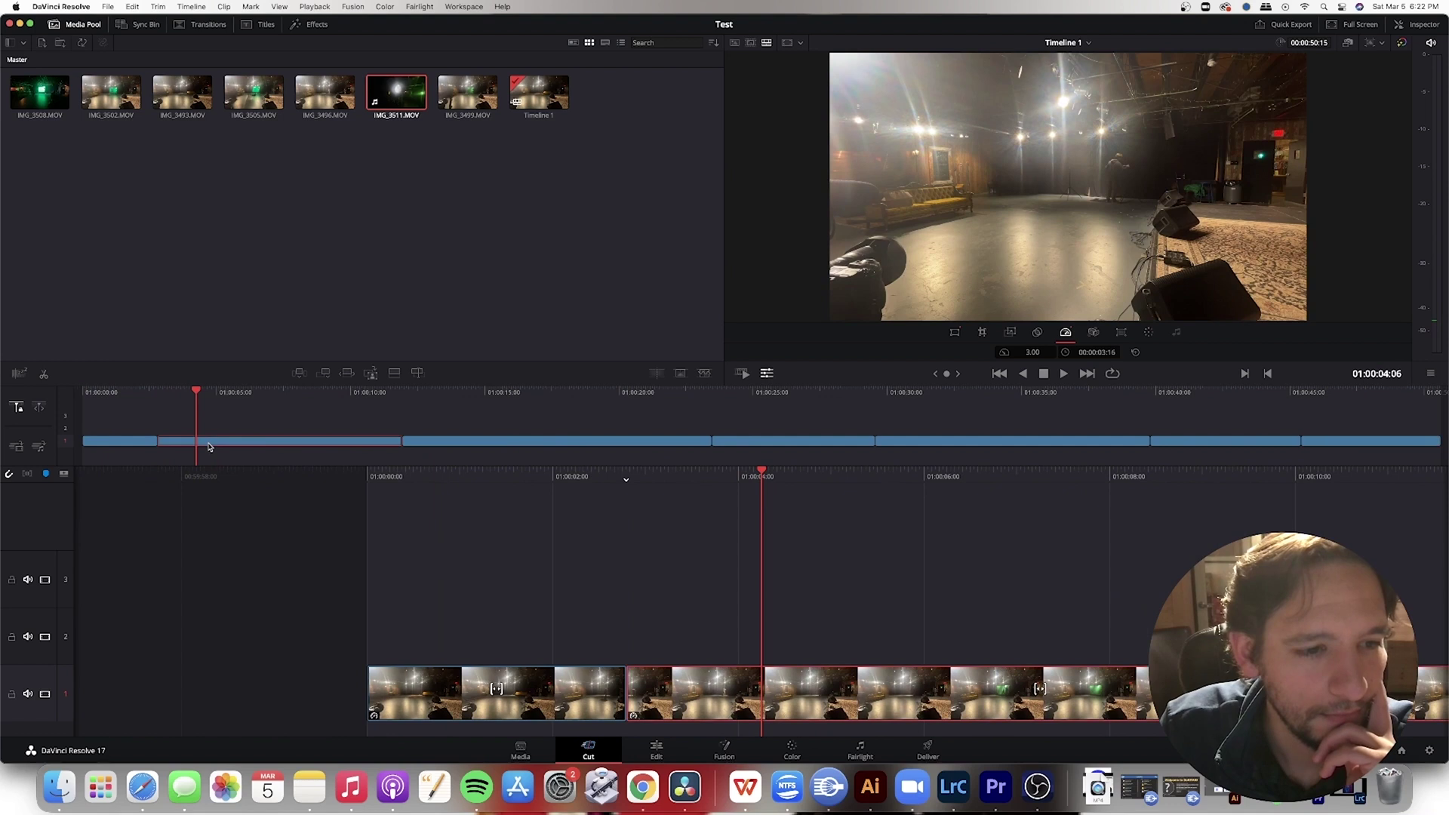
left_click(1039, 353)
type("5")
key("Return")
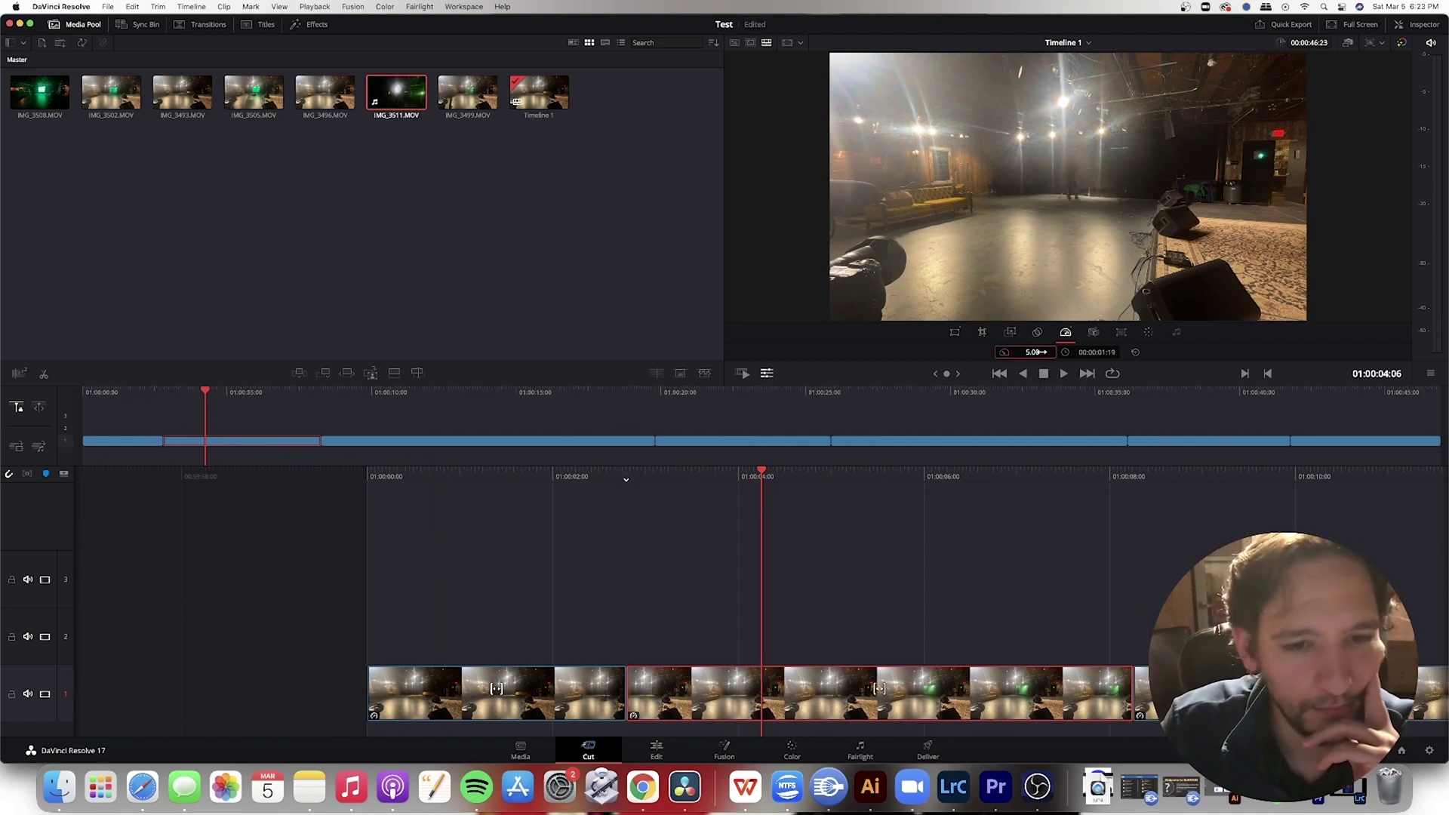
Speed up the third timeline clip further, and set the speed of the fifth and sixth clips to 5.00 each
left_click(619, 444)
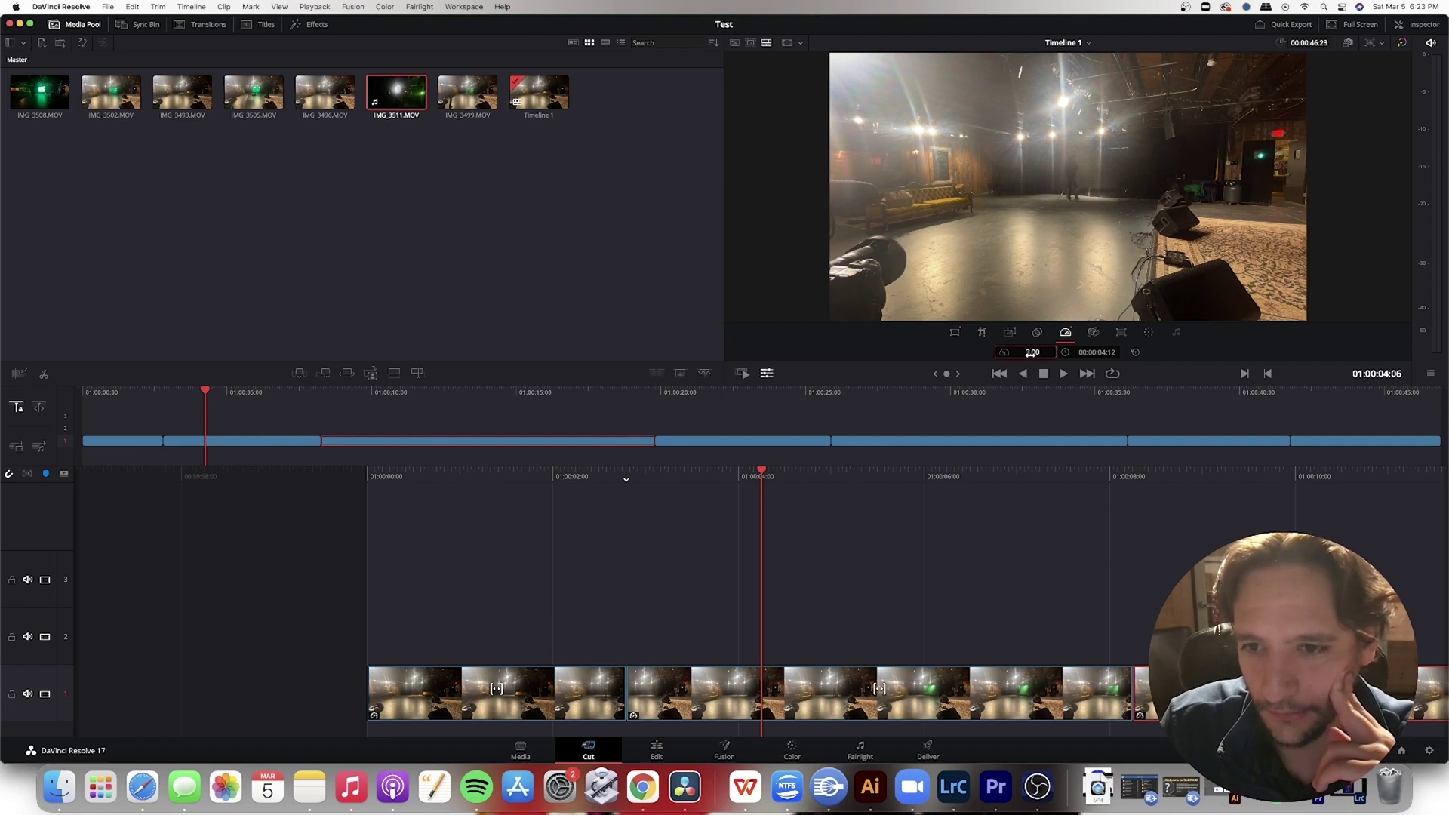
key("Return")
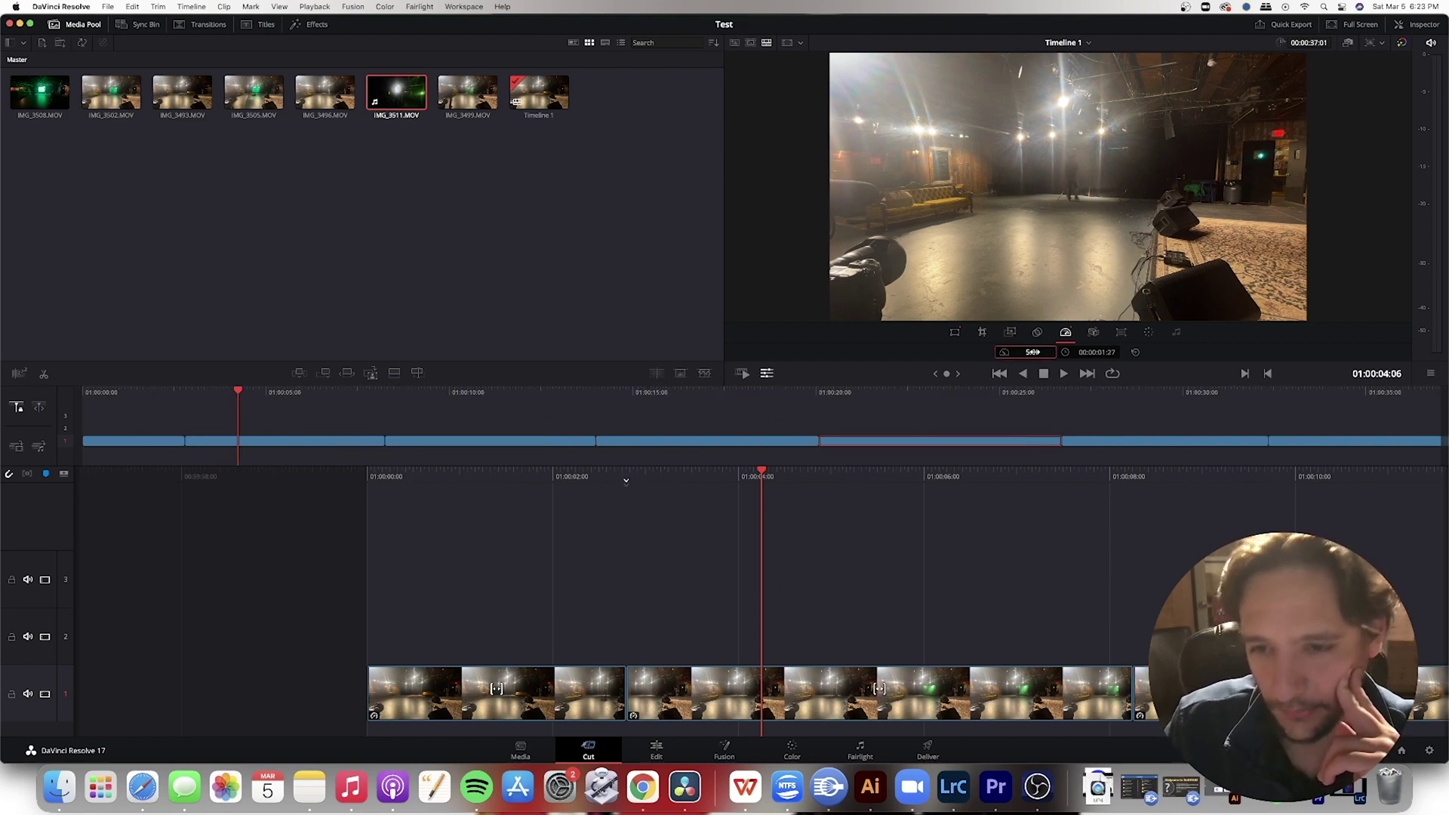
left_click(1144, 444)
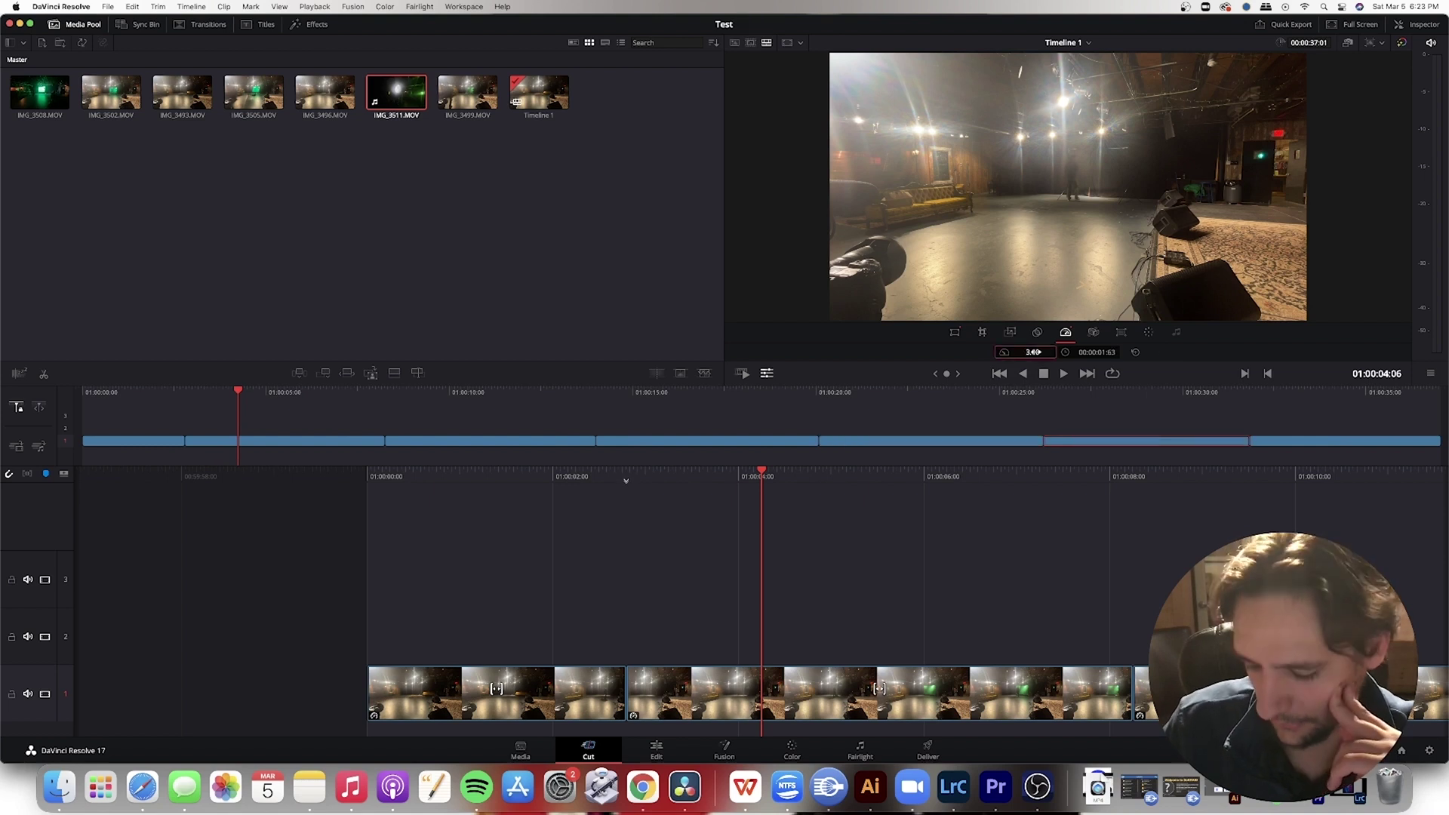
double_click(1033, 353)
type("5")
key("Return")
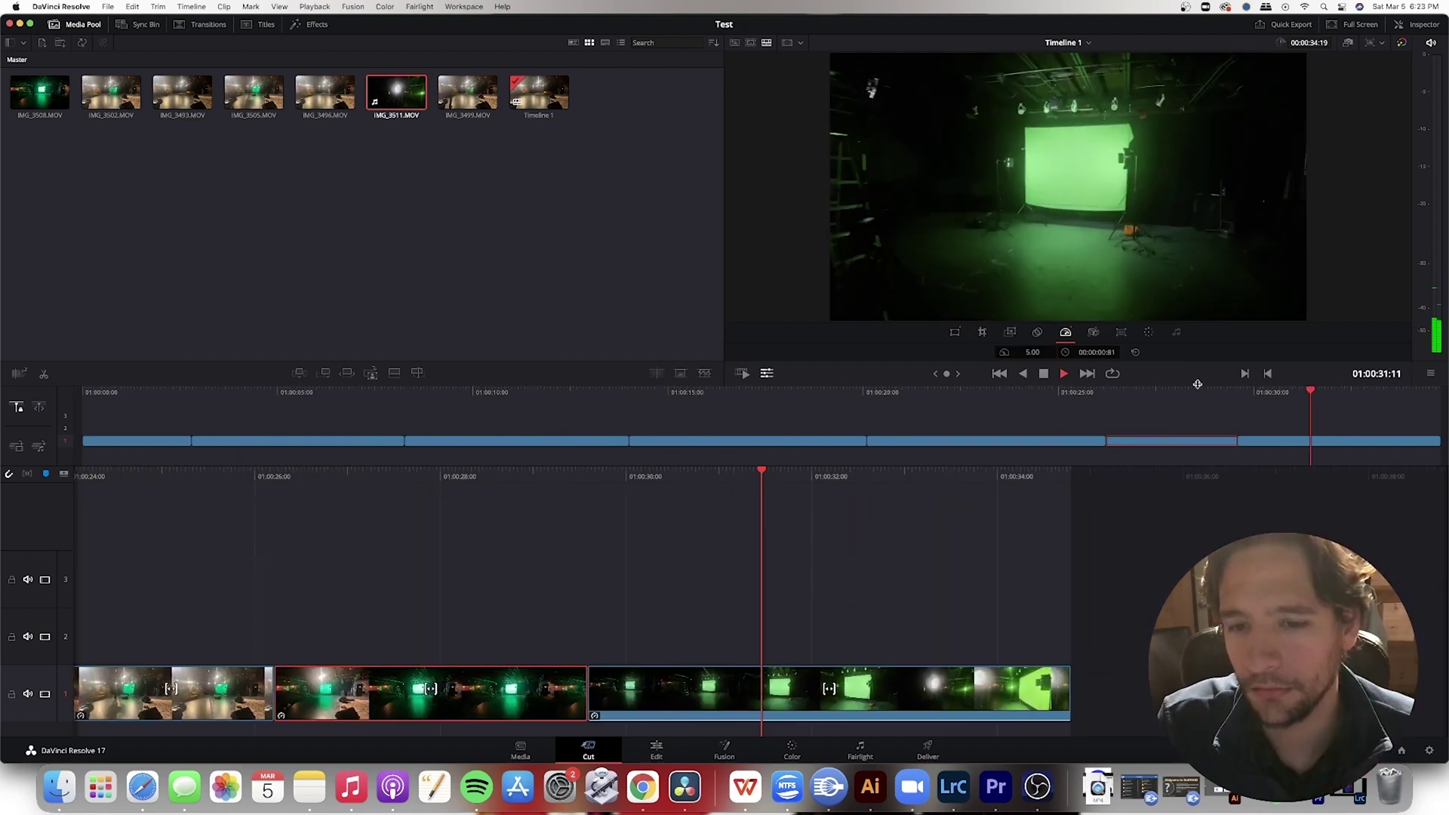
Stop playback and scrub through the timeline to review the sped-up clips
key("space")
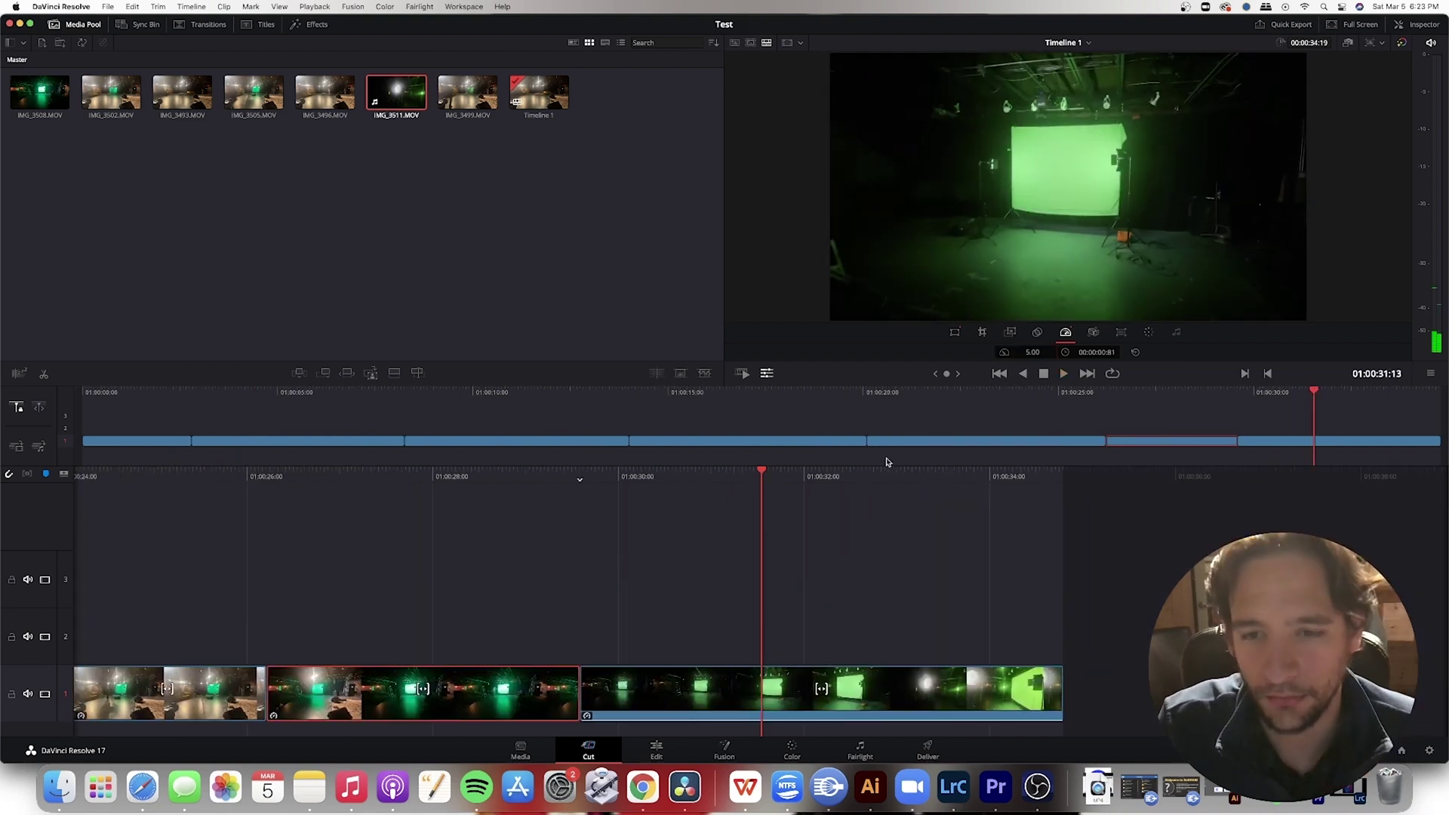
left_click_drag(1005, 474, 1448, 440)
left_click(112, 444)
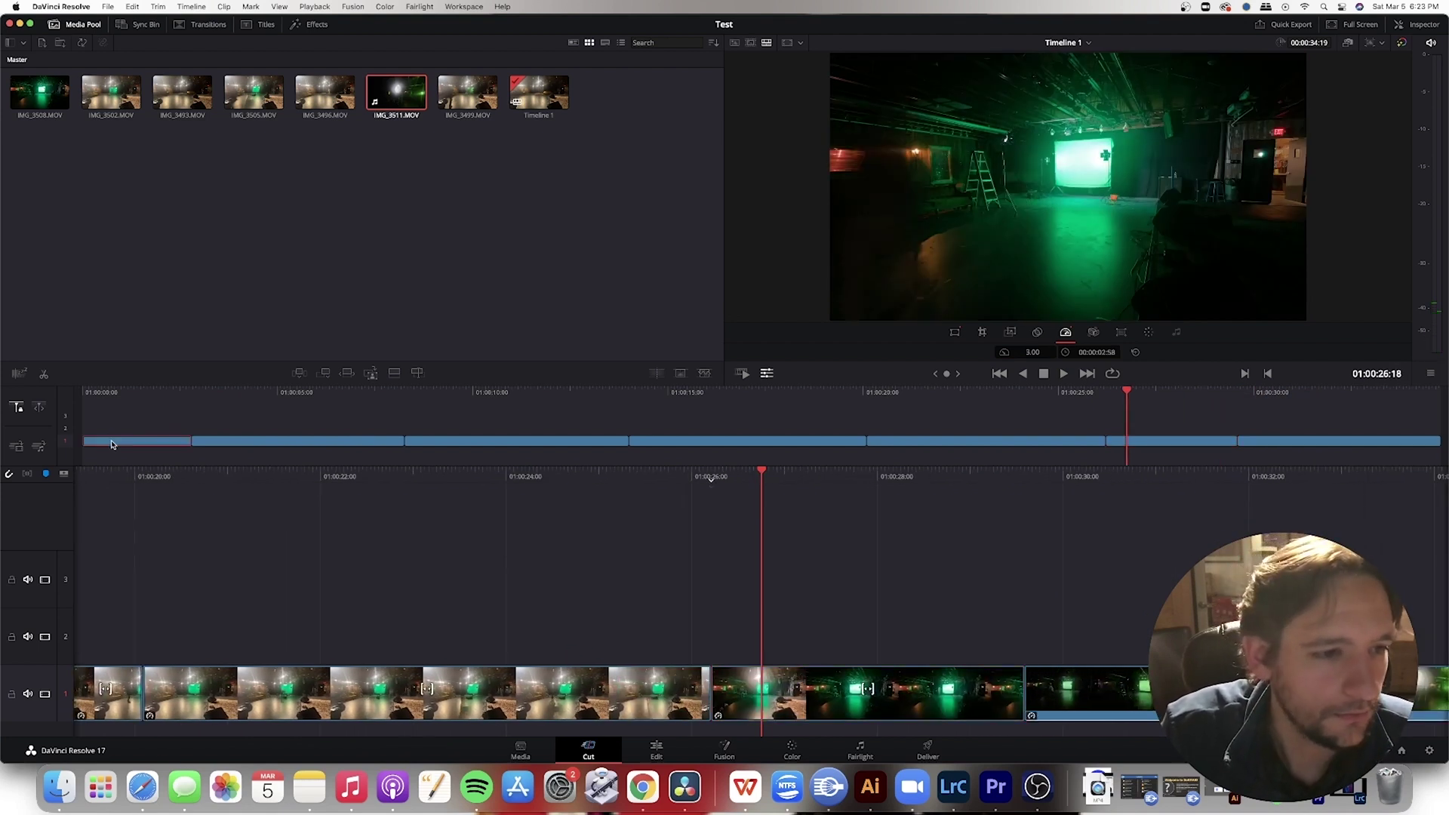
left_click_drag(760, 473, 1448, 442)
left_click_drag(836, 392, 203, 382)
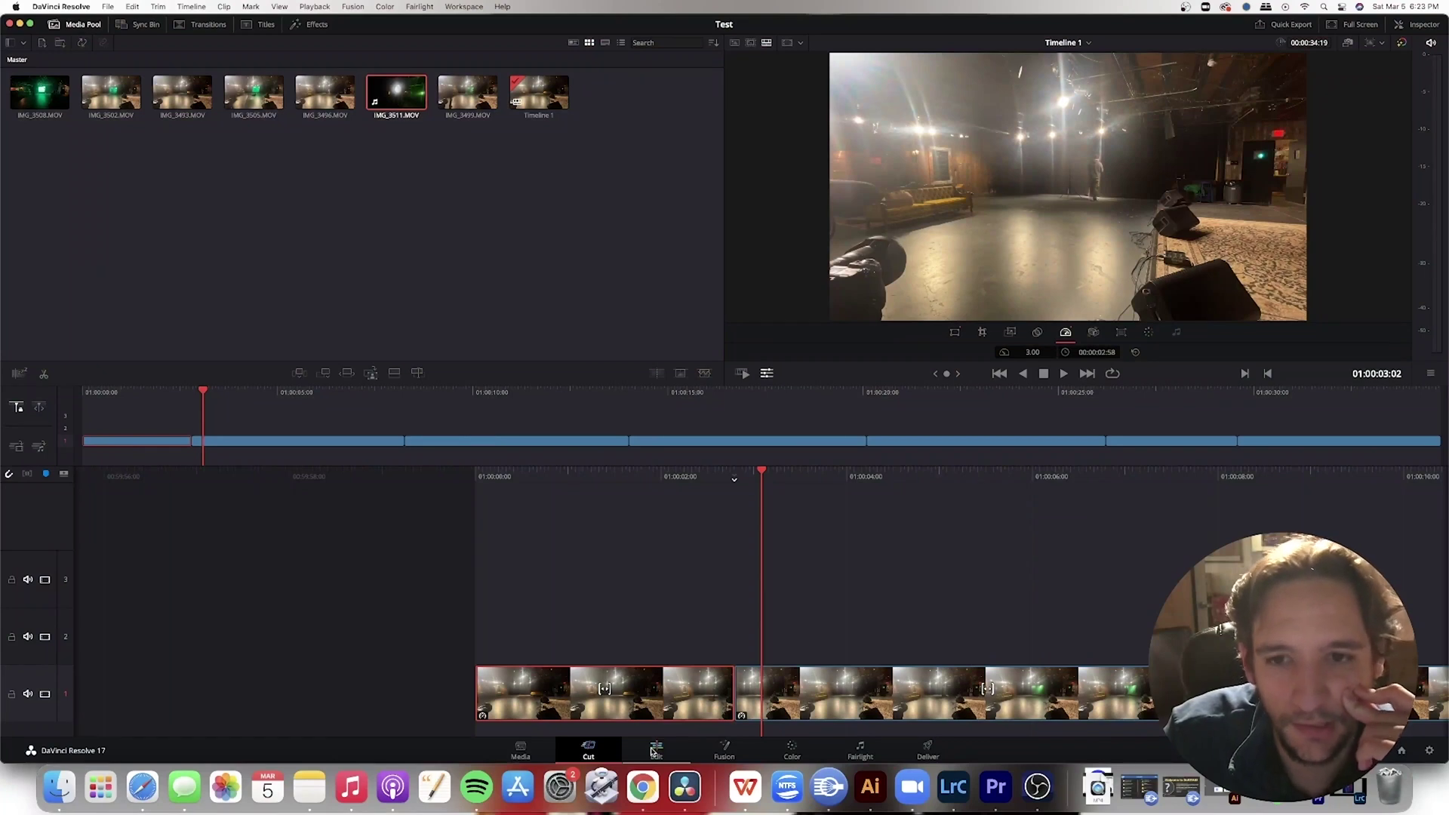
Switch to the Edit page, comparing how the timeline is laid out there and on the Cut page
left_click(655, 750)
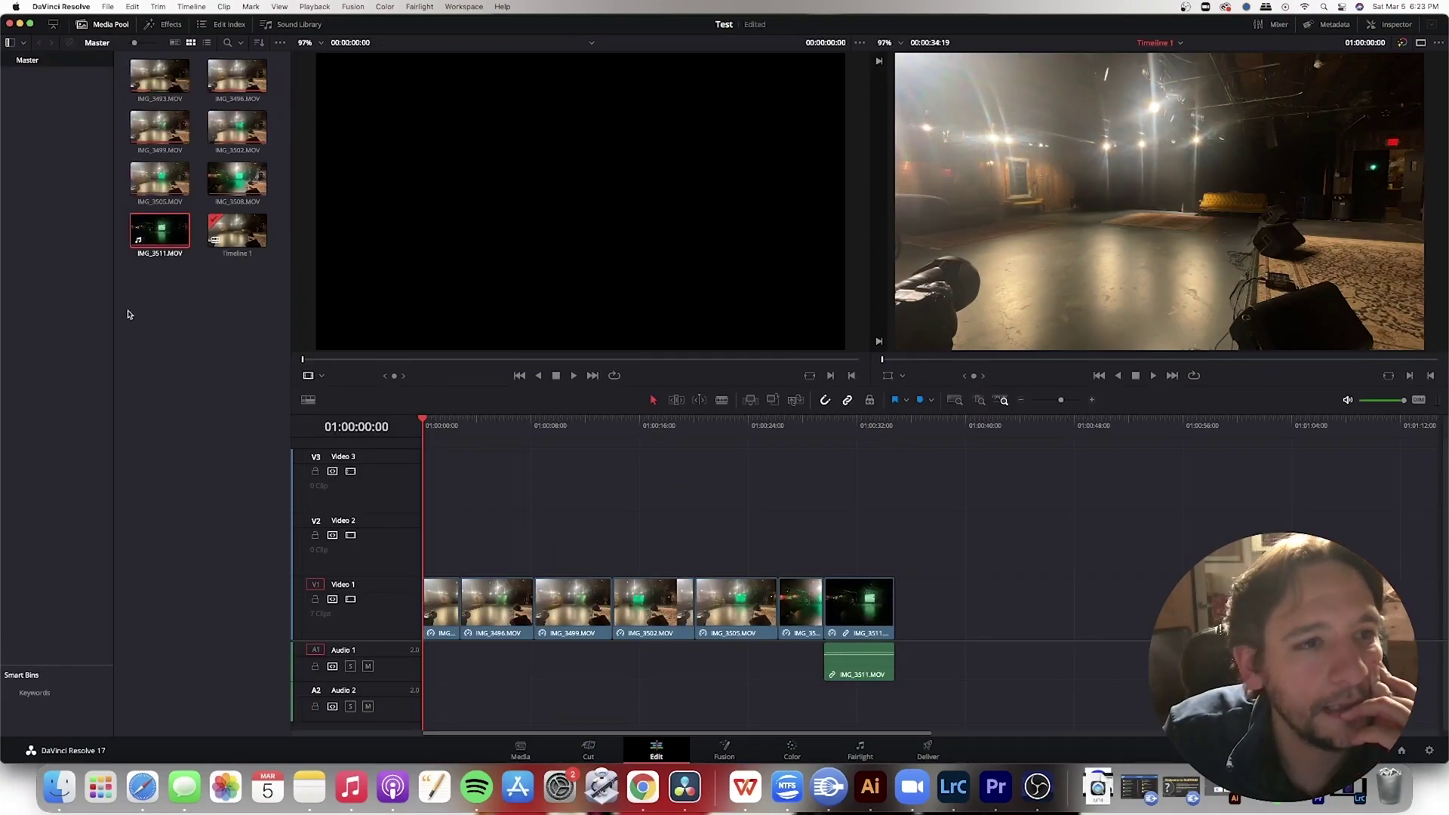
left_click_drag(424, 420, 578, 430)
left_click(592, 748)
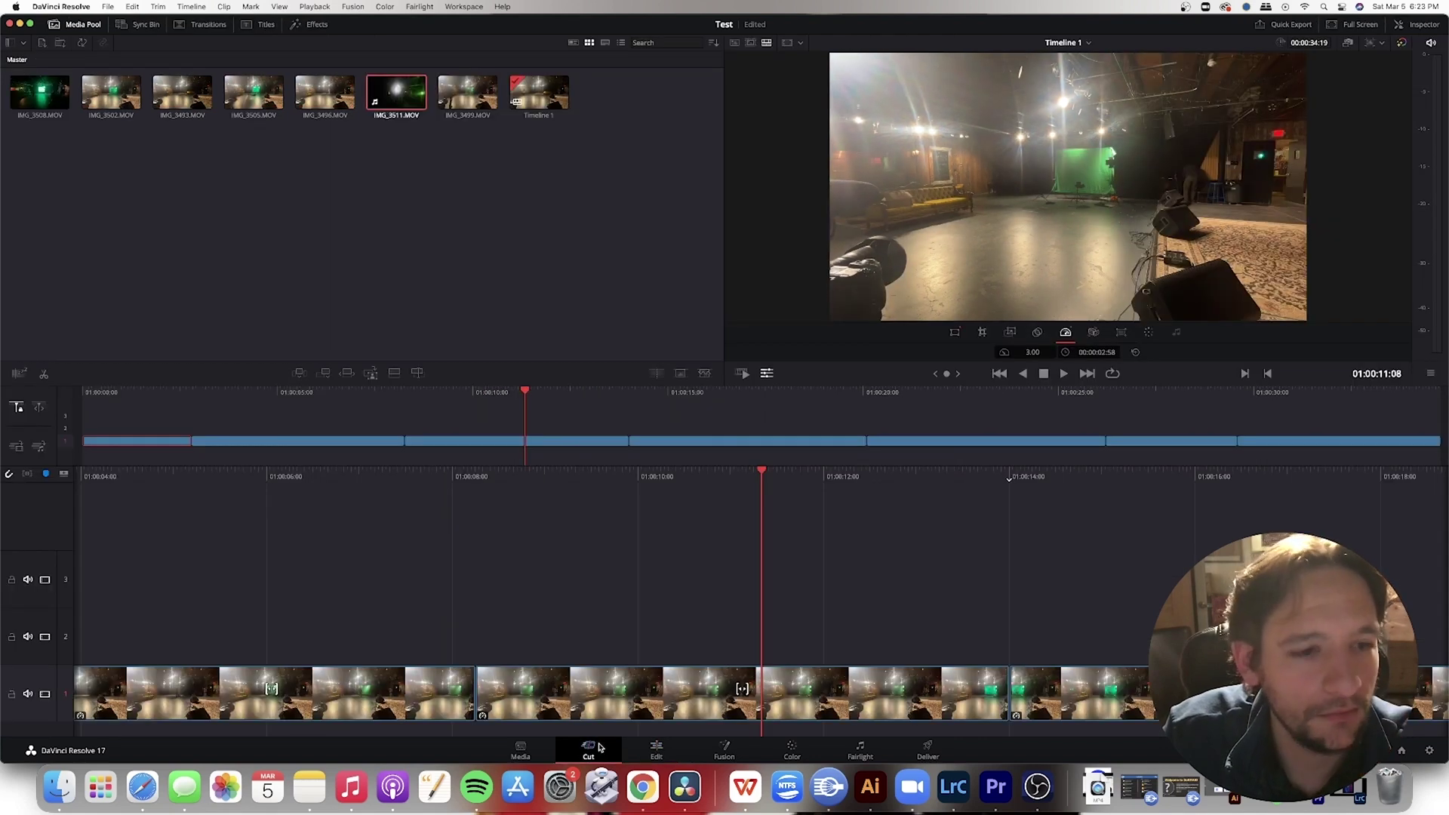
left_click(657, 750)
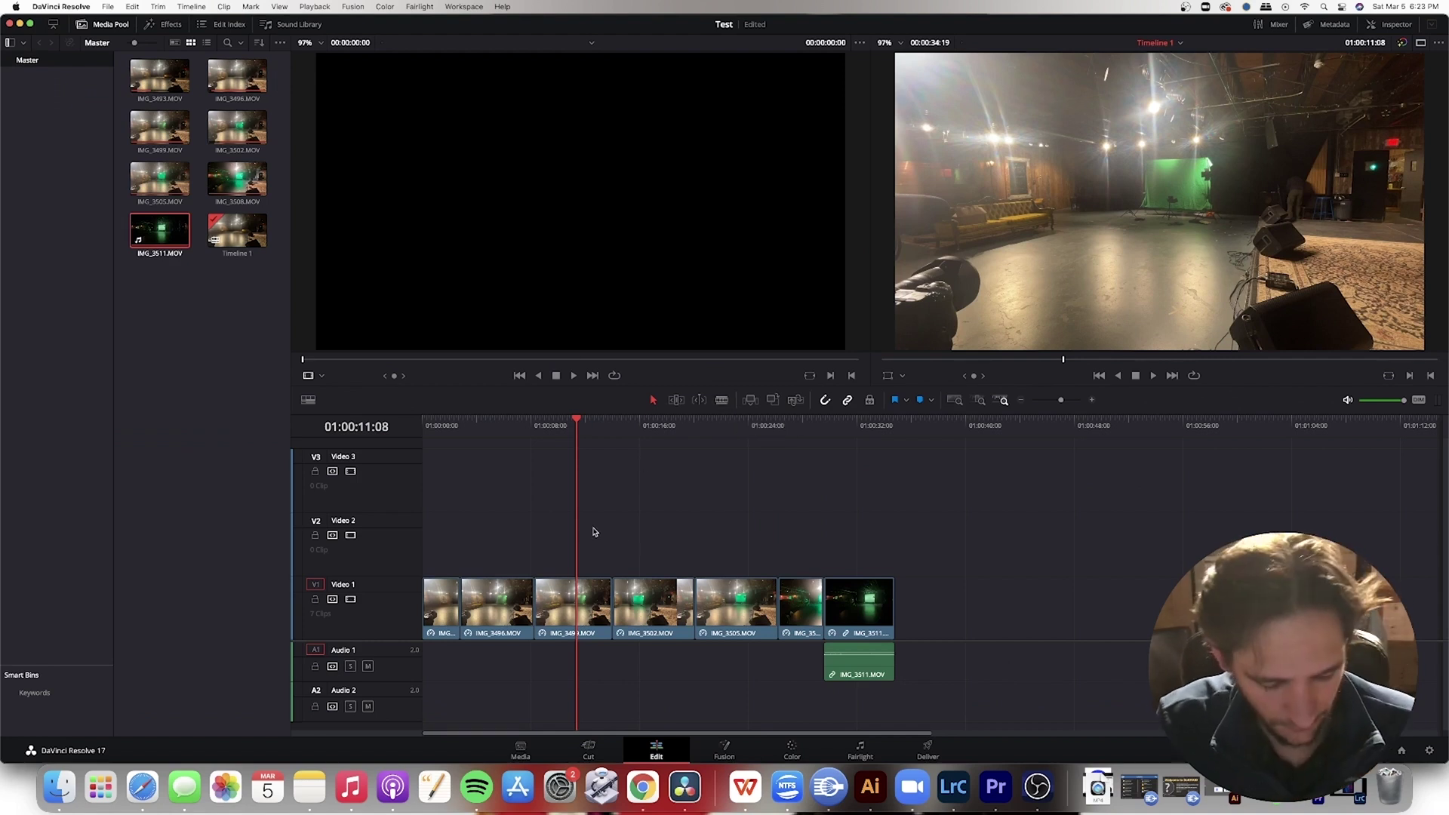
Try splitting the third clip at the playhead with the Blade tool, and undo the cut
key("b")
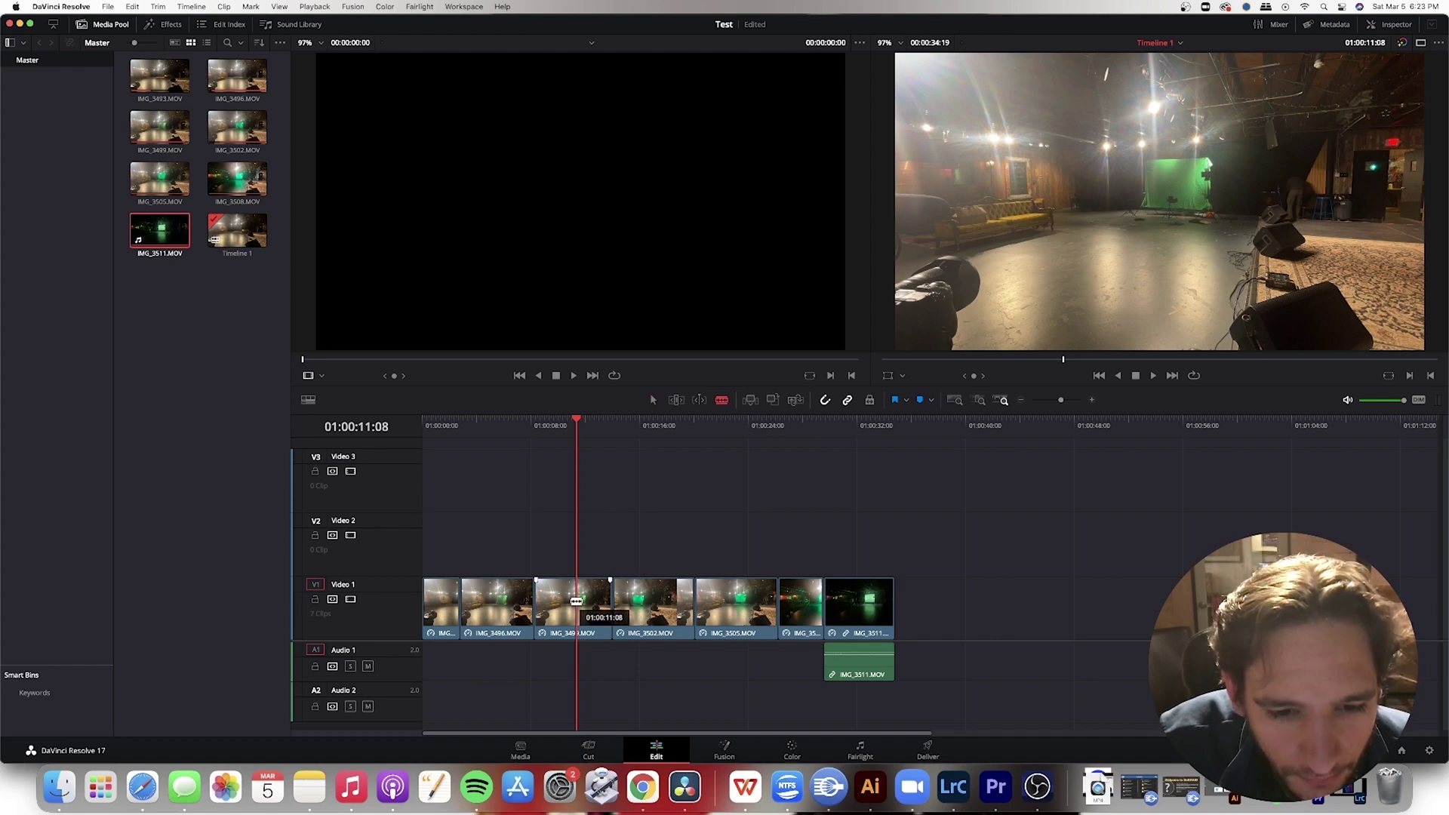
left_click(578, 603)
key("super+z")
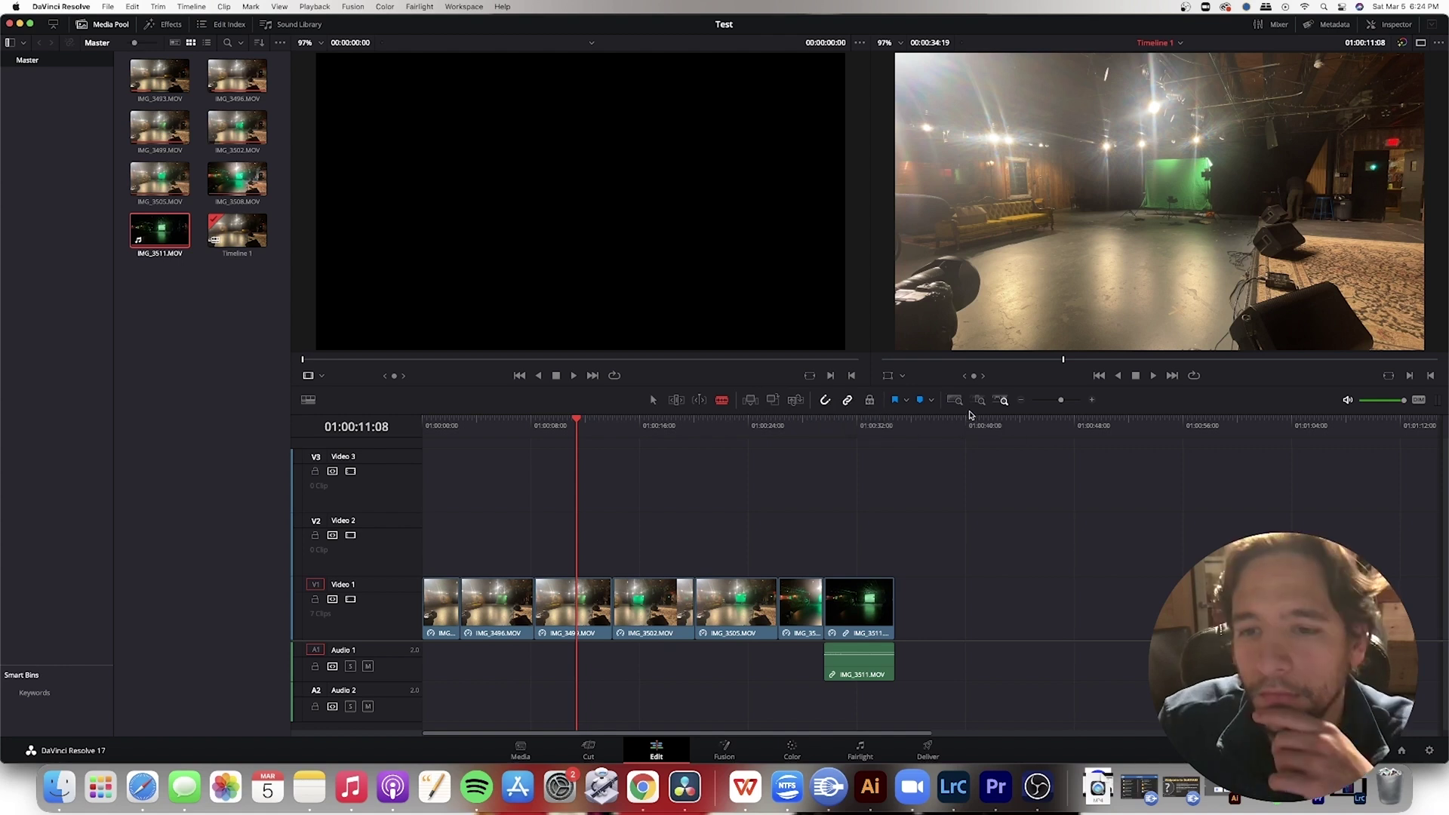
Fit the whole timeline into view and lower the monitoring volume
left_click(954, 400)
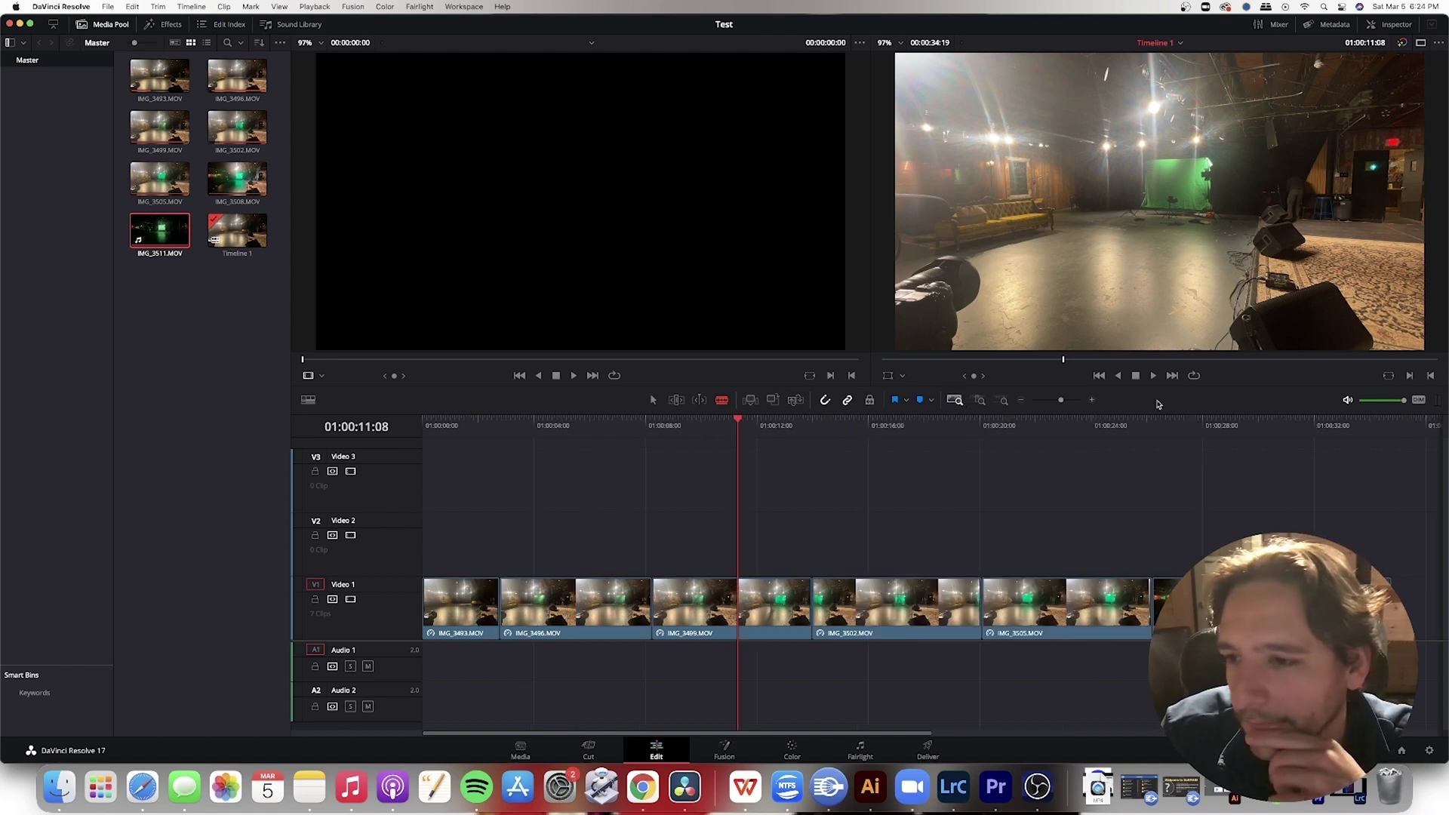
left_click_drag(1404, 401, 1386, 404)
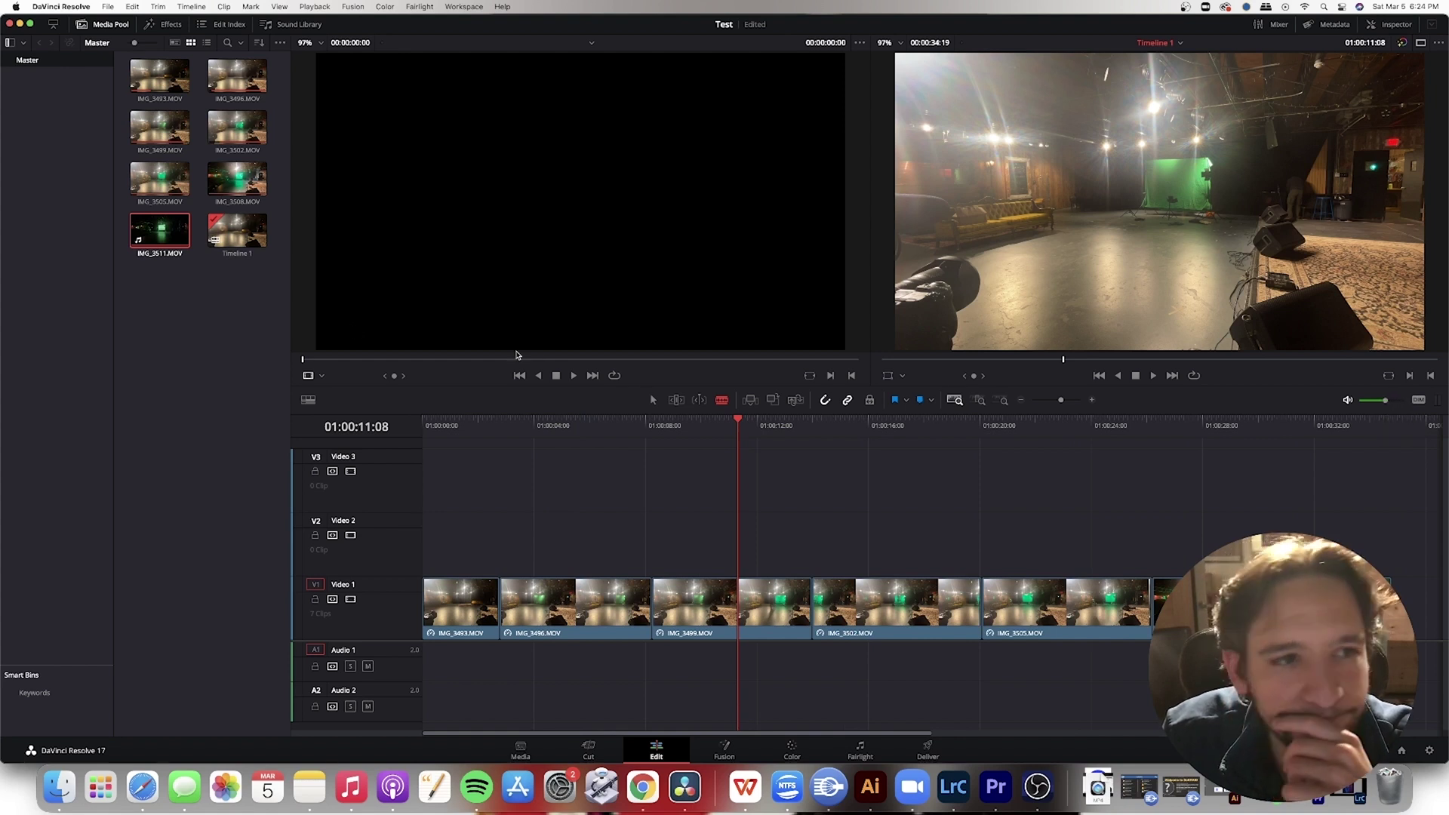
Return to the Selection tool, select IMG_3508.MOV in the media pool and clear the timeline selection
left_click(653, 400)
left_click(564, 636)
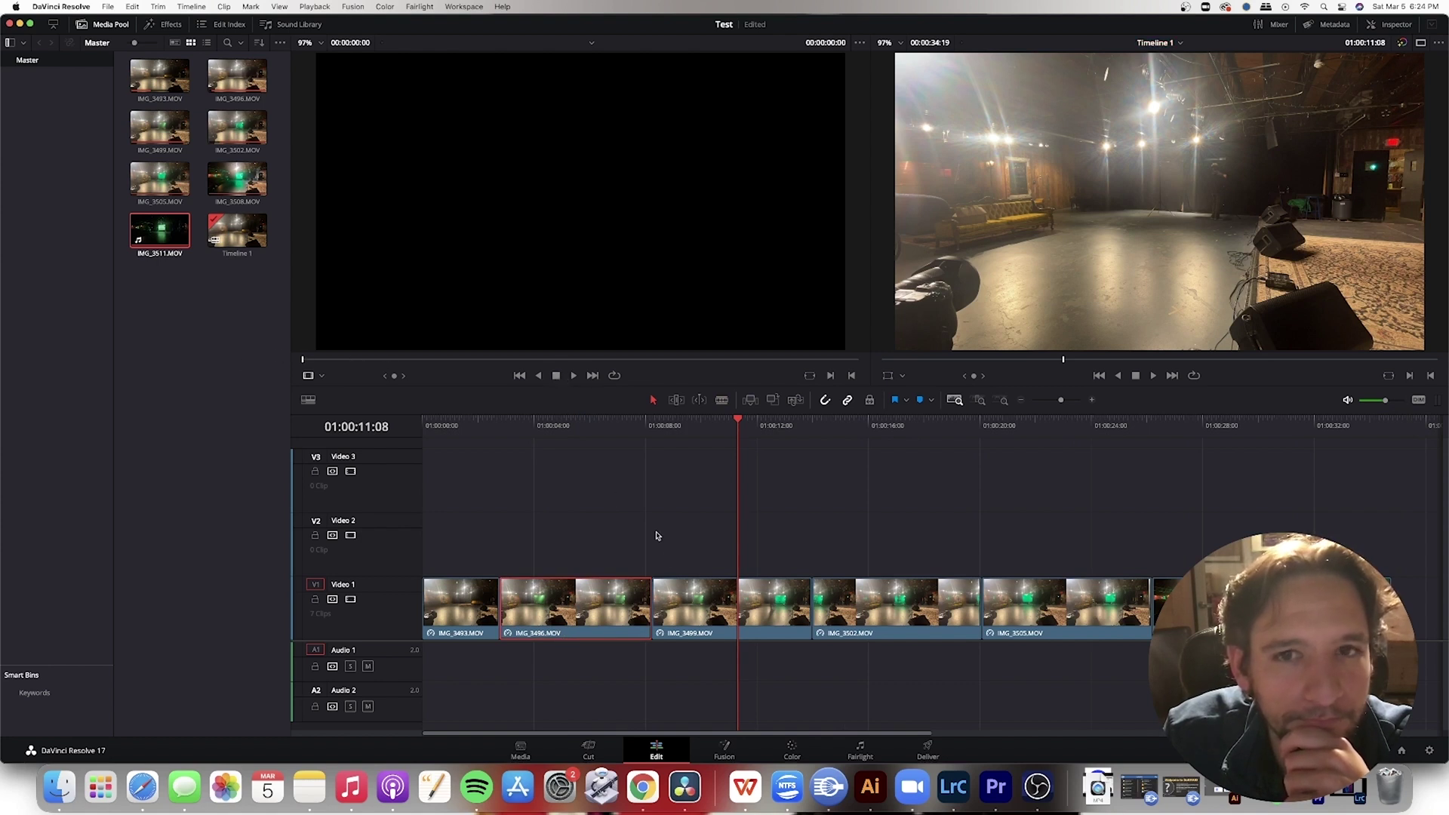
left_click(251, 181)
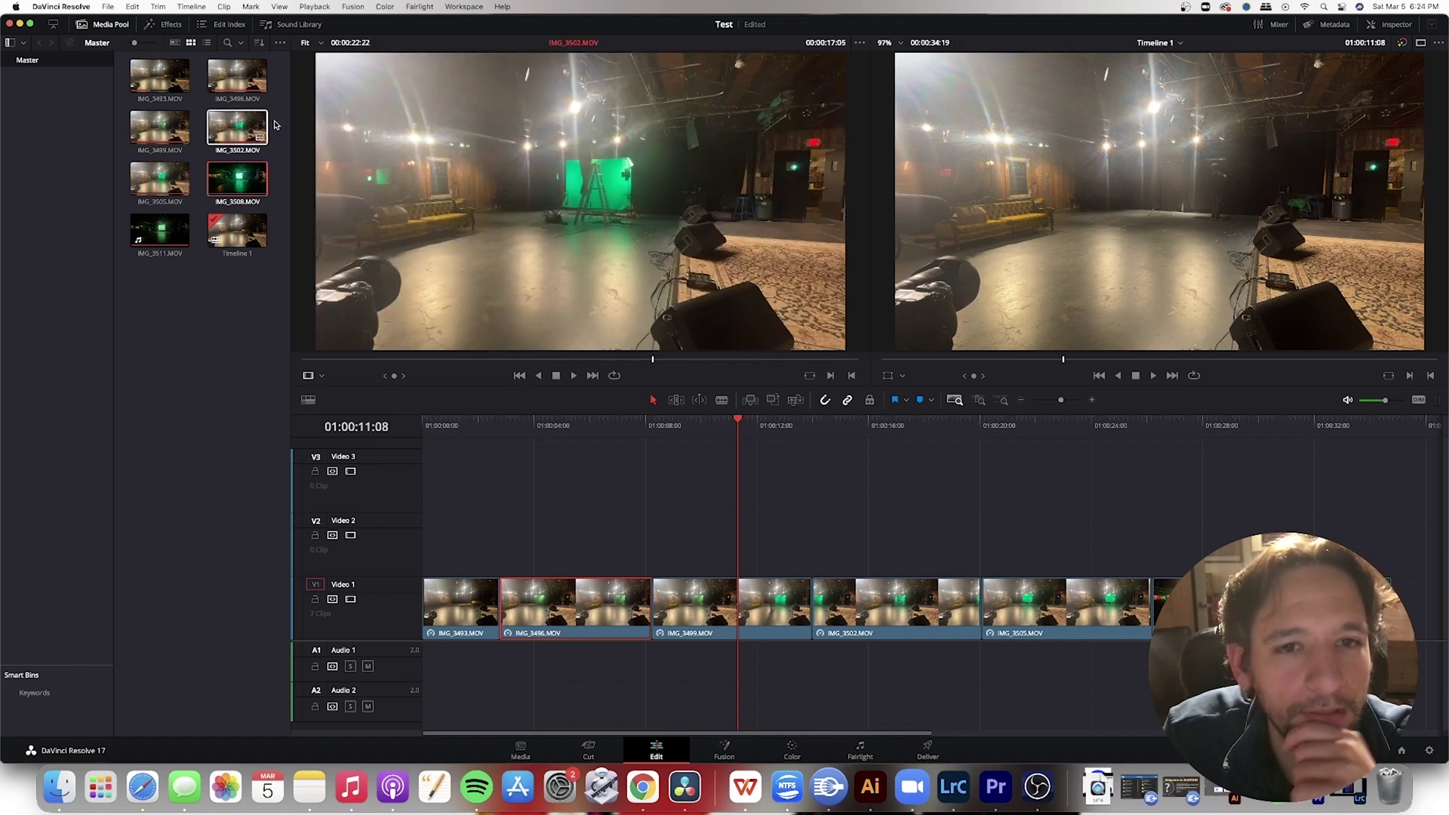
left_click(757, 517)
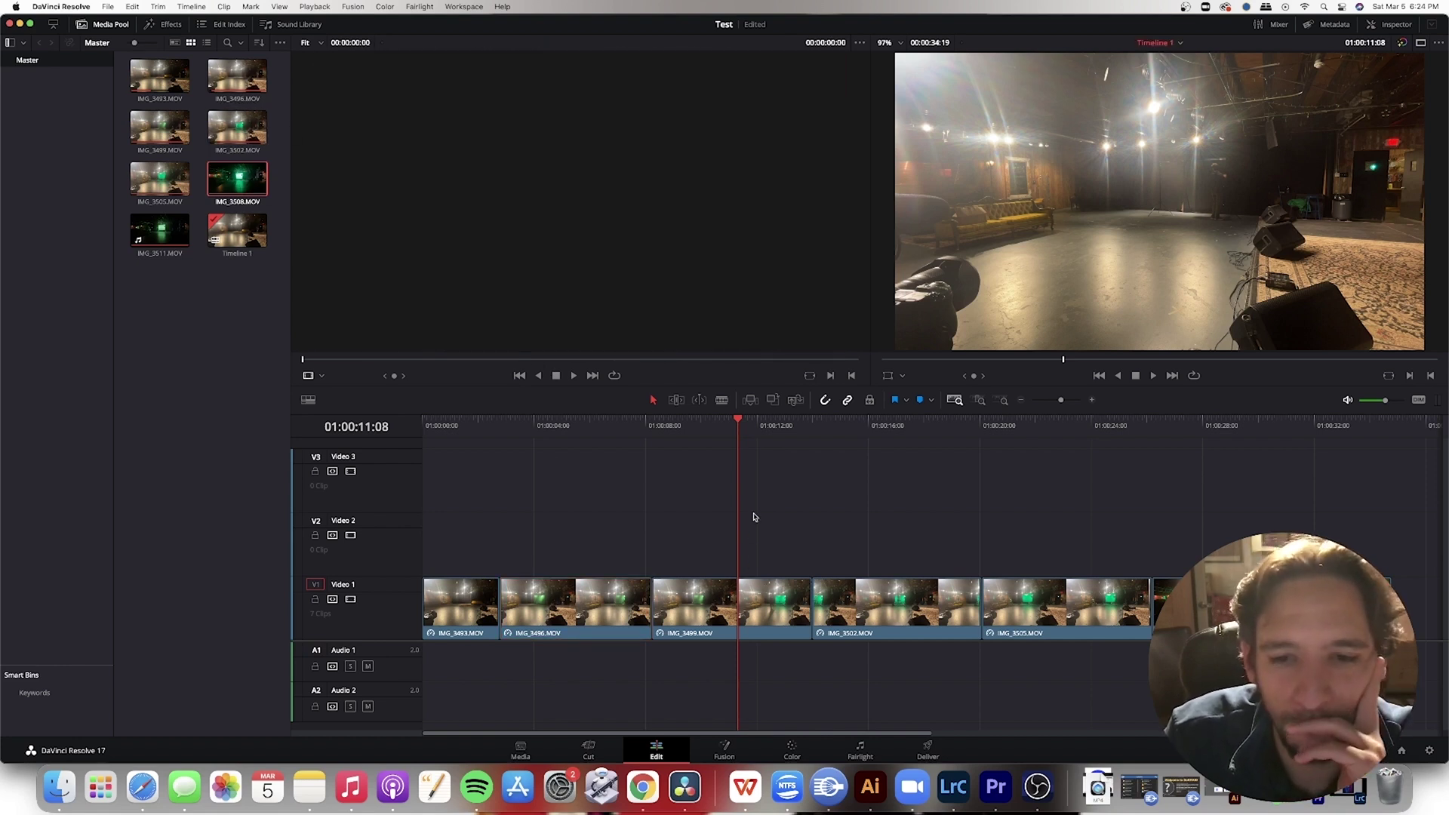
Move the playhead to the timeline's start and try slipping the IMG_3496 clip in Trim Edit mode
left_click(582, 425)
left_click_drag(583, 422, 402, 438)
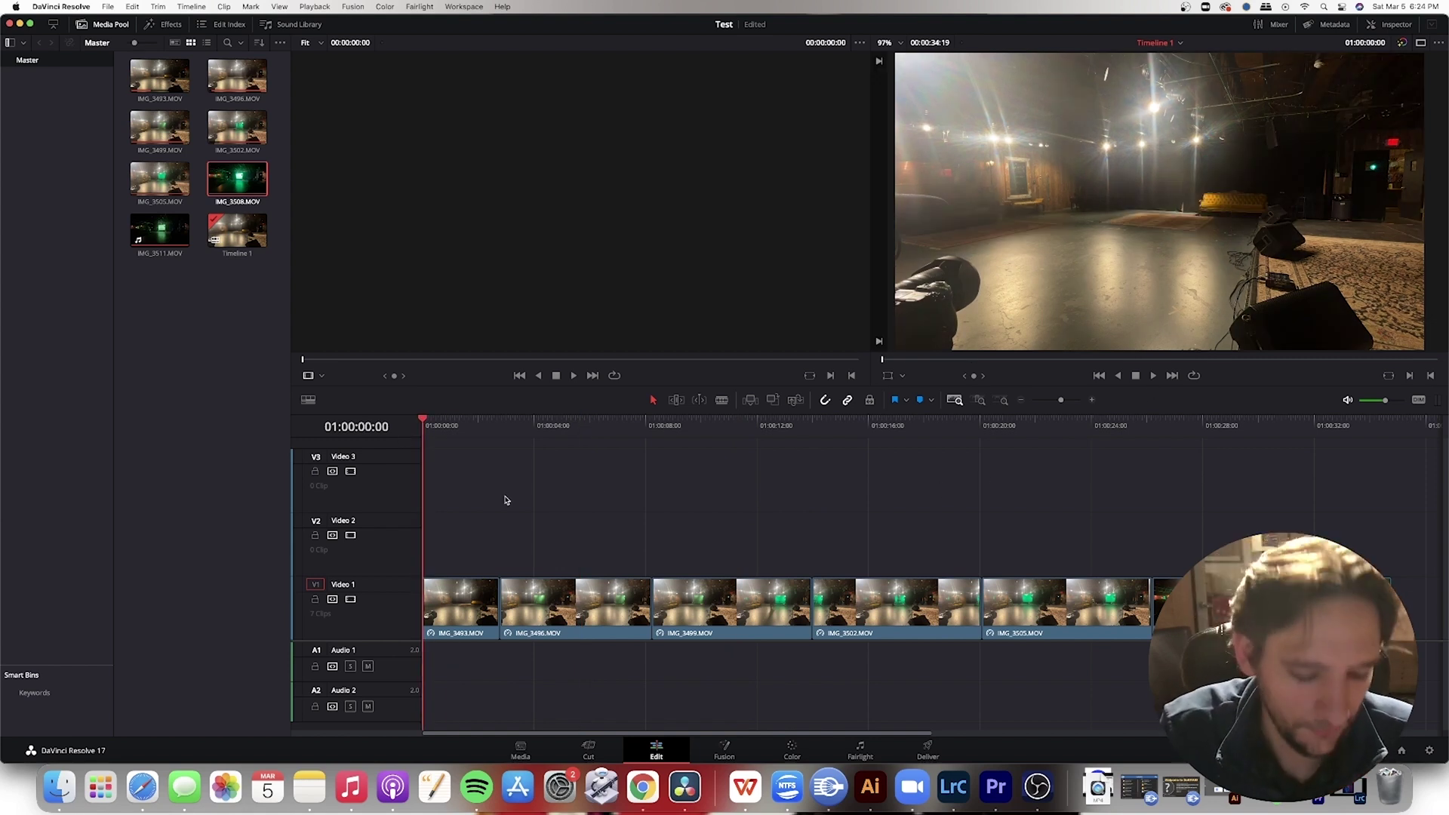
key("b")
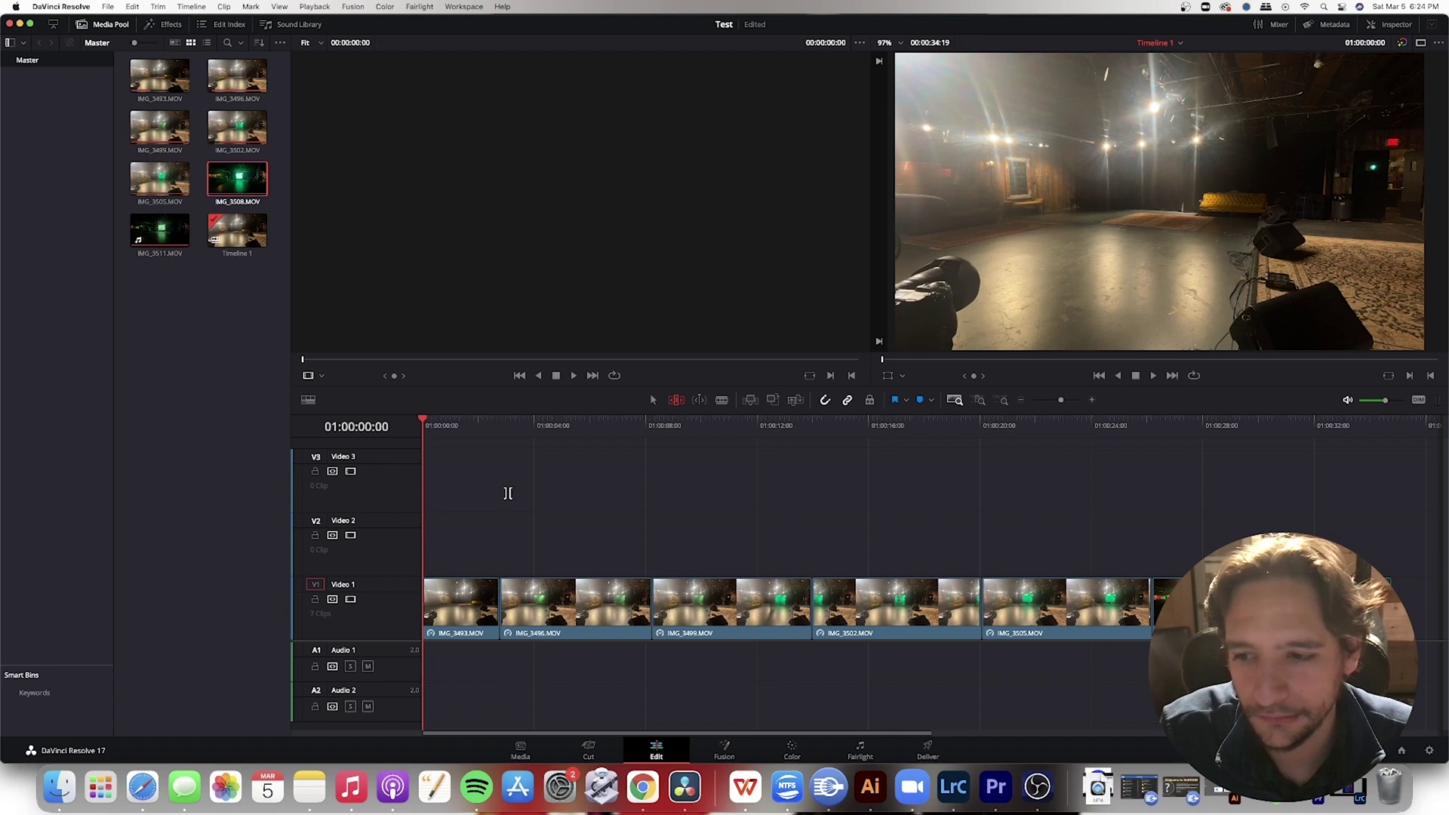
left_click_drag(512, 586, 538, 586)
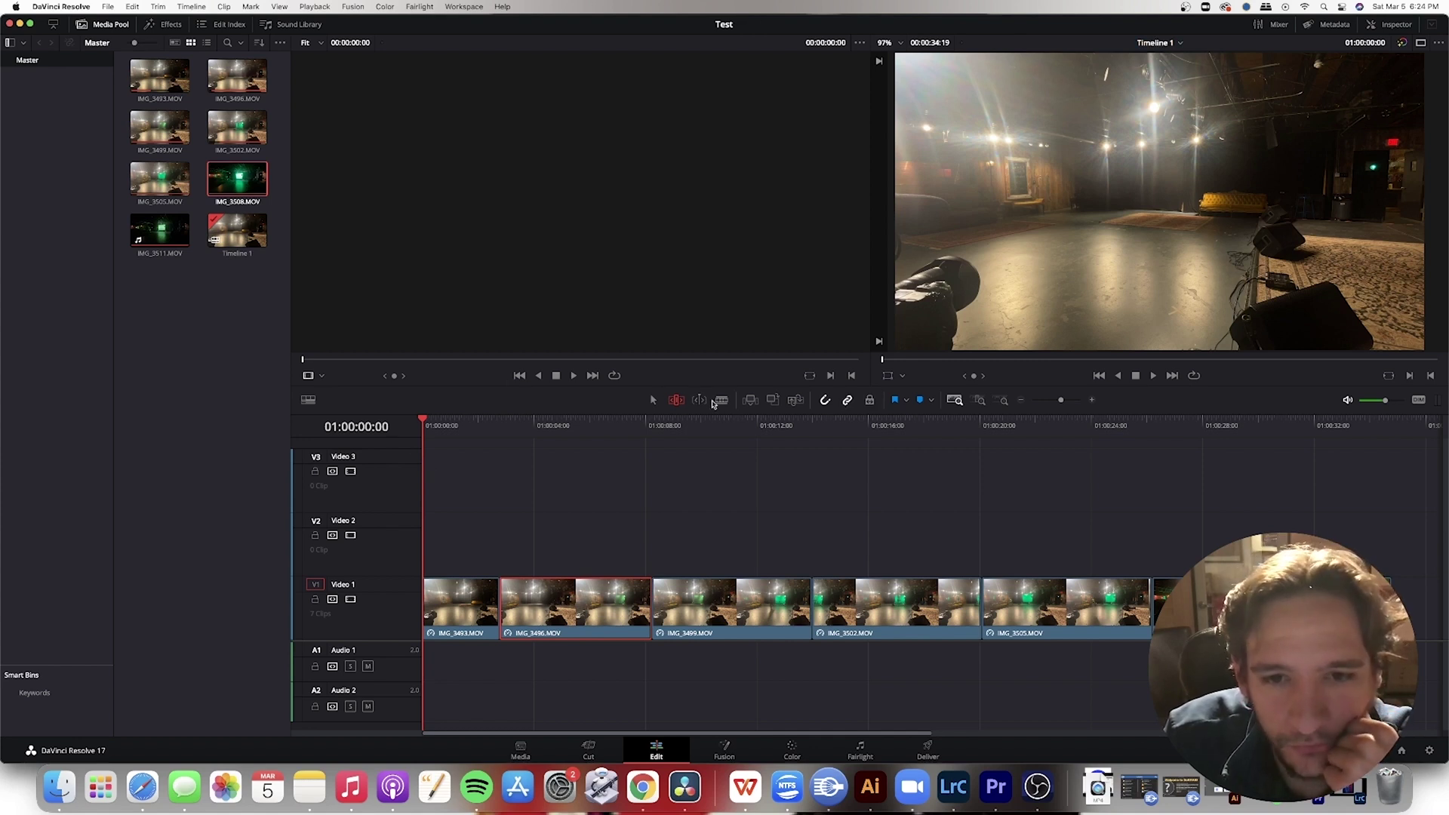
Return to the Selection tool and jog the playhead to 01:00:03:08 with nothing selected
key("Down")
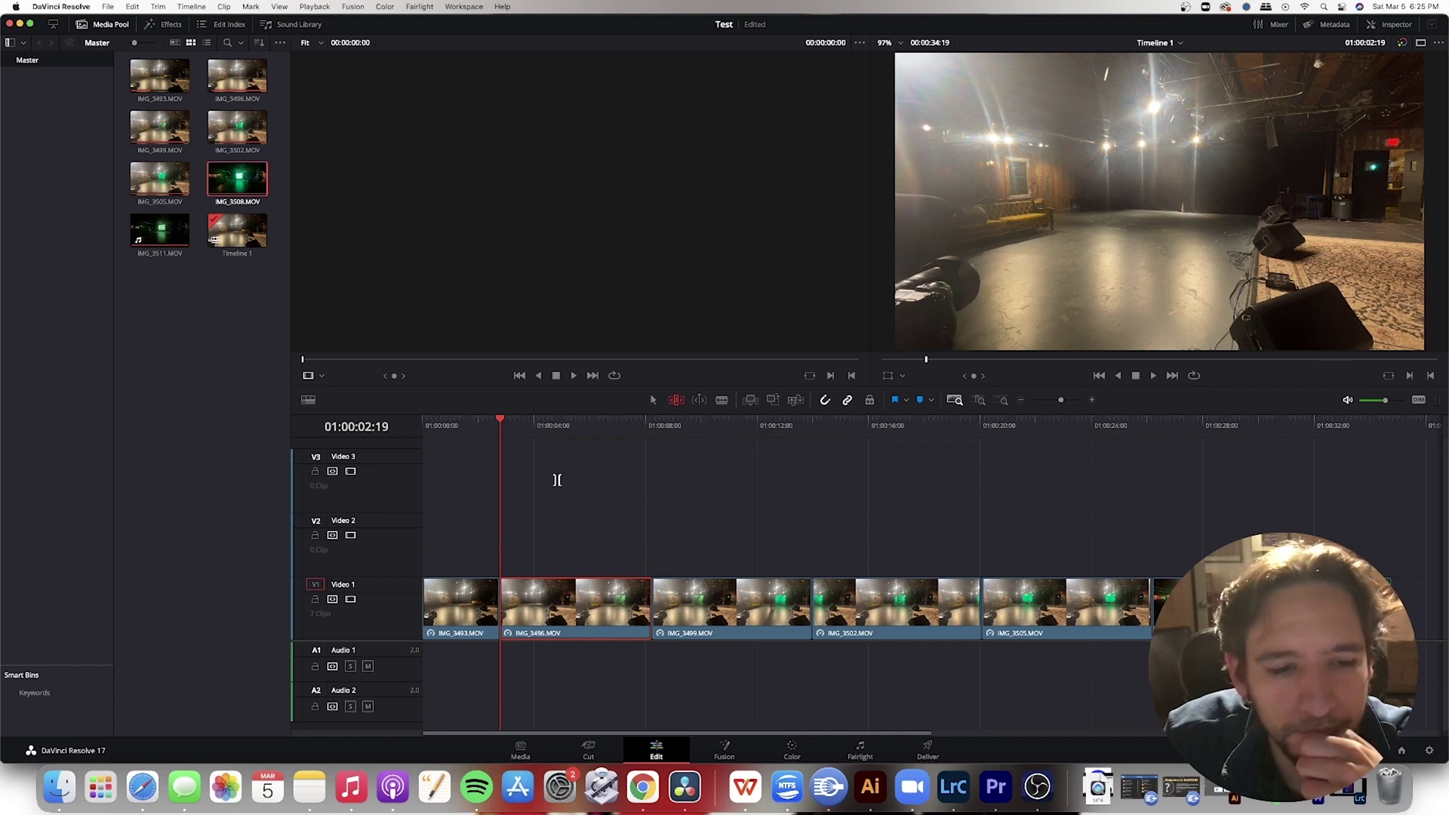
key("v")
left_click(653, 401)
left_click(657, 513)
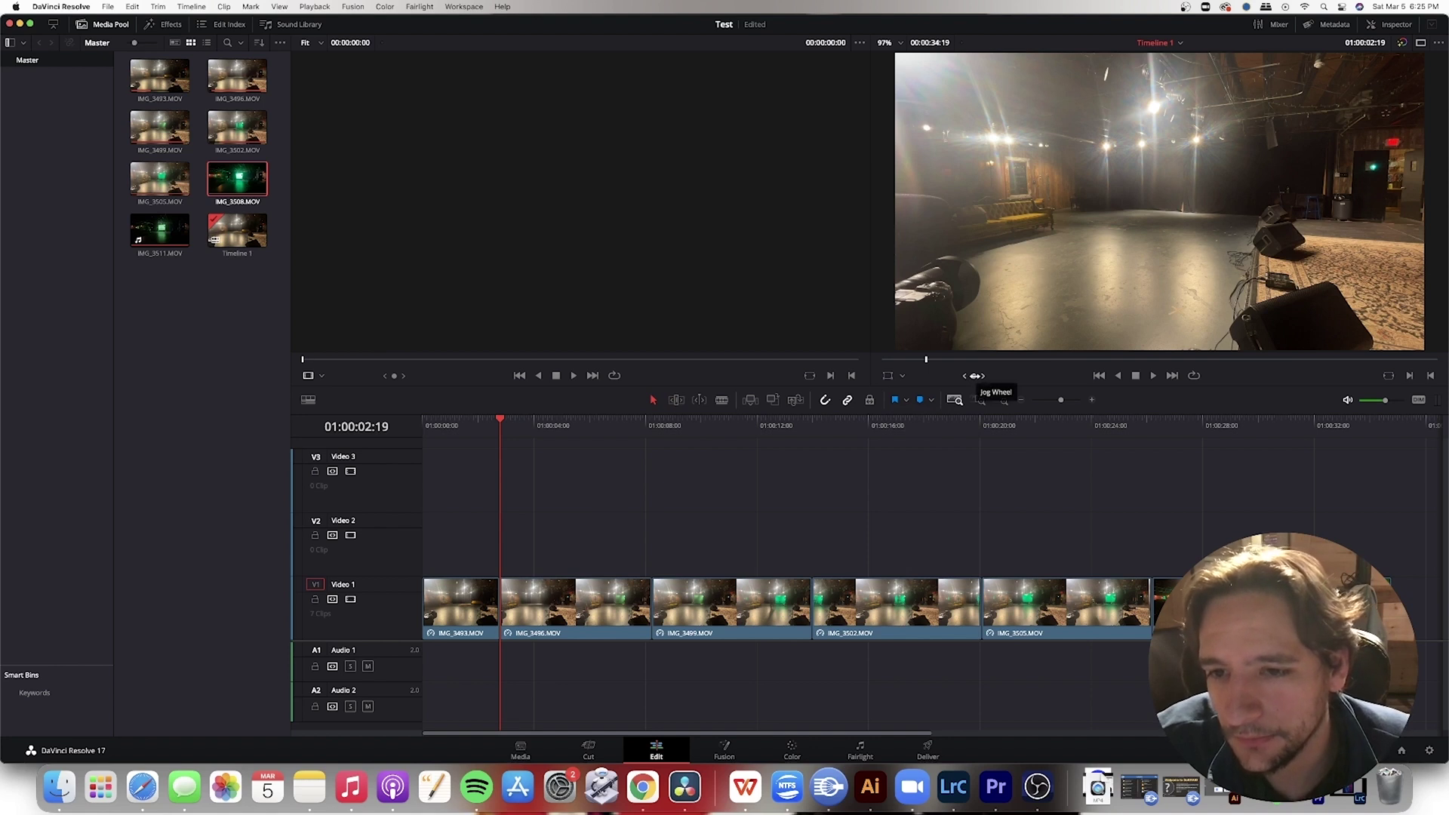
left_click_drag(977, 376, 964, 379)
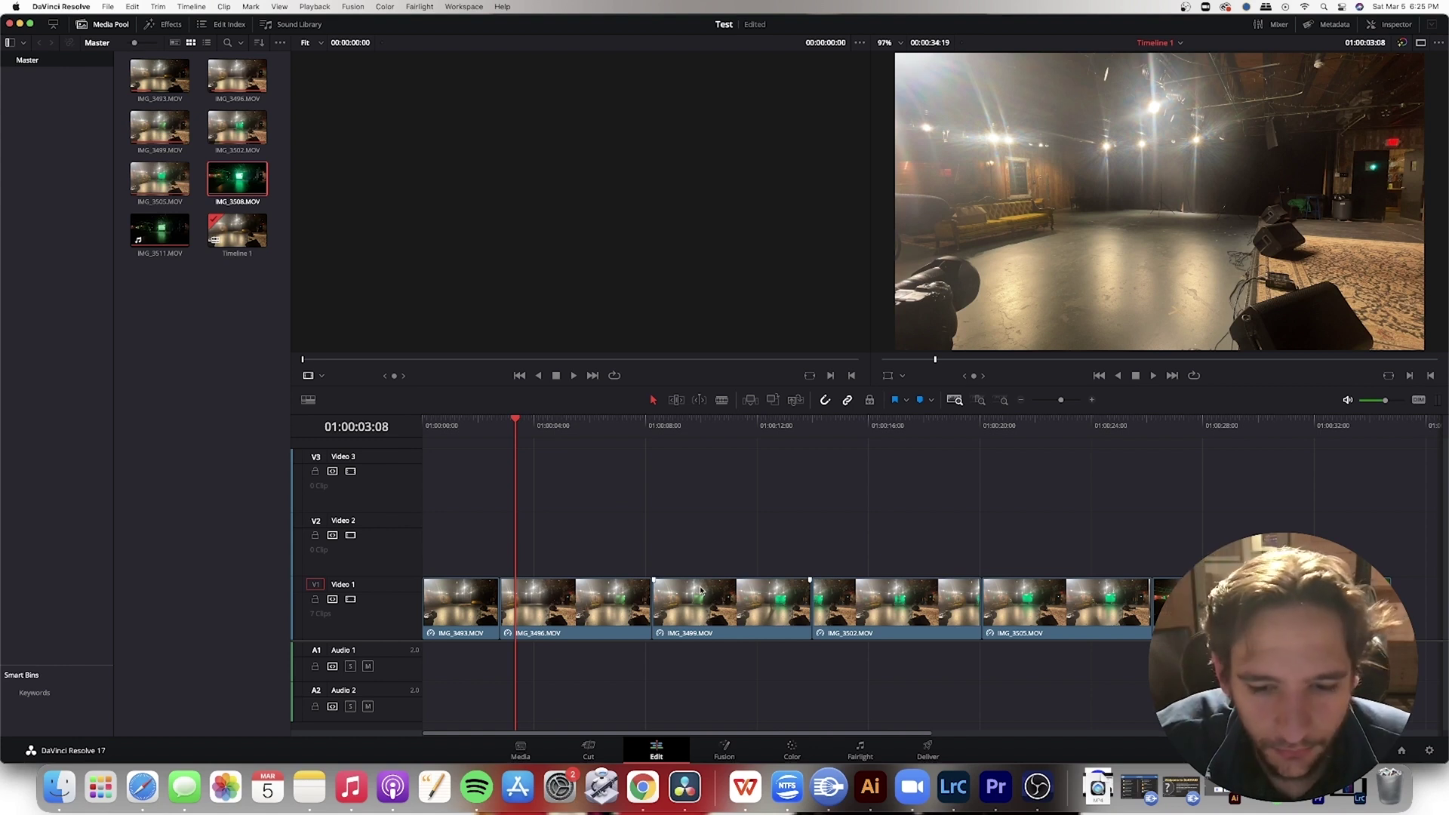
Show the Edit Index of the timeline
right_click(140, 338)
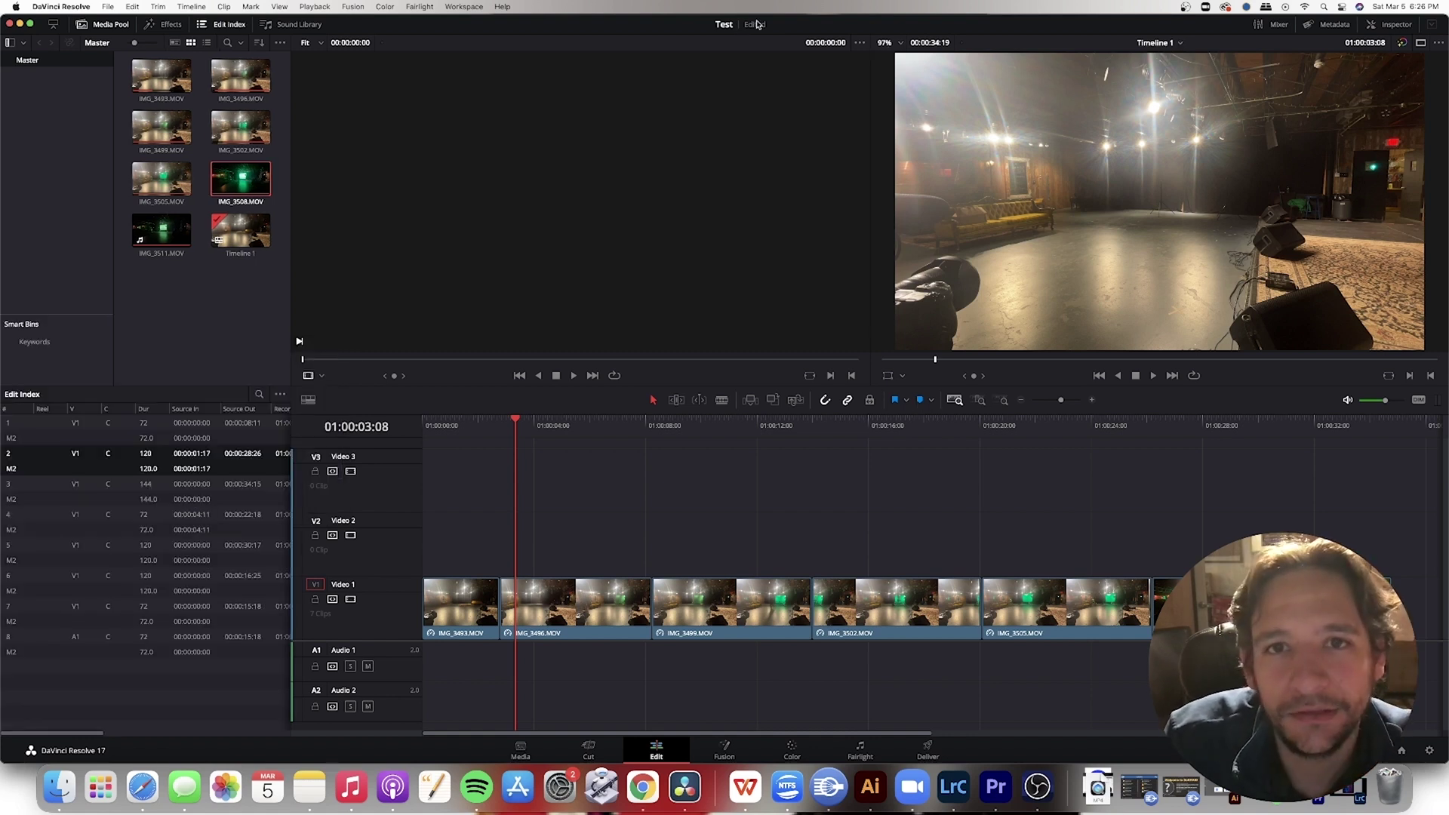
left_click(133, 7)
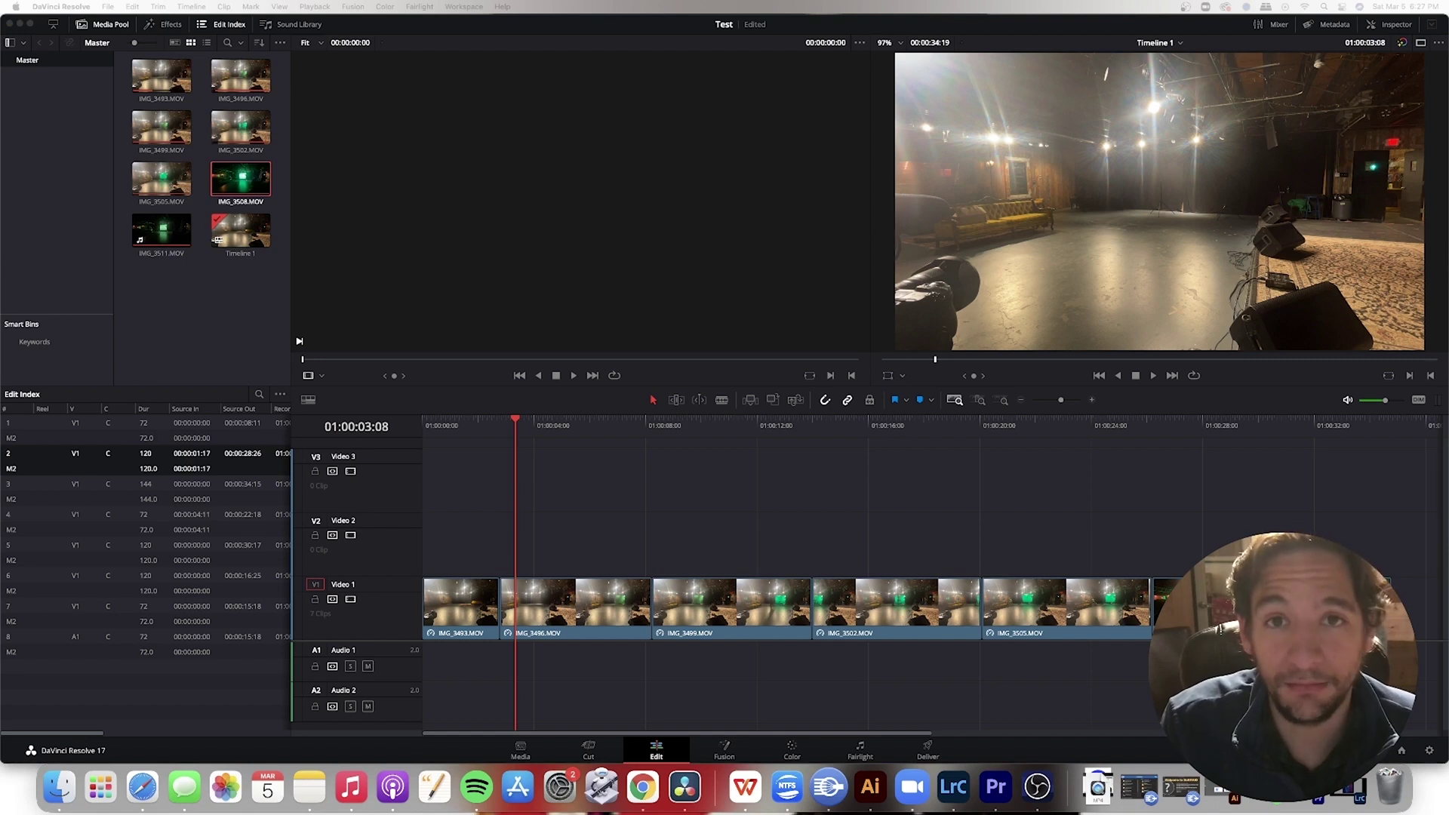
Add a Left Lower Third title on Video 2 at the start of the timeline
left_click(169, 25)
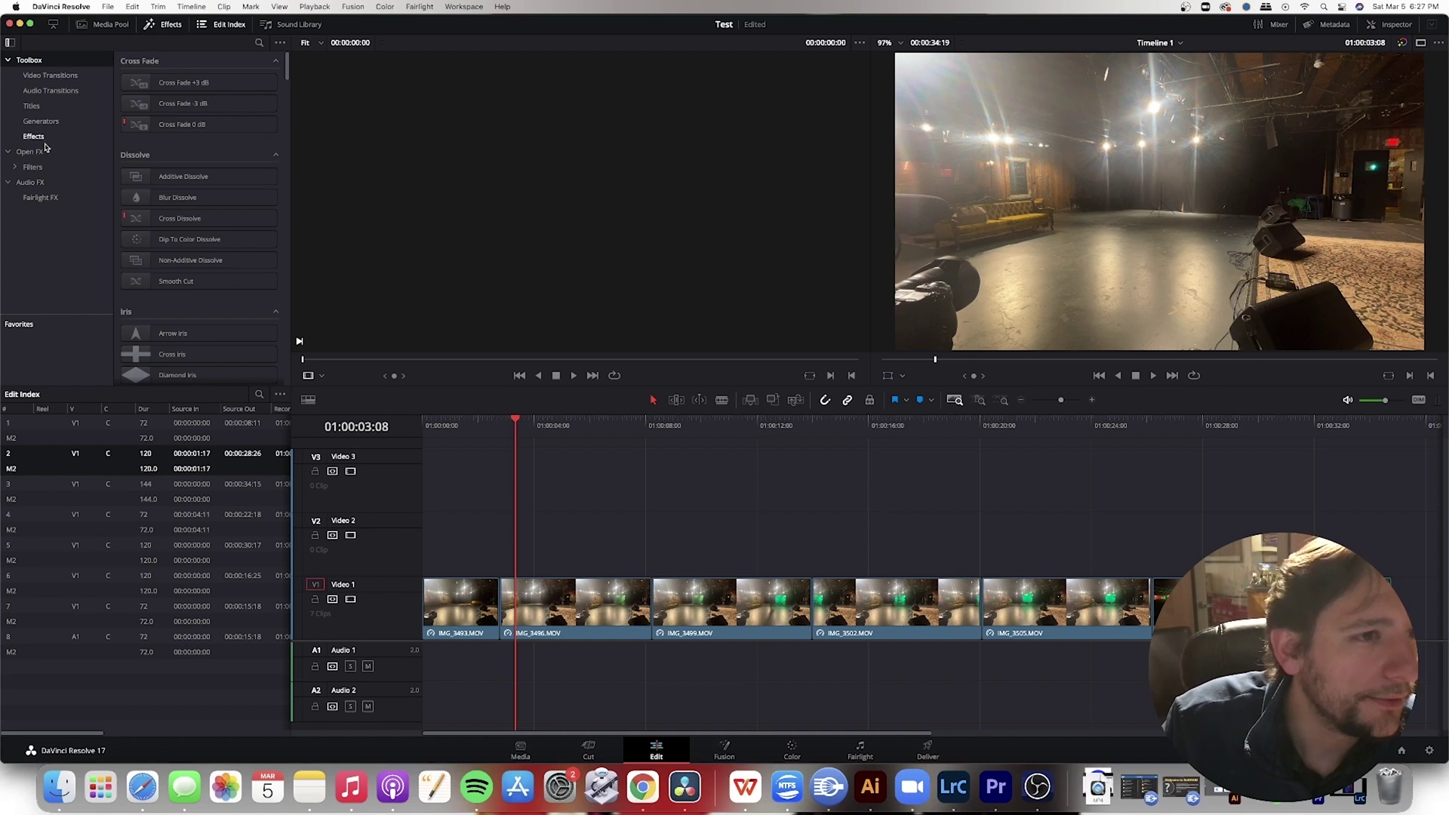
left_click(32, 106)
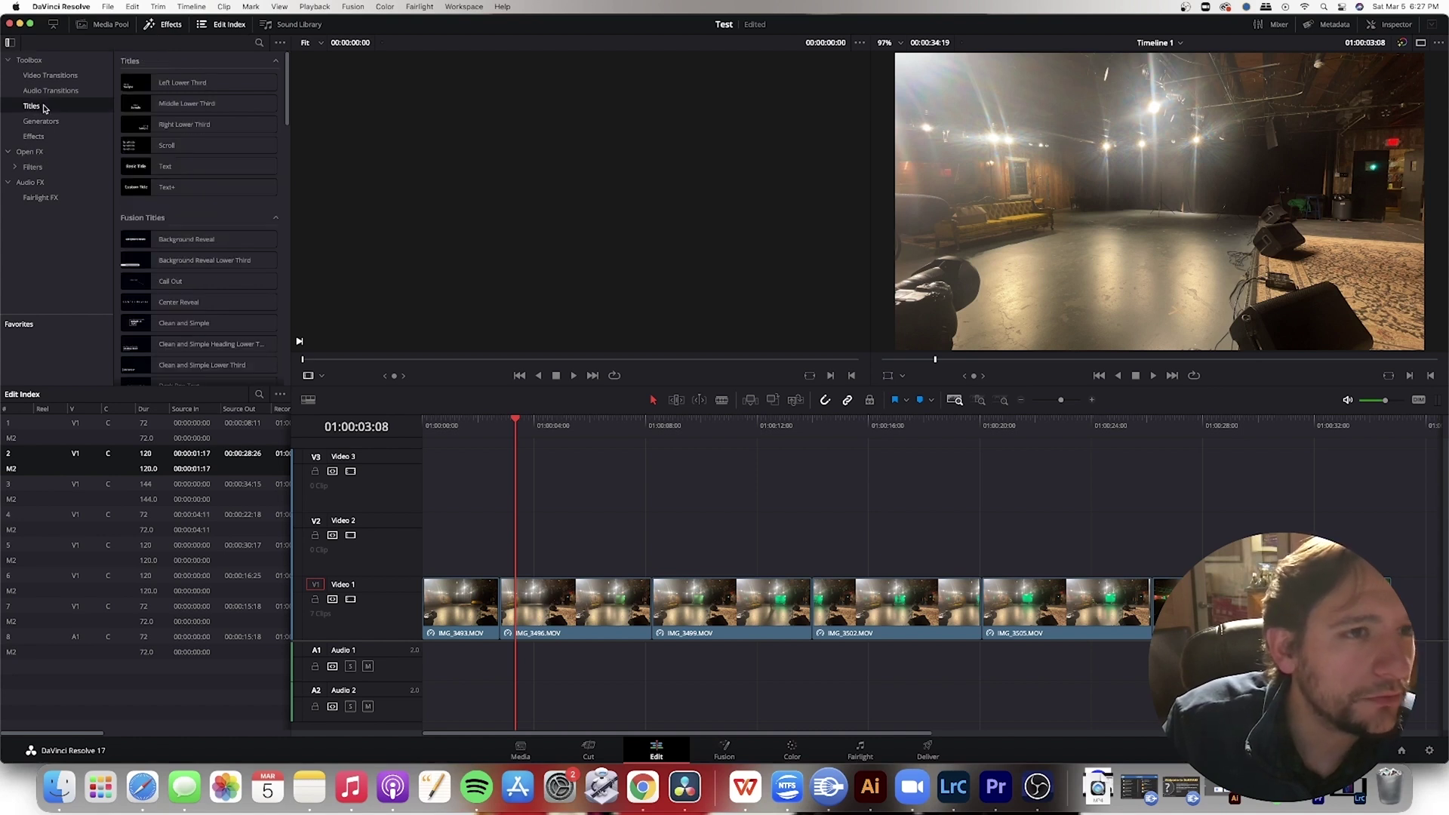
mouse_move(195, 83)
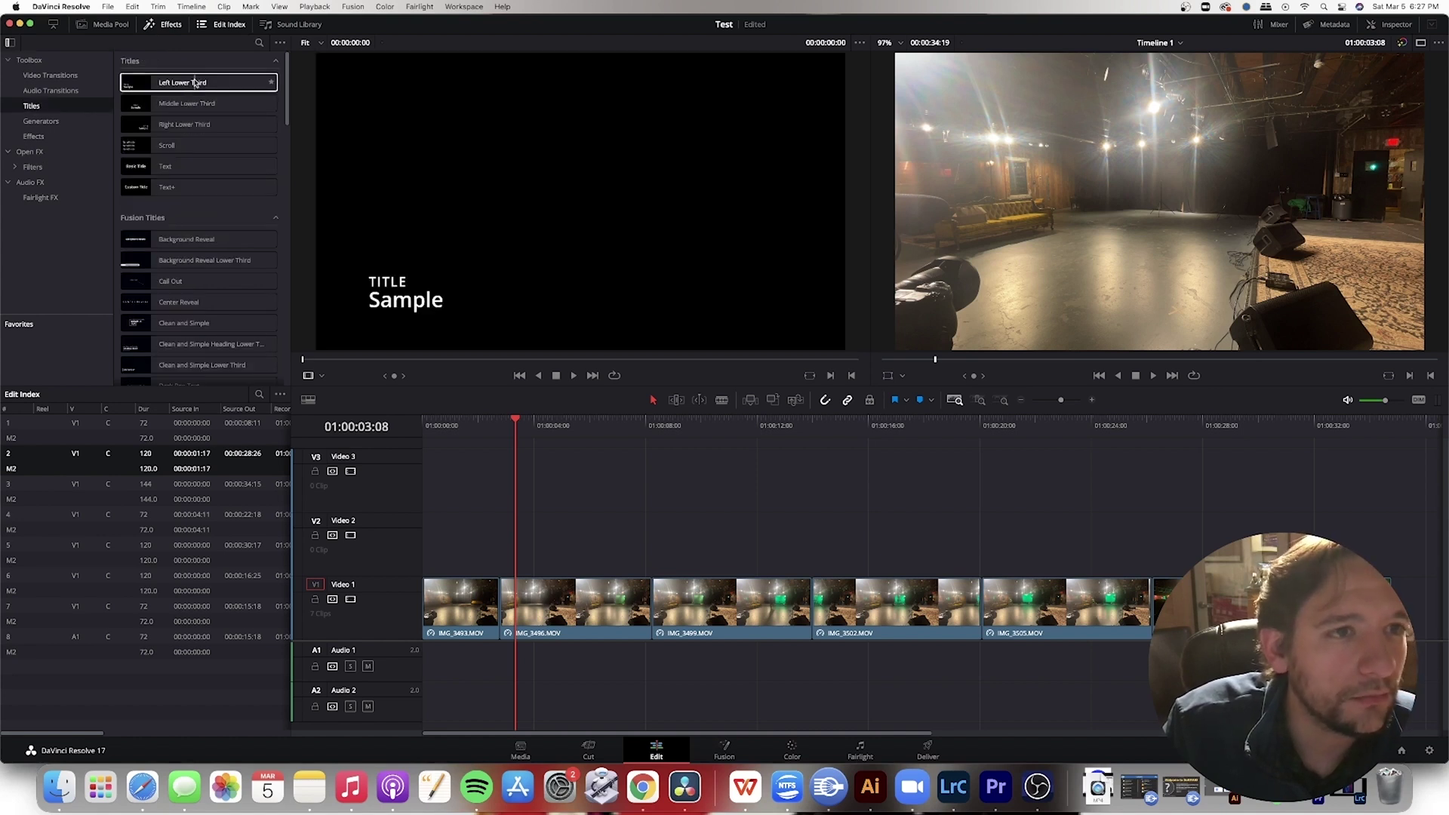
left_click_drag(196, 83, 439, 557)
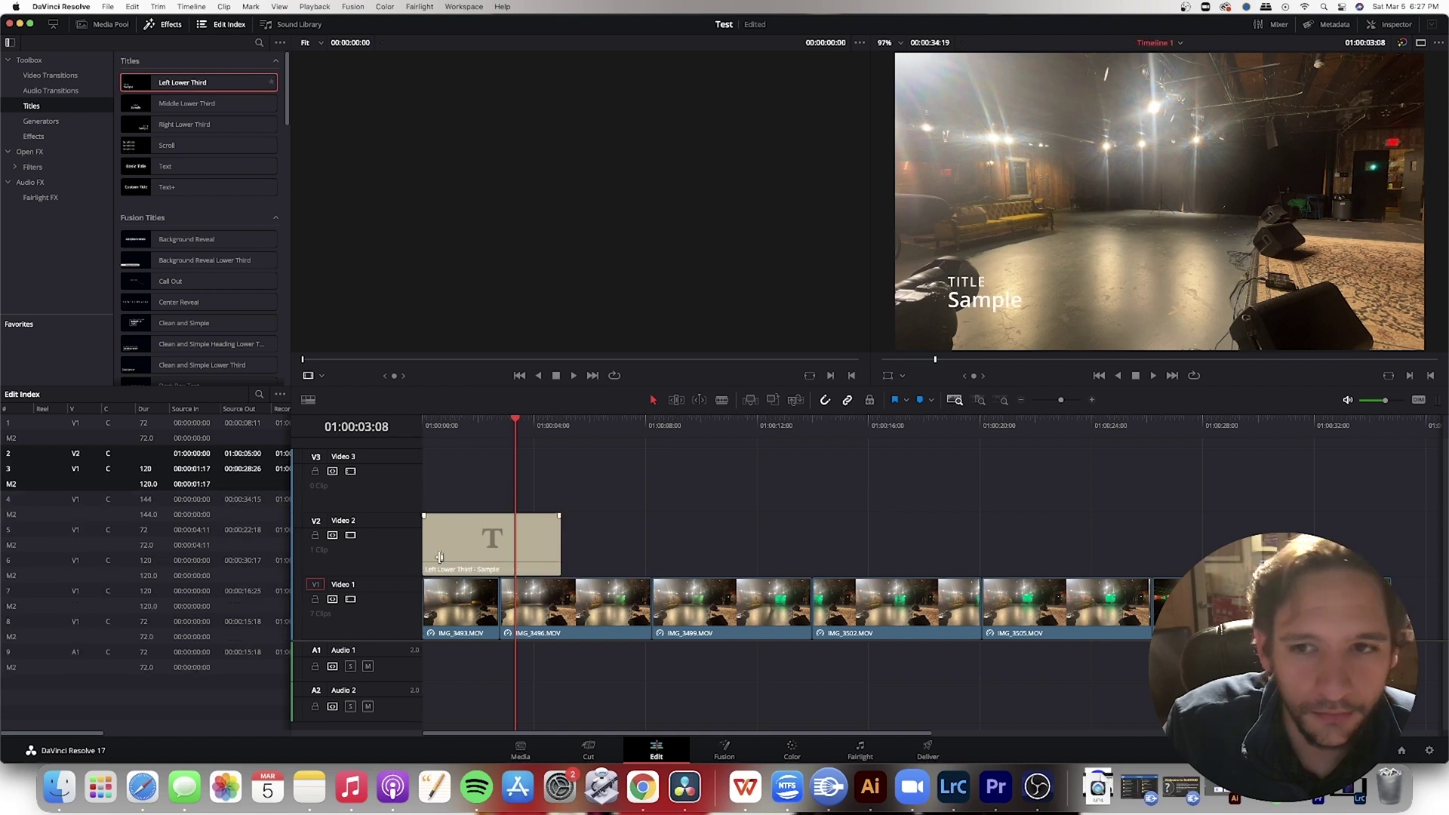
Change the lower third's heading text to "Titulo"
double_click(480, 539)
double_click(1276, 148)
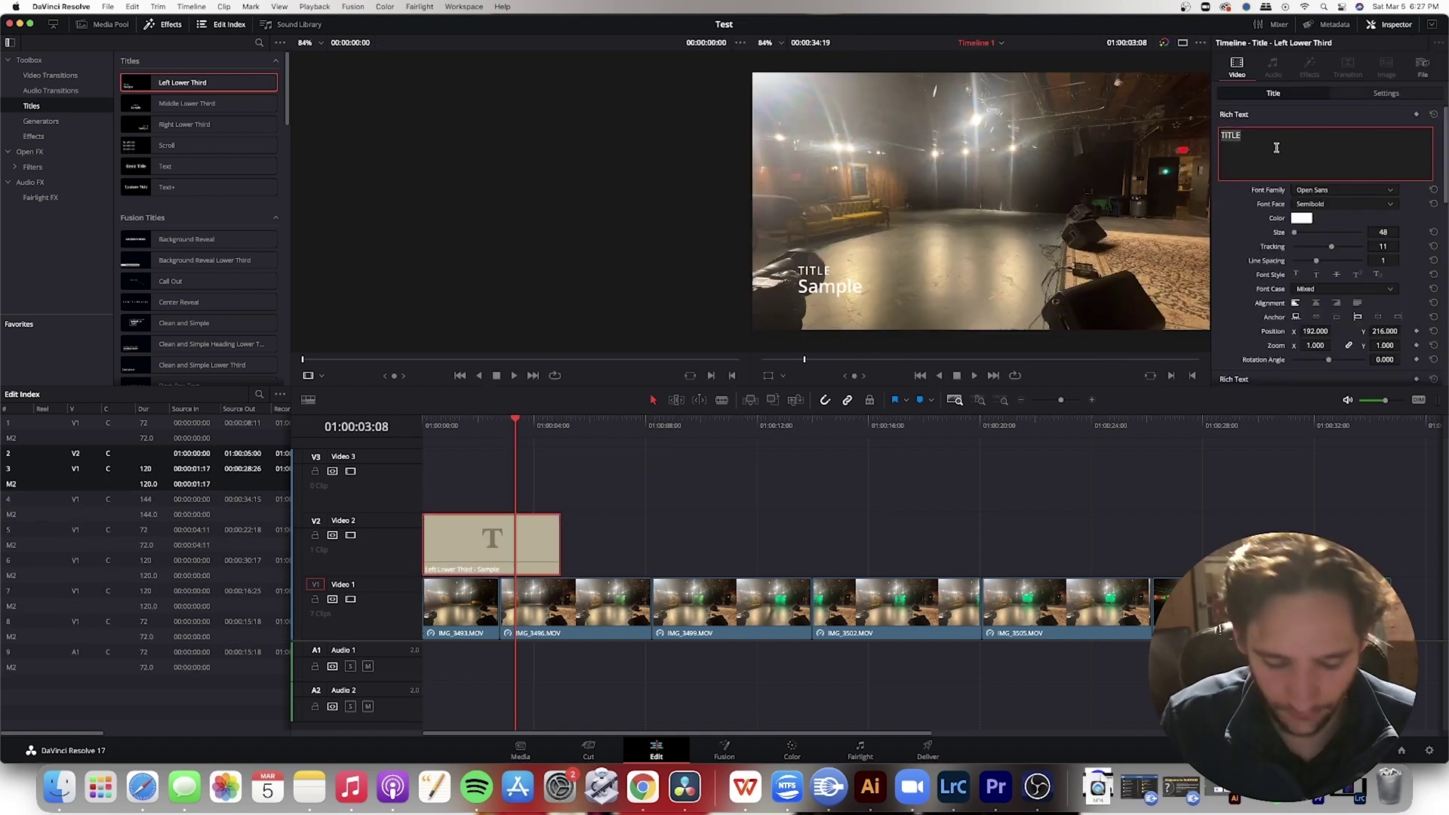
type("Titulo")
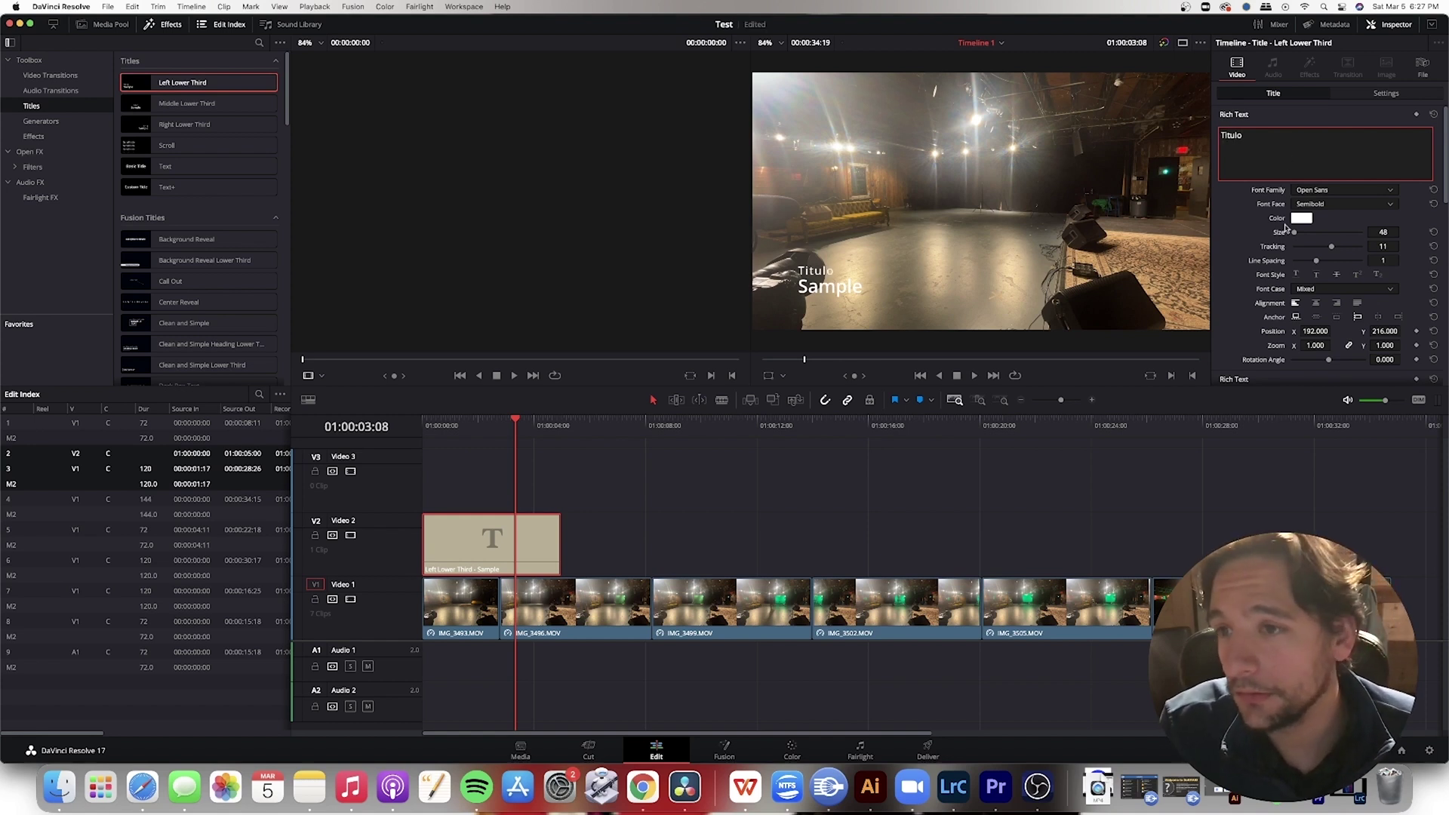
Change the lower third's second text line to "Esto es un lower third"
scroll(1299, 185, "down", 3)
double_click(1258, 278)
type("Esto es iun")
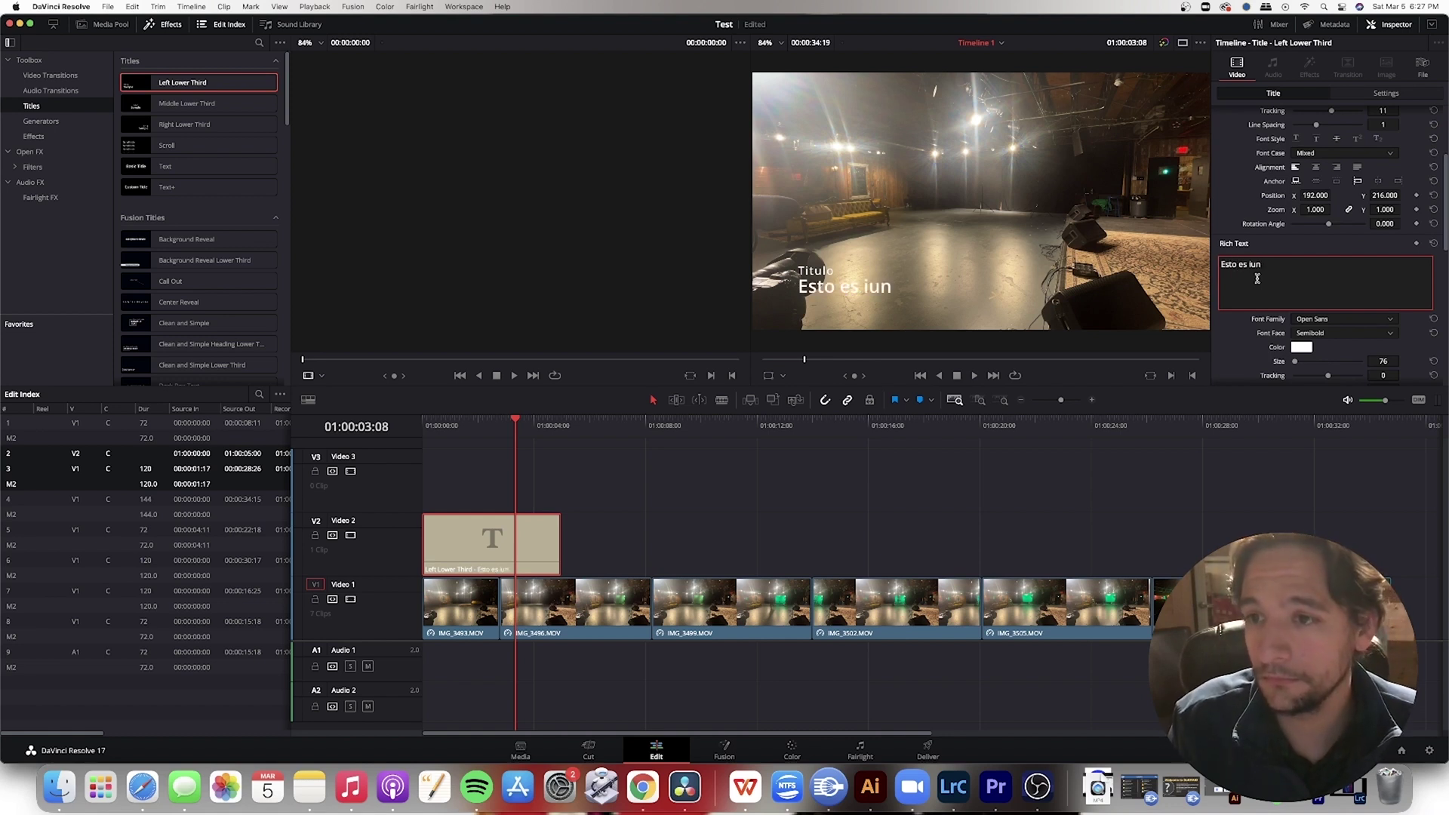
key("BackSpace")
type("un lower third")
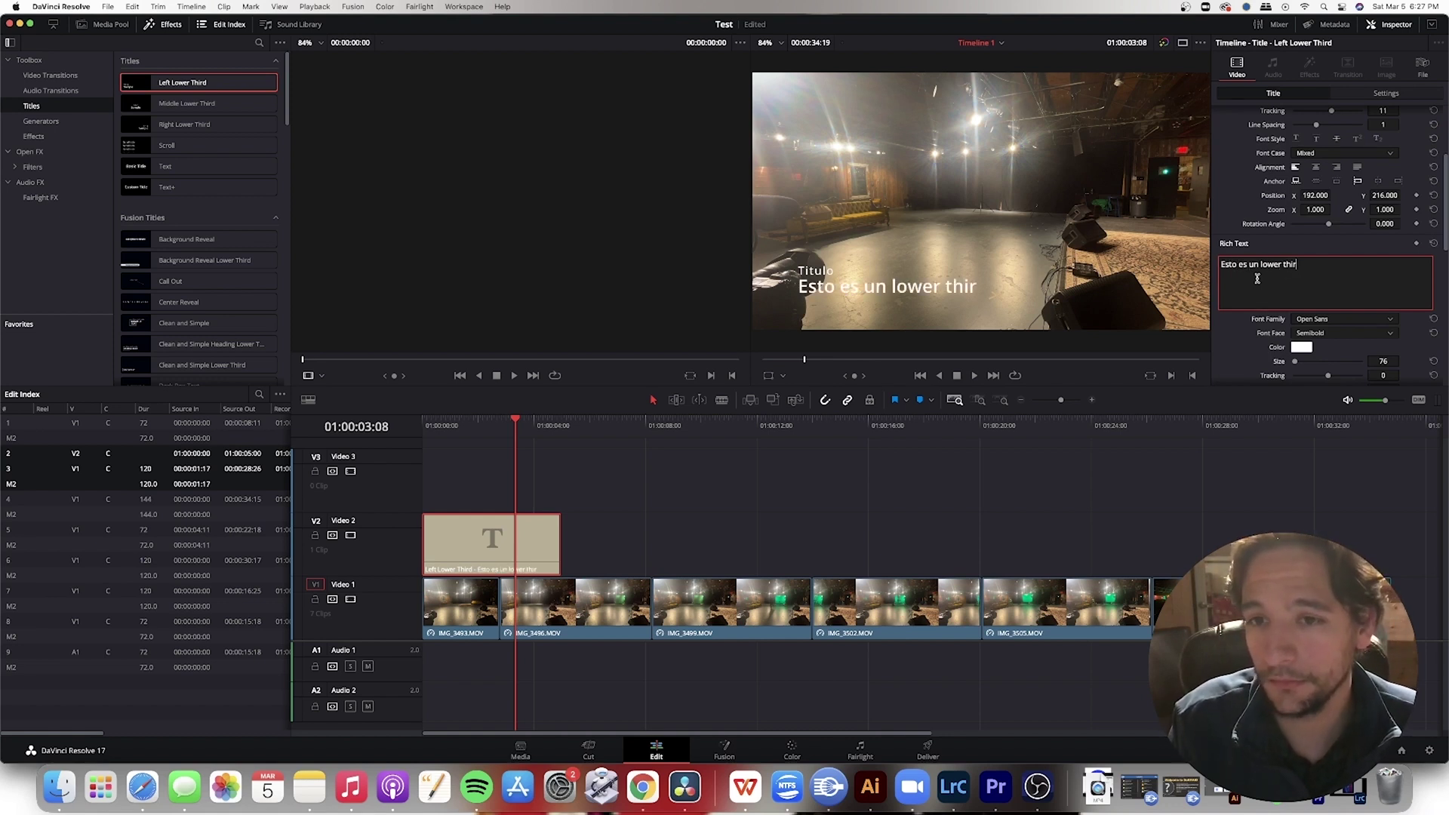
Preview the title from the timeline start and extend its end on Video 2 to 01:00:06:09
left_click(630, 497)
left_click_drag(517, 421, 424, 427)
key("space")
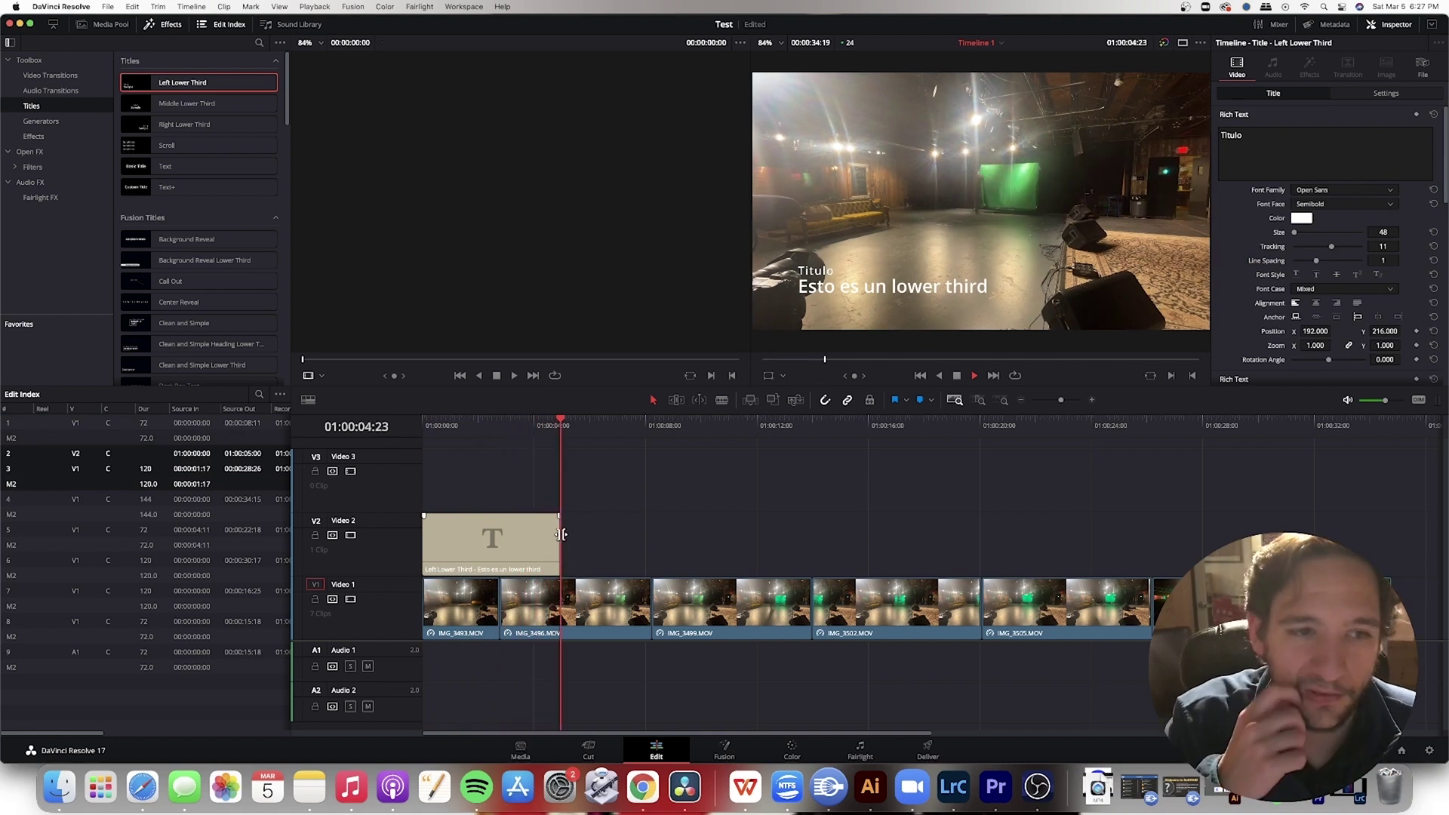
key("space")
left_click_drag(561, 538, 600, 514)
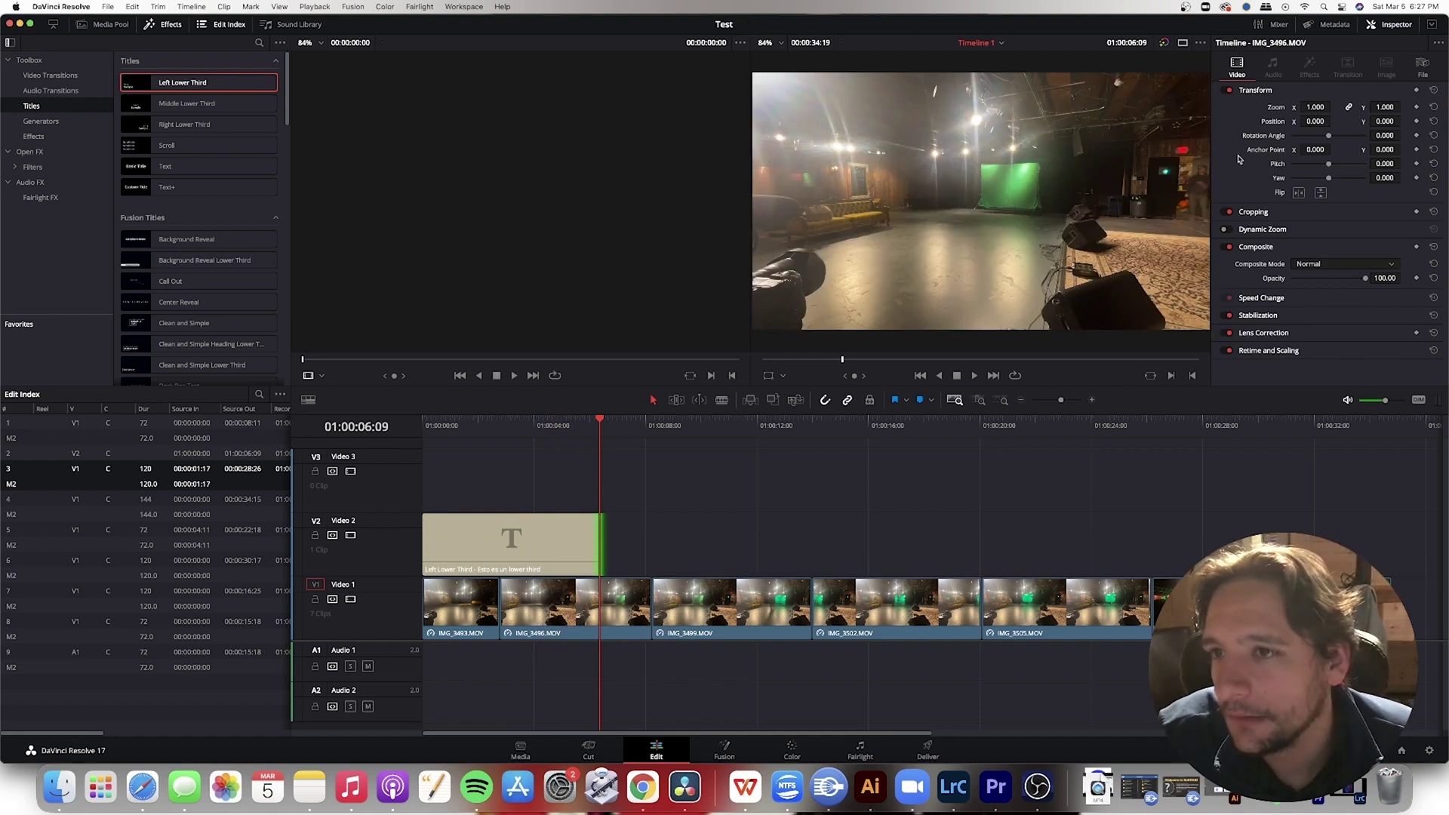
Increase the lower third's heading size to 103 and view it at 01:00:04:00
left_click(553, 556)
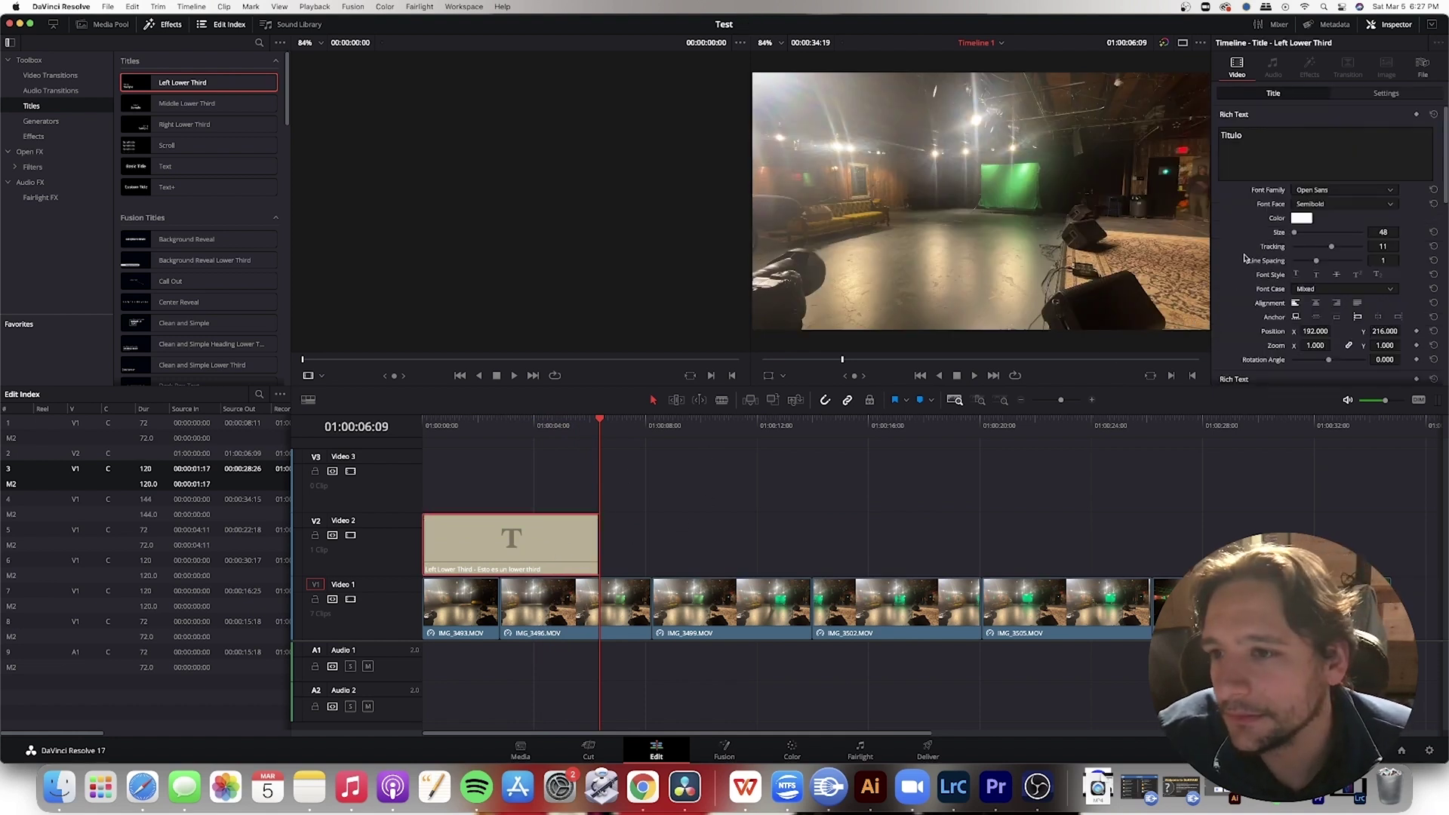
left_click_drag(1295, 235, 1299, 234)
left_click_drag(552, 425, 533, 424)
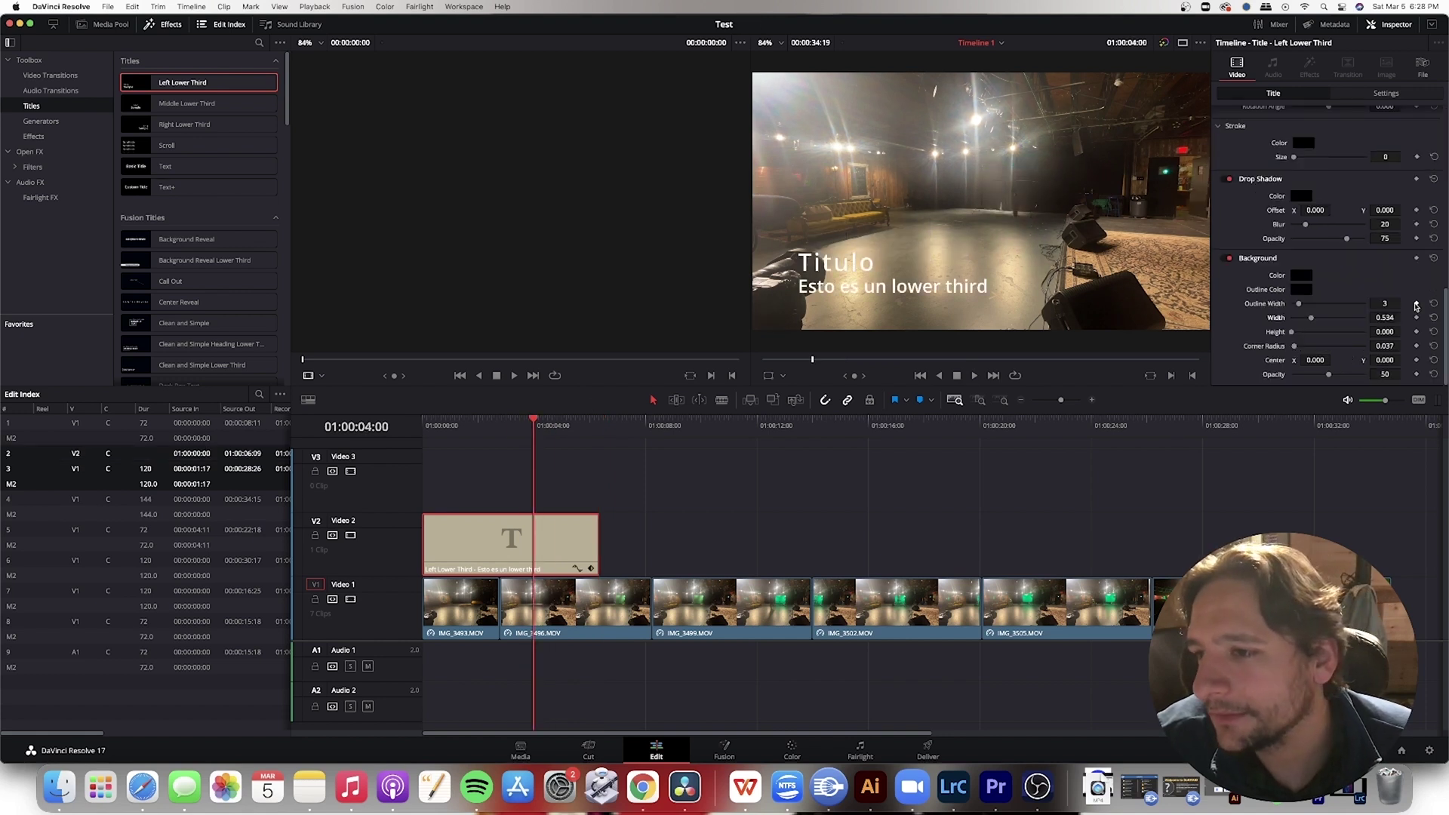
scroll(1313, 272, "up", 10)
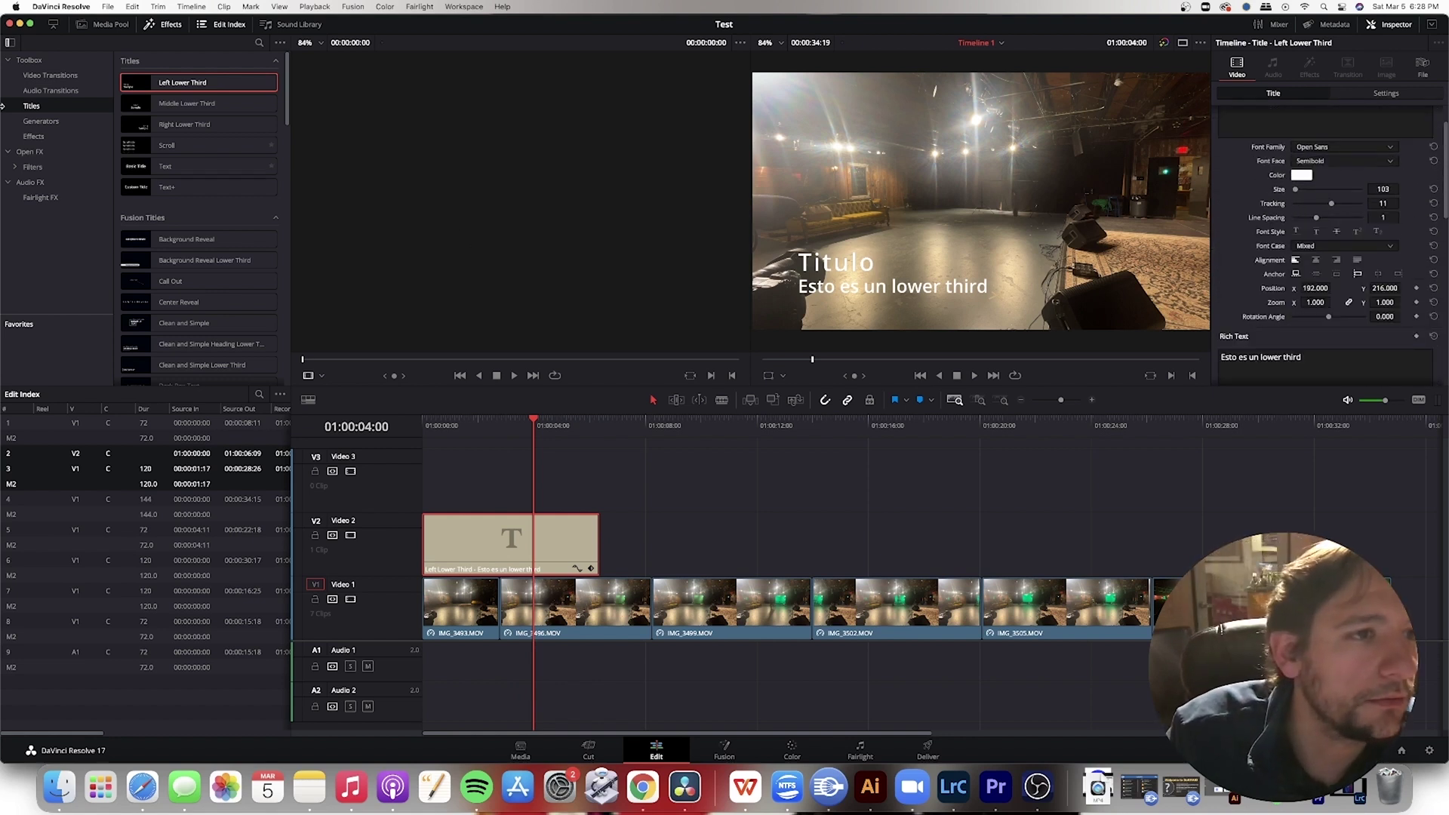
Add an Additive Dissolve at the start of the title and a Cross Dissolve at its end, previewing the fade
left_click(39, 77)
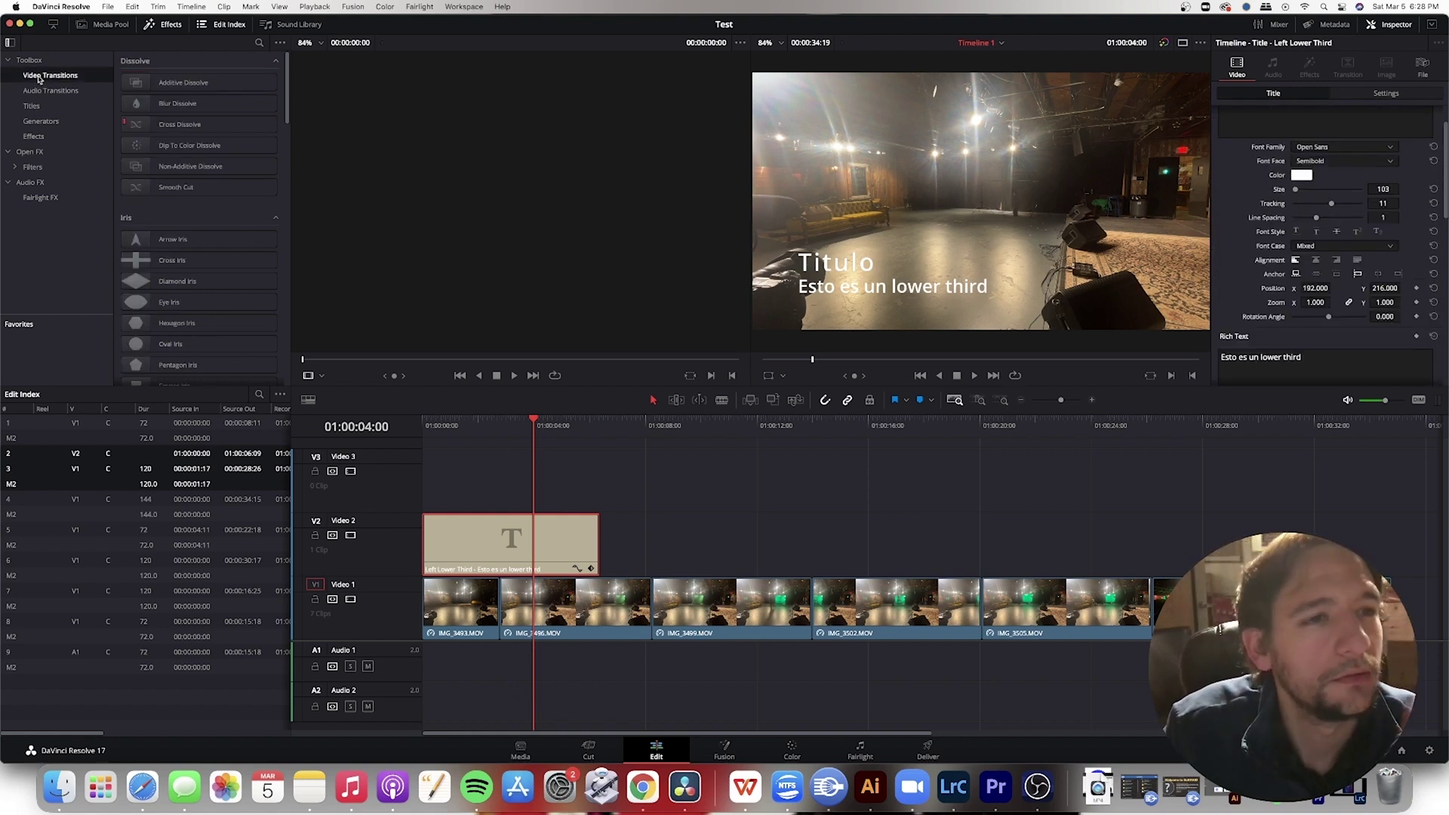
left_click_drag(184, 82, 437, 553)
left_click(427, 423)
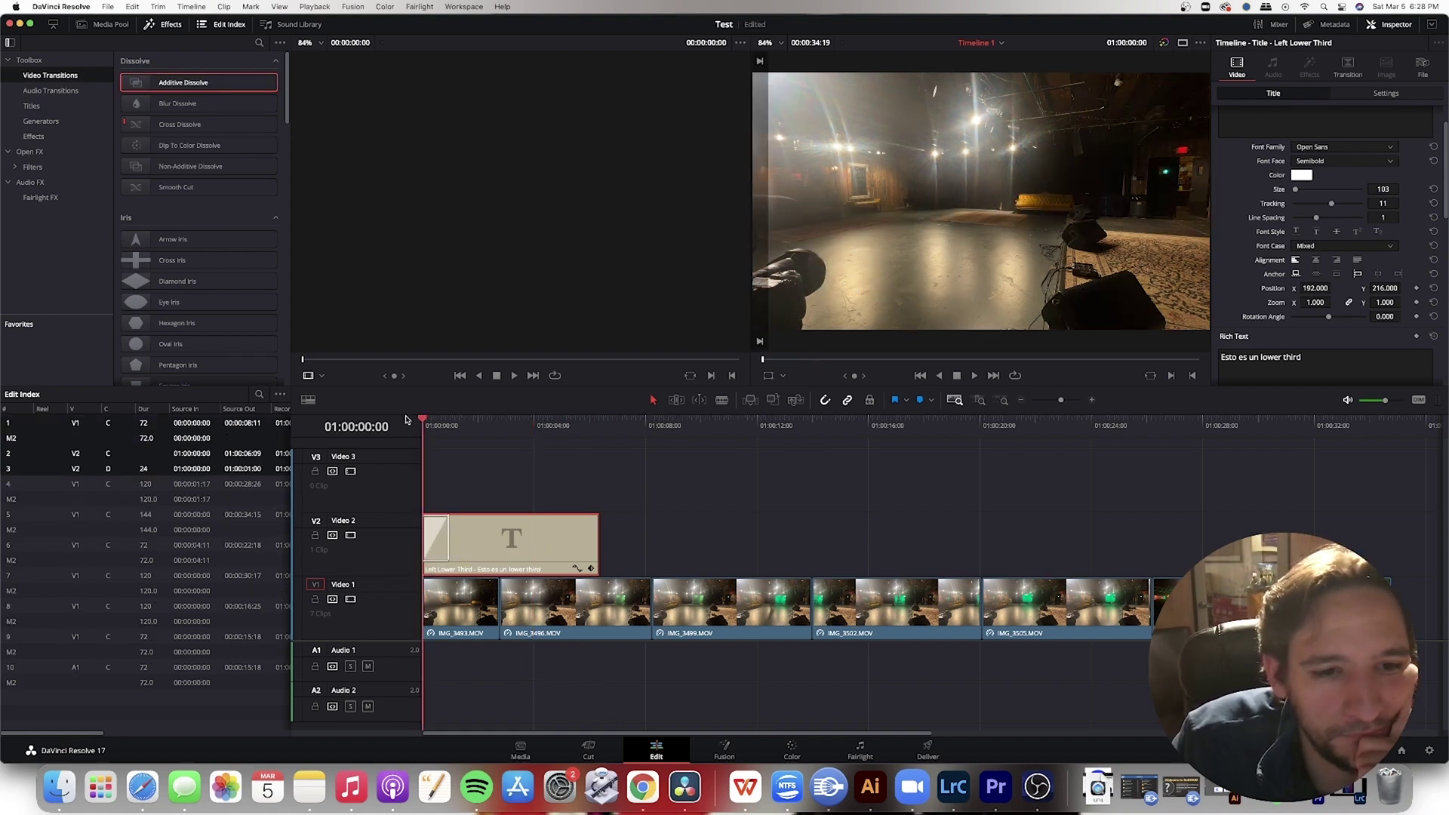
key("space")
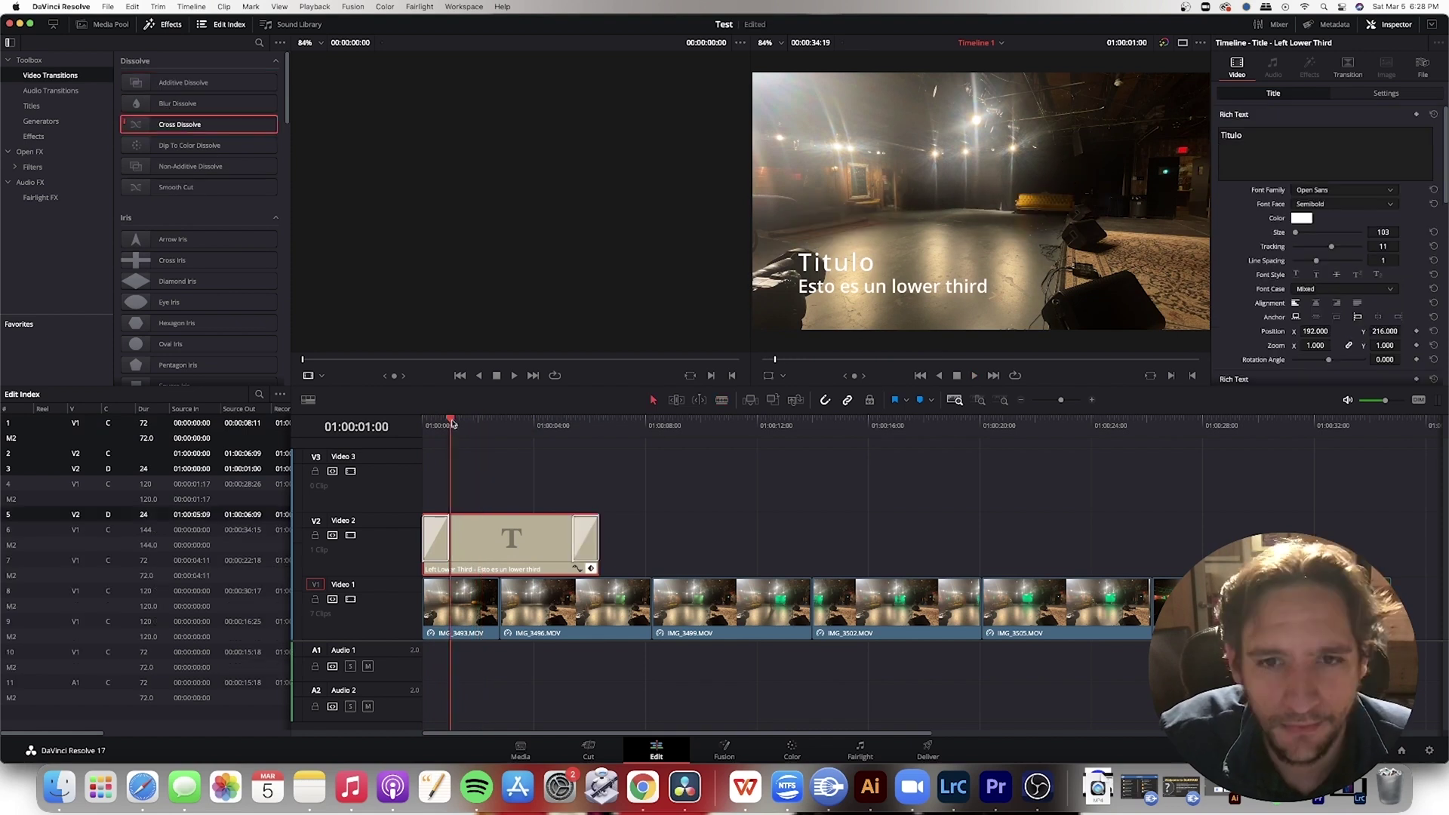
Keyframe the title's zoom from 1.000 at its start to 1.350 at 01:00:06:09 and preview the growth
left_click_drag(451, 422, 417, 425)
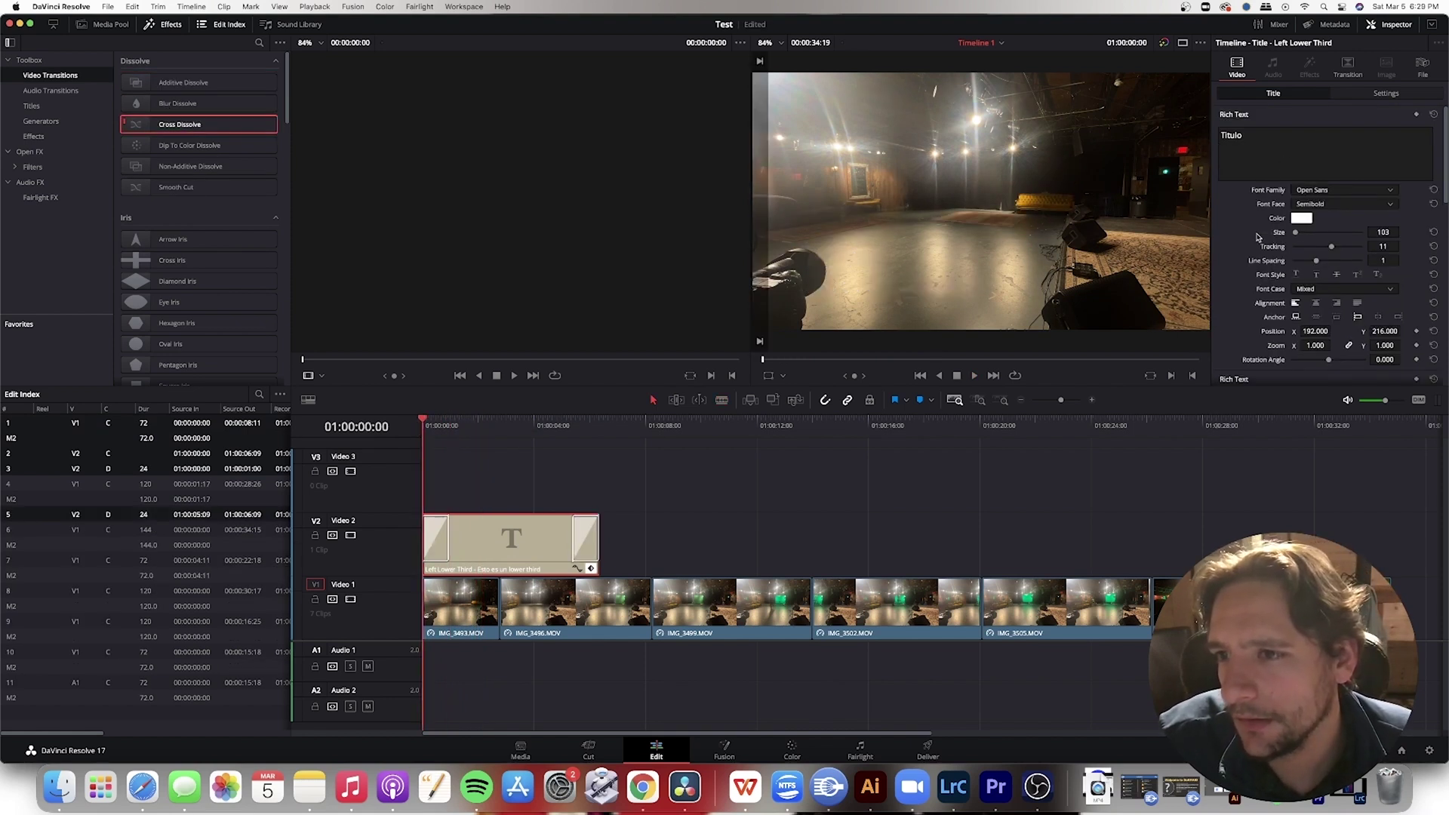
left_click(1357, 96)
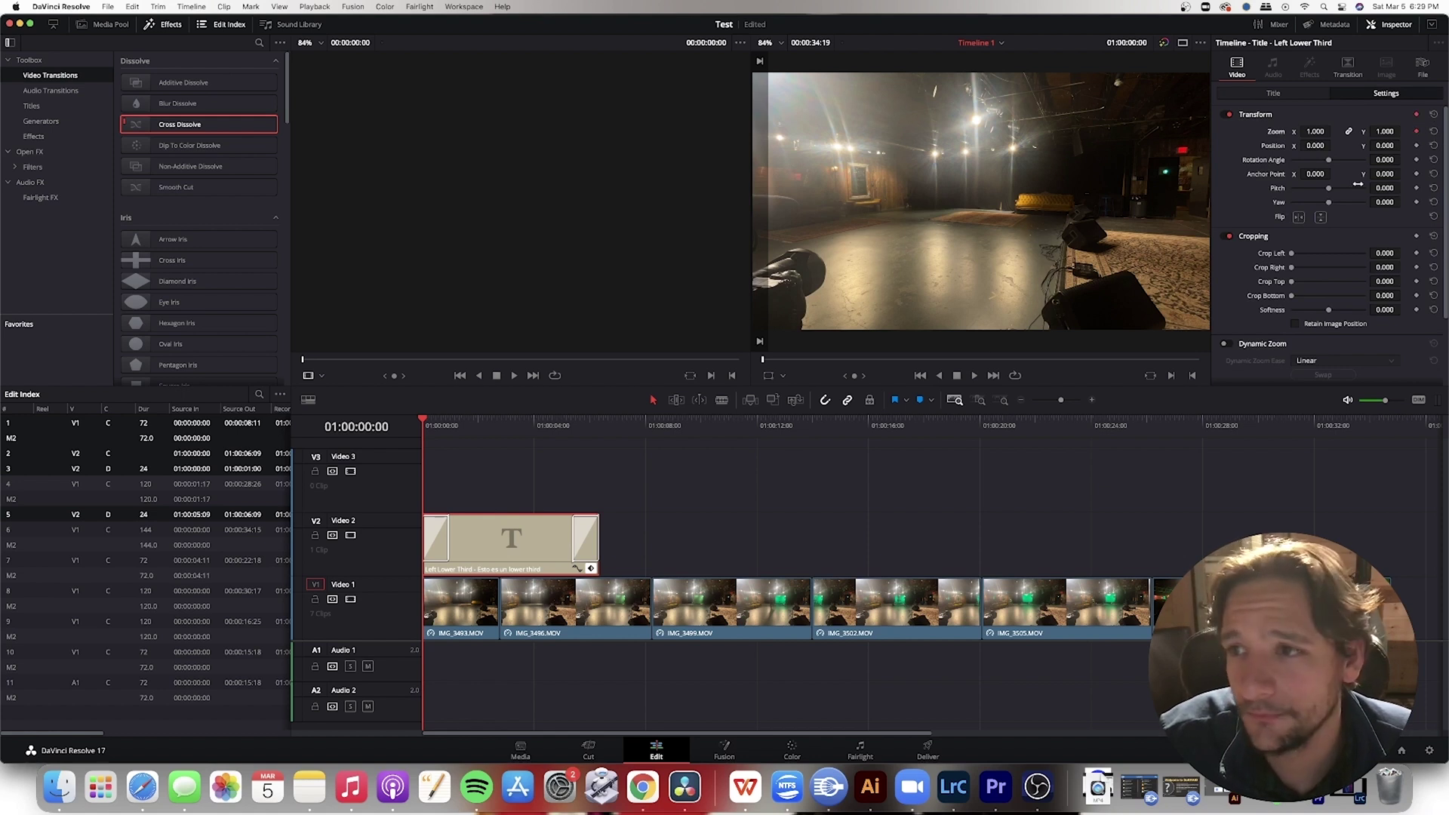
left_click_drag(423, 422, 599, 428)
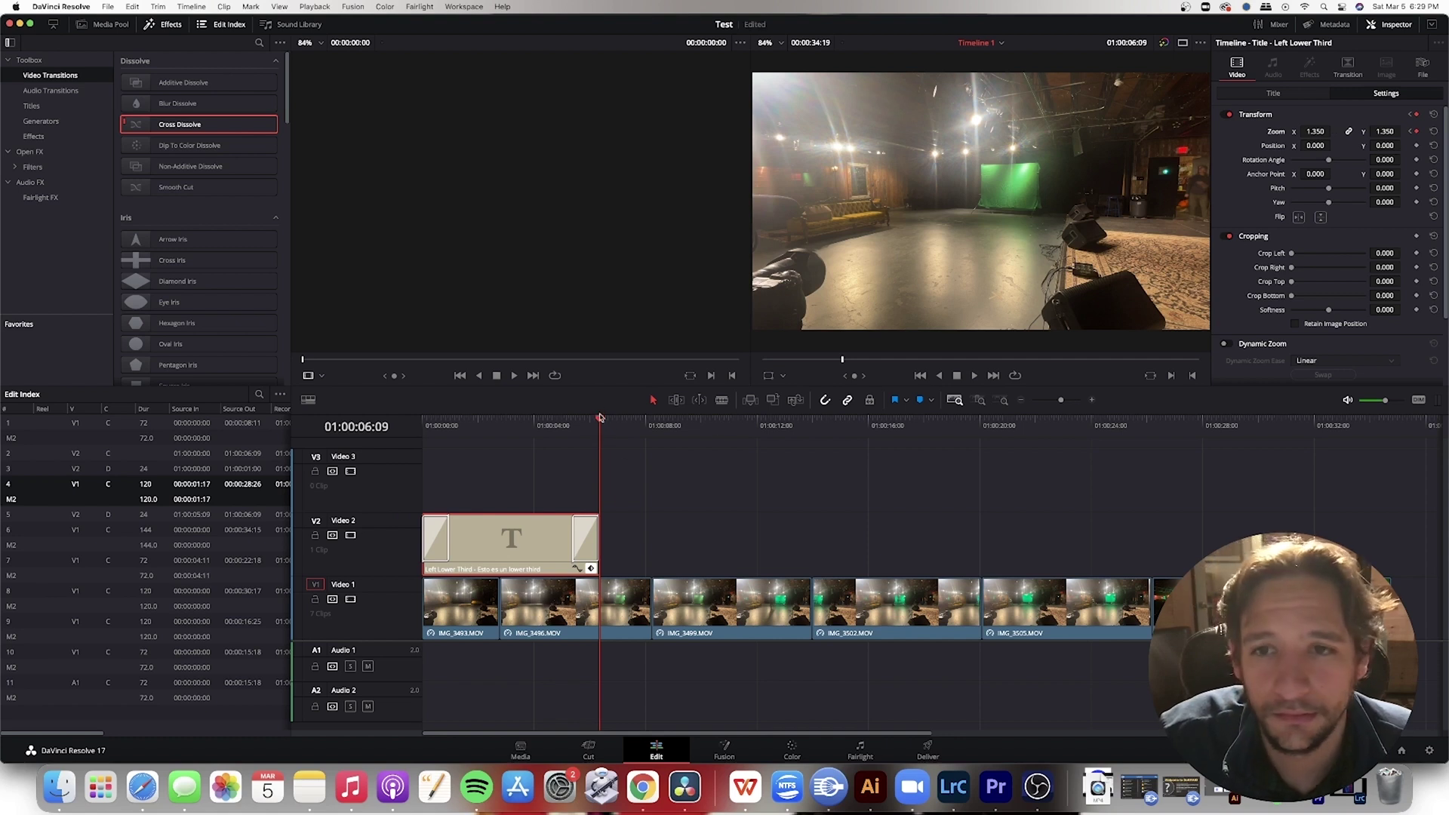
left_click_drag(597, 425, 436, 426)
key("space")
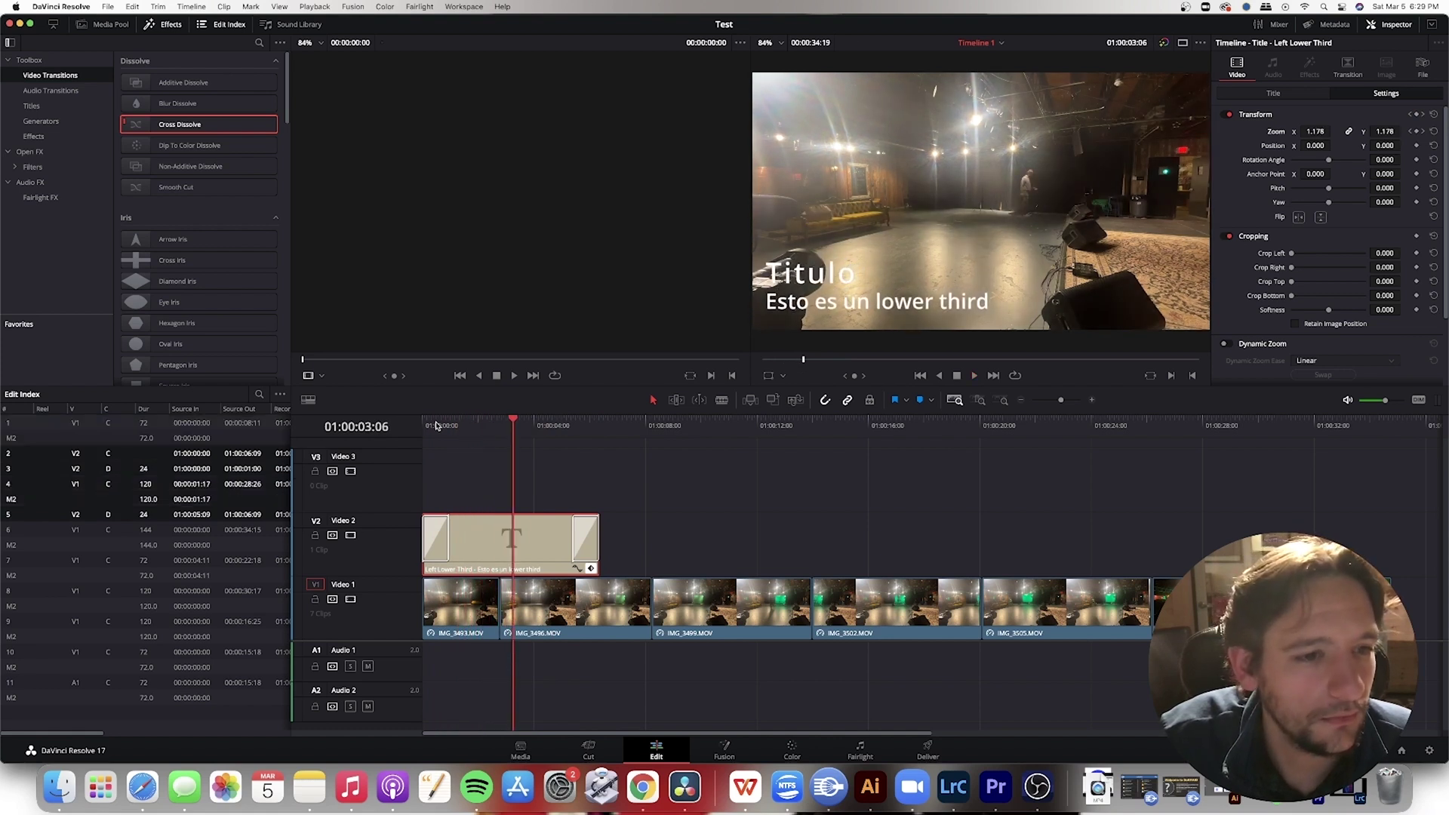
mouse_move(519, 426)
left_mouse_down()
mouse_move(553, 427)
mouse_move(456, 431)
mouse_move(523, 427)
left_mouse_up()
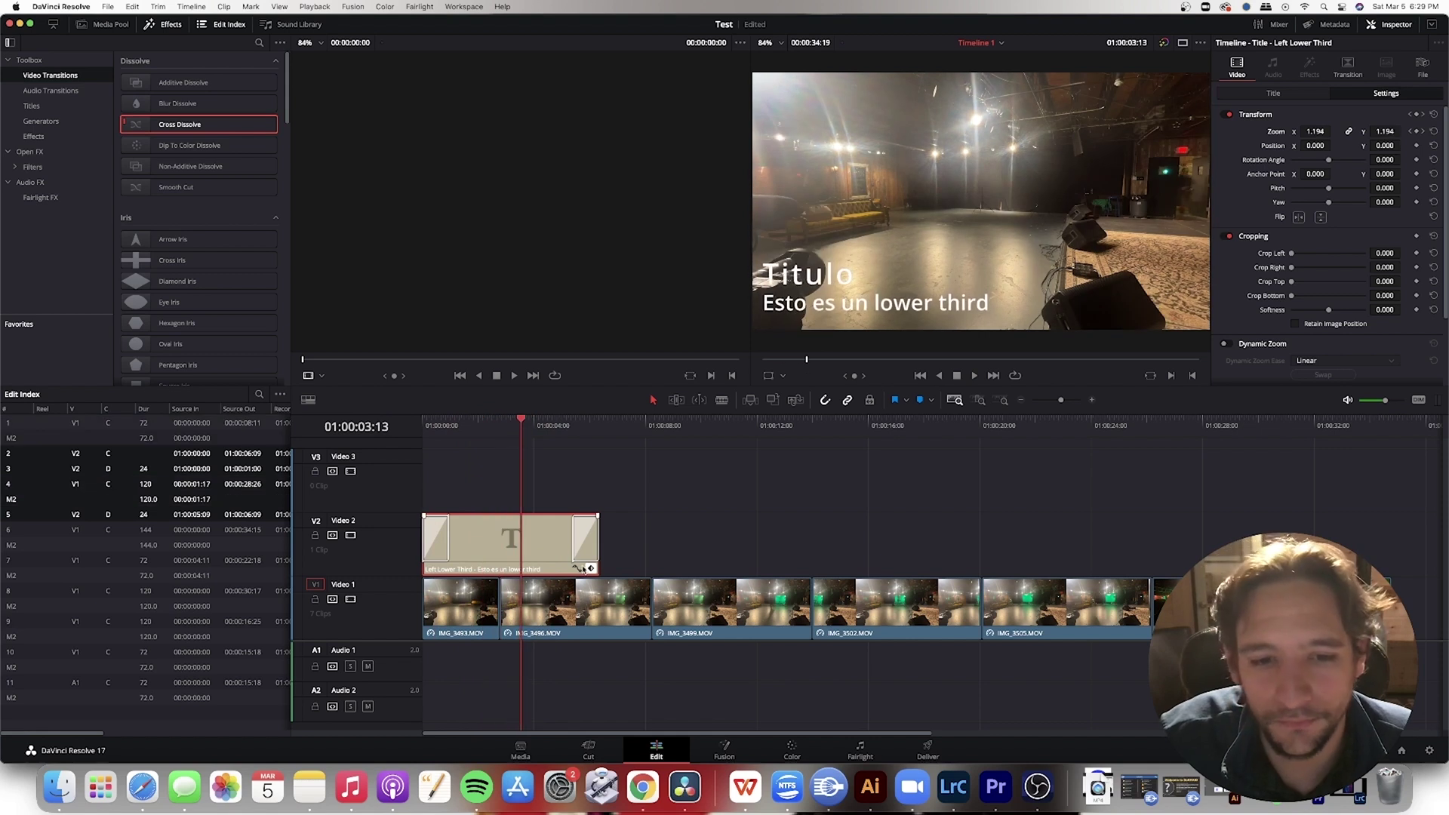
Show the title's zoom curve on the timeline, lower its first keyframe well below 1.00 and preview from the start
left_click(576, 569)
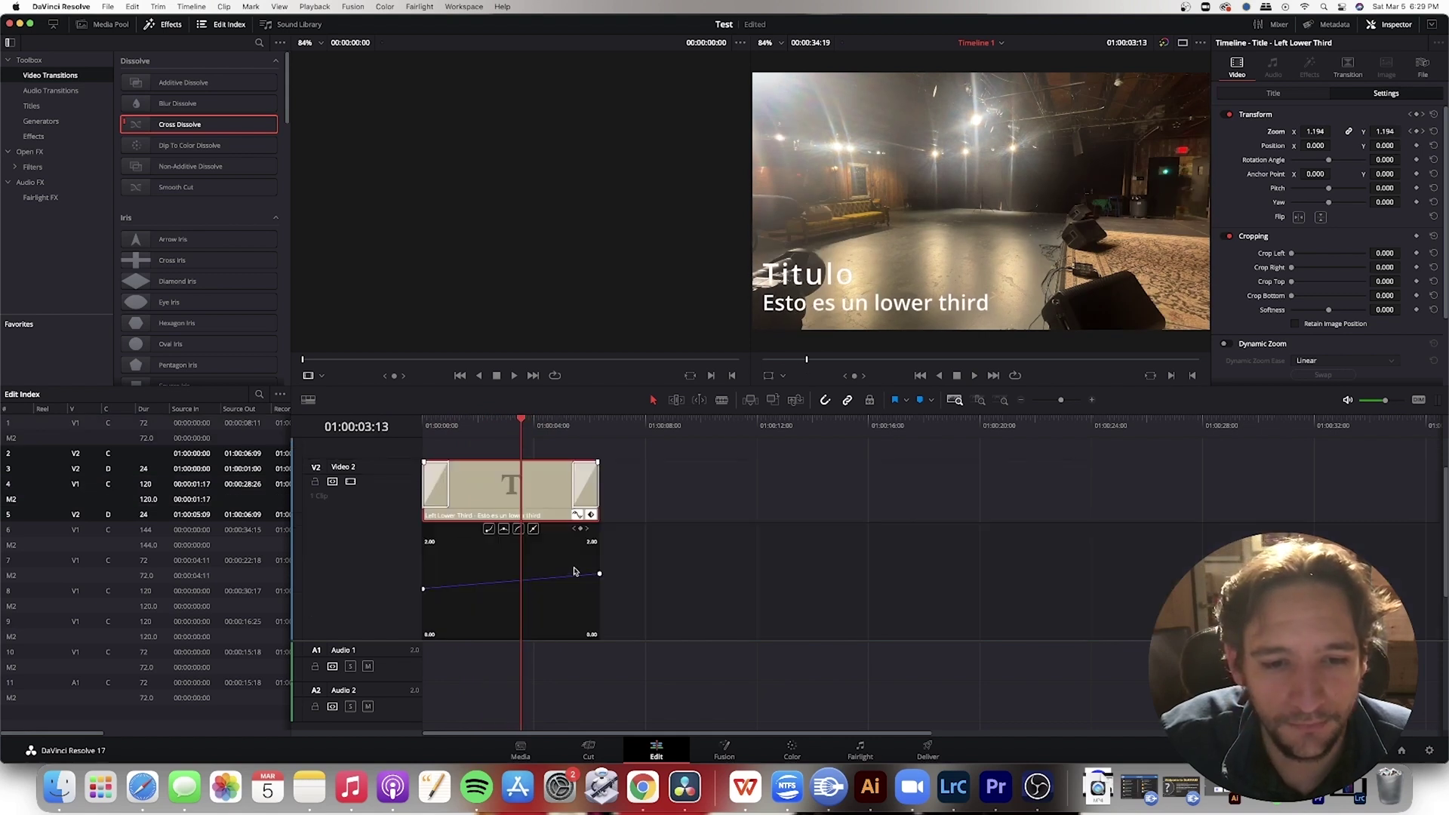
left_click_drag(424, 594, 424, 613)
left_click_drag(484, 423, 426, 428)
key("space")
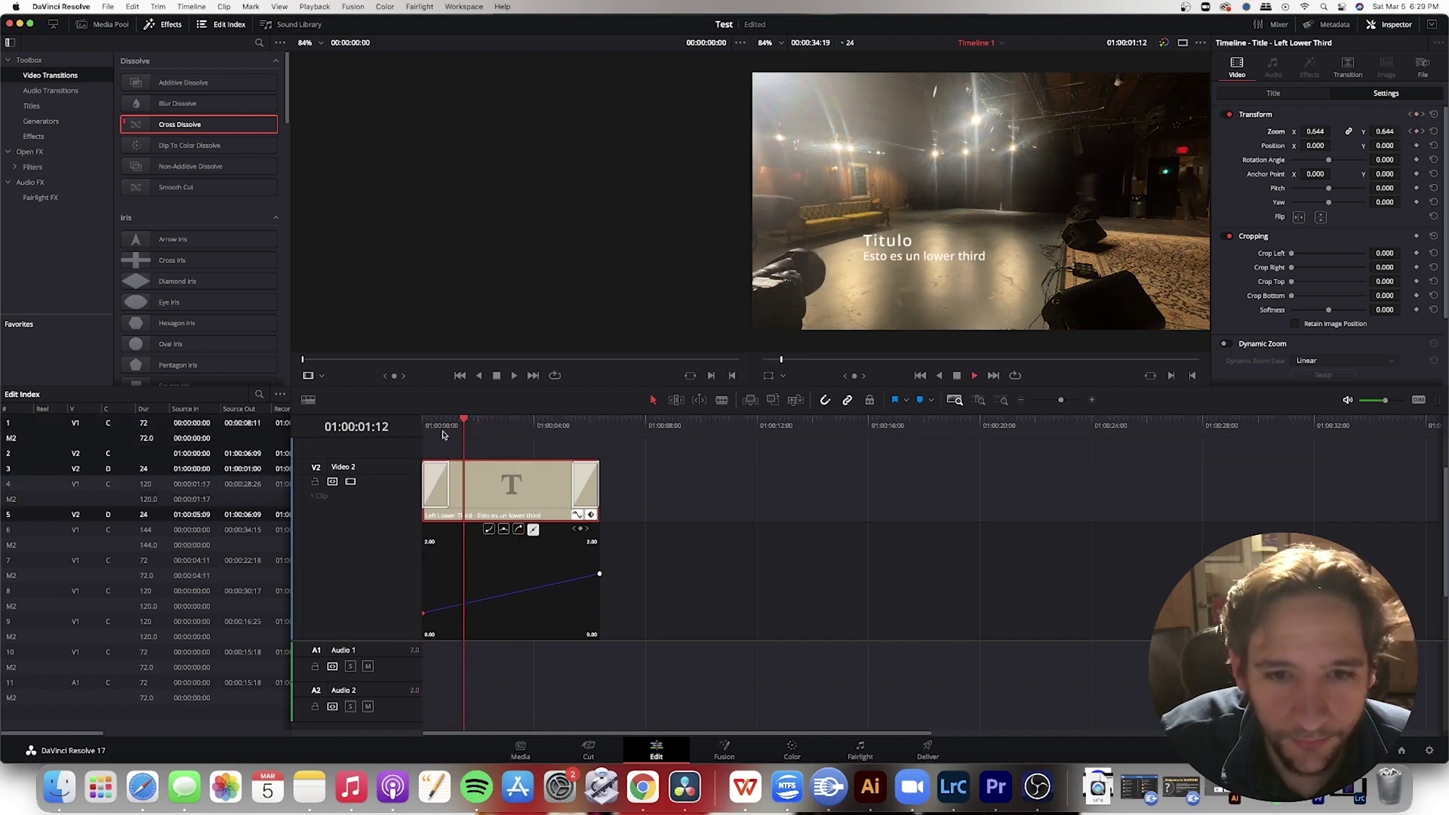
key("space")
Ease the first zoom keyframe so the curve starts gradually, and play the title from the start
left_click(490, 530)
left_click_drag(446, 425, 424, 425)
key("space")
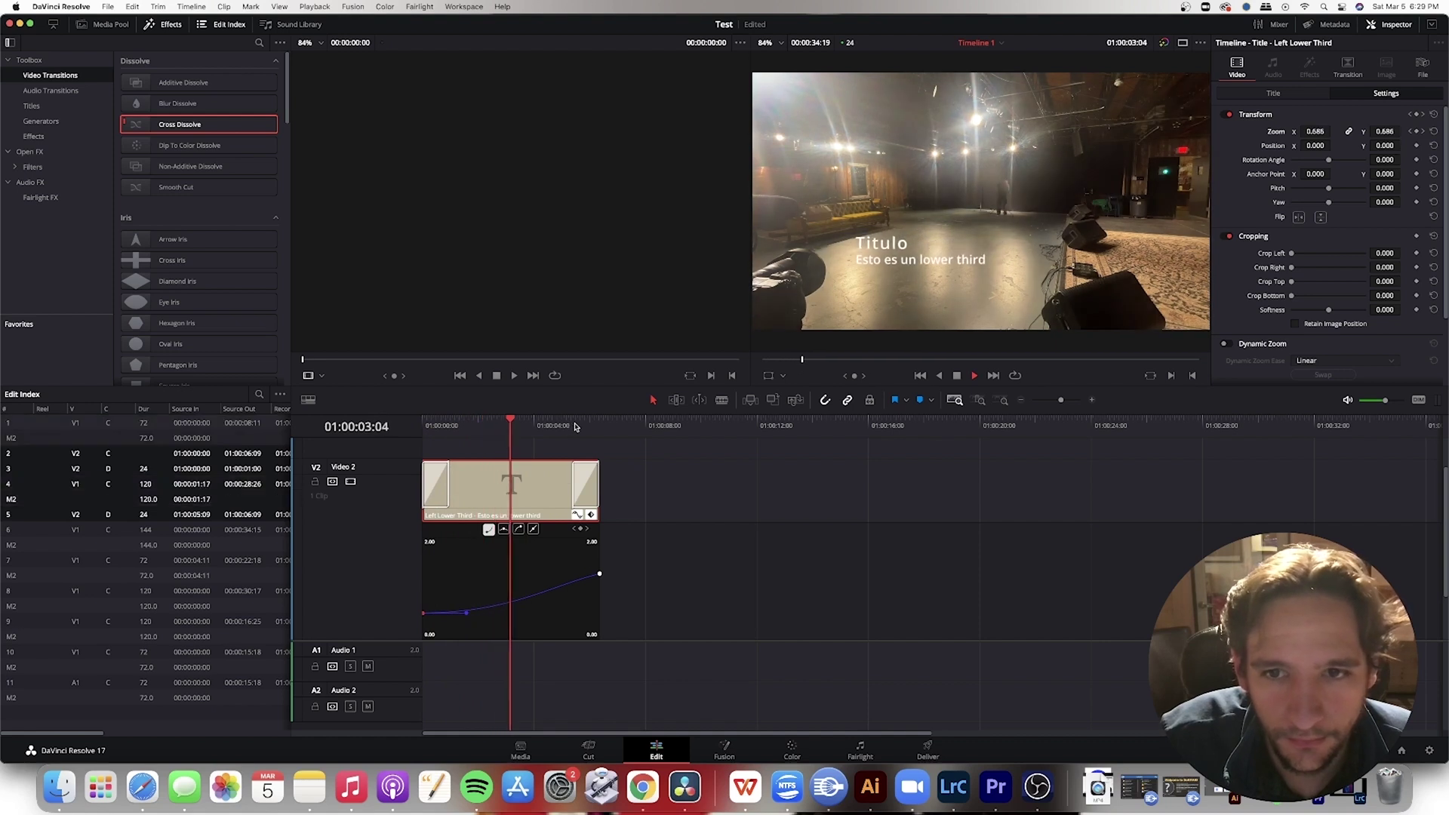
key("space")
Raise the first zoom keyframe to just below the end keyframe's level for a subtle zoom, previewing each adjustment
left_click_drag(423, 612, 427, 583)
left_click_drag(480, 425, 411, 425)
key("space")
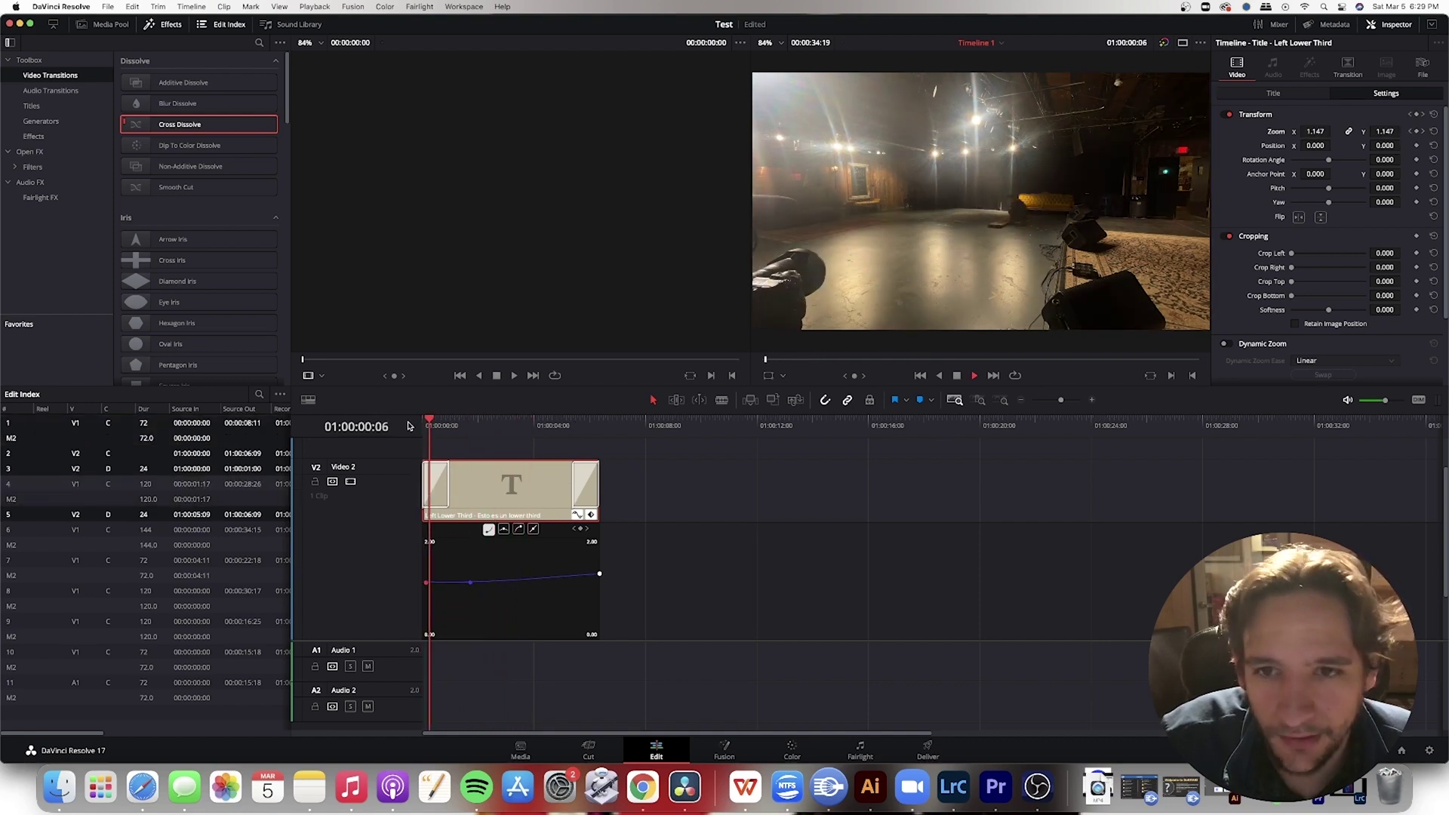
key("space")
left_click_drag(424, 584, 425, 587)
left_click_drag(475, 426, 407, 430)
key("space")
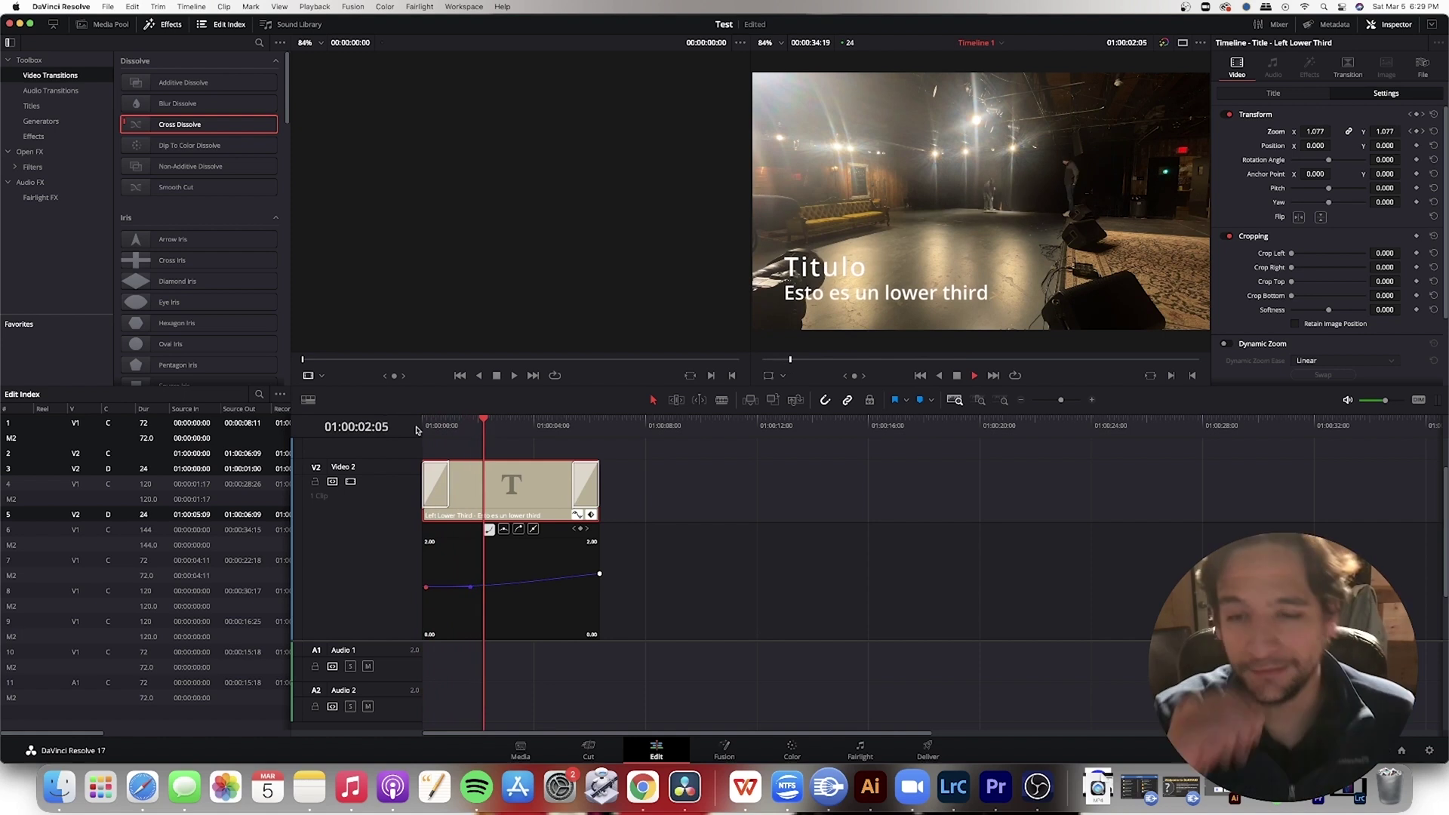
Collapse the title's keyframe curve and move the playhead to the start of its closing dissolve at 01:00:05:09
left_click(591, 516)
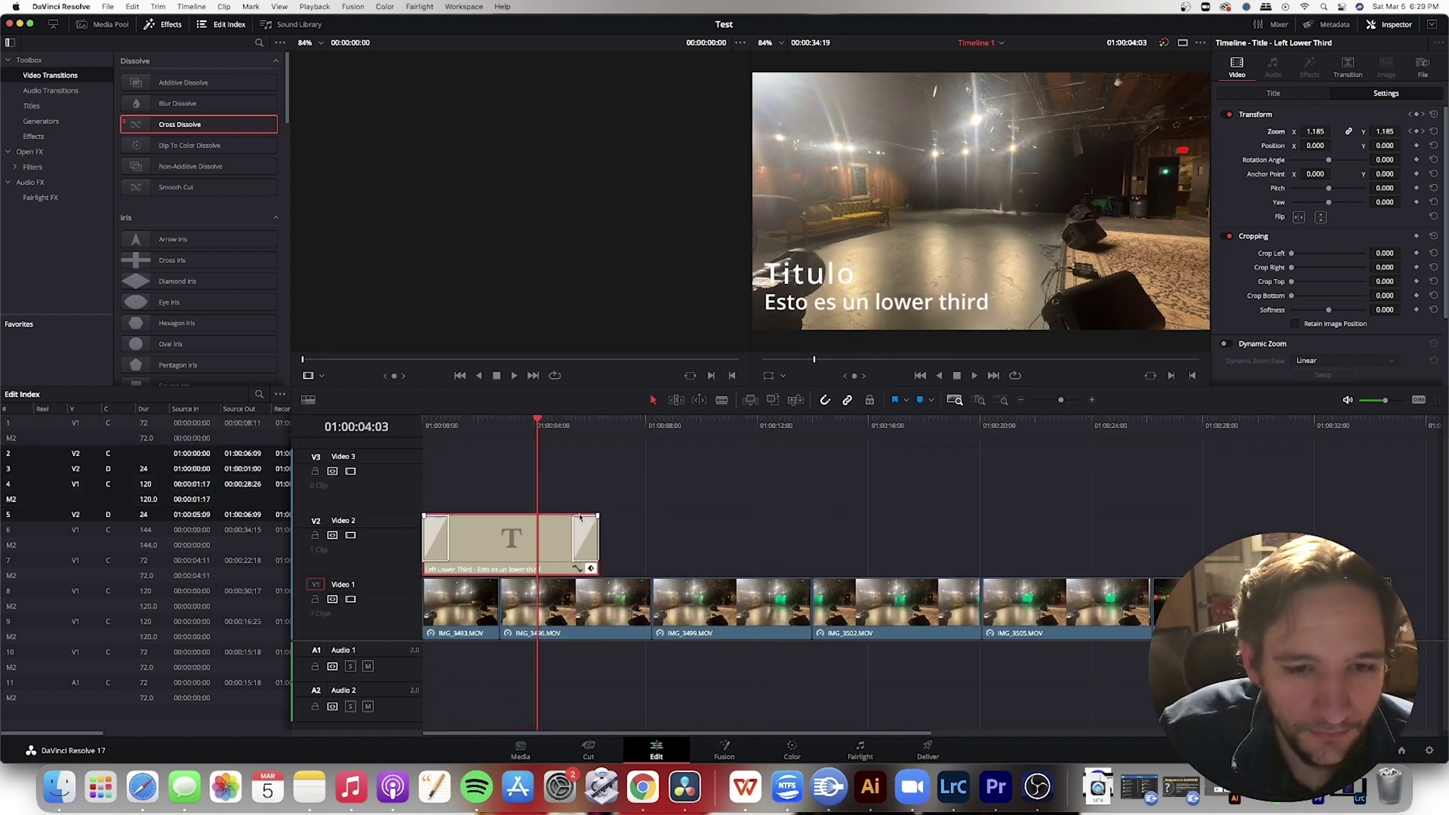
left_click(577, 568)
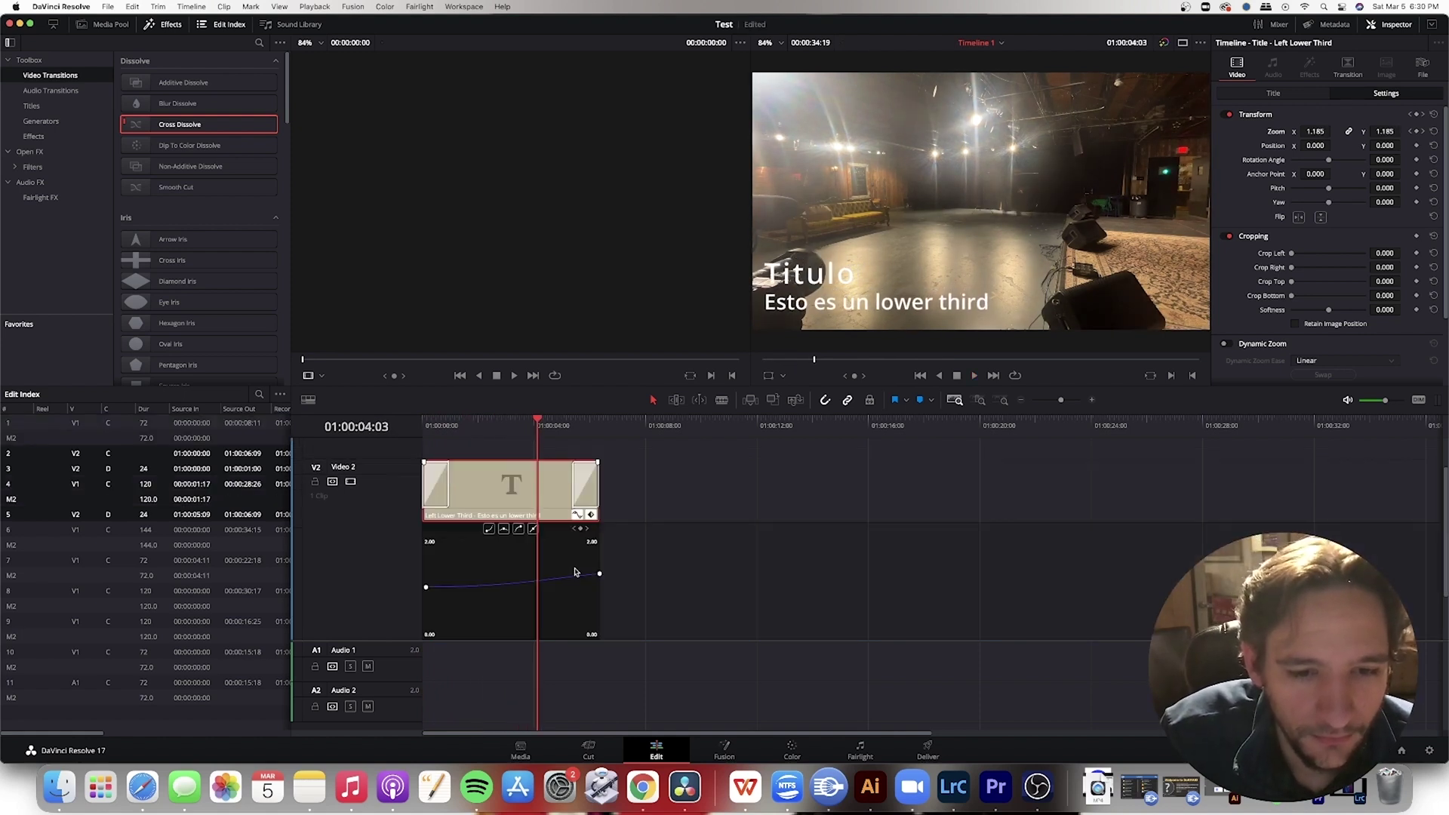
left_click(578, 516)
left_click(642, 525)
left_click(552, 537)
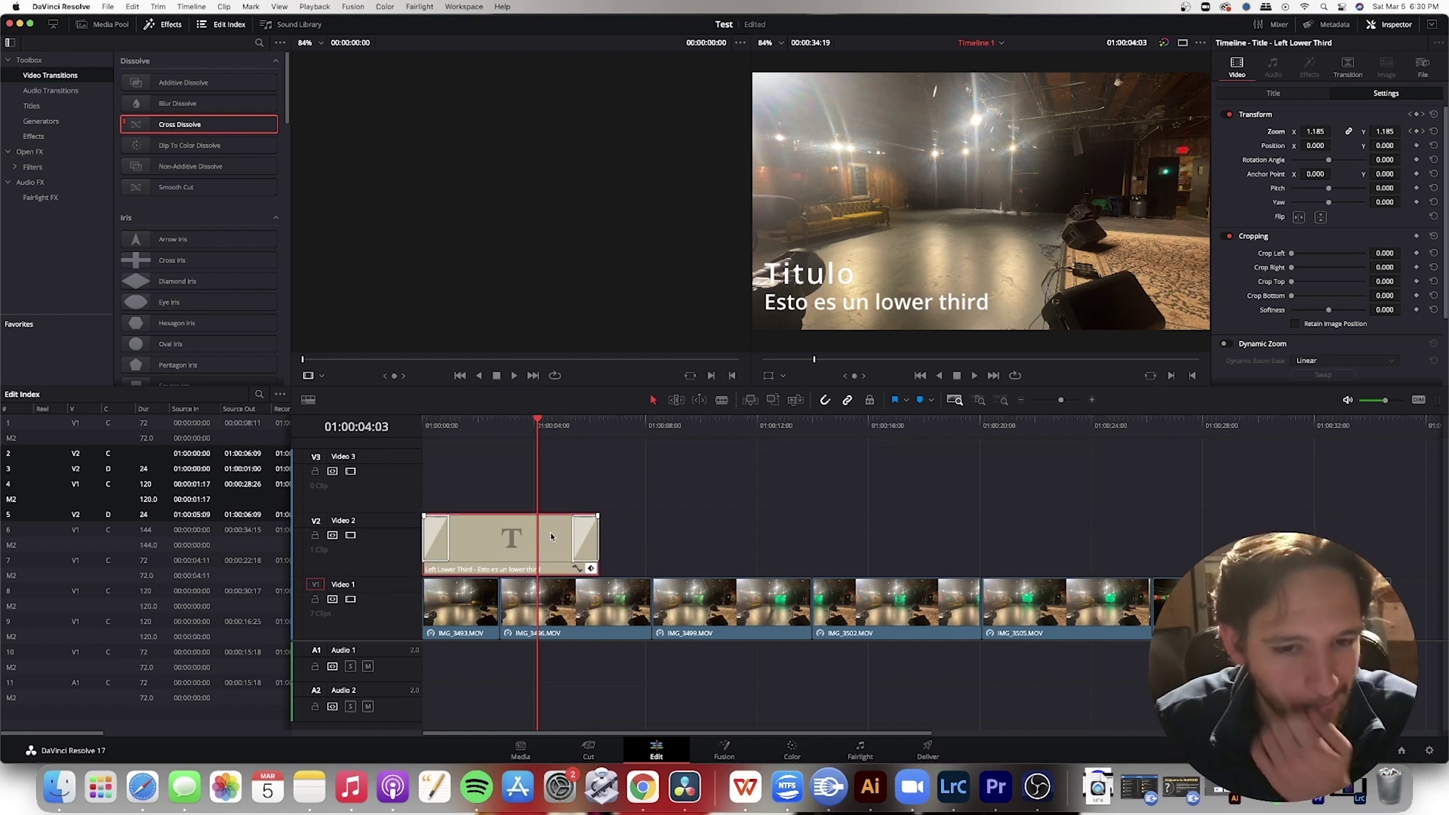
left_click_drag(549, 425, 572, 460)
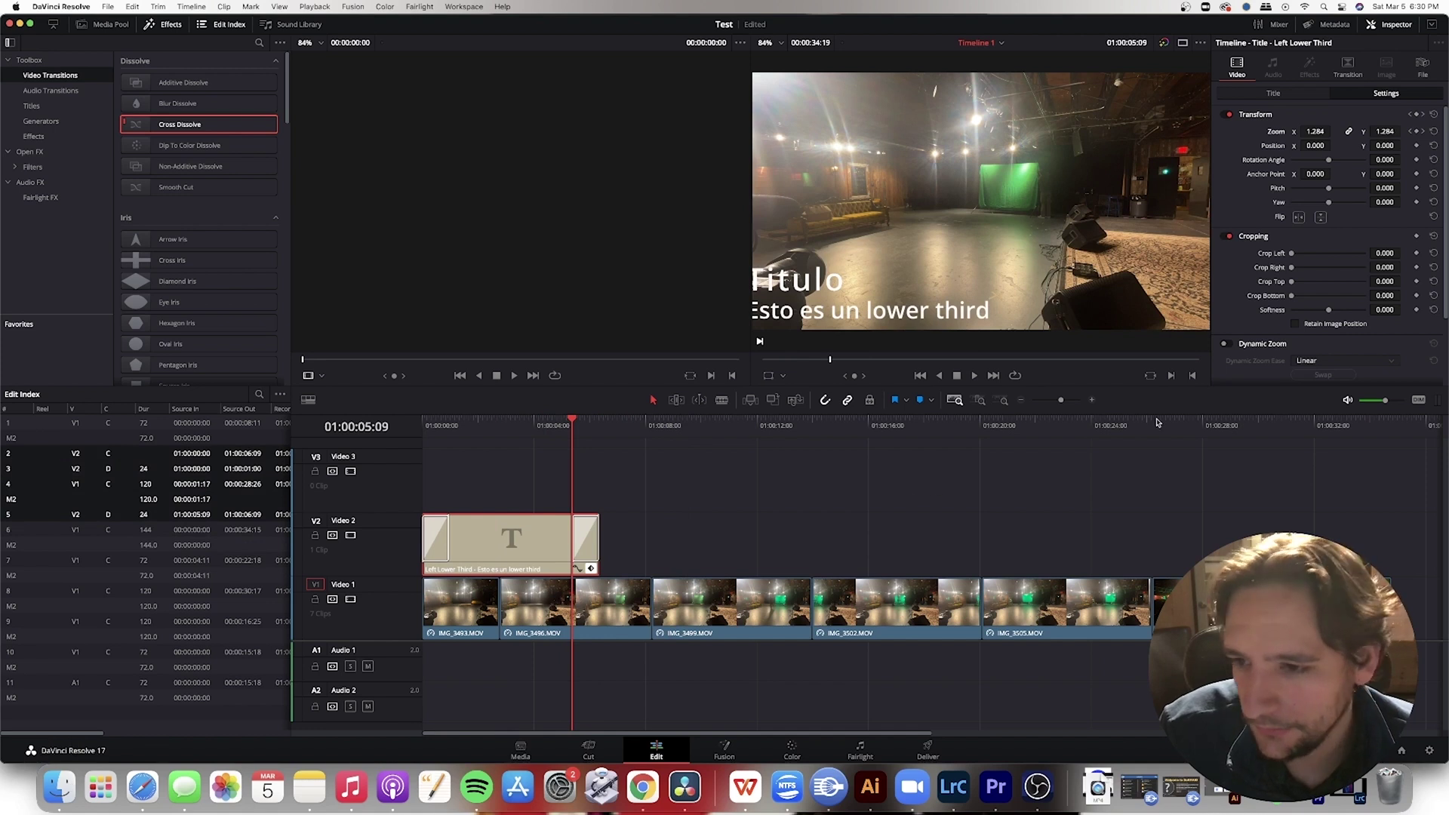
Play the last clip and solo the Audio 1 track to hear its sound
left_click(1230, 425)
key("space")
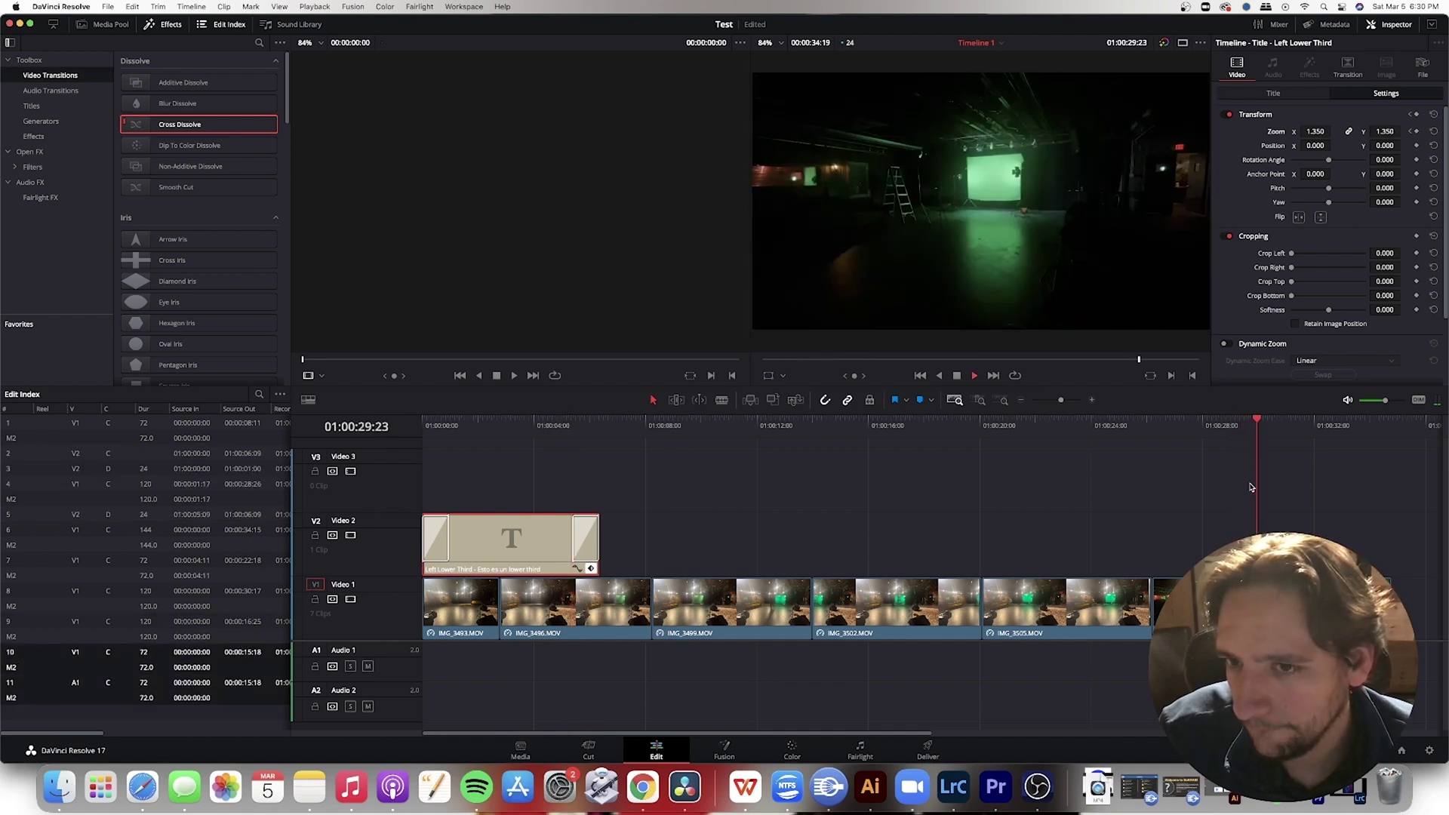
key("space")
left_click(351, 667)
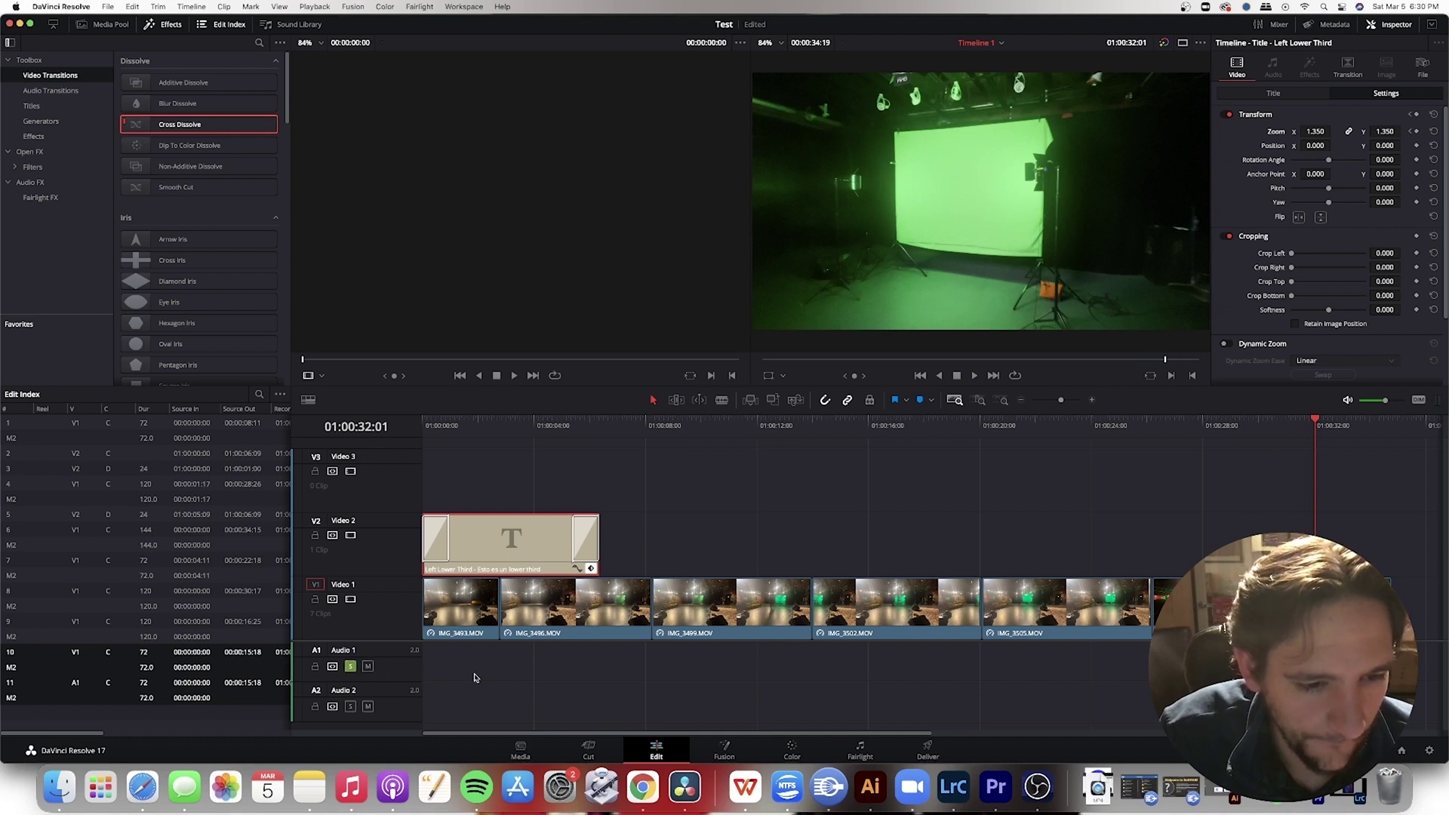
key("space")
Unlink the video and audio of IMG_3511.MOV and delete its audio part
right_click(1350, 670)
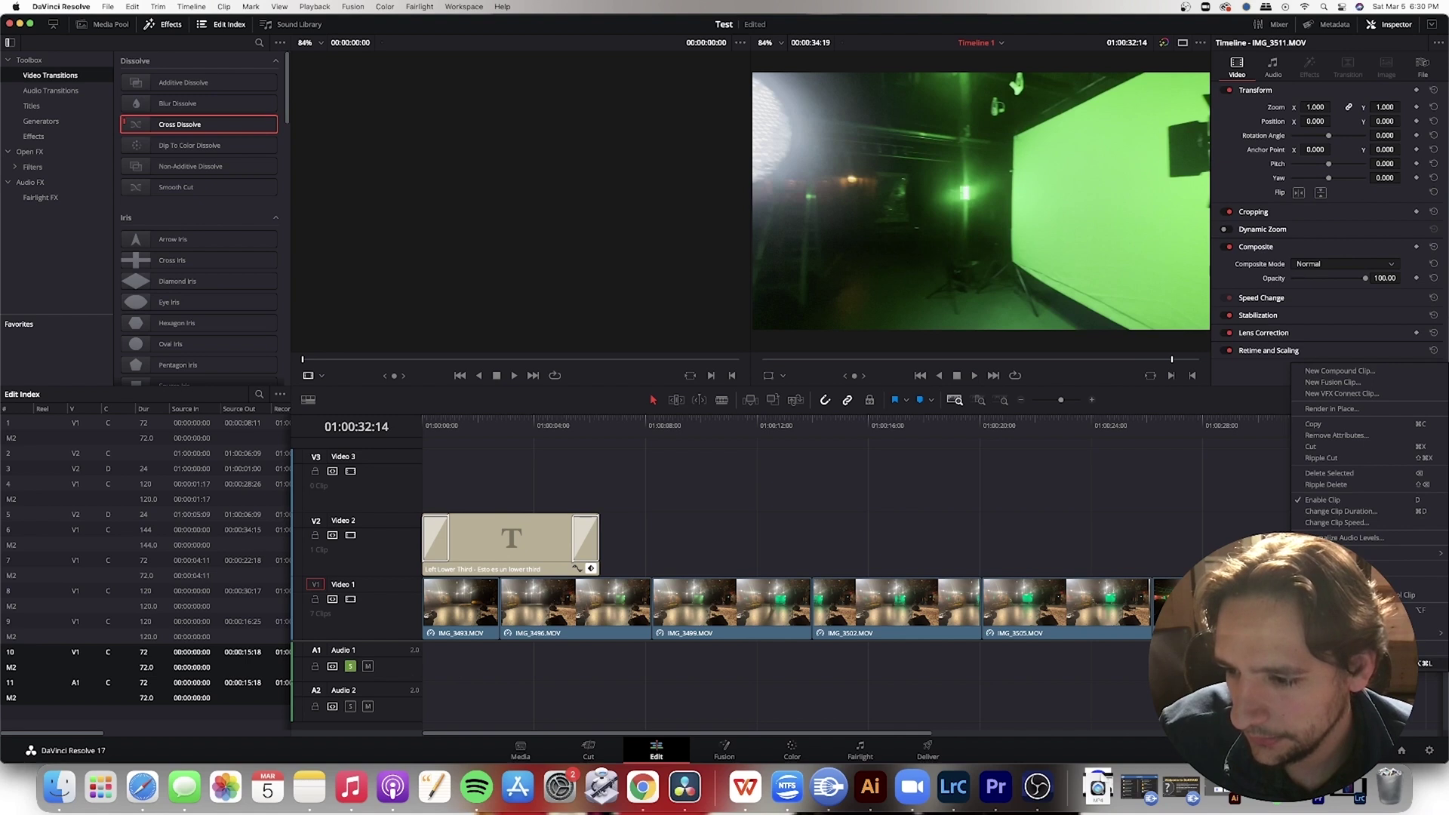
left_click(1351, 664)
left_click(1350, 667)
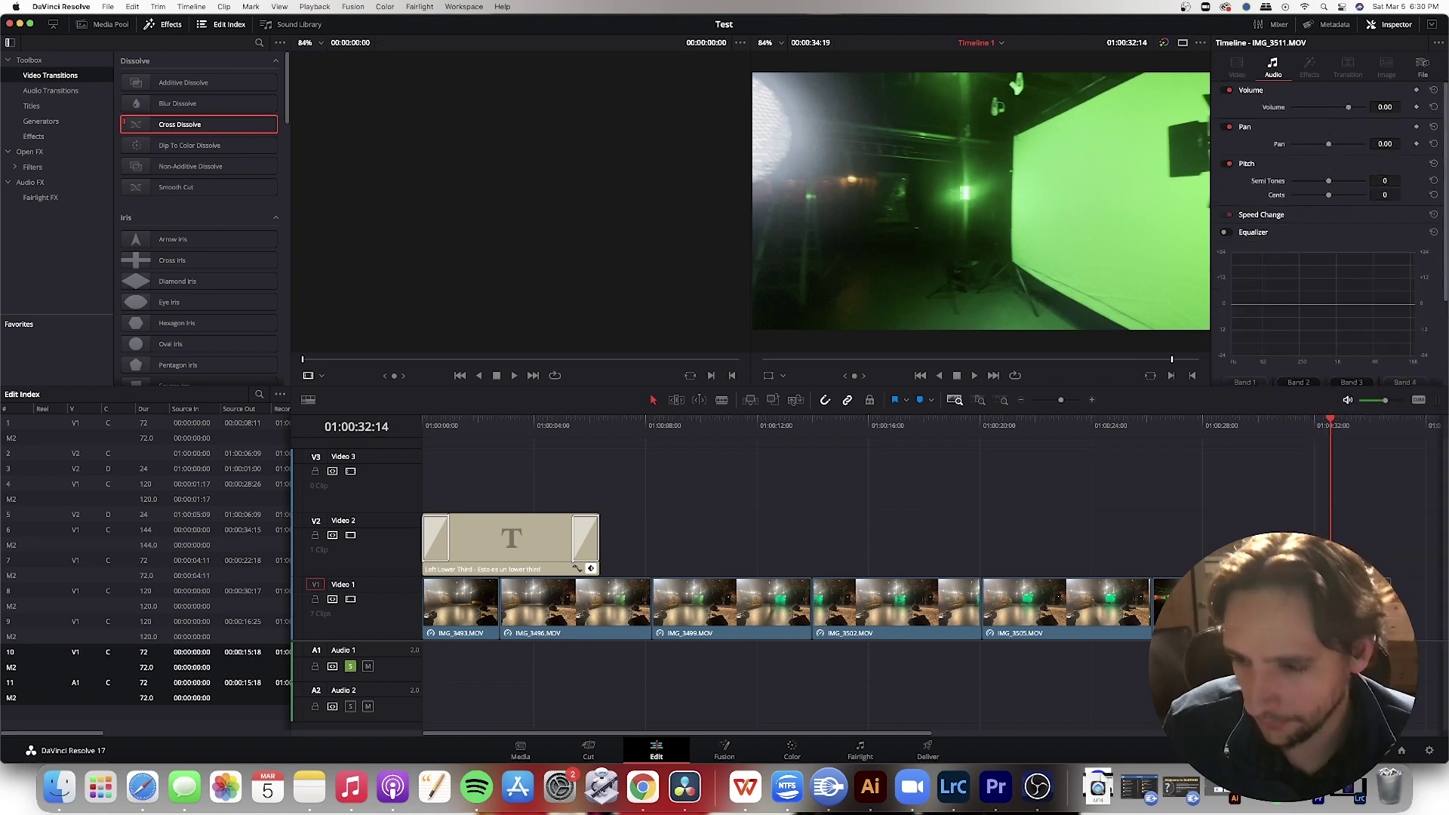
key("Delete")
left_click_drag(828, 735, 584, 731)
From Finder, import the music file in the GS Vid 2 Audio folder into the Cut page's media pool
left_click(520, 751)
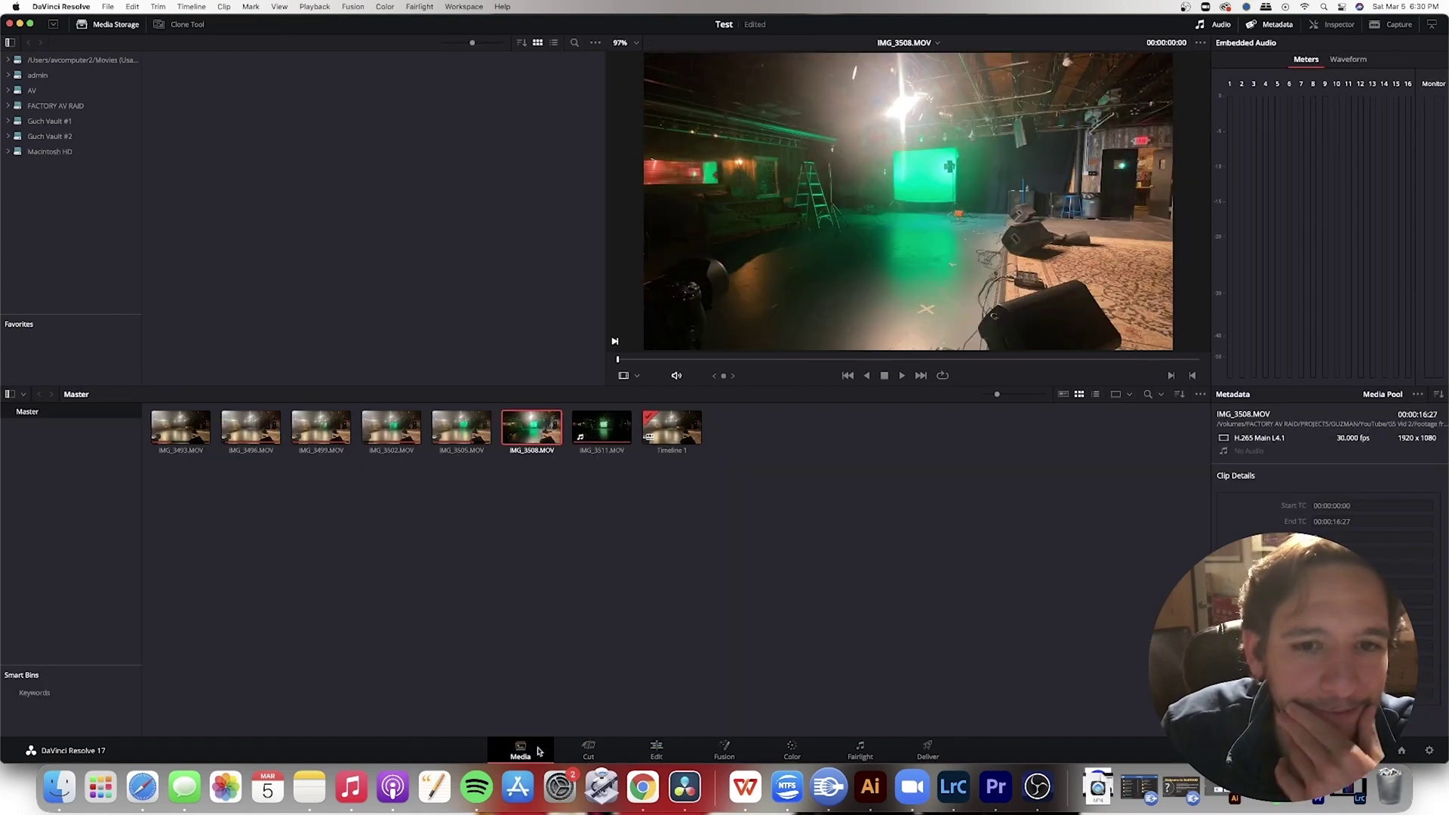
left_click(589, 751)
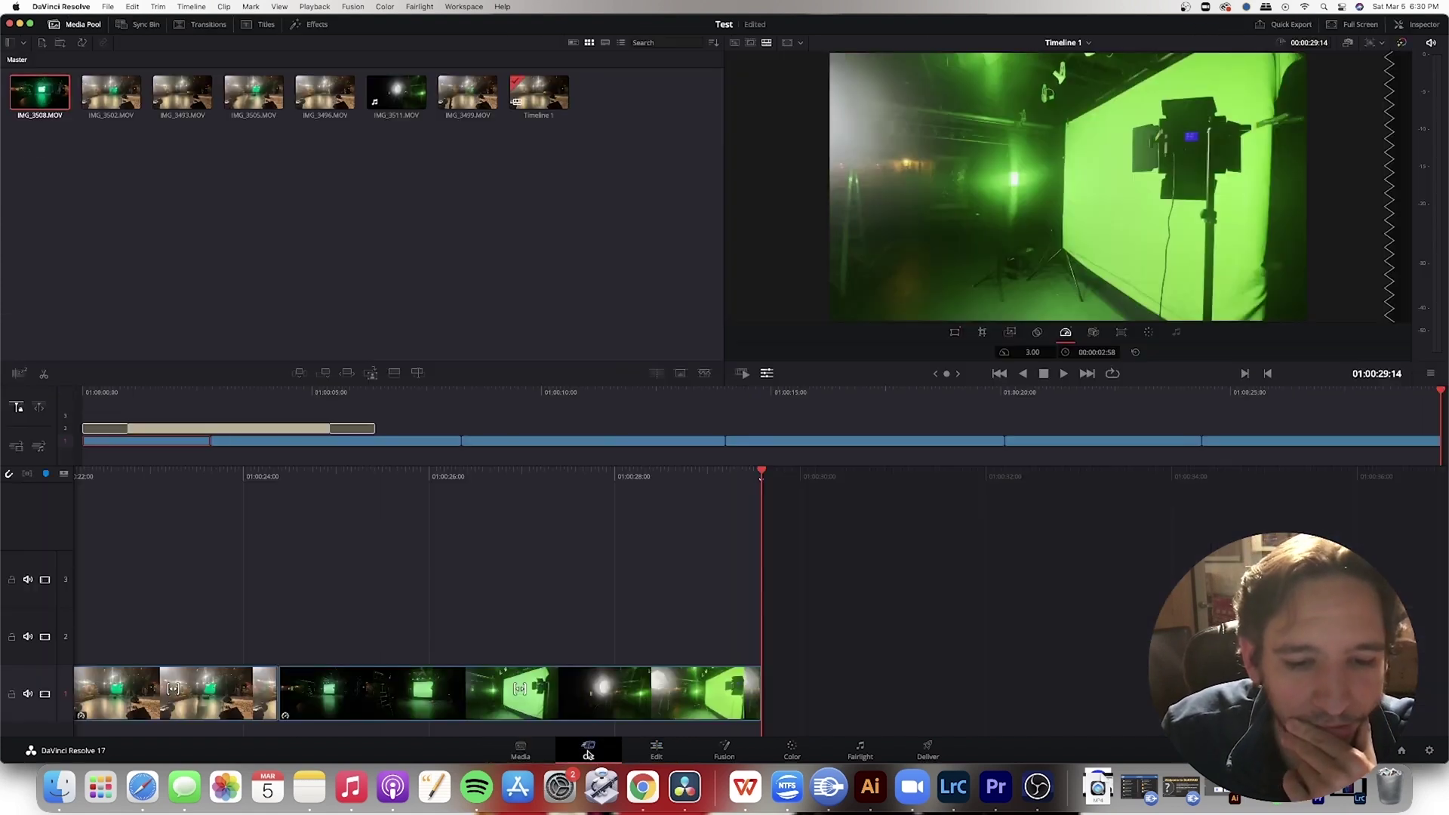
left_click(59, 787)
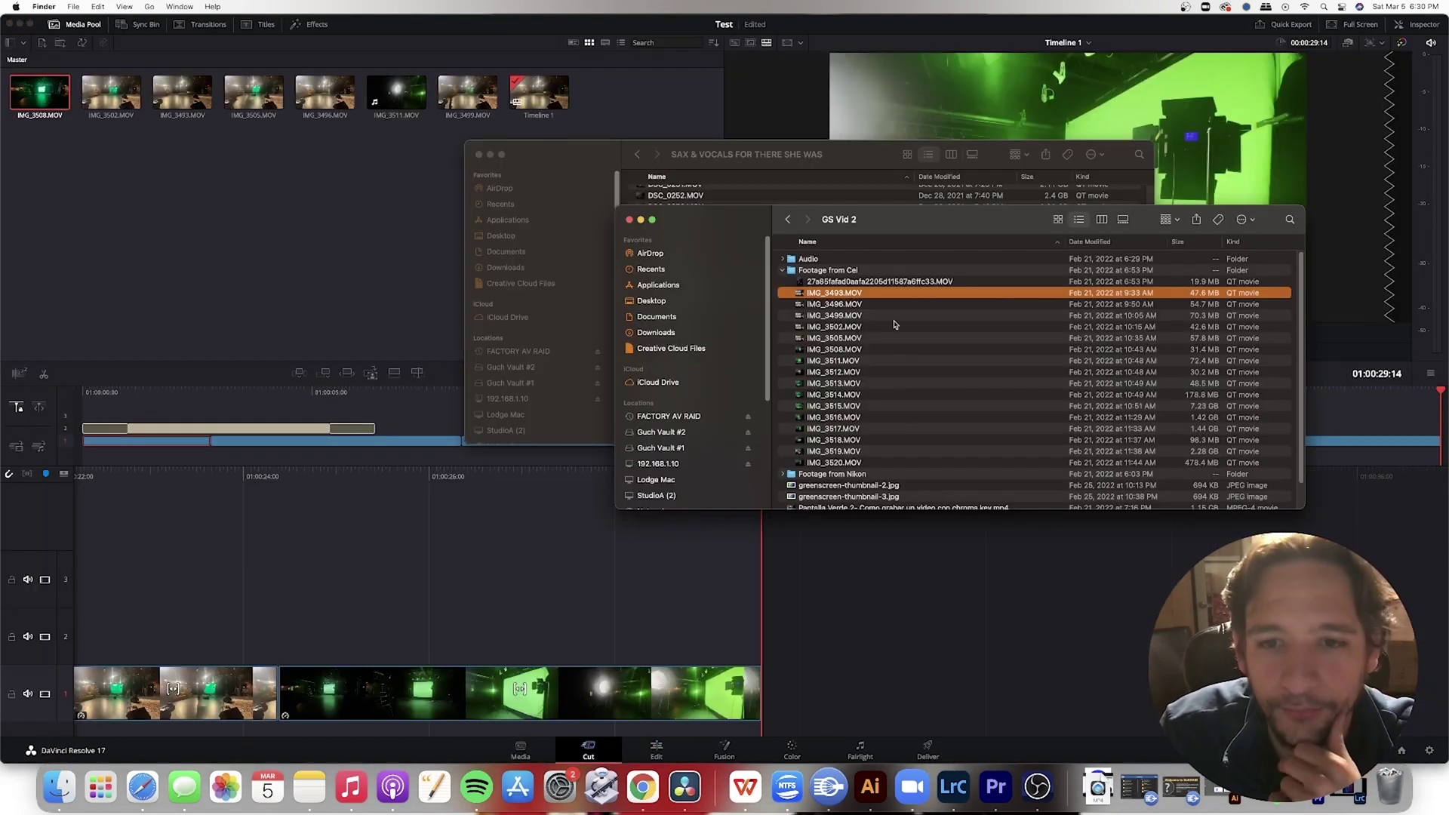
left_click(782, 258)
left_click_drag(842, 282, 307, 194)
left_click(322, 212)
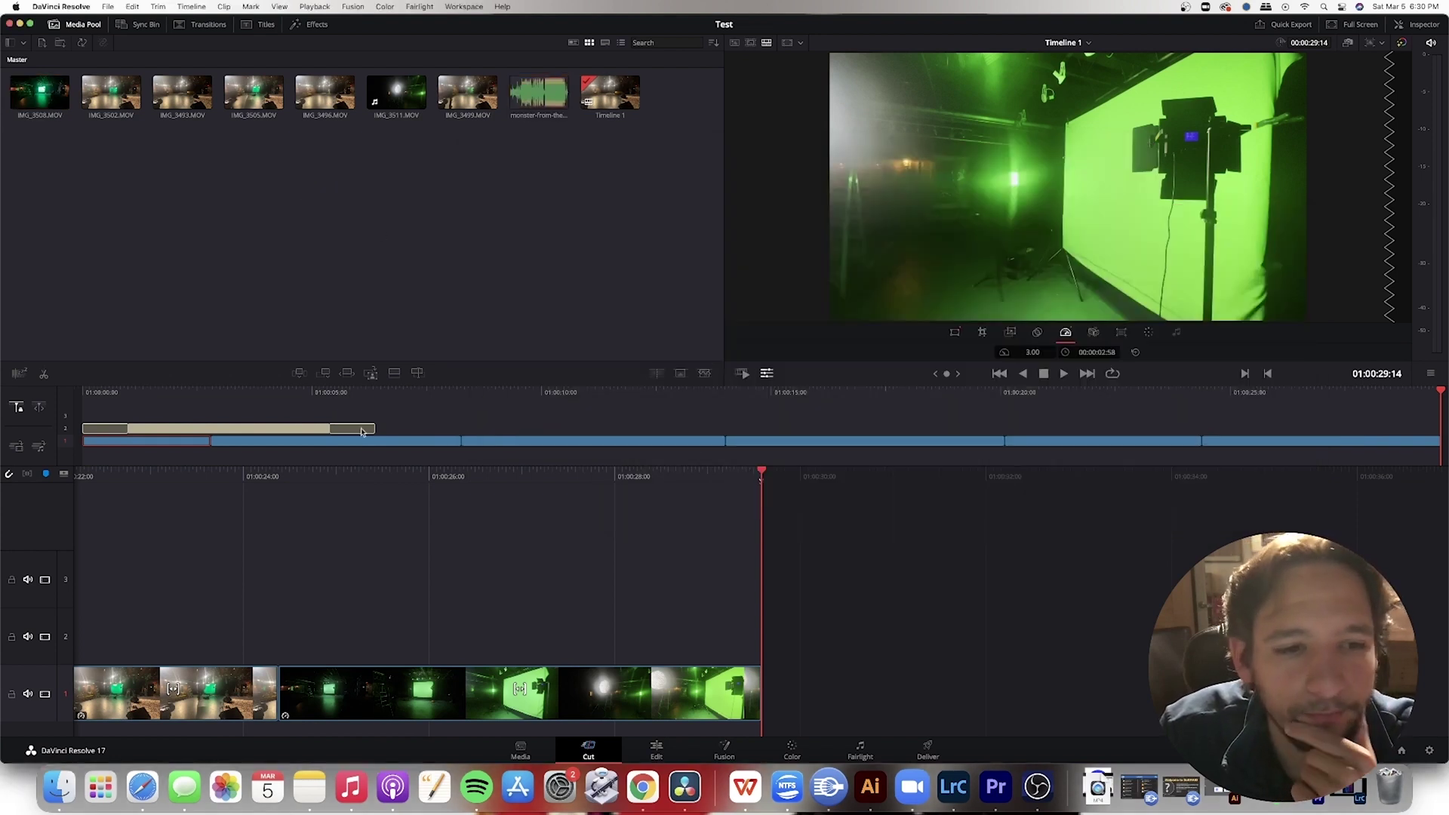
Place the imported music track under the clips from the start of the timeline and return to the Edit page
left_click(538, 104)
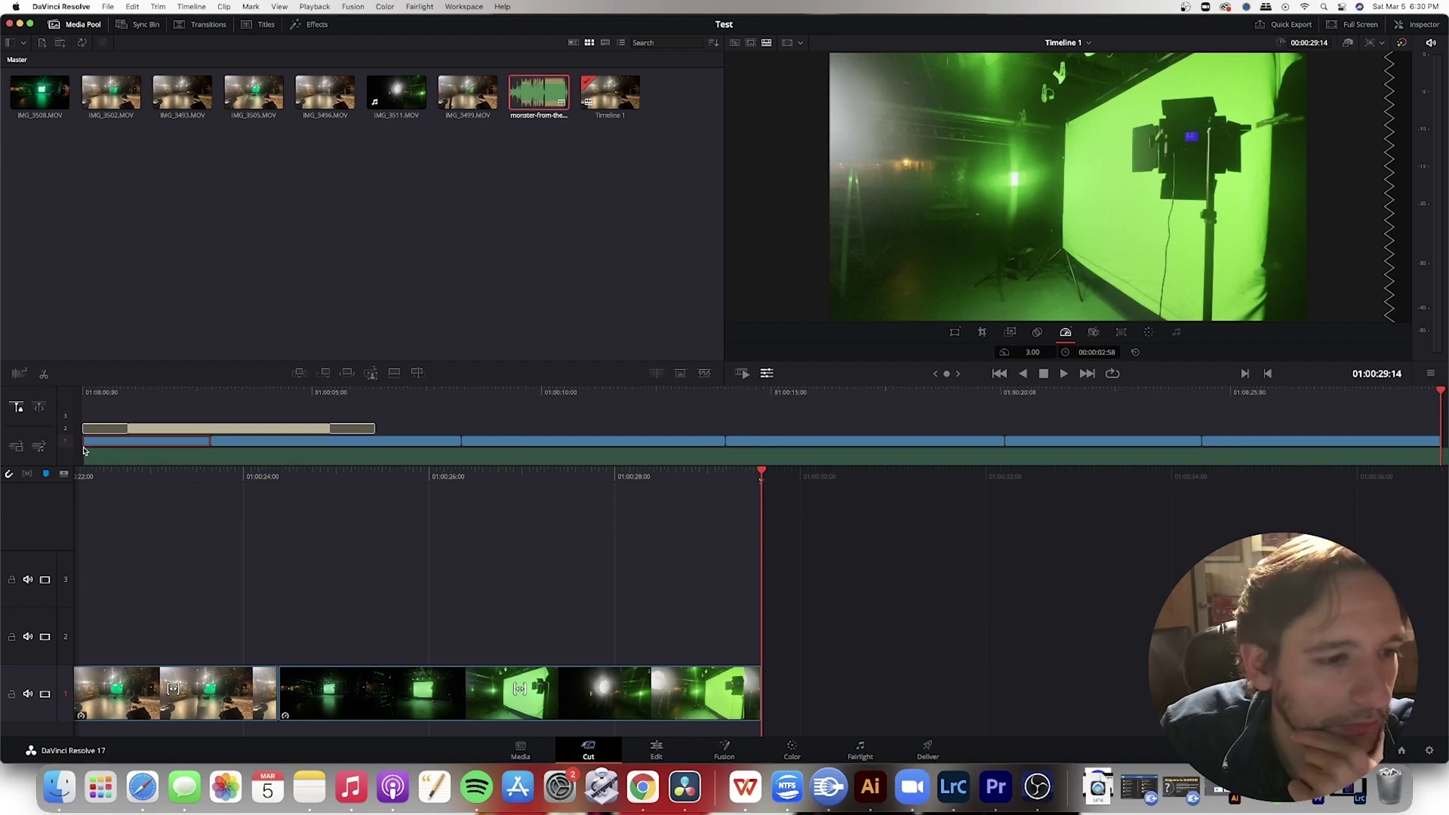
left_click_drag(529, 99, 84, 458)
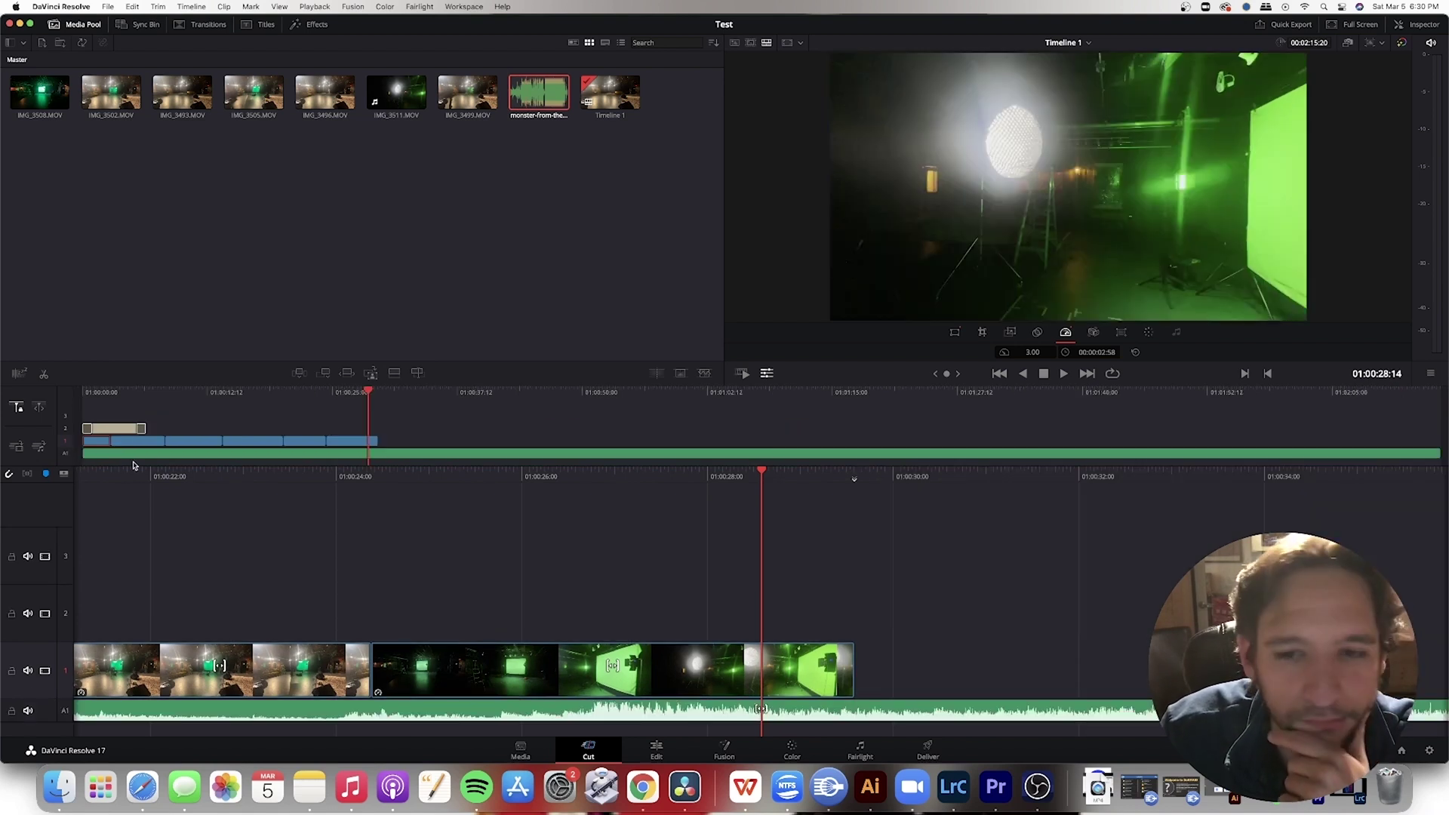
left_click(656, 751)
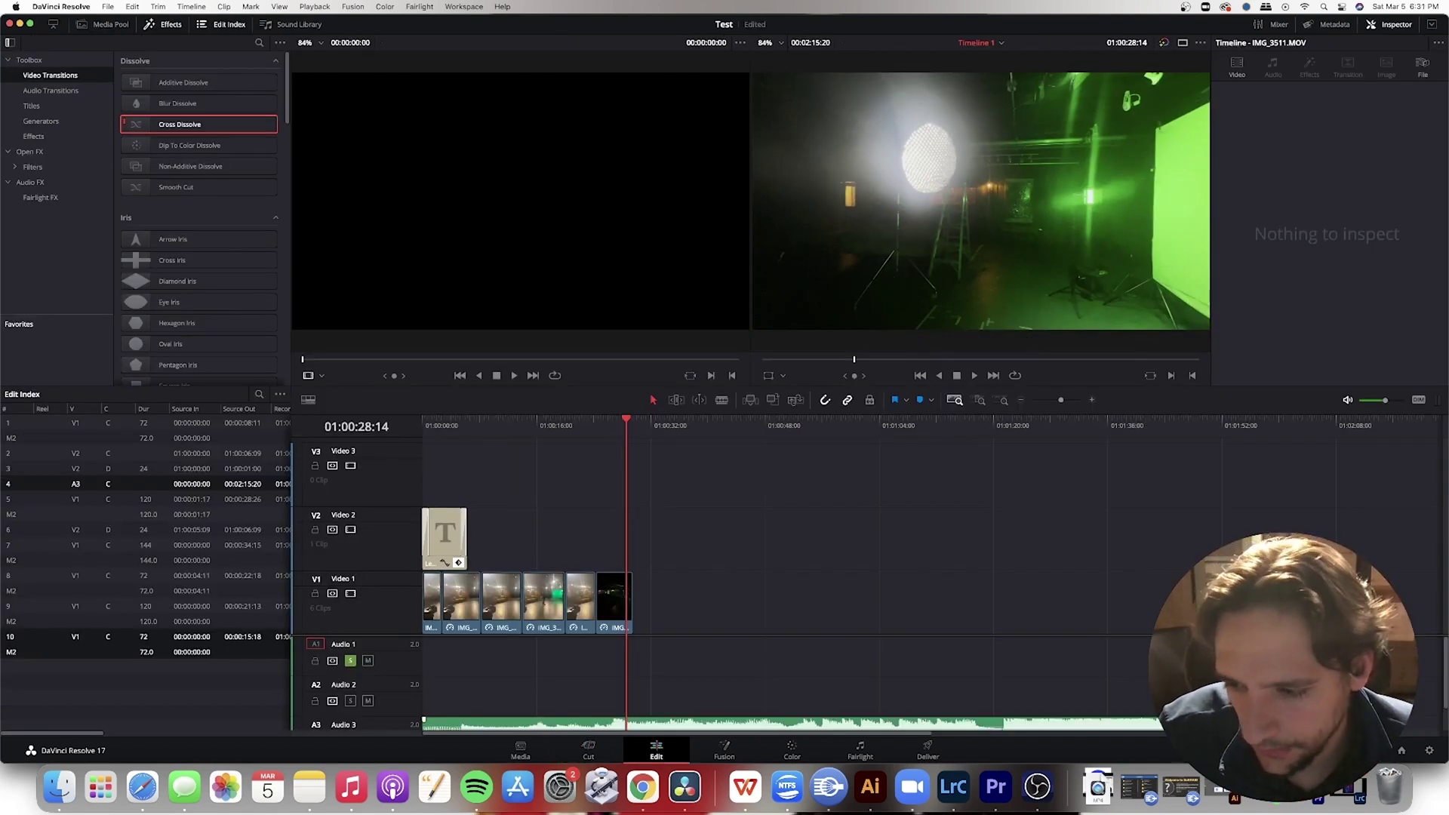
Trim the music to end with the last video clip, turn off Audio 1's solo and move the music clip onto Audio 1
left_click_drag(1391, 724, 638, 693)
left_click(351, 661)
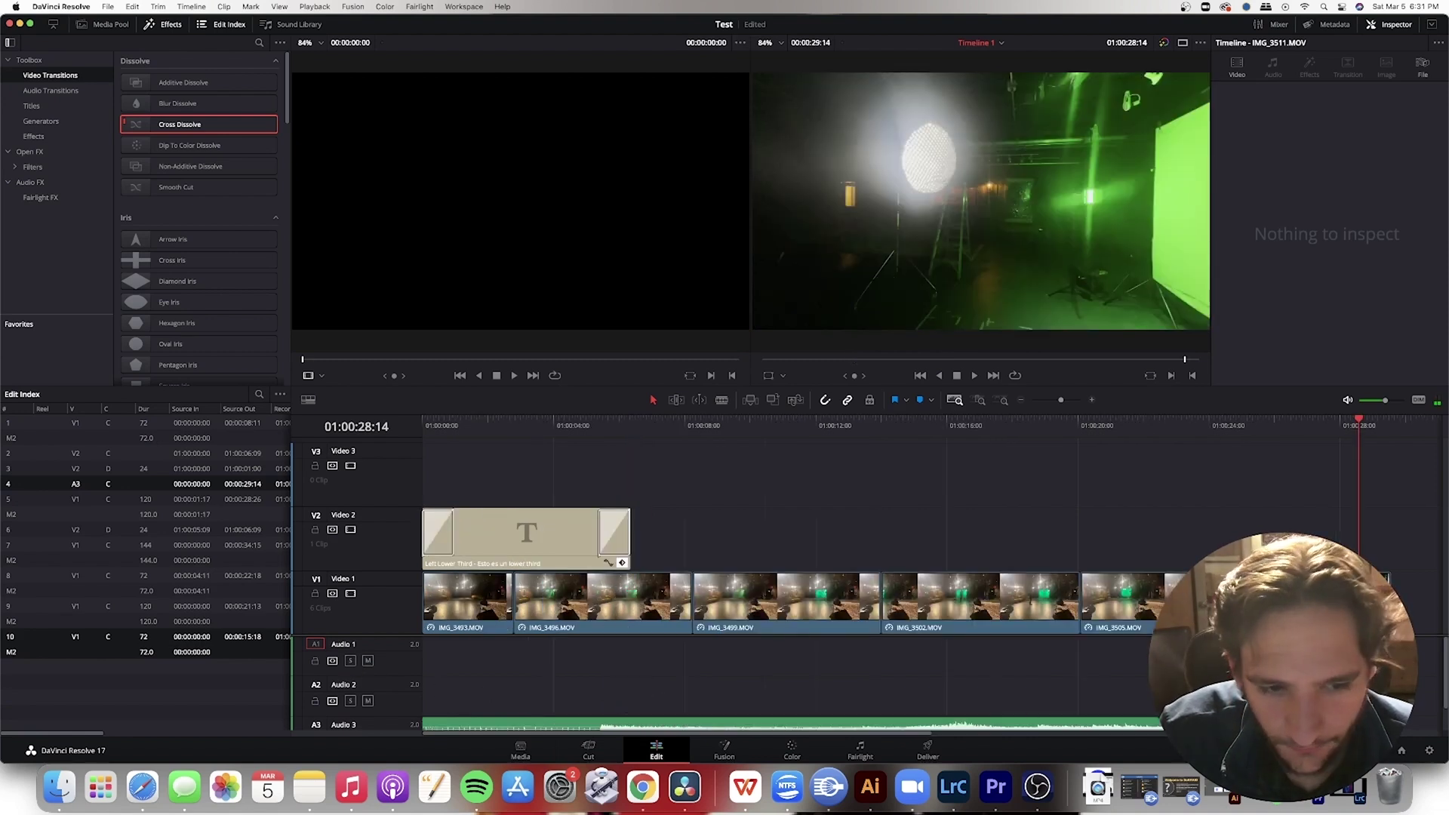
left_click_drag(472, 723, 608, 687)
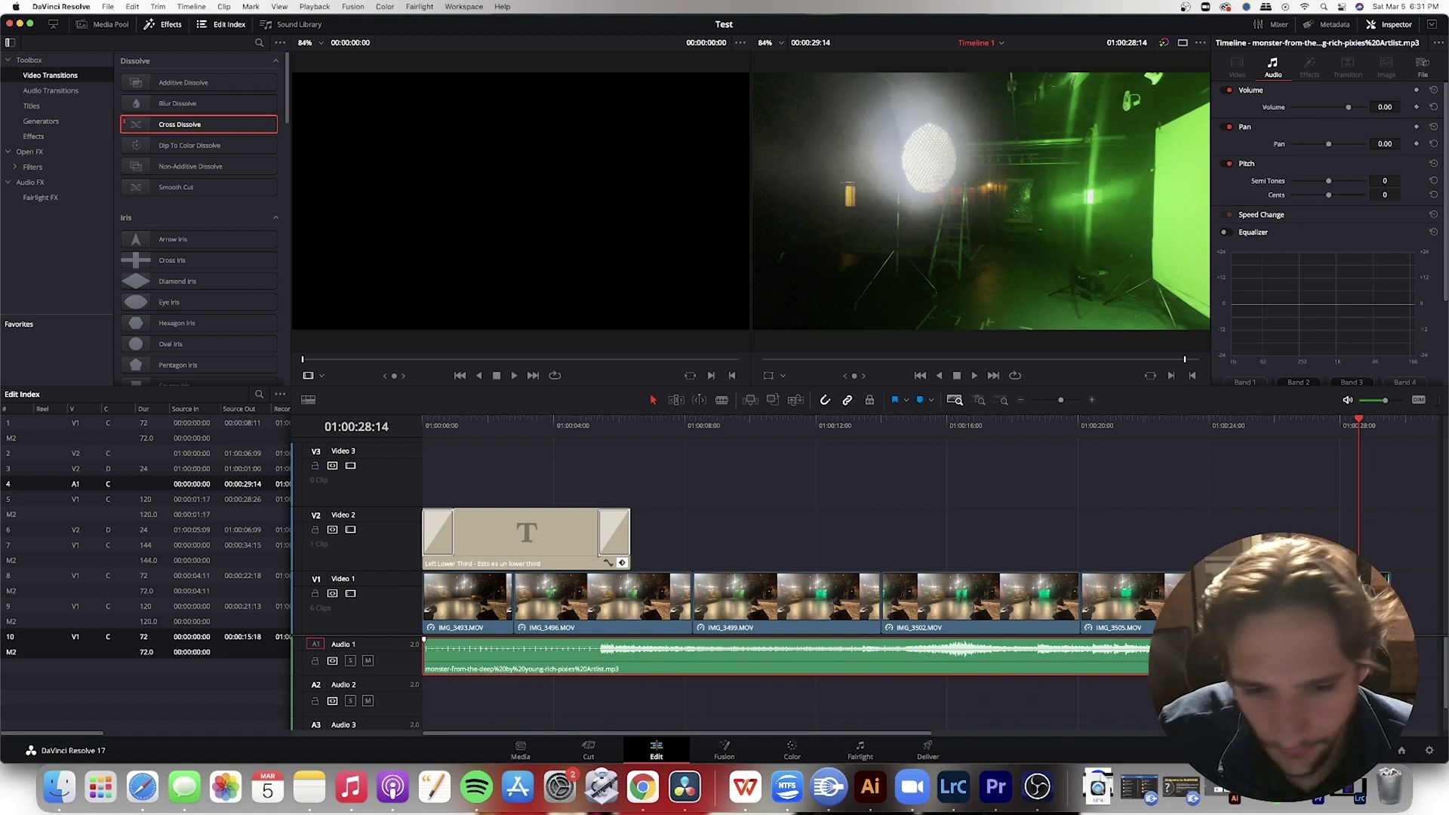
Try a Cross Fade -3 dB audio transition at the end of the music clip and delete it again
left_click(49, 90)
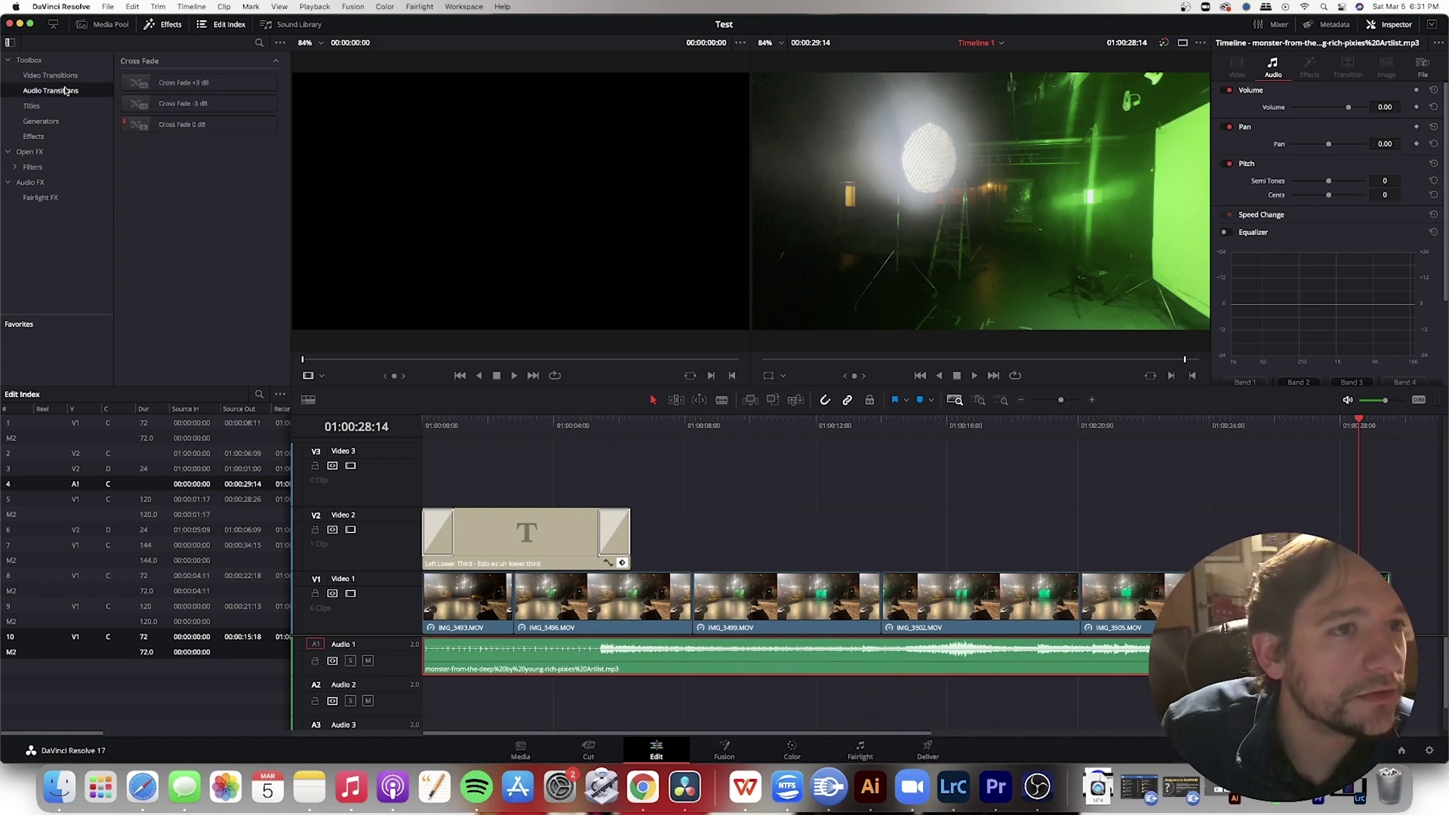
left_click_drag(193, 109, 1385, 590)
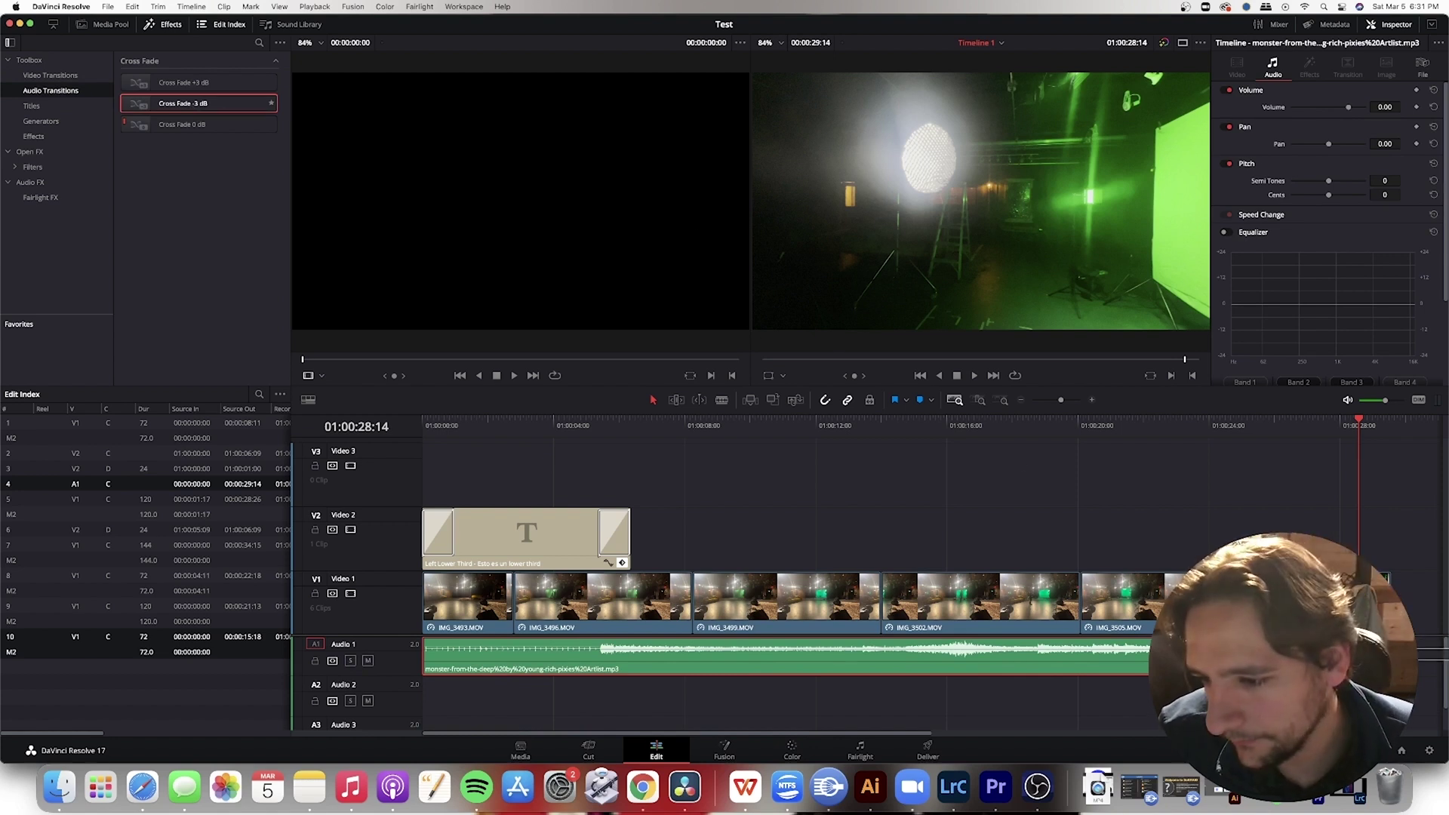
left_click_drag(1385, 646, 1385, 655)
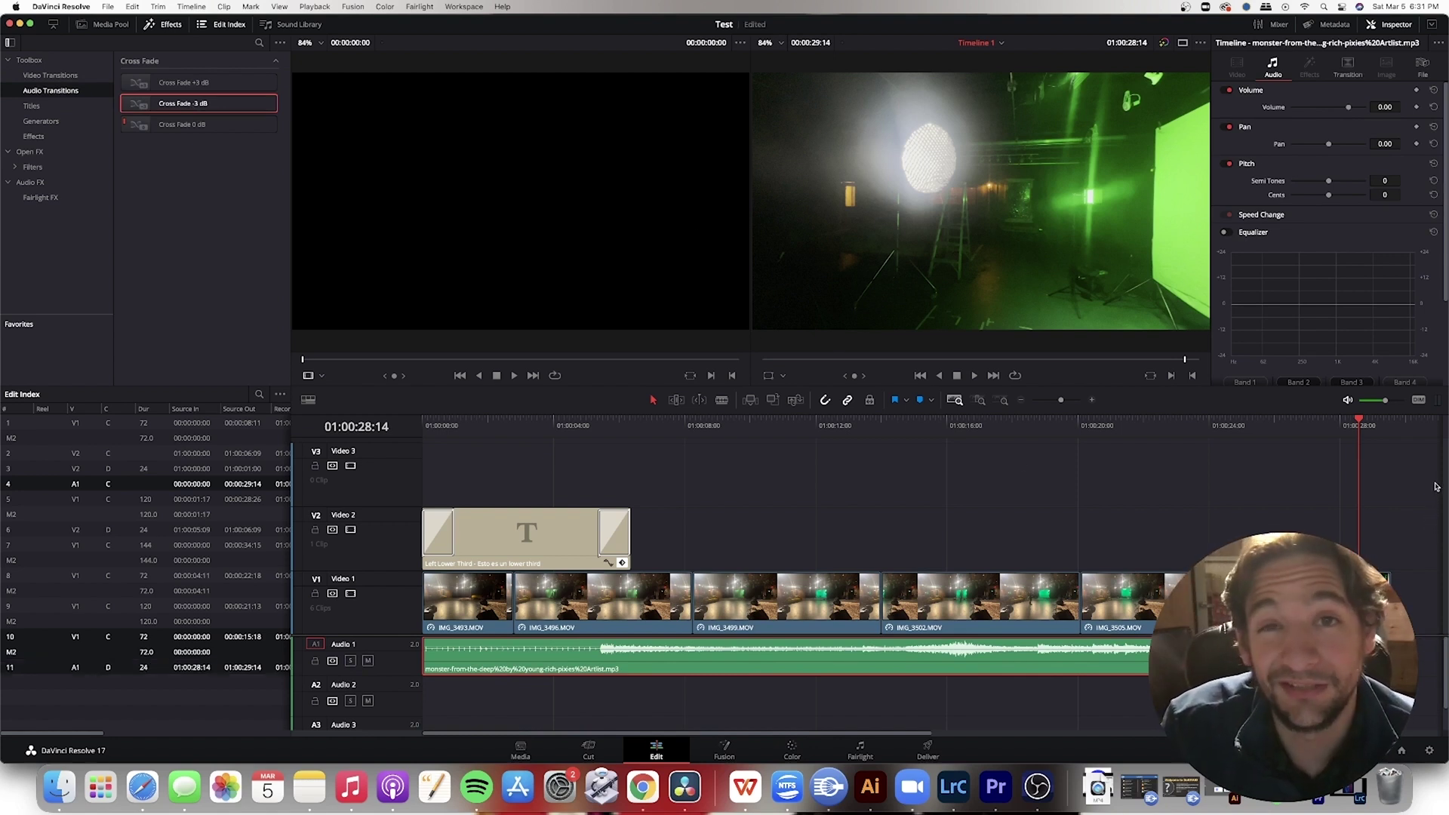
left_click(1376, 654)
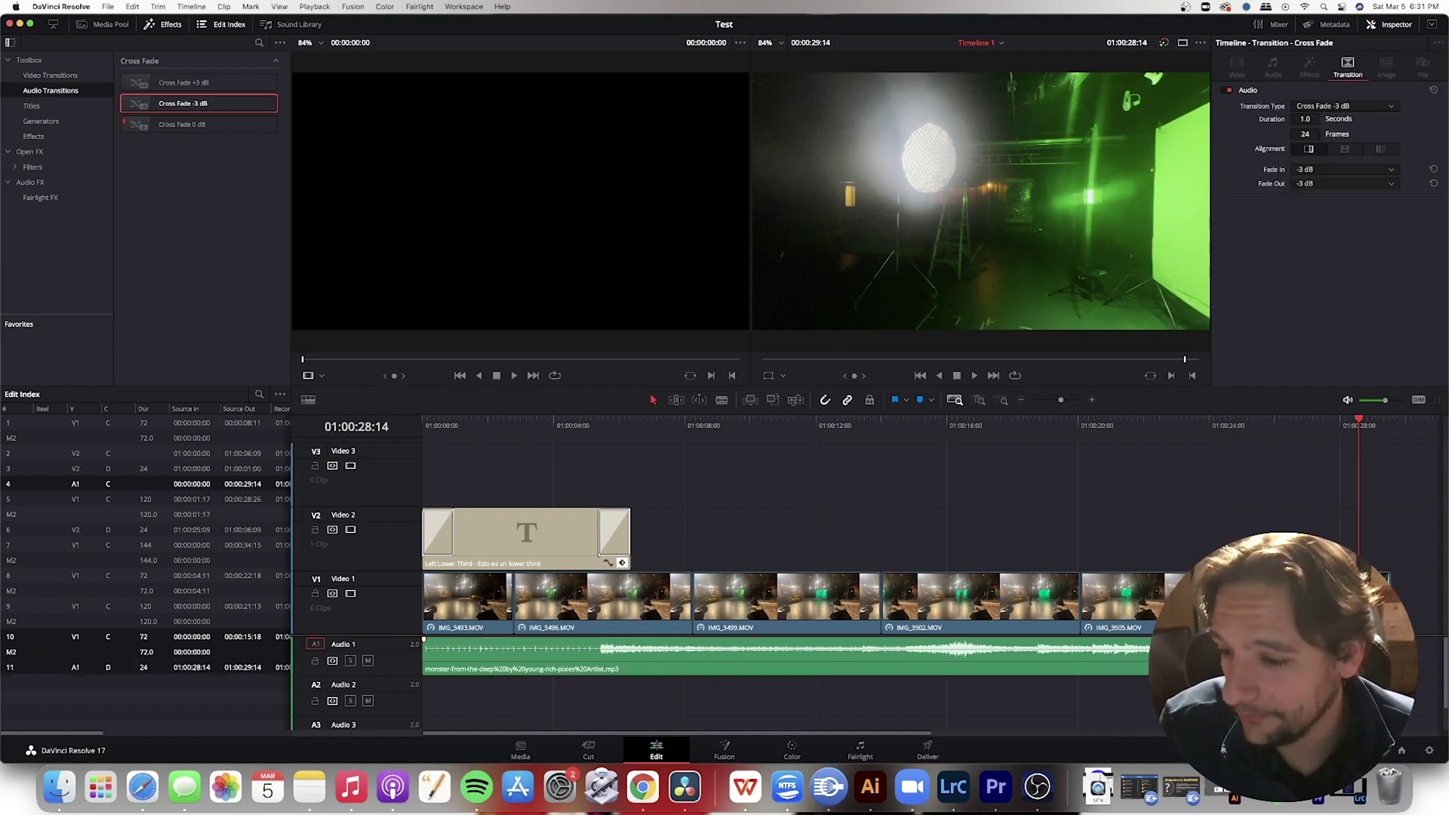
key("BackSpace")
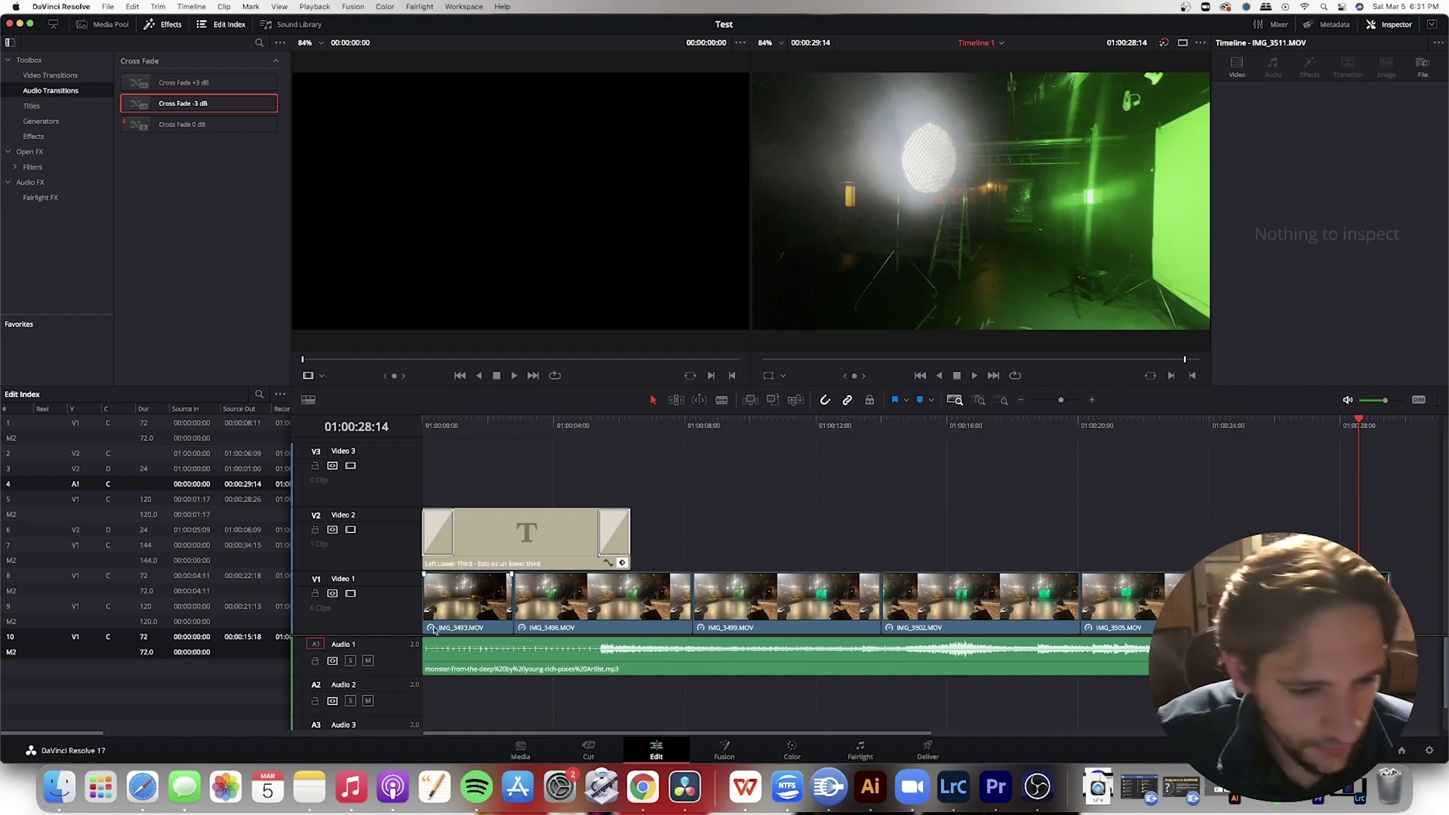
Select the music clip on Audio 1 and turn off that track's auto track selector
left_click(415, 664)
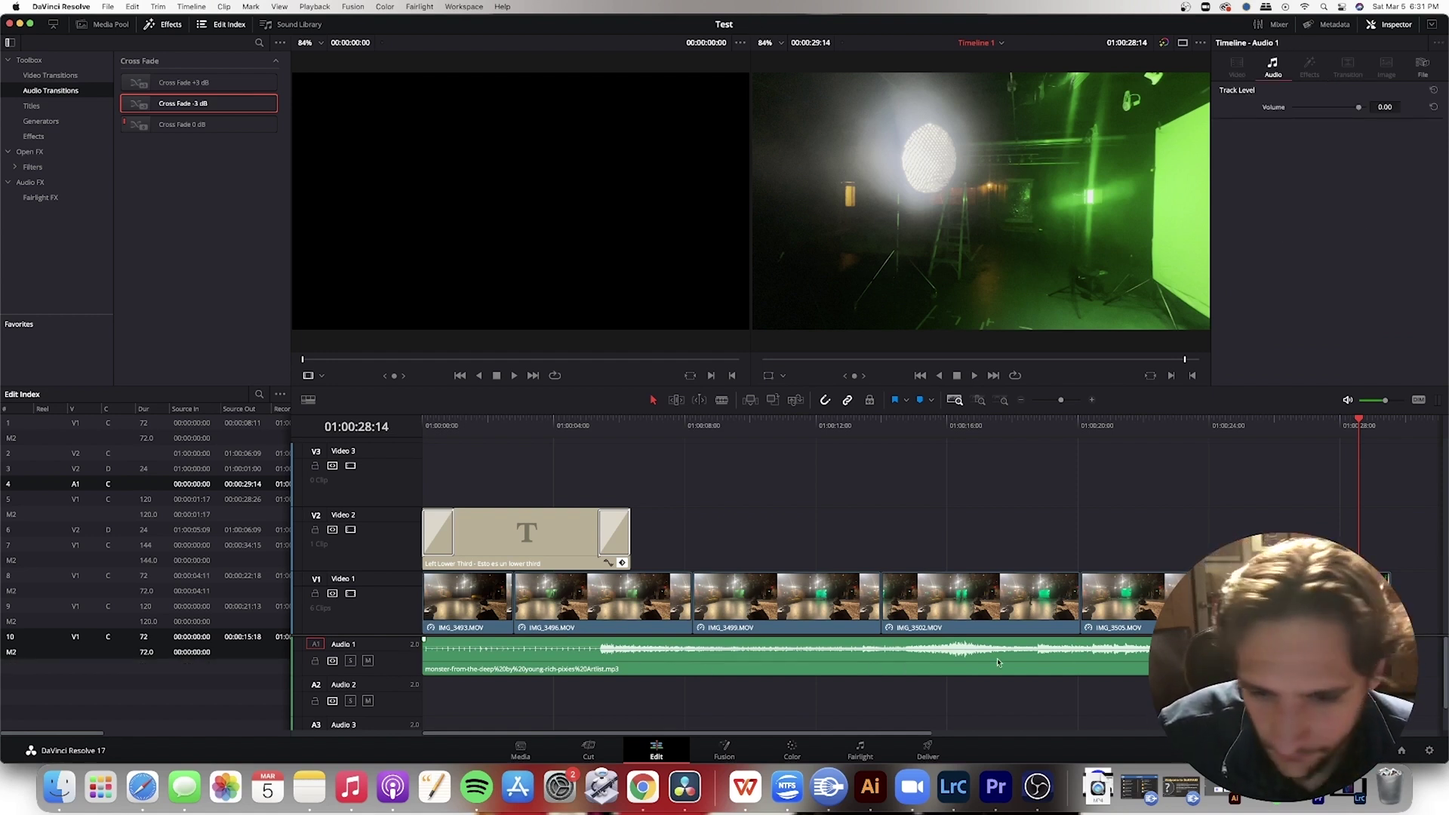
left_click(953, 660)
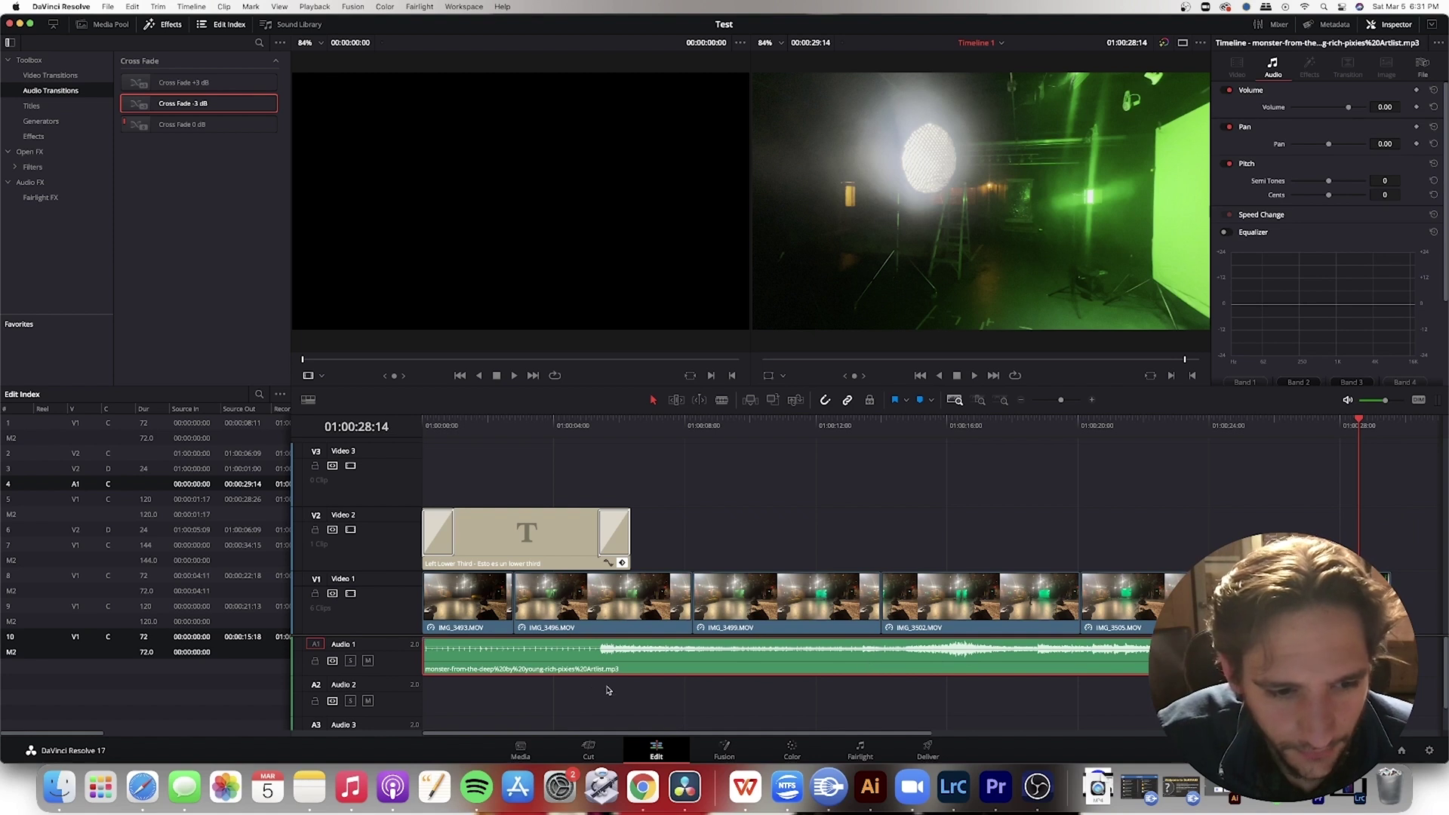
left_click(332, 662)
left_click(409, 666)
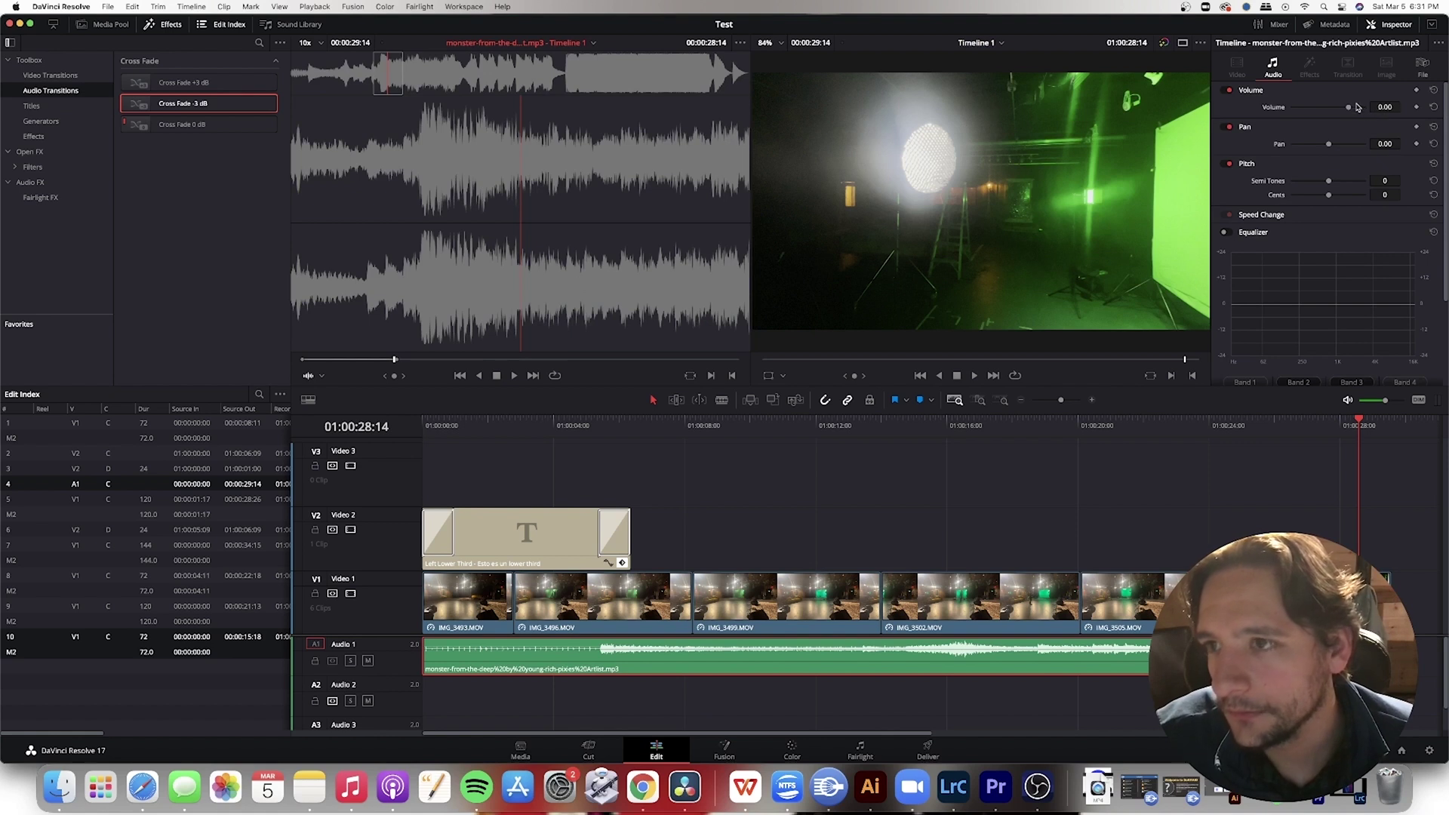
Keyframe the music's volume from 0.00 at 01:00:25:07 down to -100.00, placing the final keyframe near the clip's end
left_click_drag(1359, 426, 1252, 427)
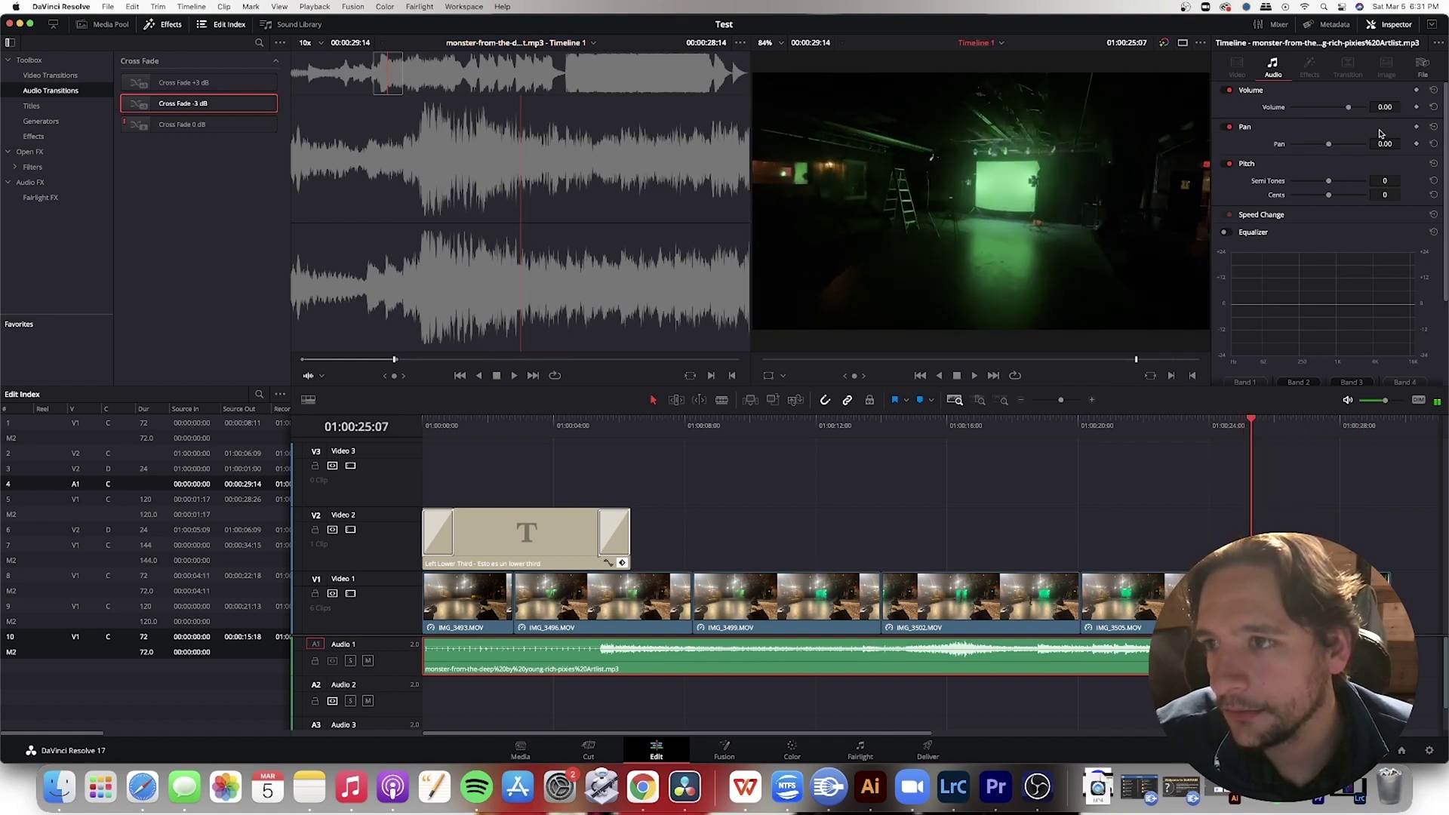
left_click(1416, 108)
left_click_drag(1252, 425, 1336, 426)
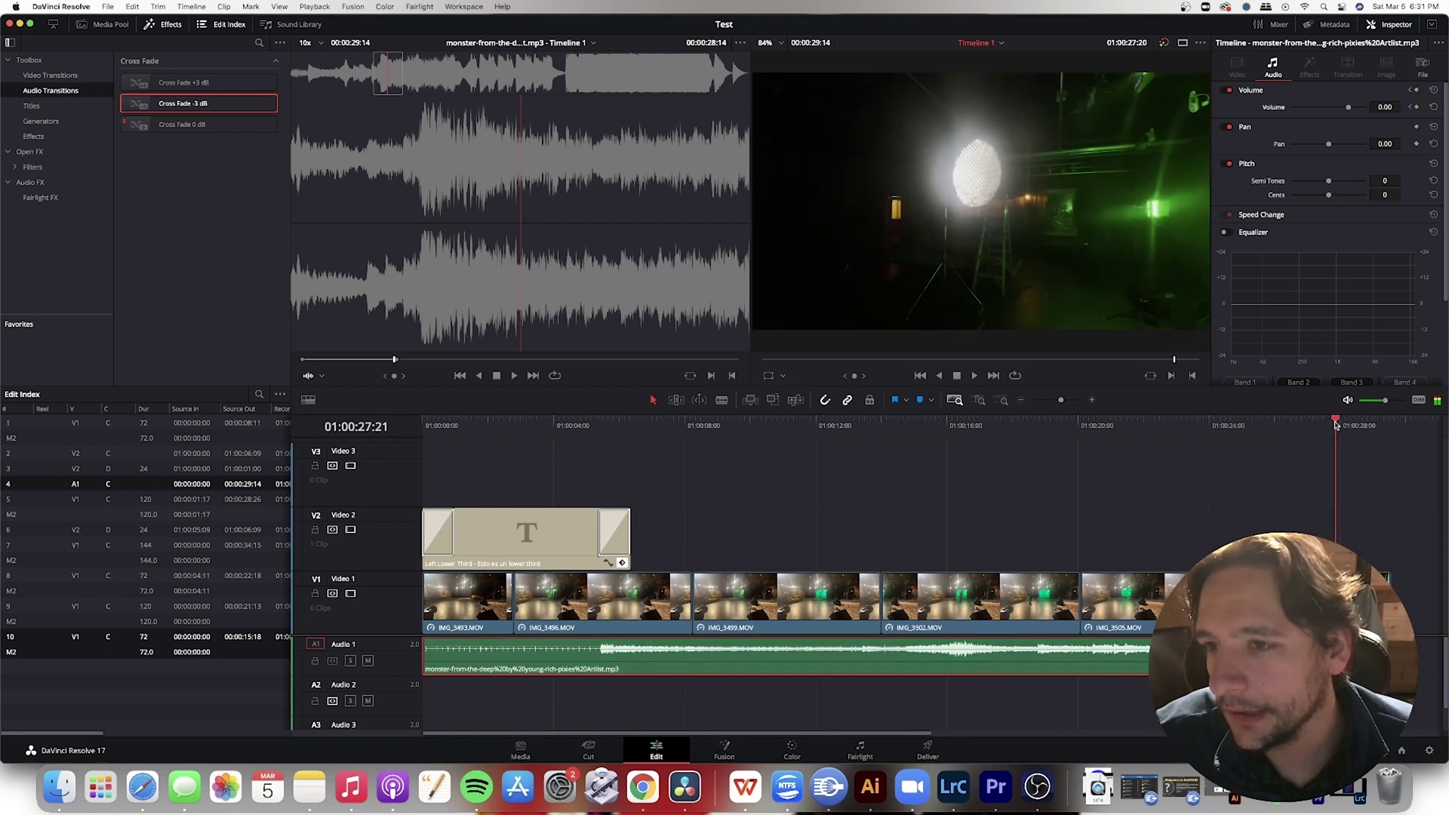
left_click_drag(1350, 110, 1242, 116)
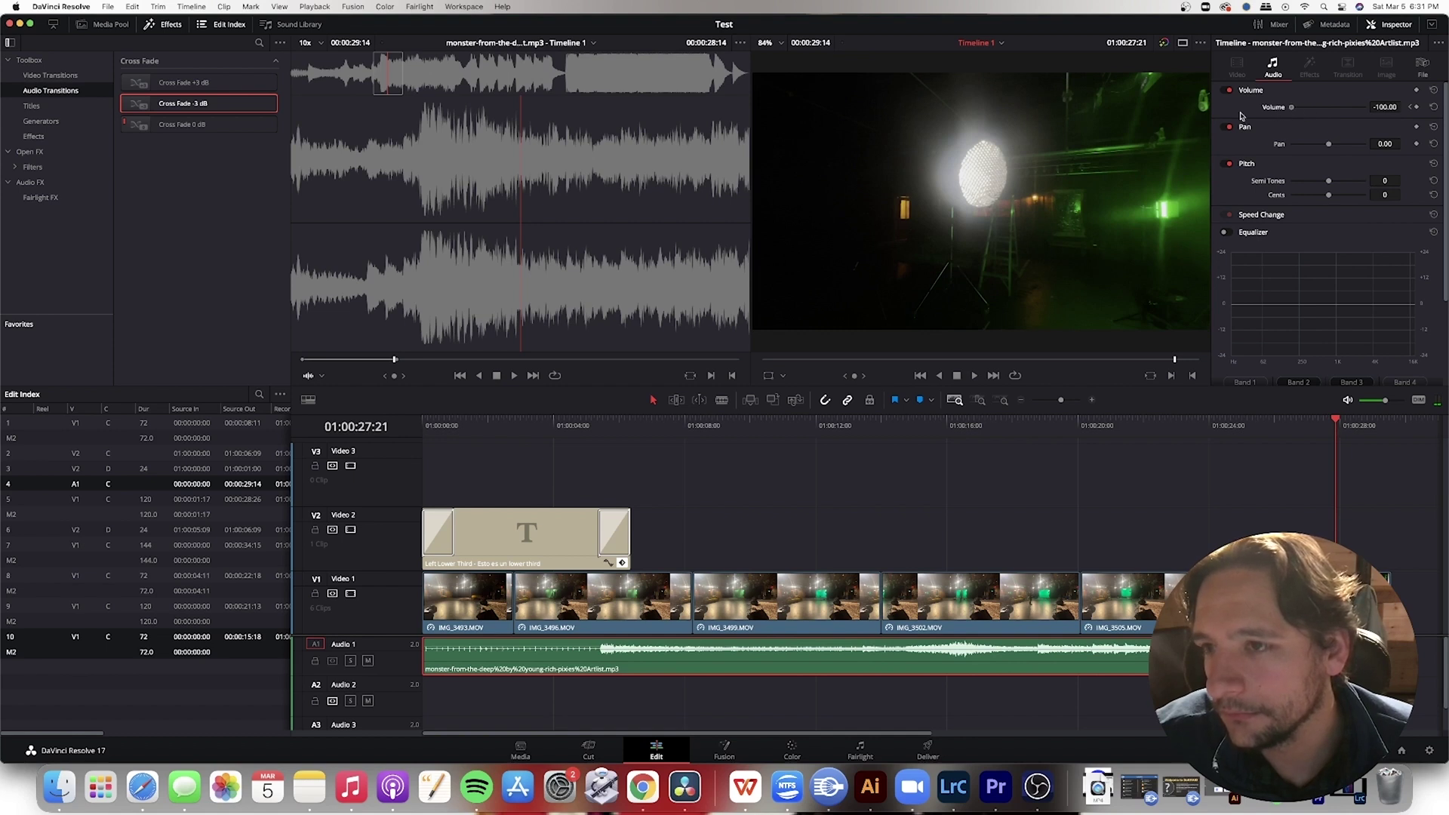
left_click_drag(1336, 664, 1371, 665)
Open the music clip's volume curve and smooth the fade-out with eased keyframe interpolation, reshaping the curve
left_click(1368, 668)
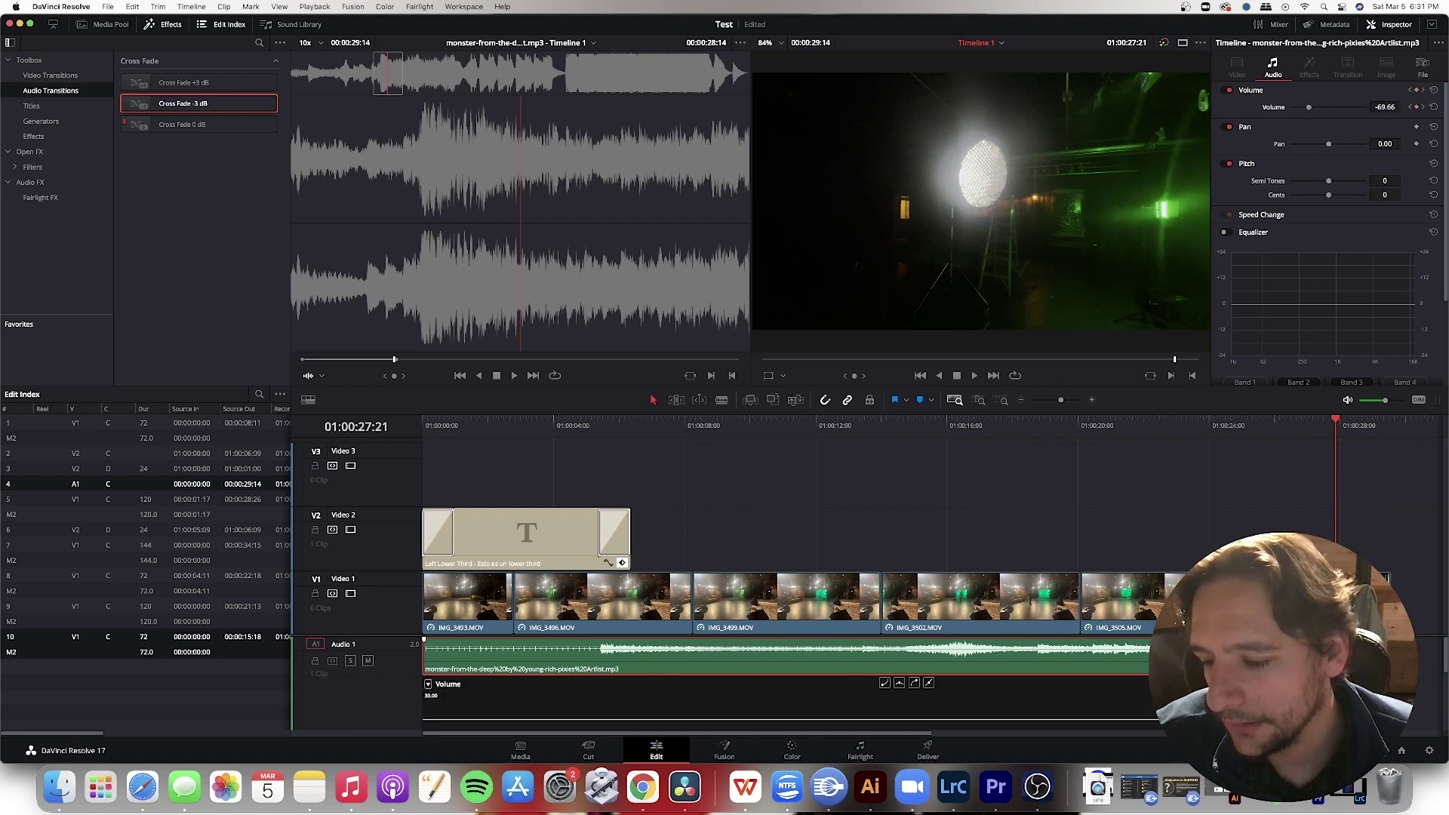
scroll(1368, 668, "down", 3)
scroll(1368, 668, "up", 3)
scroll(1368, 669, "down", 2)
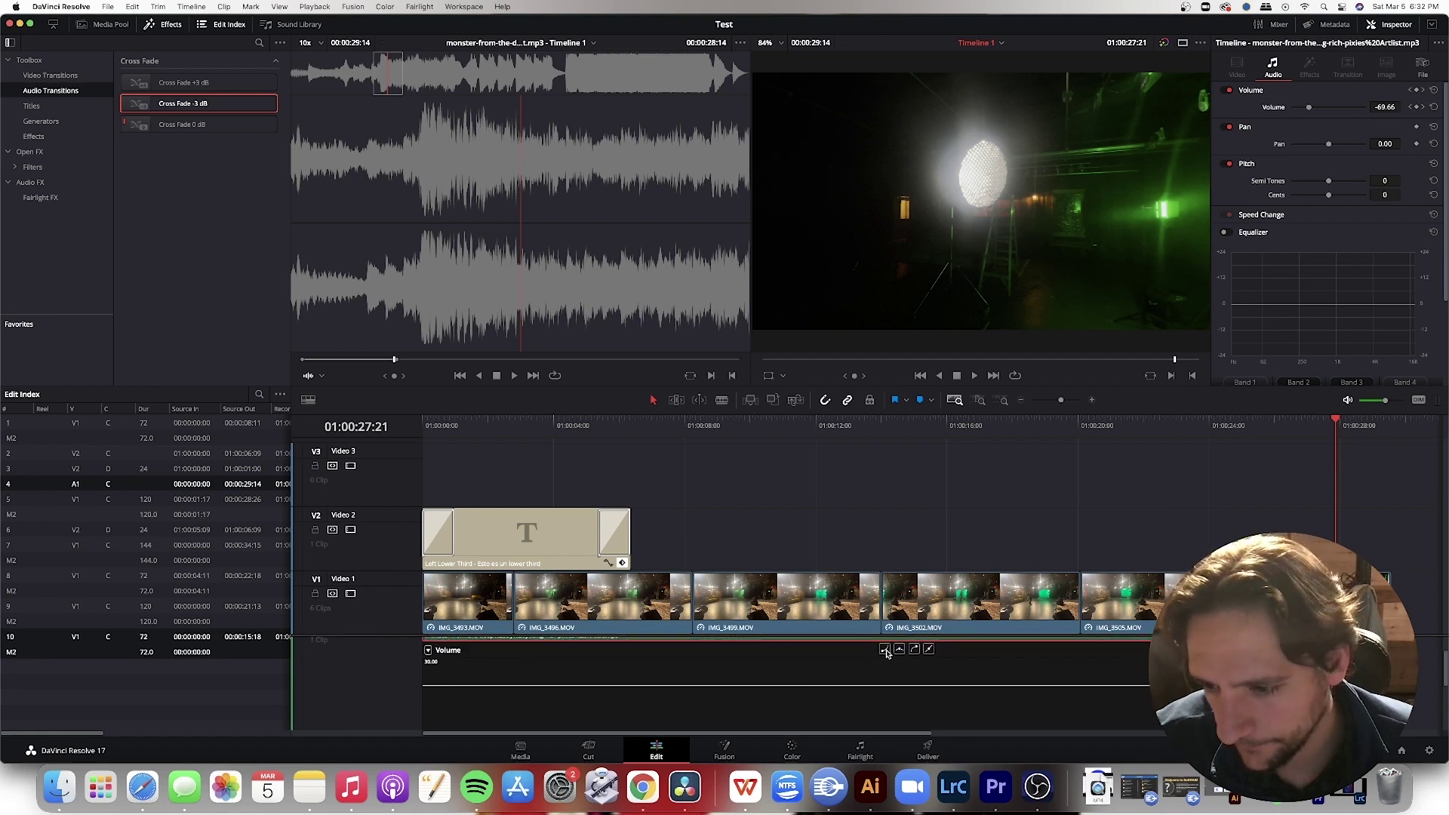
scroll(1369, 668, "down", 3)
scroll(1368, 668, "up", 3)
scroll(1368, 669, "down", 1)
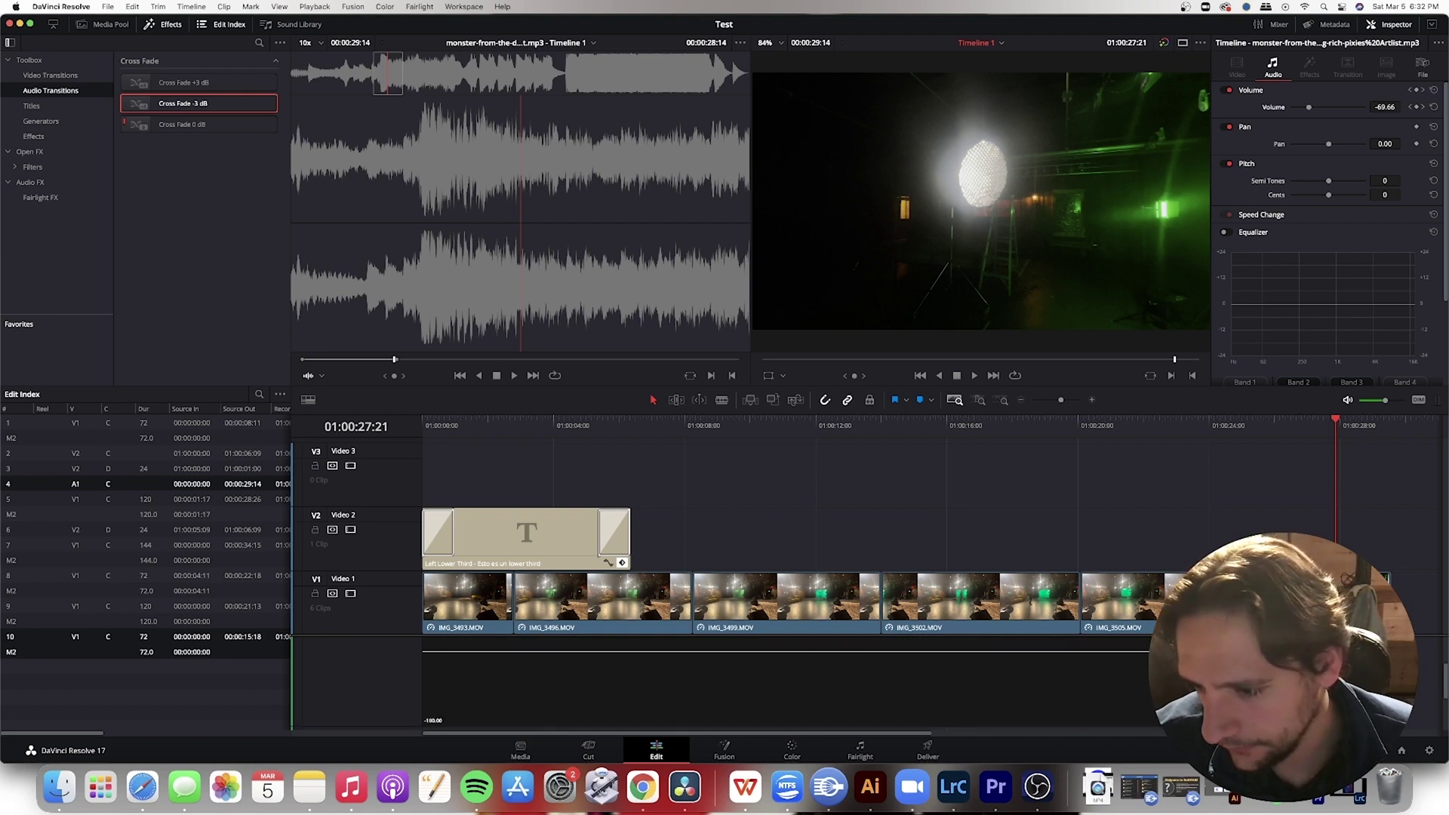
scroll(936, 661, "up", 2)
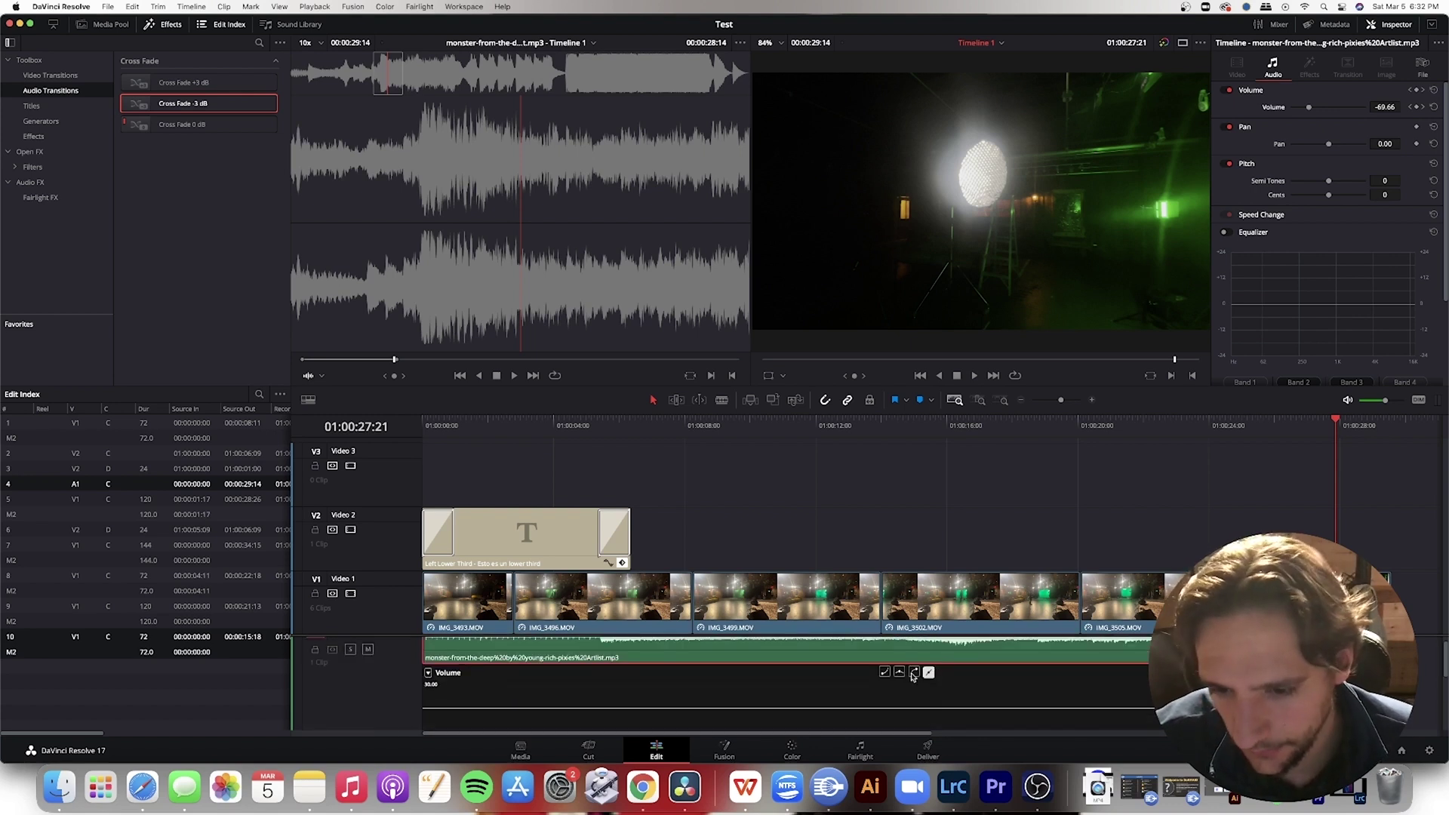
left_click(900, 673)
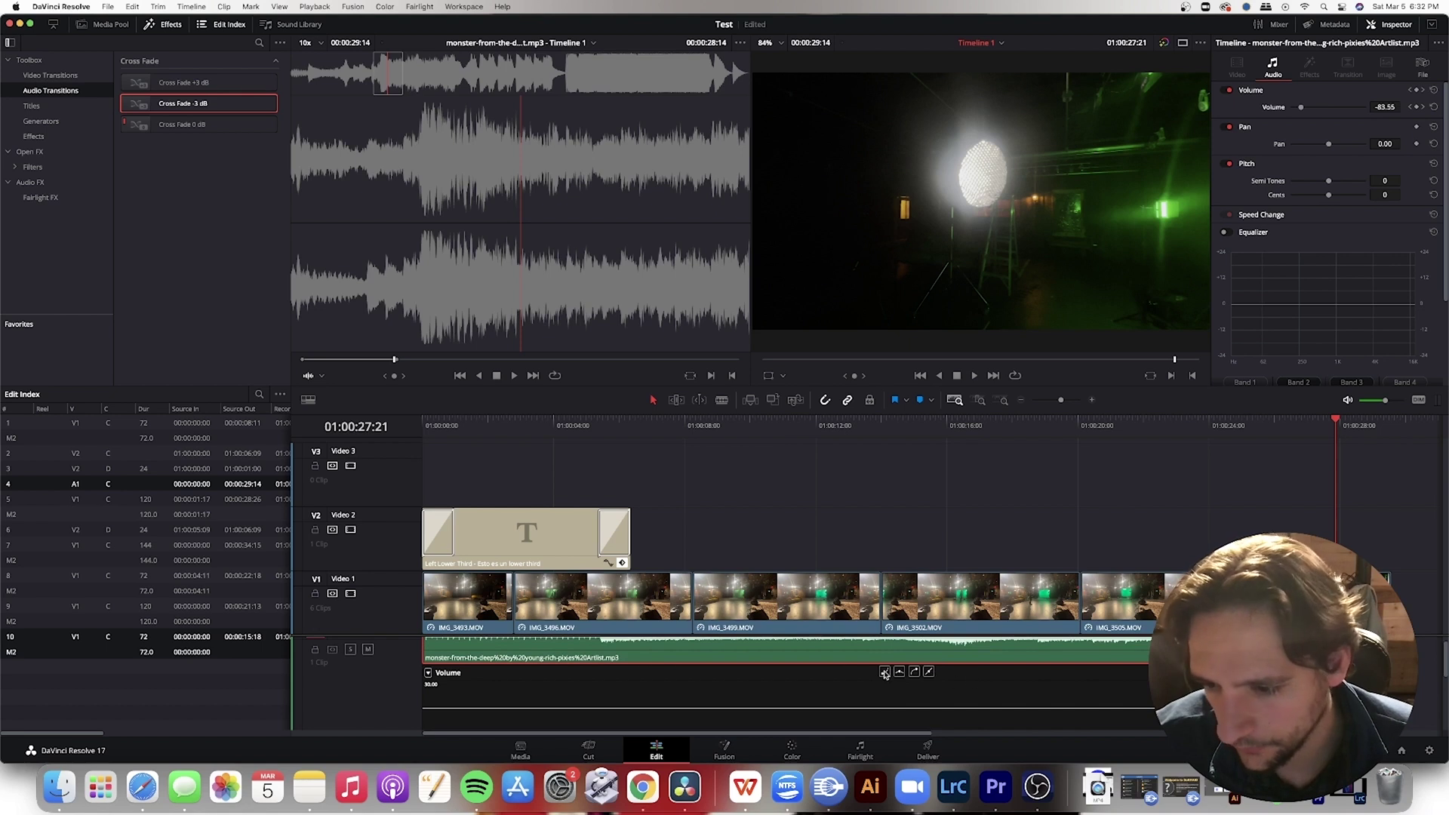
scroll(894, 674, "down", 2)
scroll(894, 673, "up", 1)
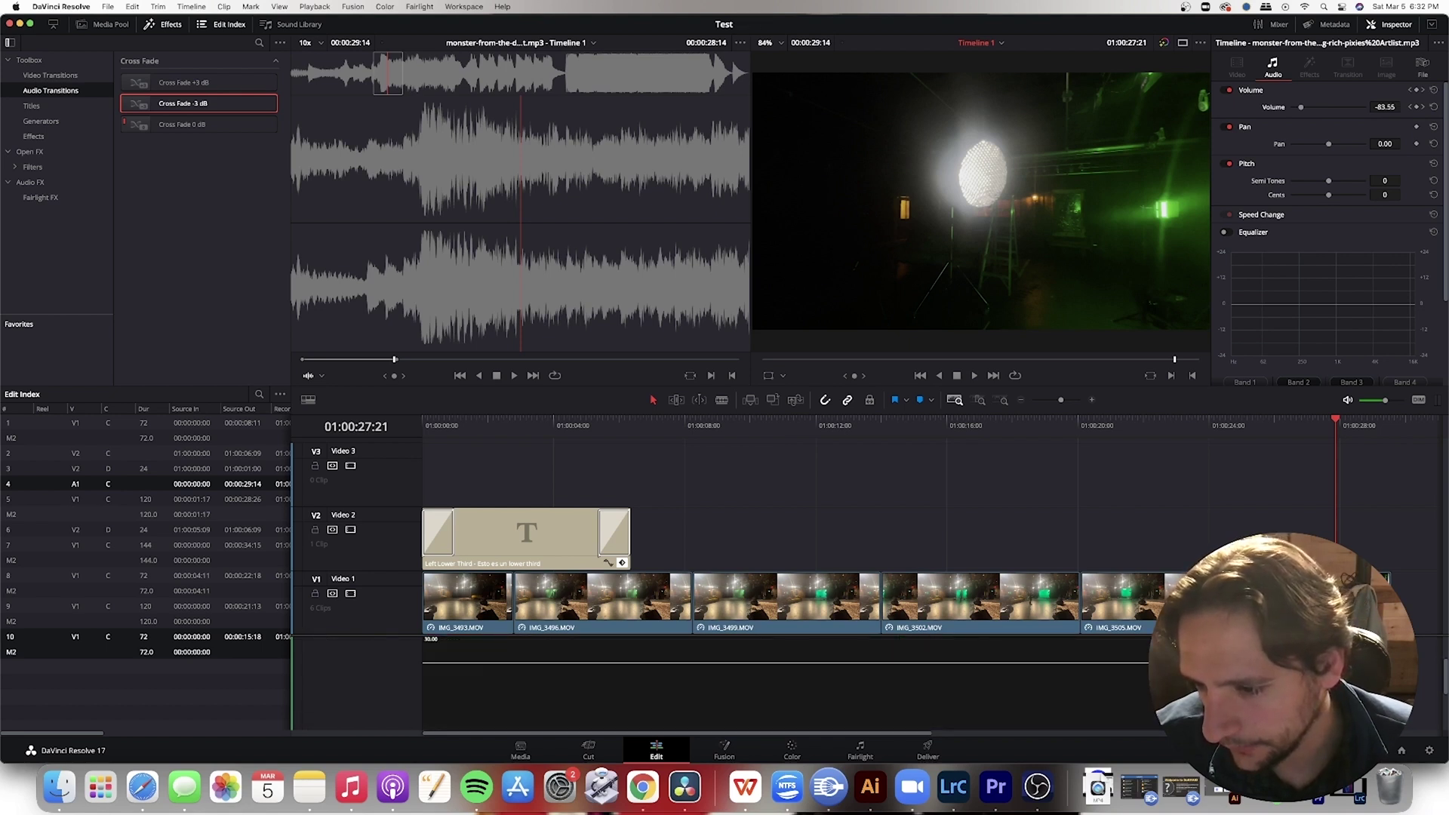
left_click_drag(1283, 663, 1283, 661)
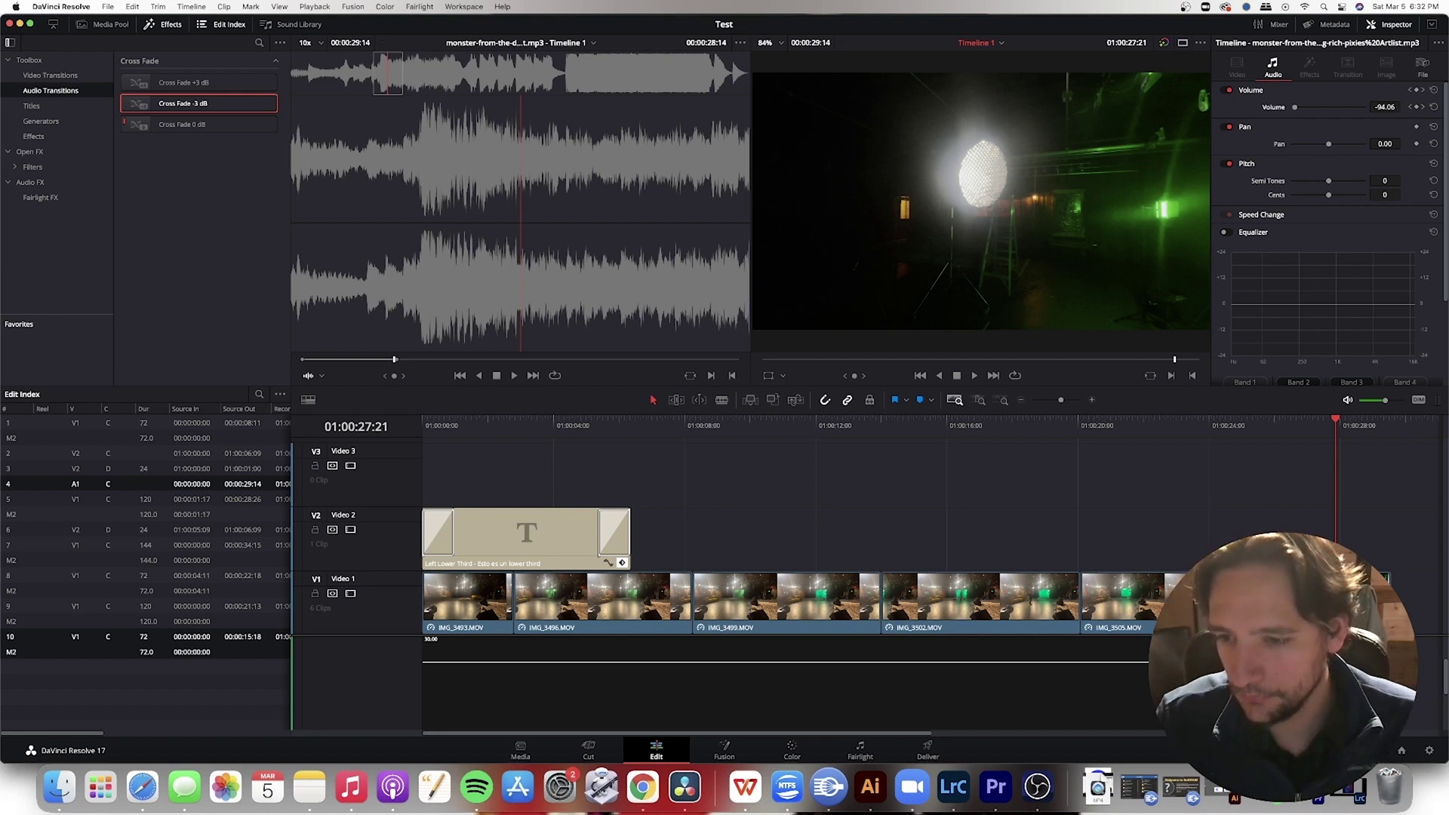
Play the end of the timeline to hear the music's fade-out
left_click(1008, 425)
key("space")
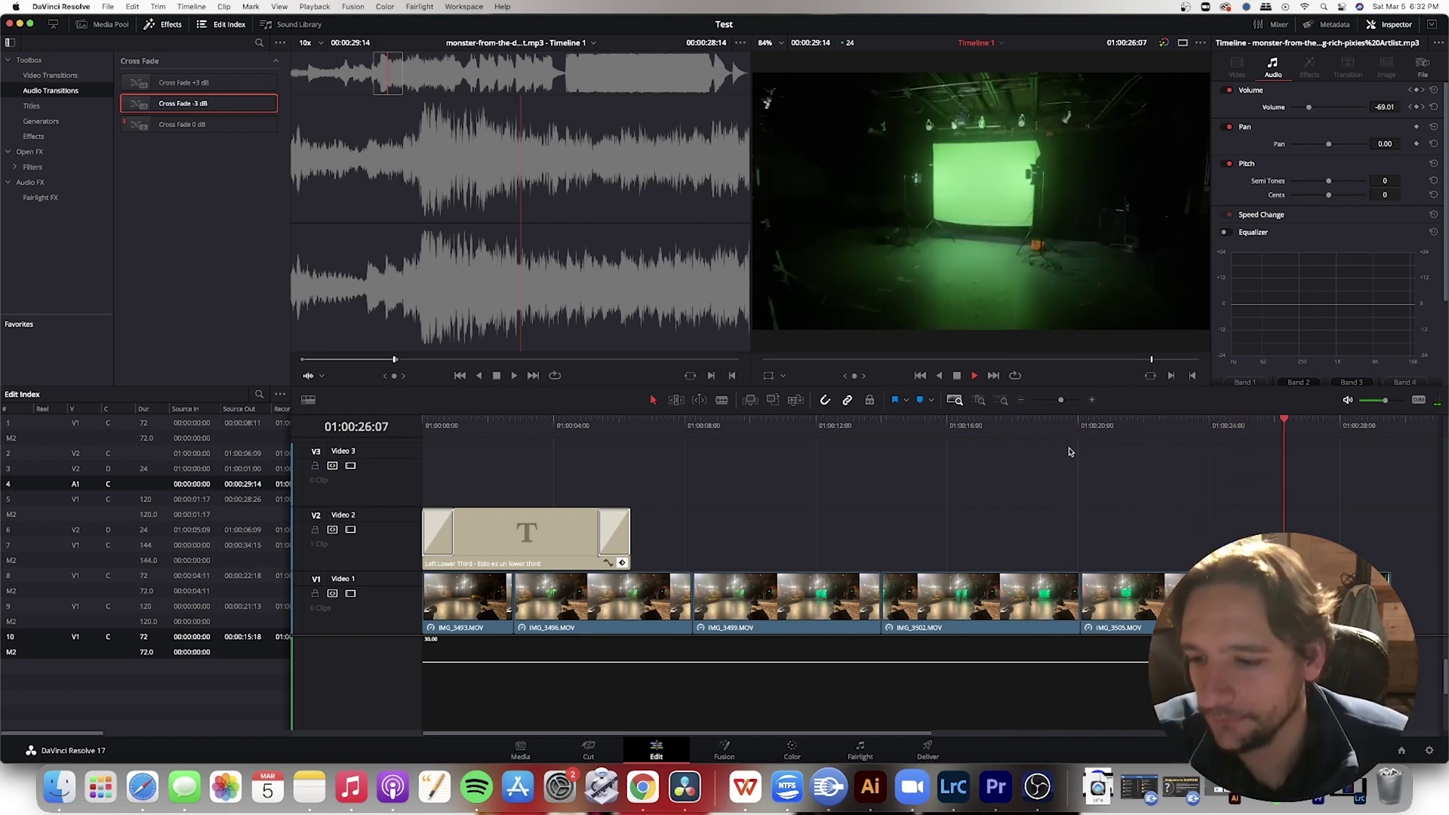
key("space")
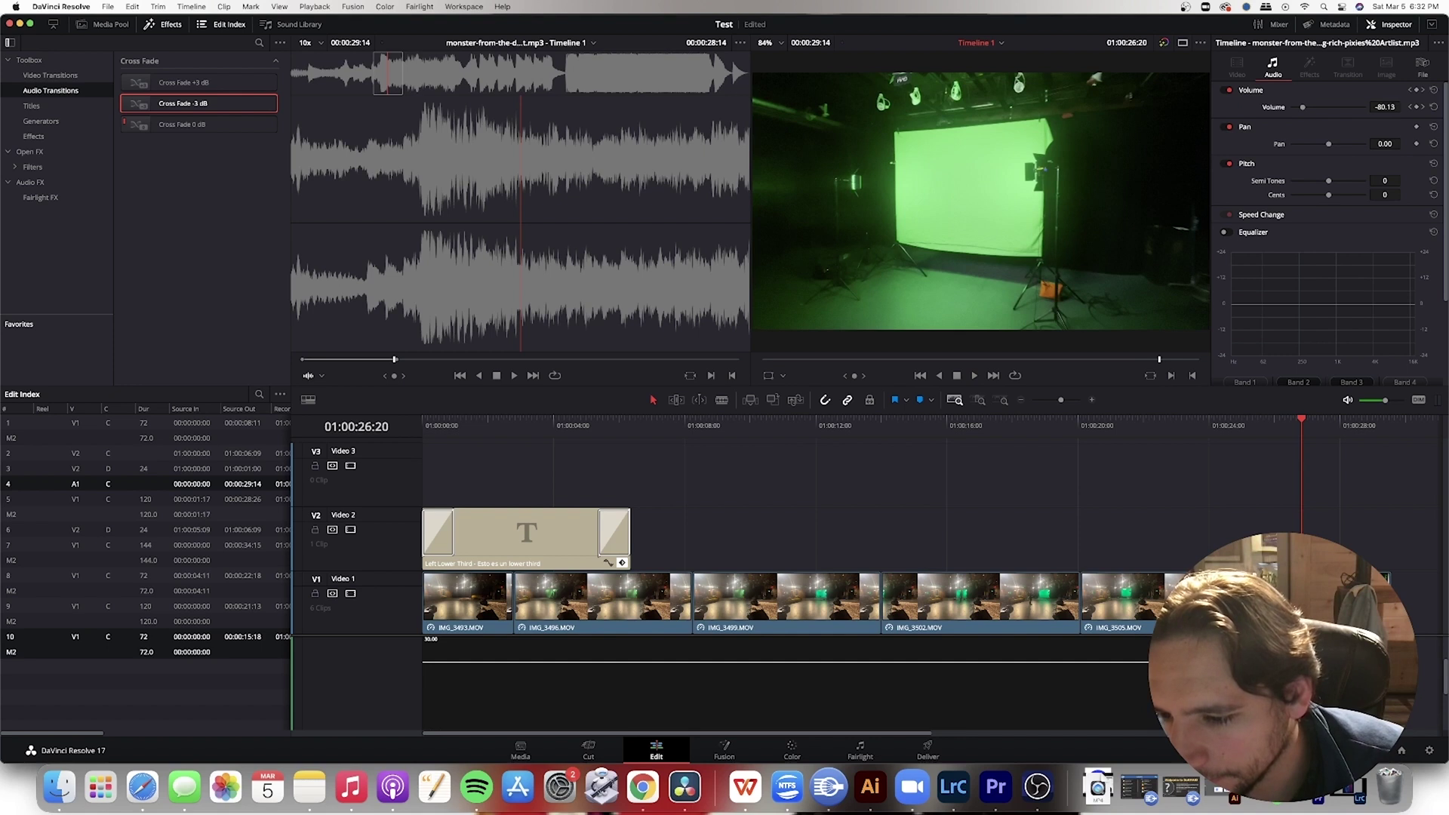
Raise the music's volume at 01:00:26:20 to about -46 and replay the ending
left_click_drag(1313, 107, 1320, 107)
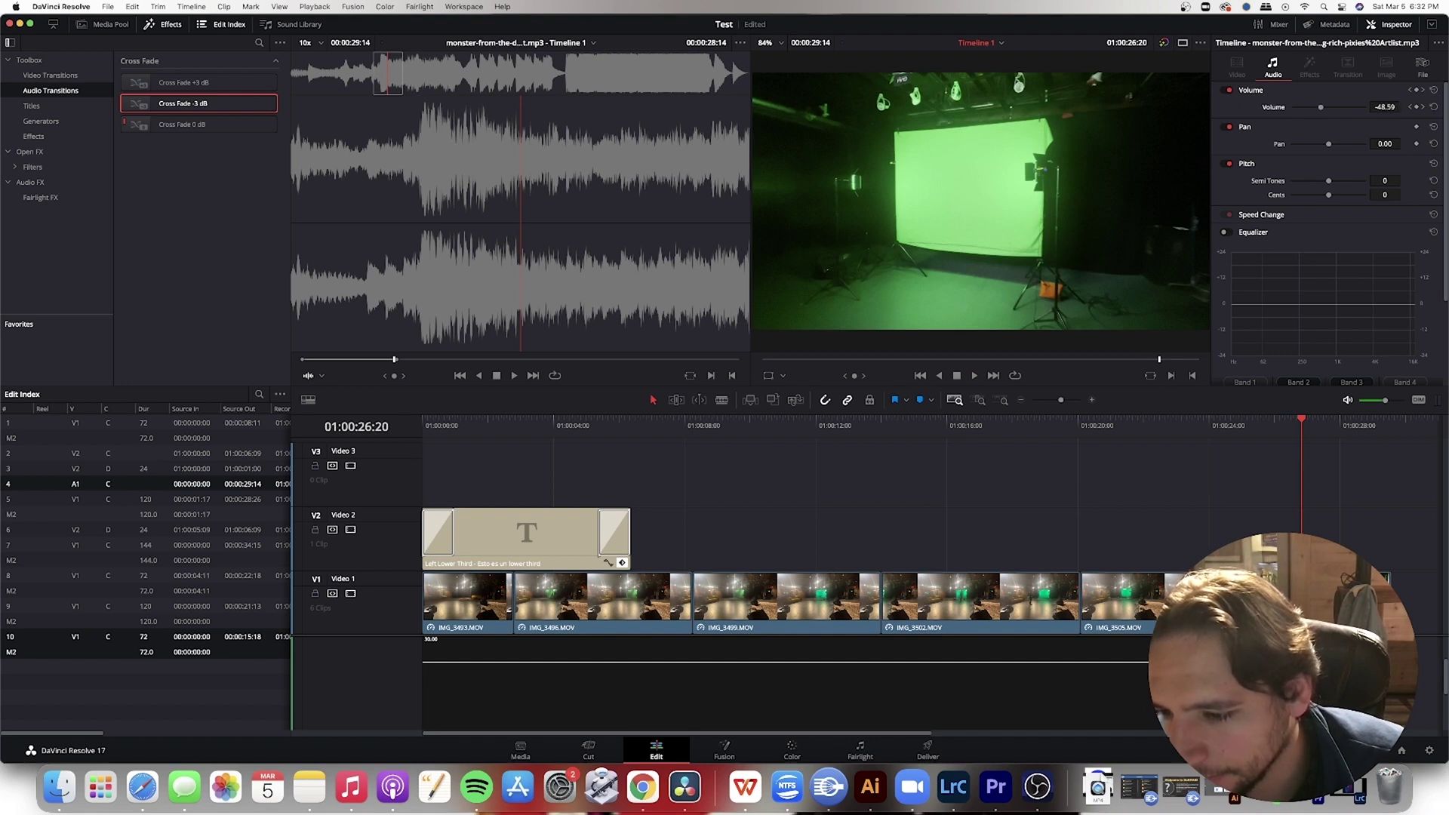
left_click(1168, 422)
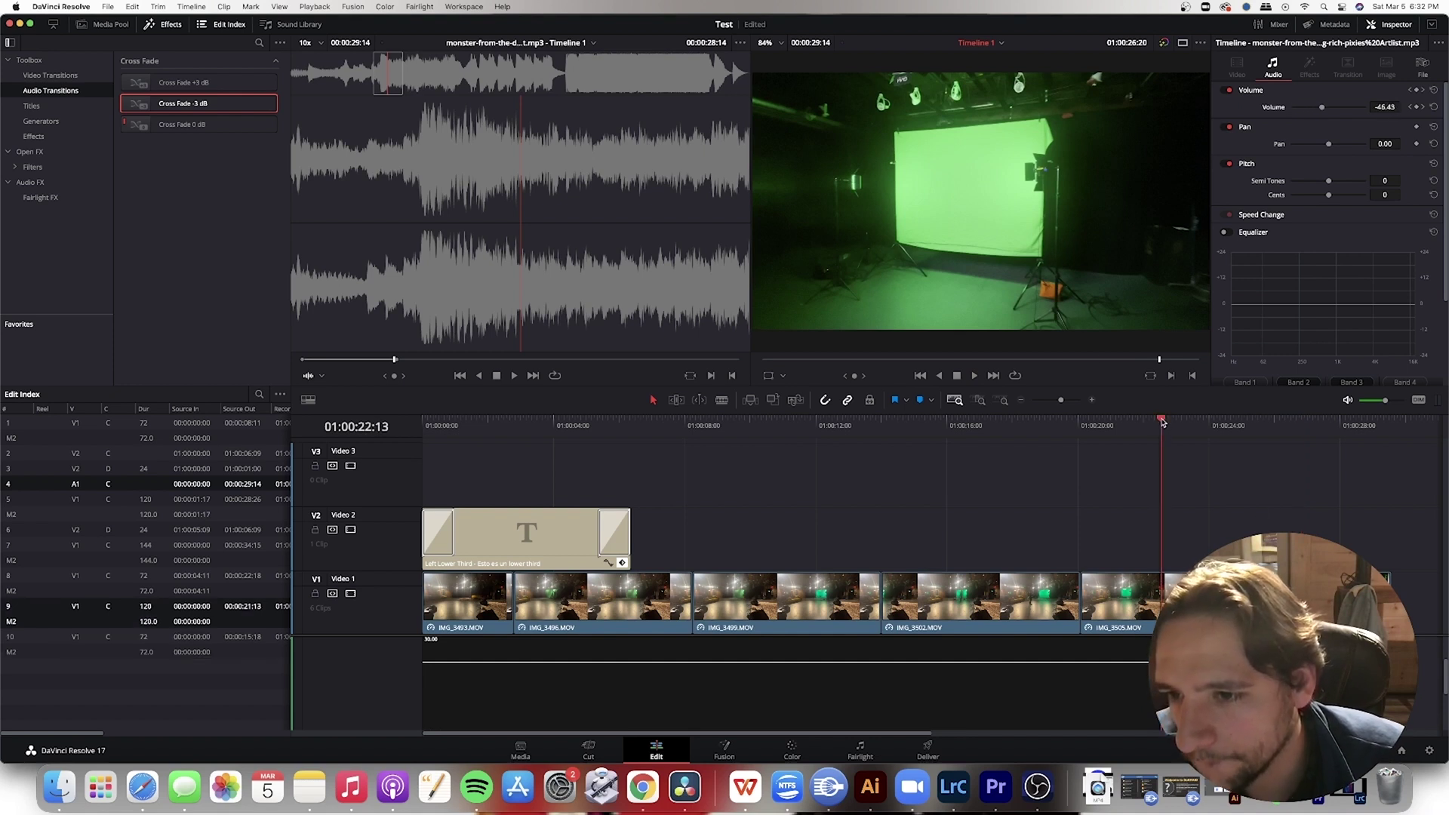
key("space")
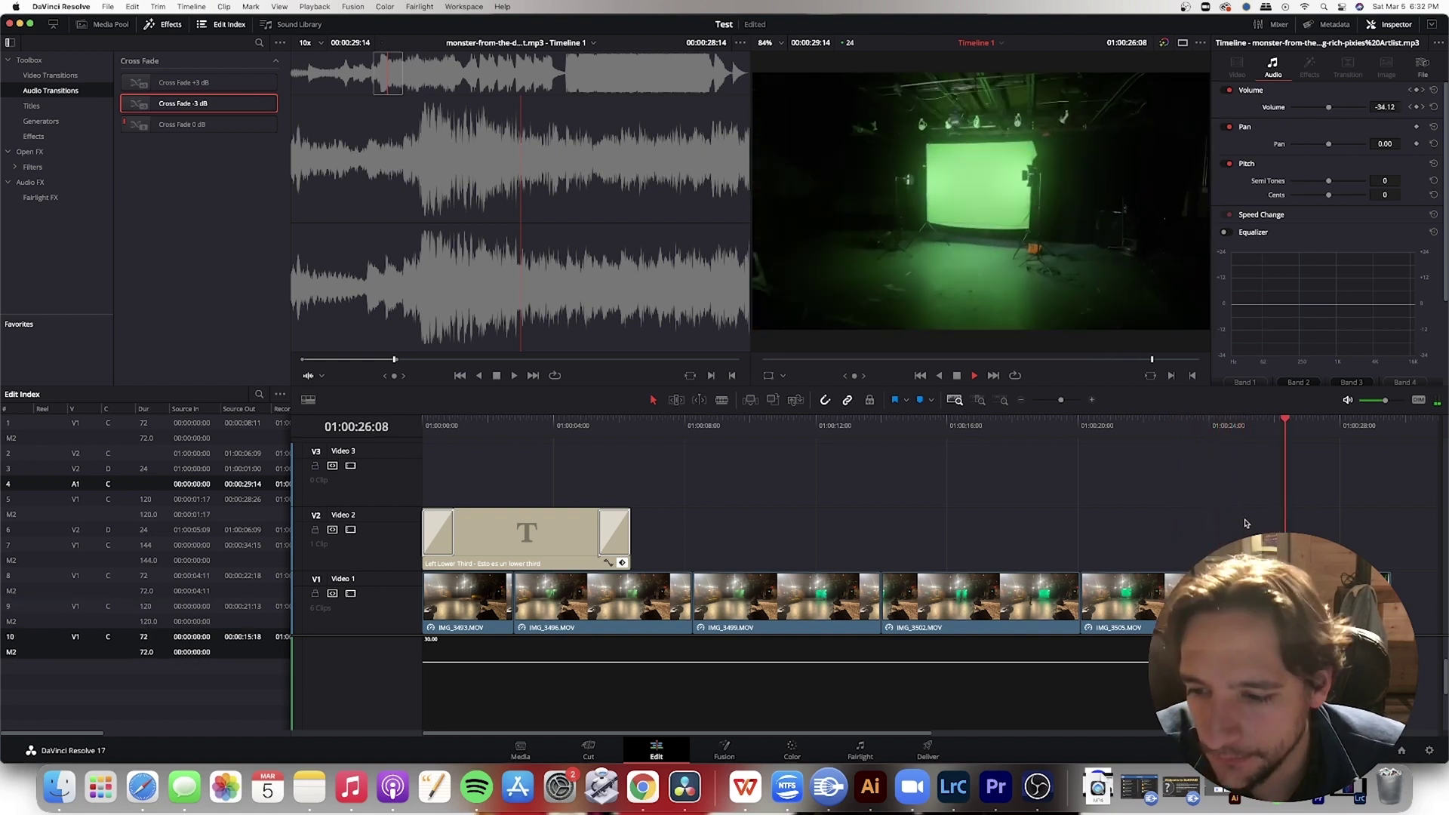
key("space")
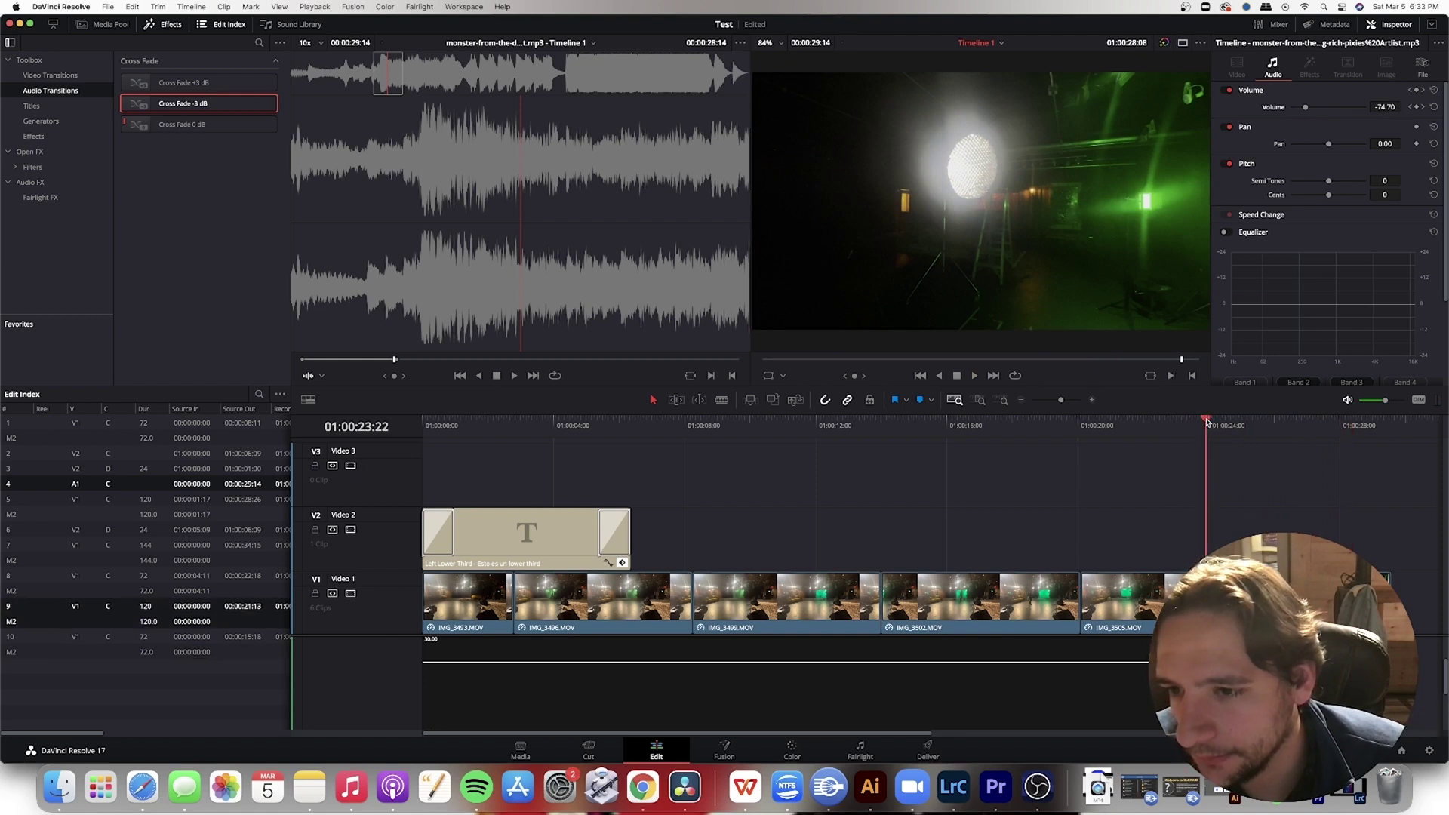
key("space")
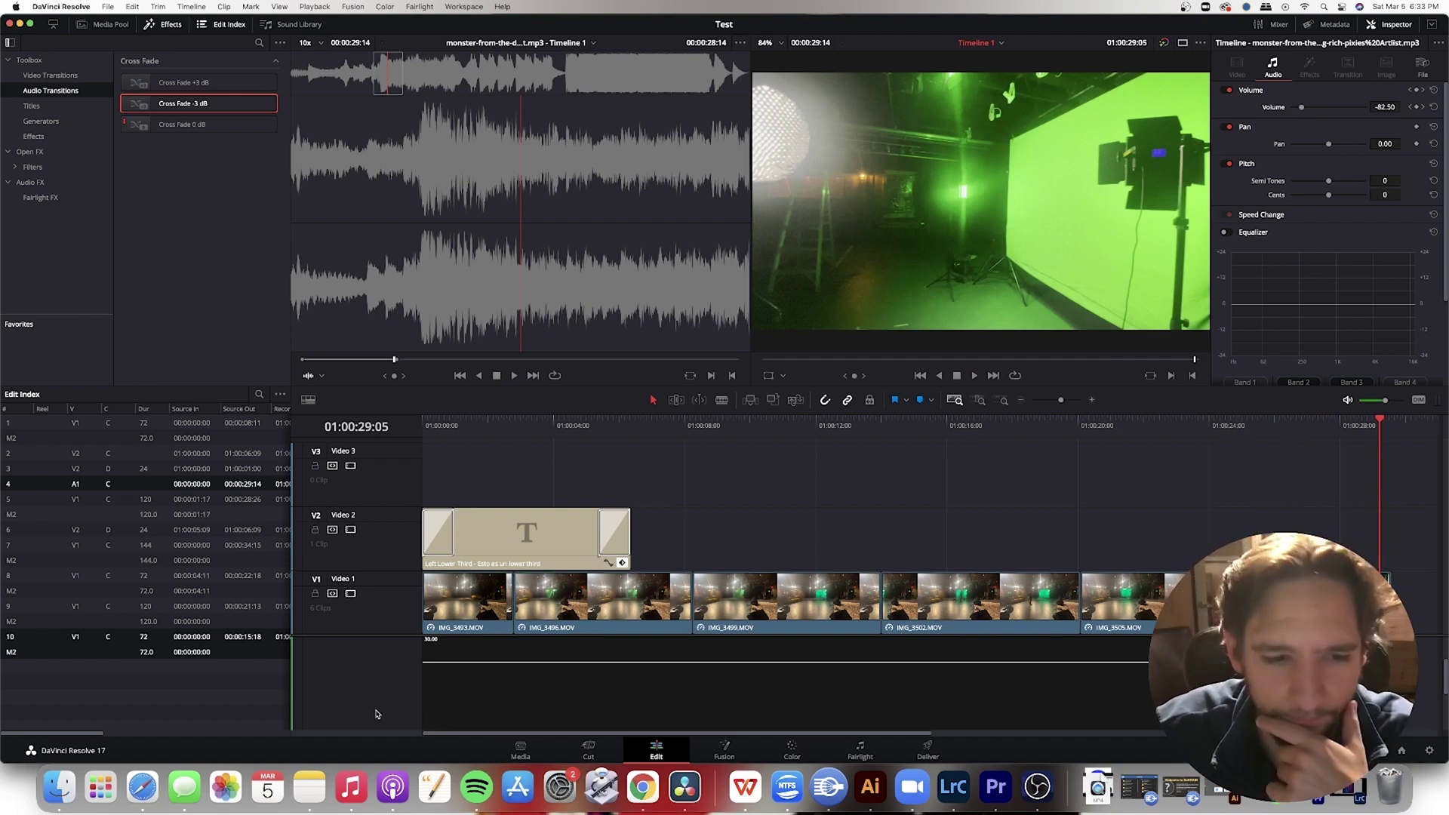
Hide the volume curve and extend the music clip beyond the last video clip to a duration of 00:00:36:00
scroll(785, 683, "up", 3)
left_click(1371, 669)
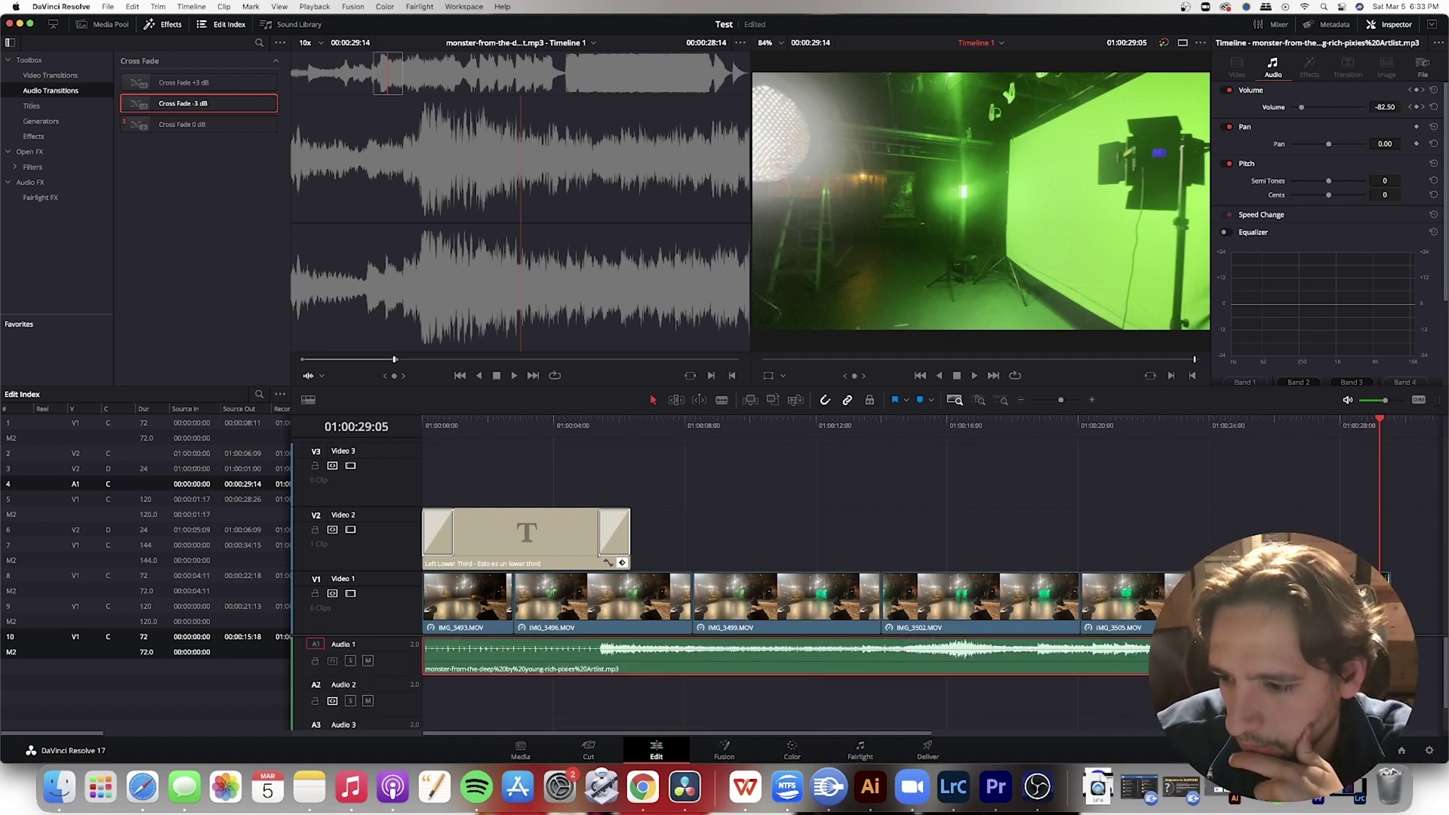
left_click_drag(1392, 655, 1094, 635)
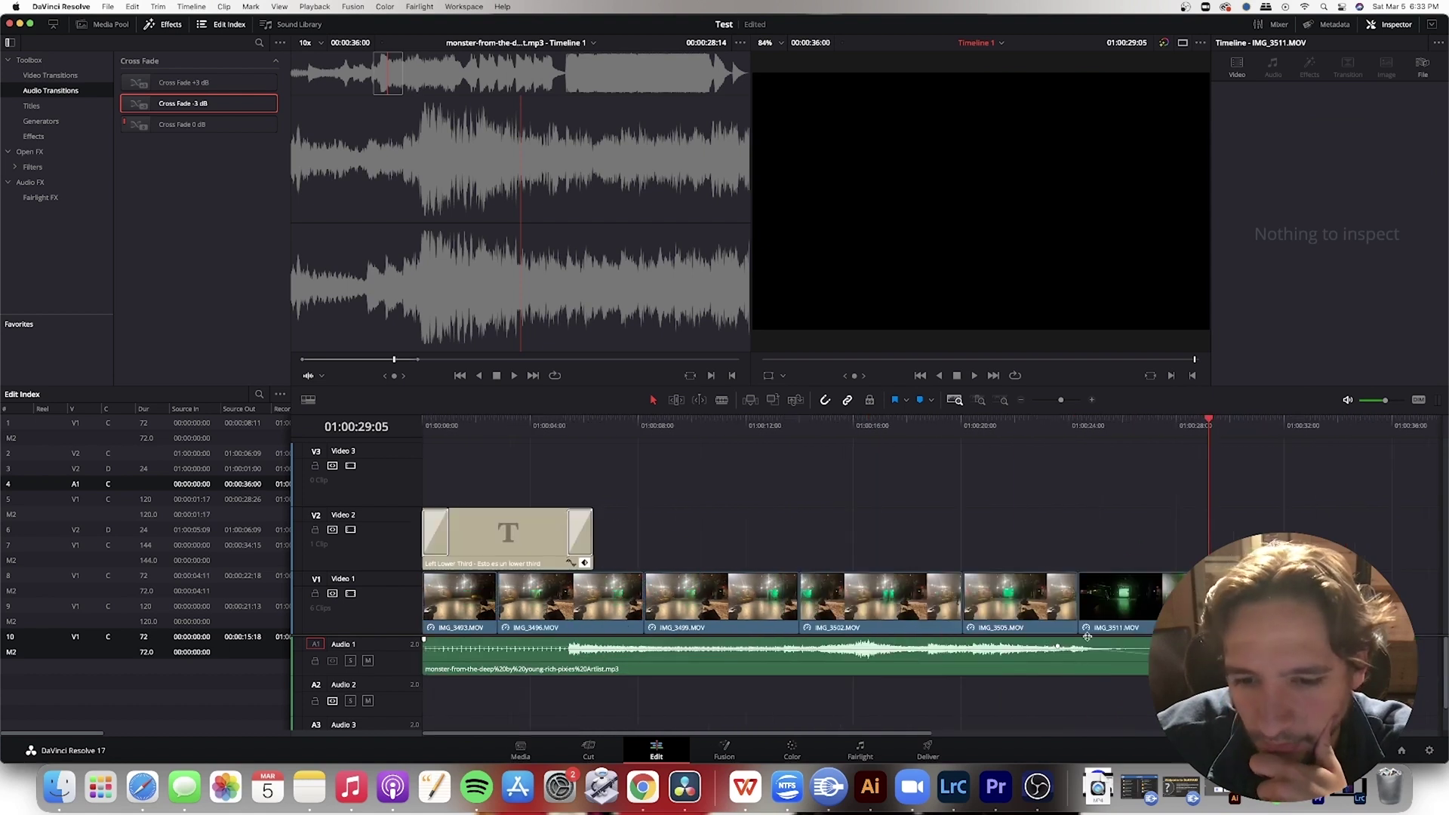
Reopen the music's volume curve, shift the fade-out's first keyframe just past the last video clip, adjust the curve and play the ending
left_click(1372, 669)
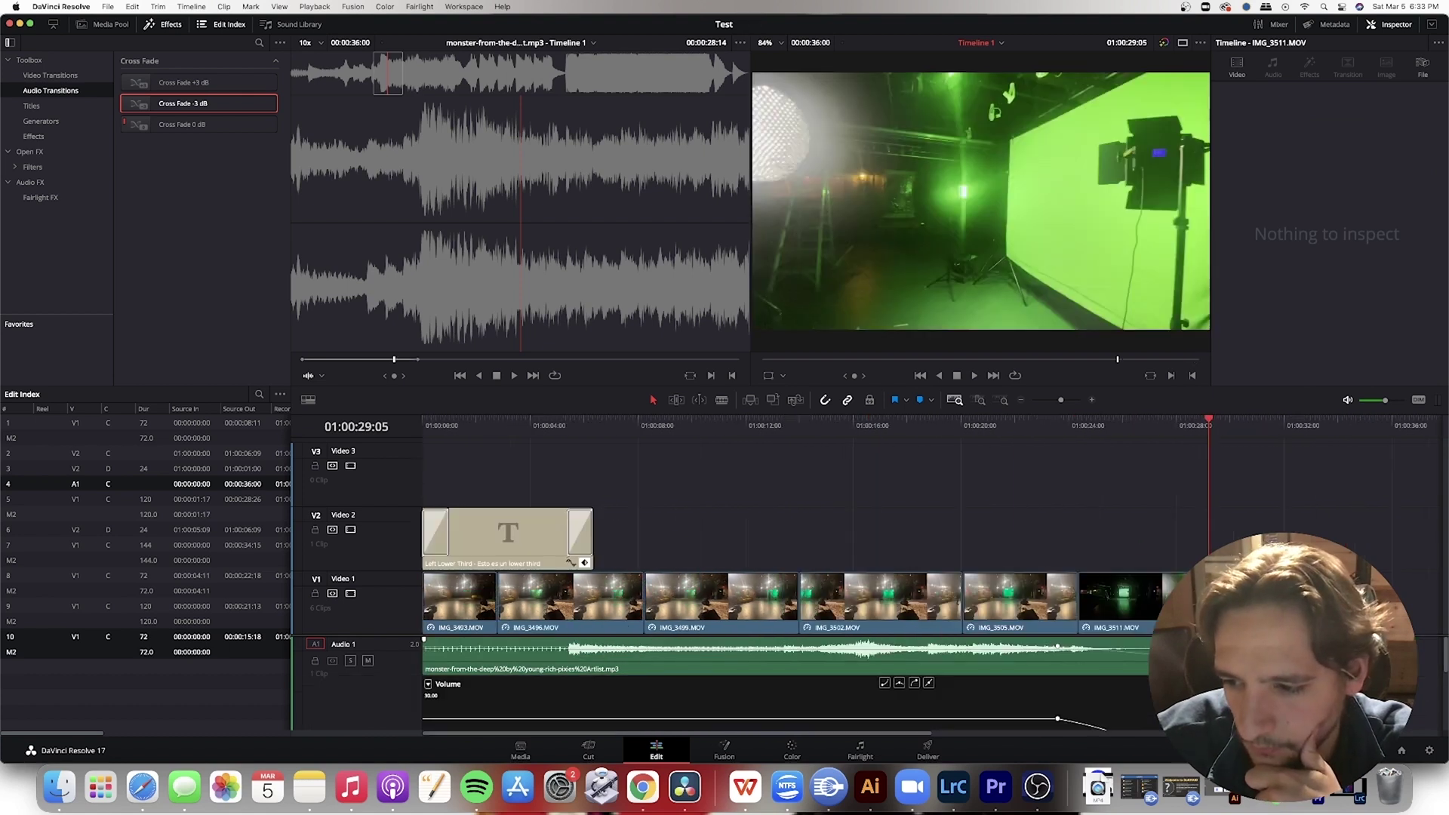
scroll(1359, 672, "down", 3)
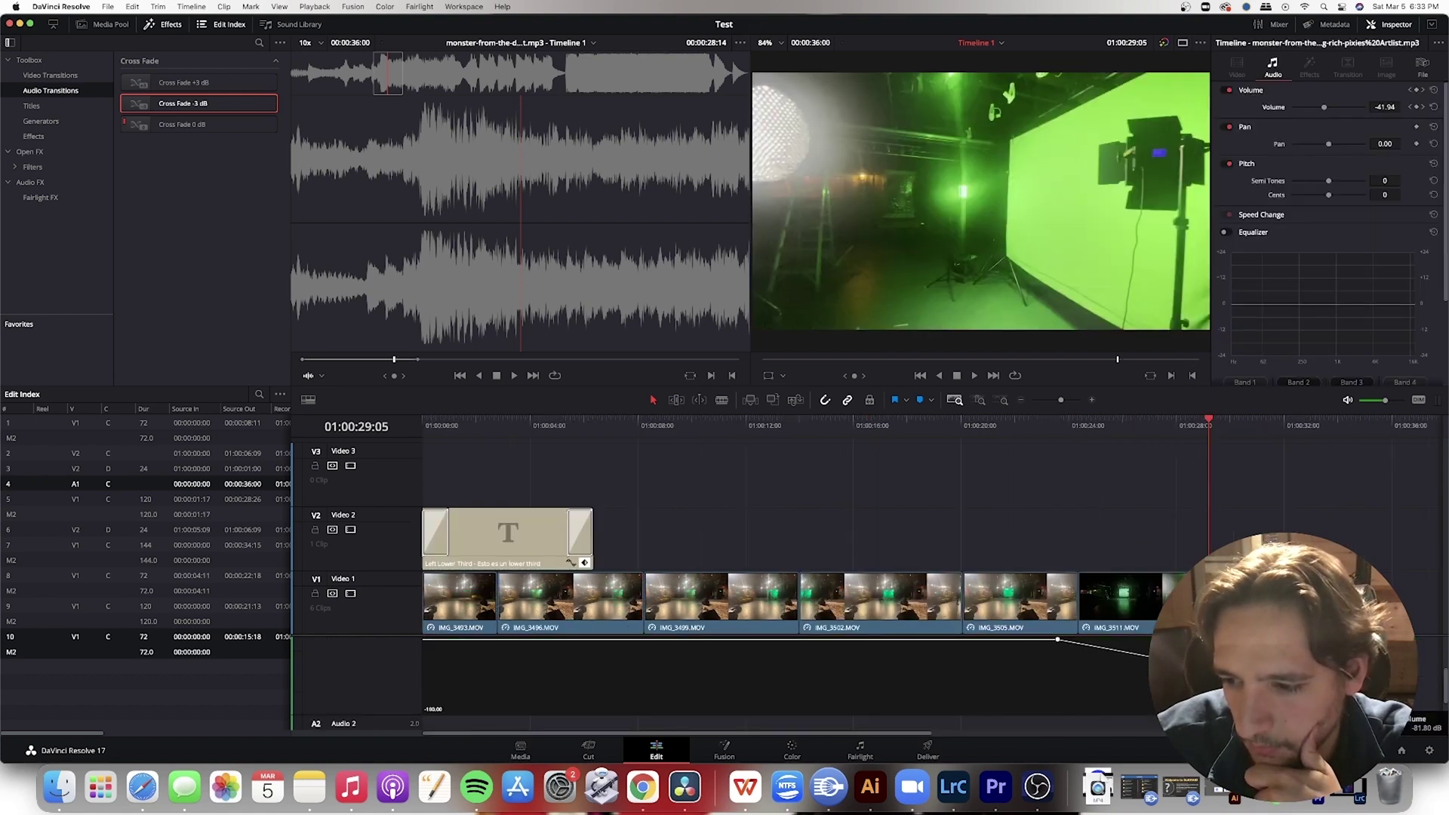
scroll(1093, 676, "up", 2)
left_click_drag(1058, 685, 1253, 683)
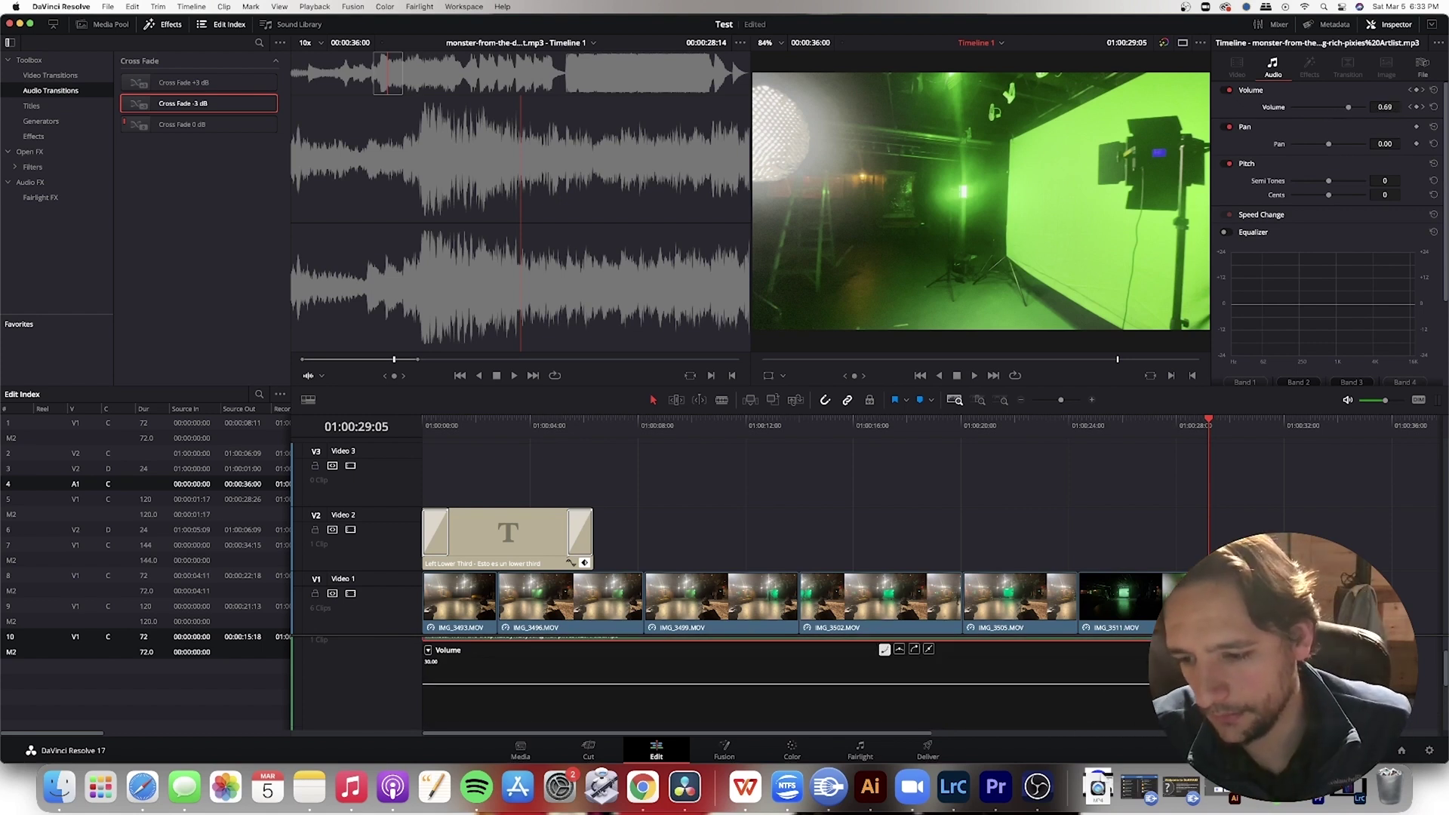
scroll(1254, 683, "down", 2)
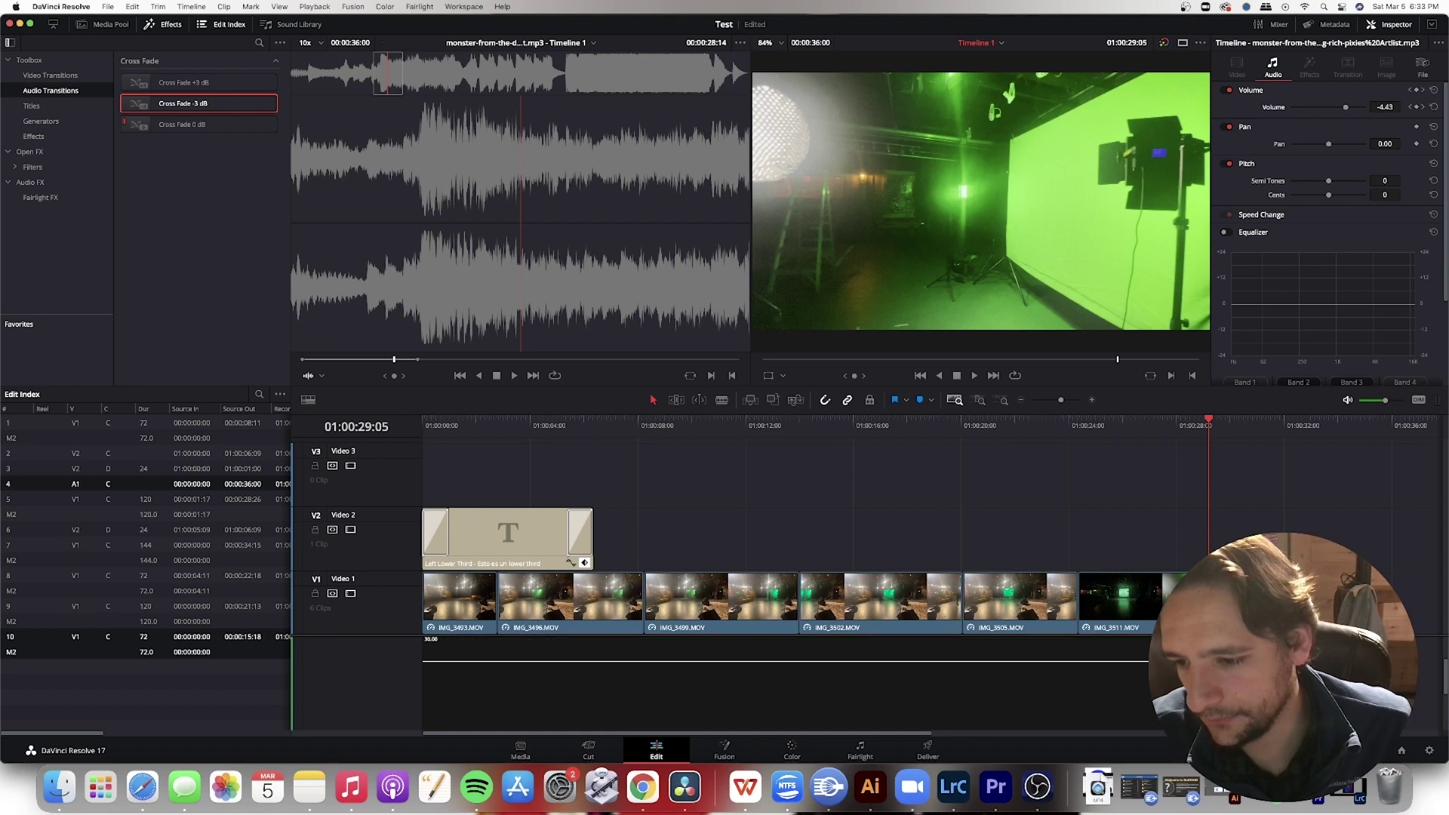
left_click_drag(1239, 656, 1245, 652)
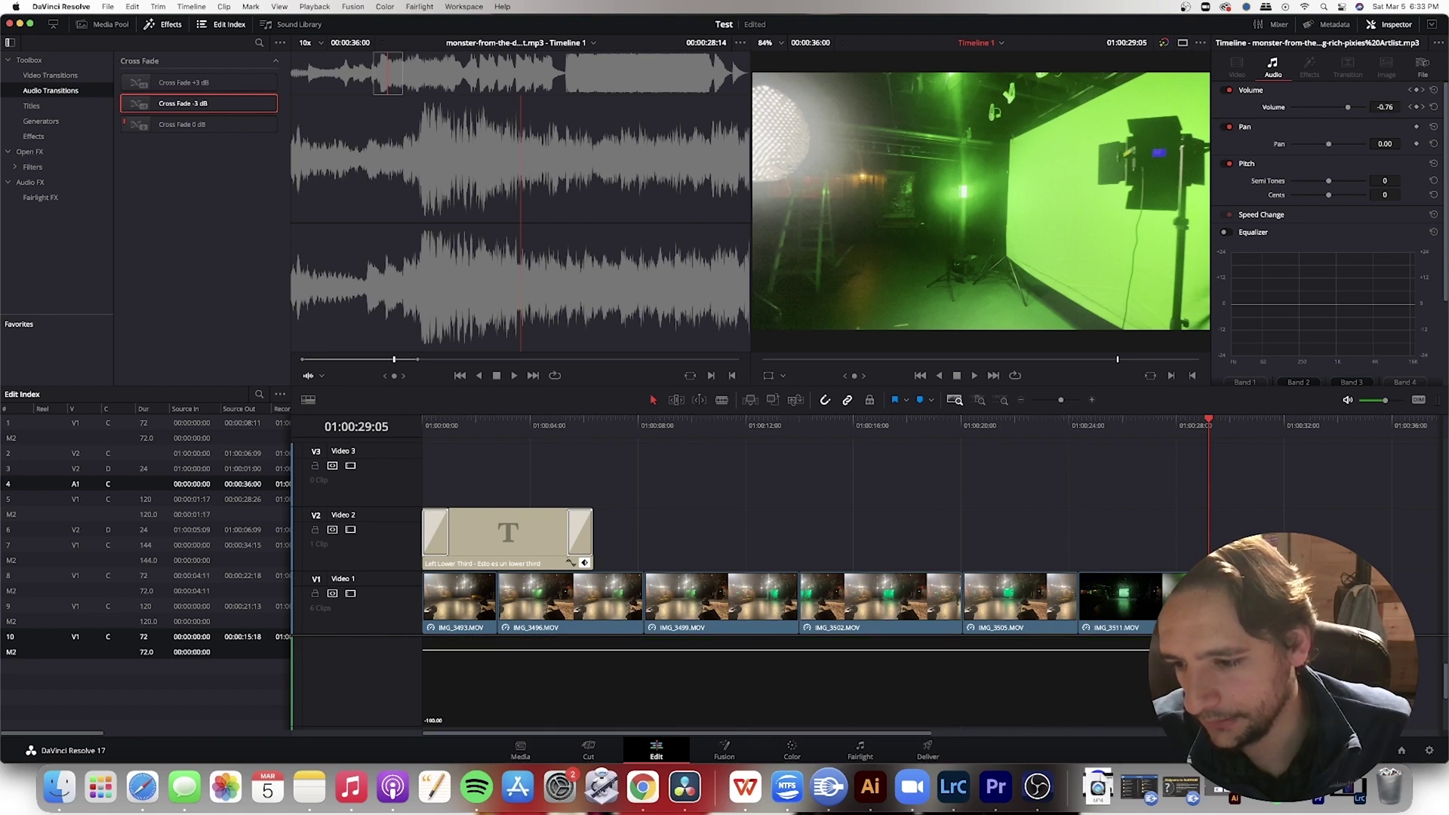
left_click(1134, 425)
key("space")
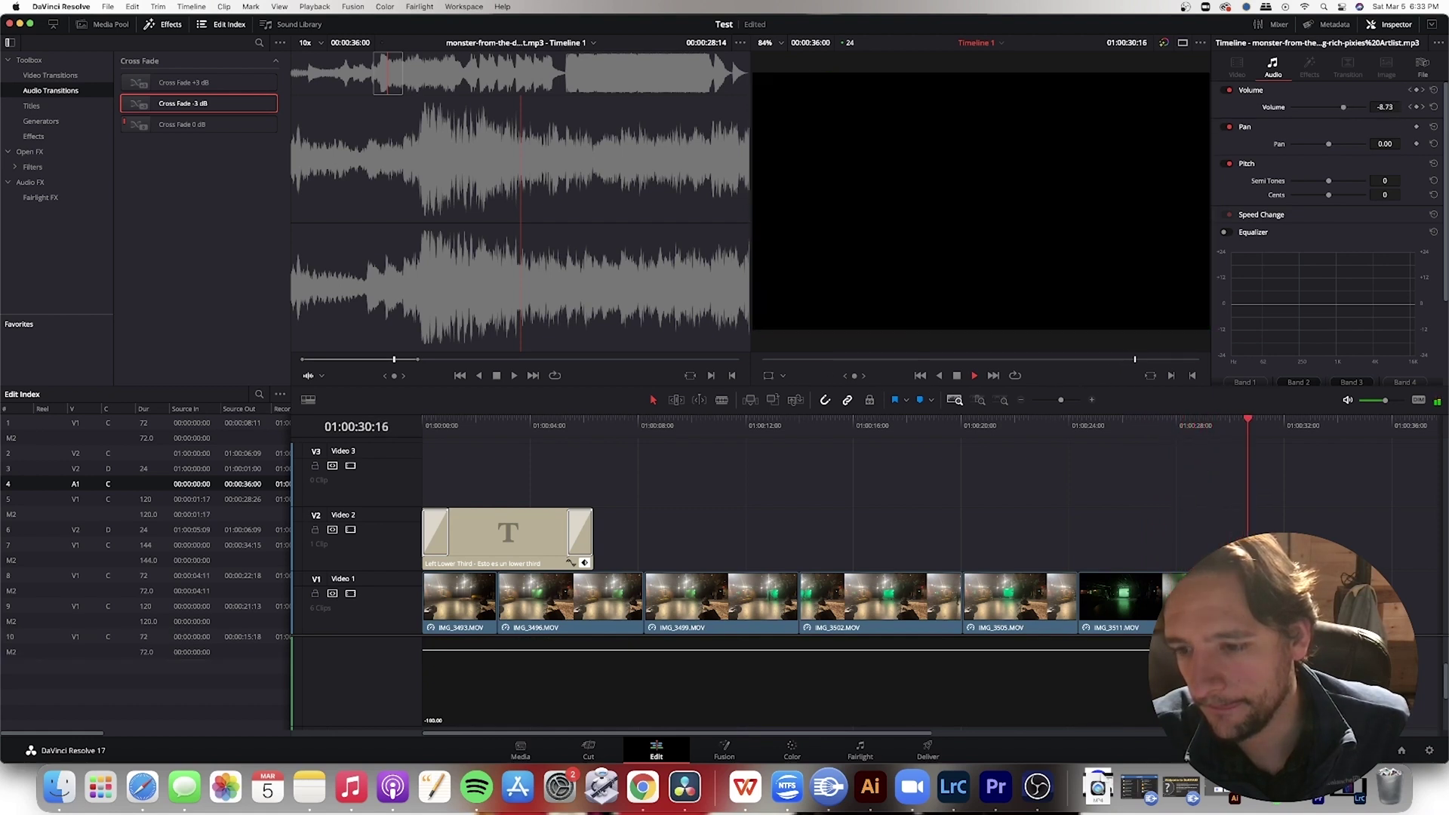
Add an Additive Dissolve to the end of the last video clip, IMG_3511.MOV, and play the ending
left_click_drag(1218, 600, 1225, 600)
left_click(1215, 600)
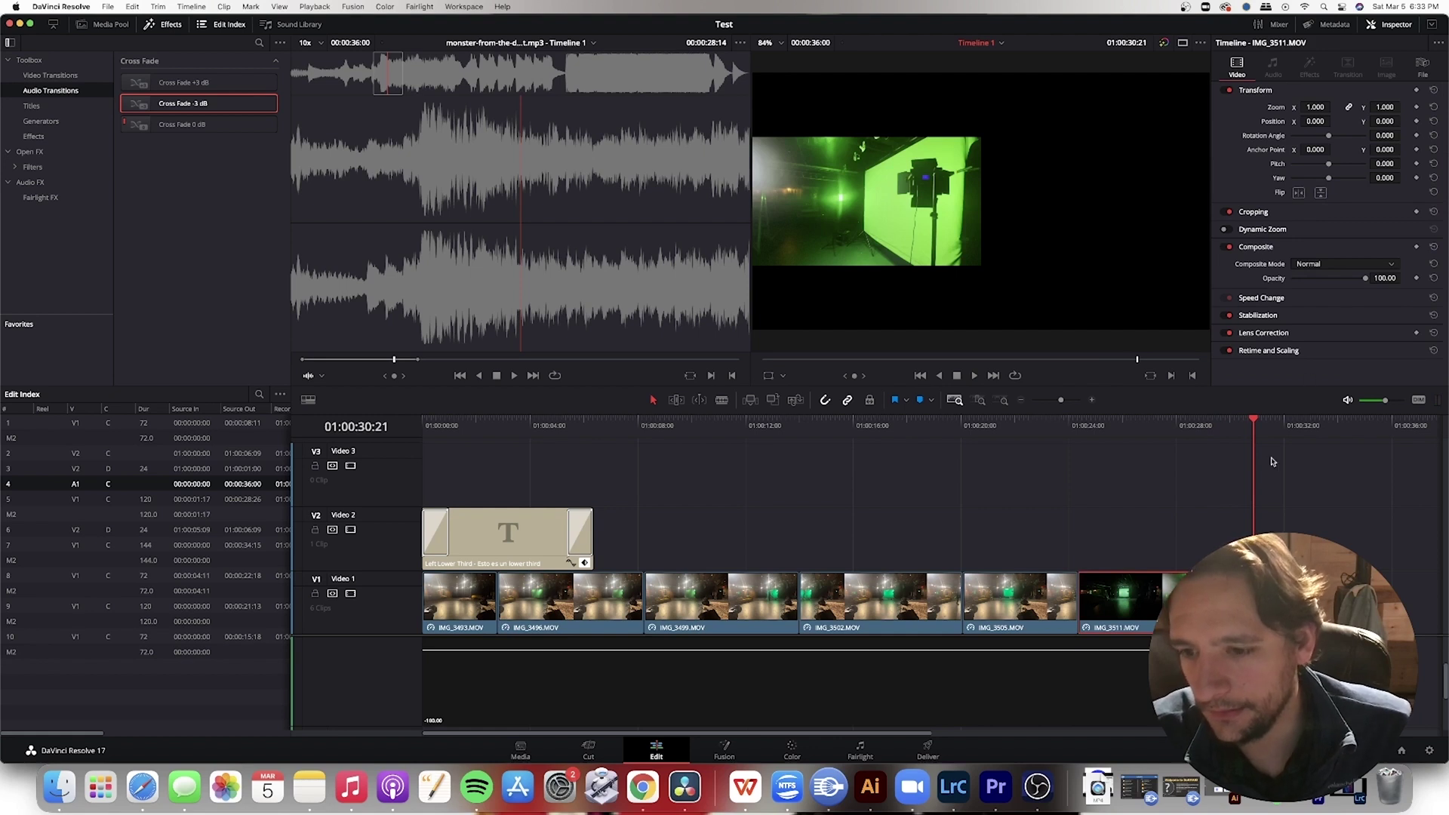
scroll(1162, 668, "up", 3)
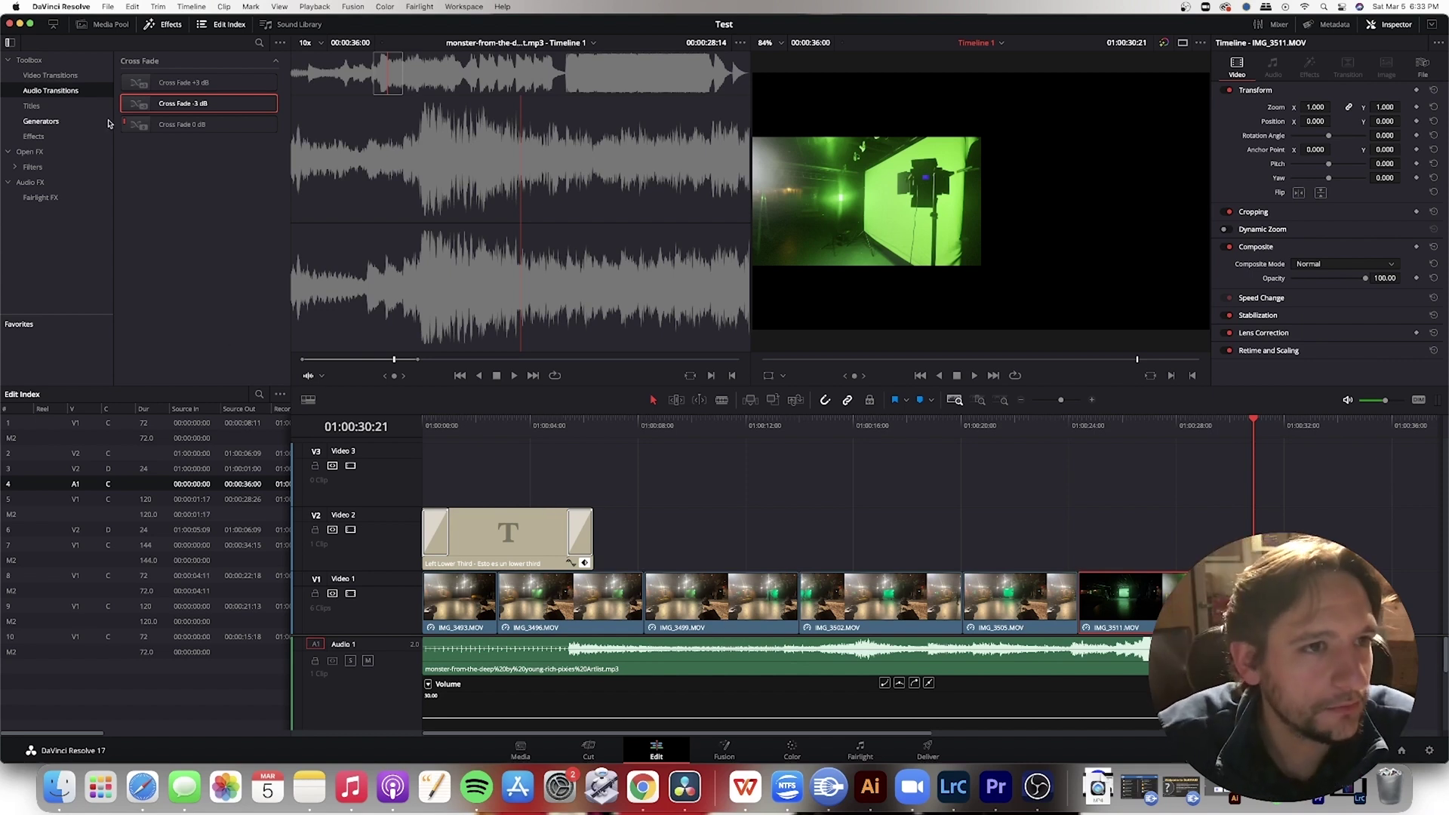
left_click(49, 75)
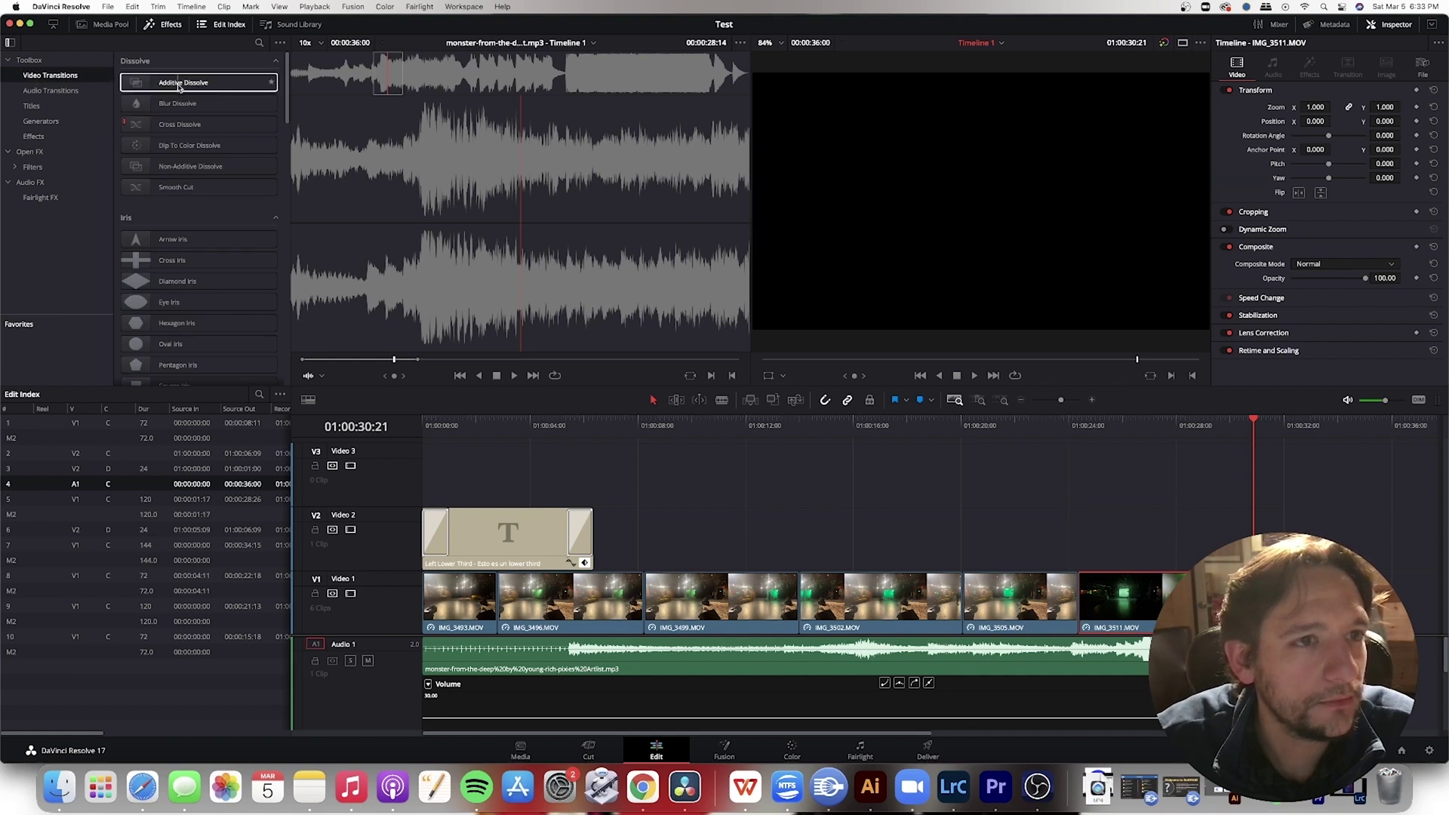
left_click_drag(179, 87, 1211, 600)
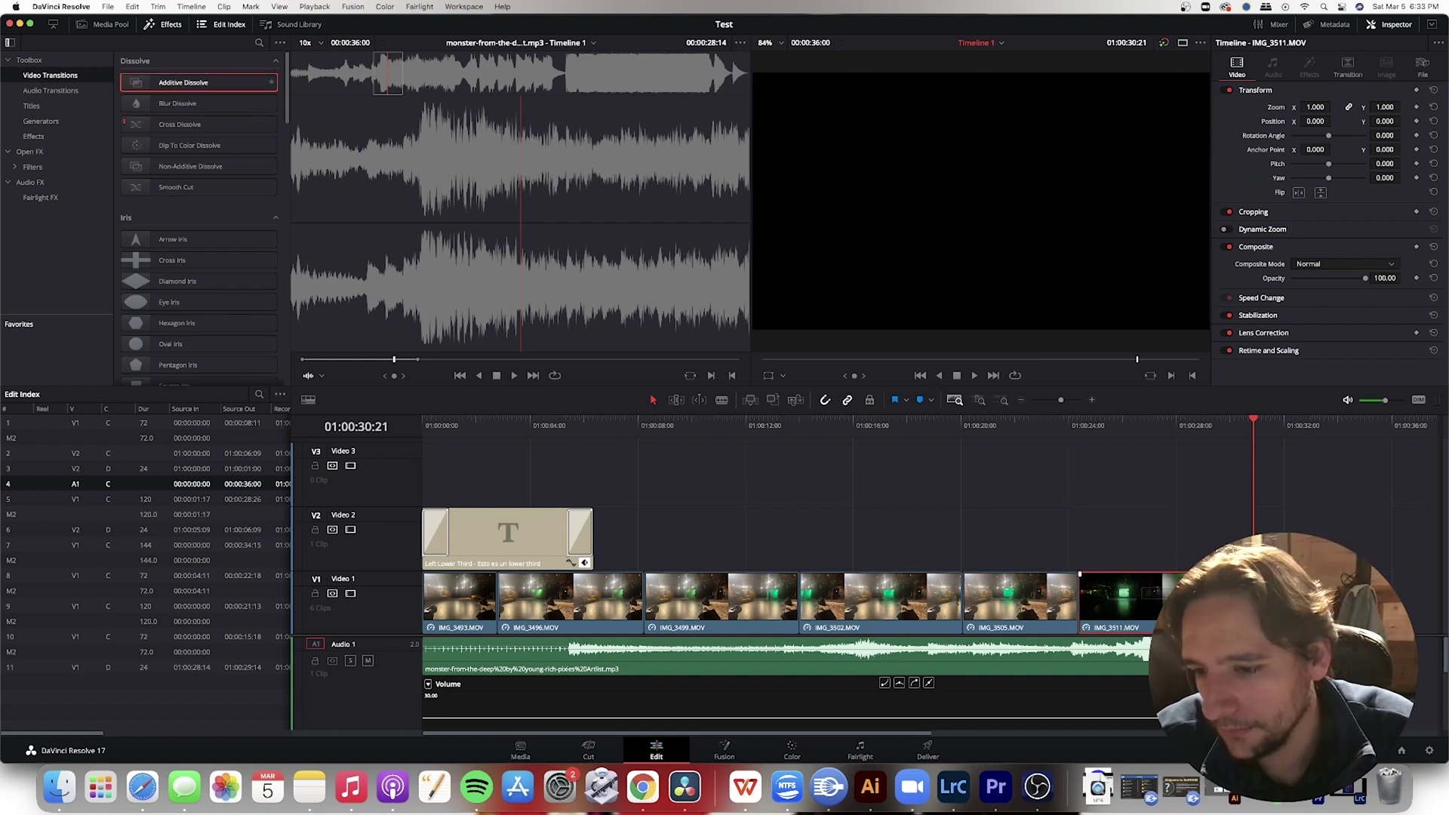
left_click(1168, 428)
key("space")
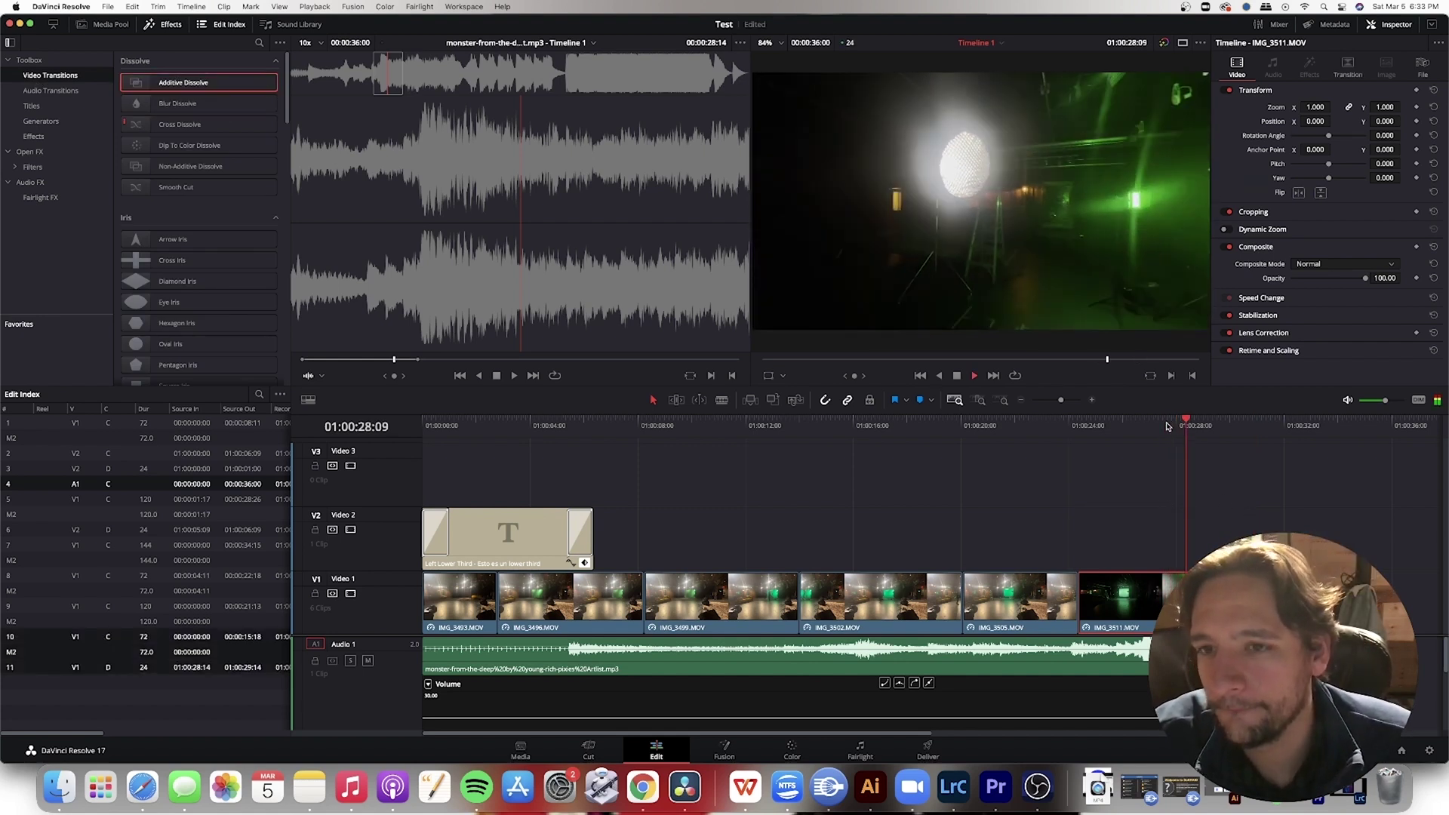
key("space")
Shift the music fade-out's first keyframe earlier, before the end of the last video clip, and replay the ending
scroll(1208, 680, "down", 3)
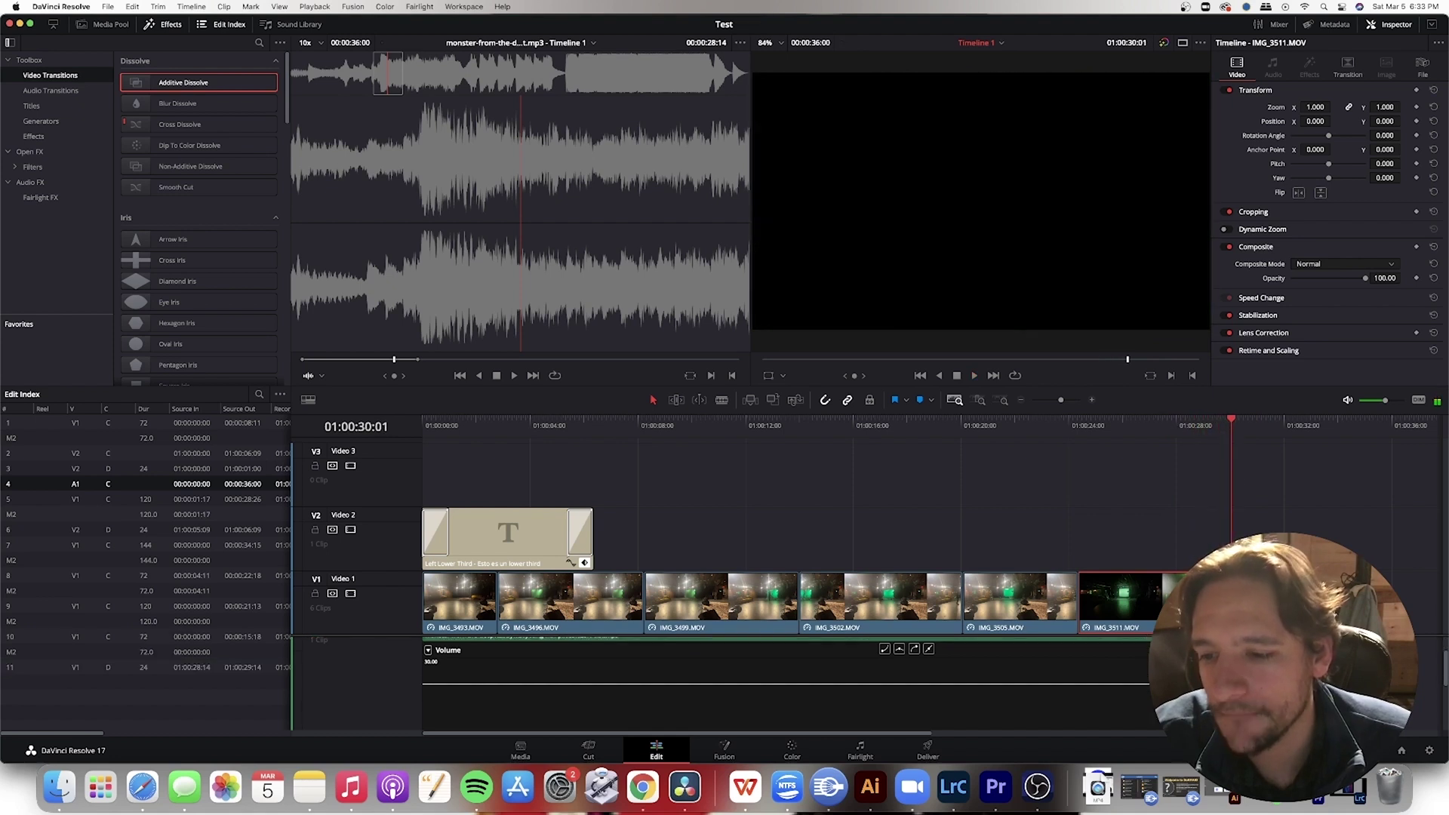
left_click_drag(1184, 661, 1143, 662)
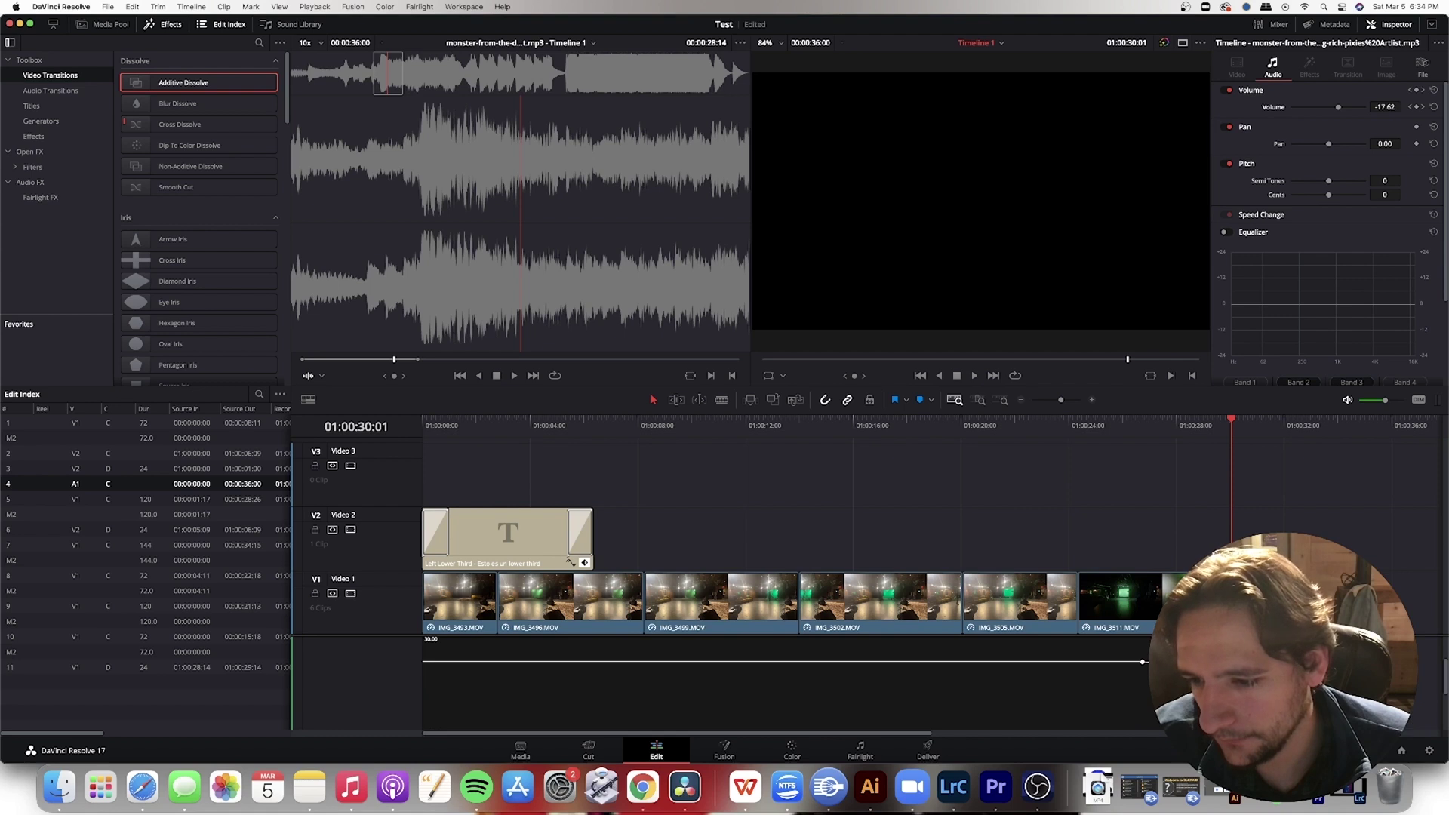
left_click(1142, 423)
key("space")
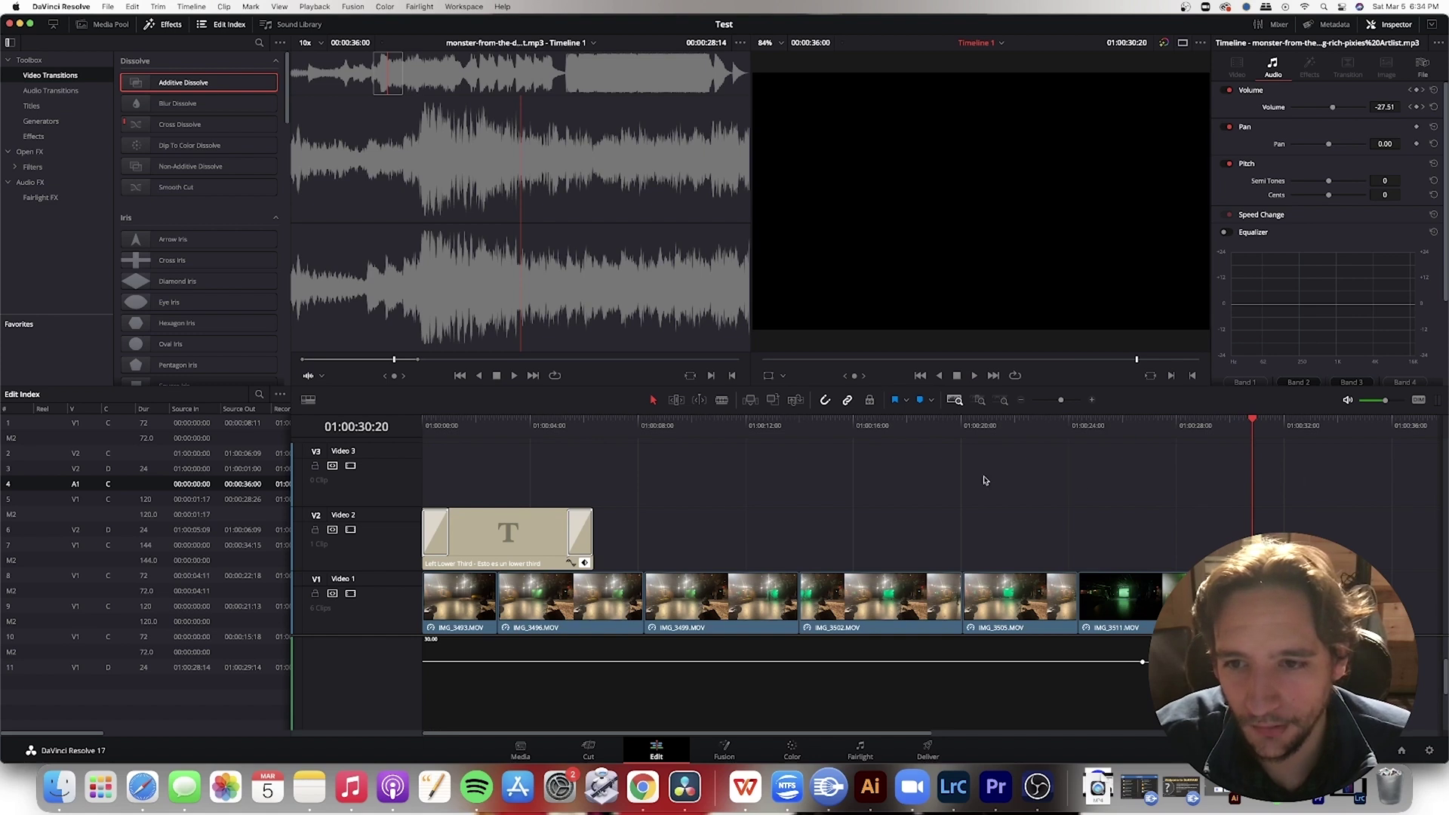
Play the edit from the start of the timeline and check its ending
left_click_drag(440, 424, 379, 431)
key("space")
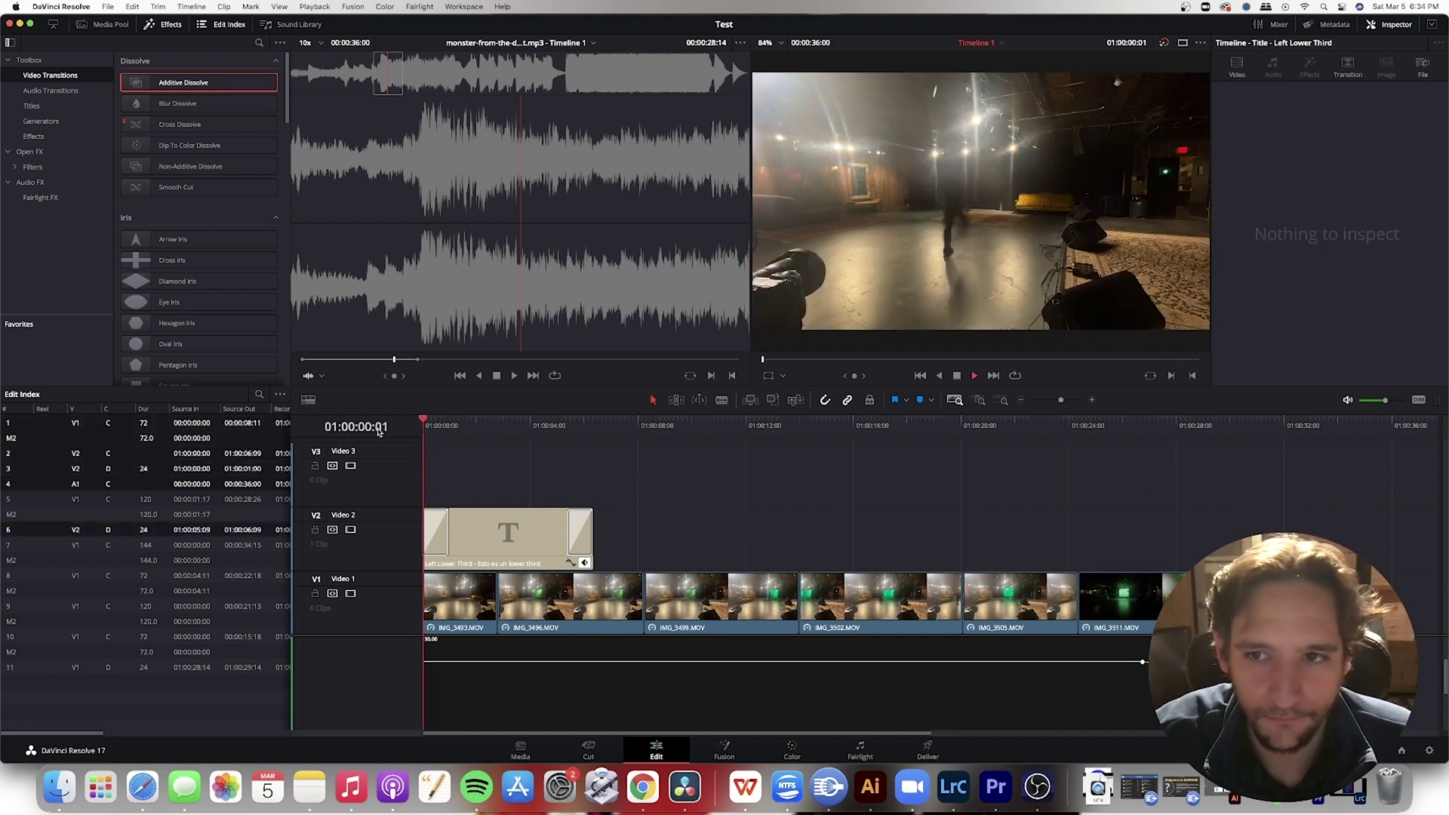
left_click_drag(1202, 425, 1244, 428)
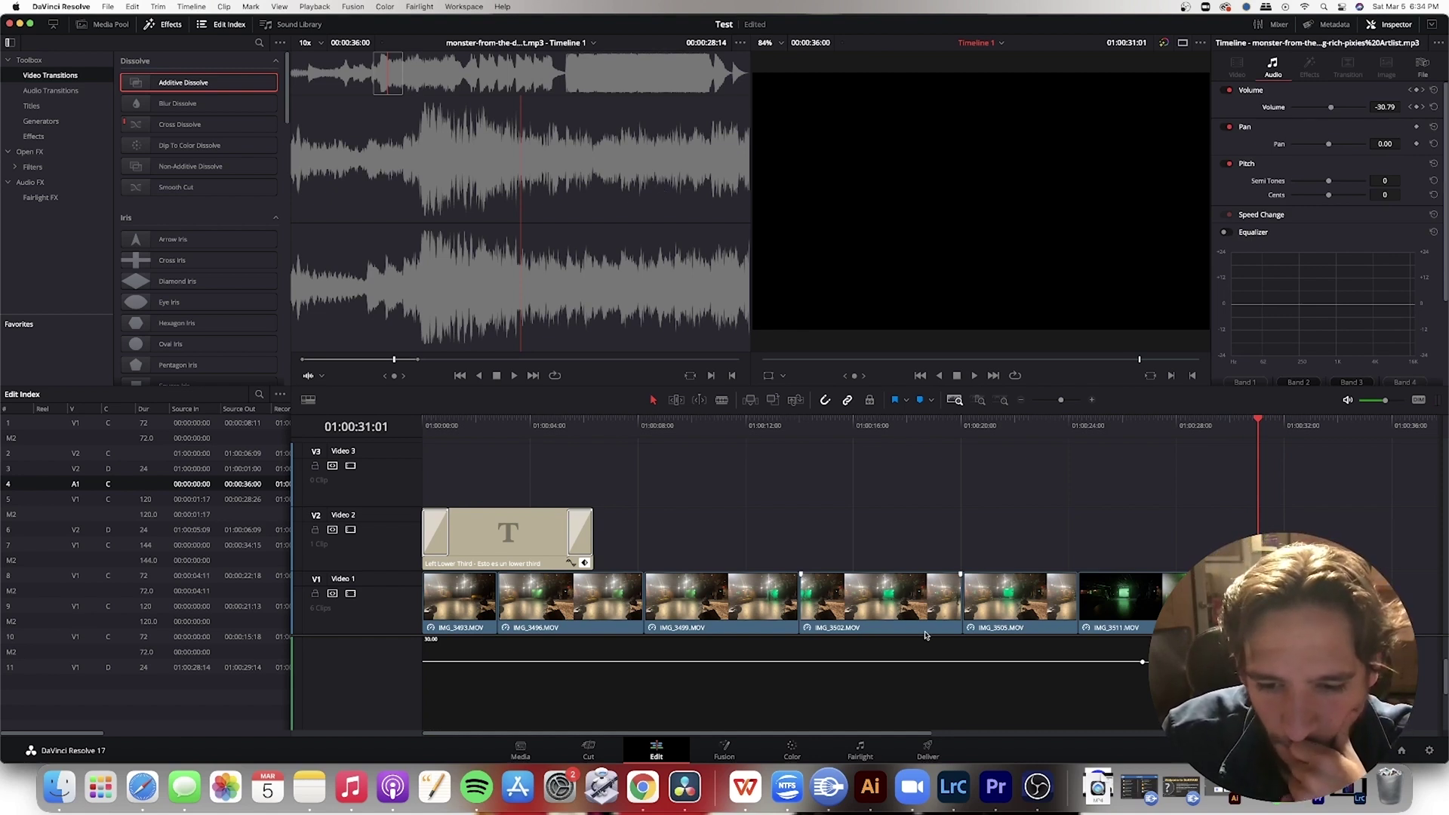
Go to the Deliver page, choose the YouTube 1080p render preset and set the filename to "Testeo de Favinci"
left_click(928, 749)
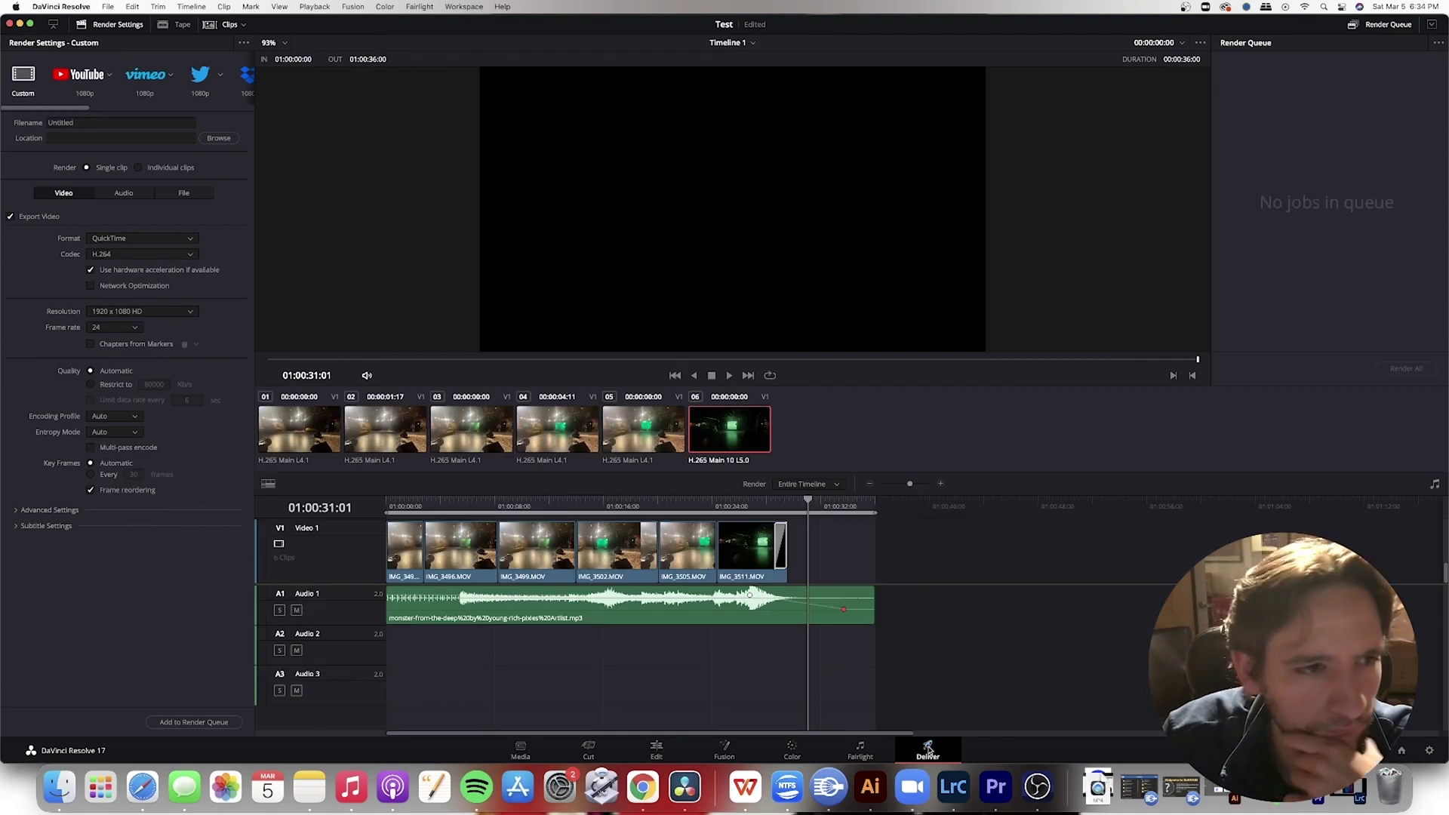
left_click(110, 75)
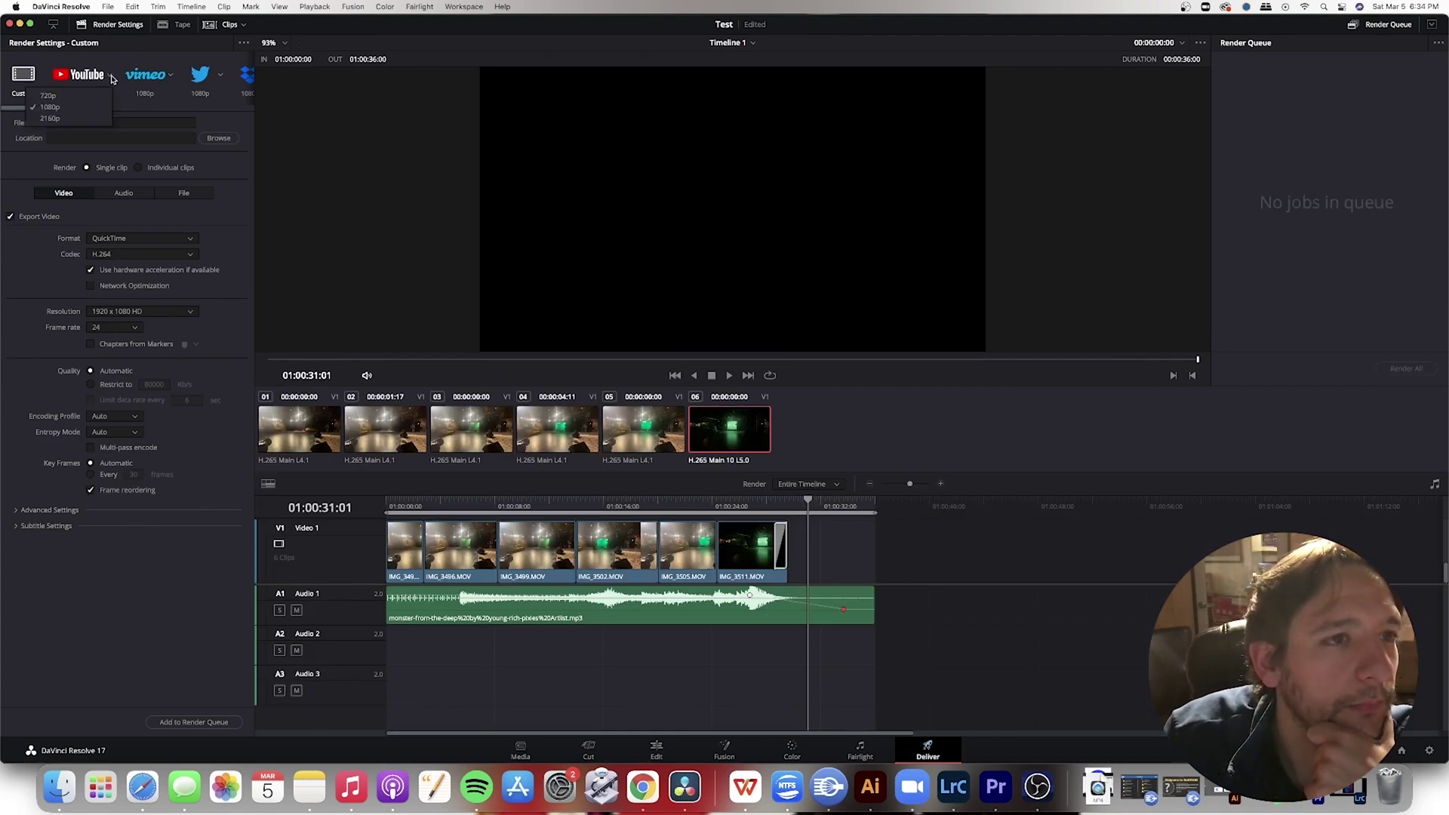
left_click(60, 106)
left_click(84, 123)
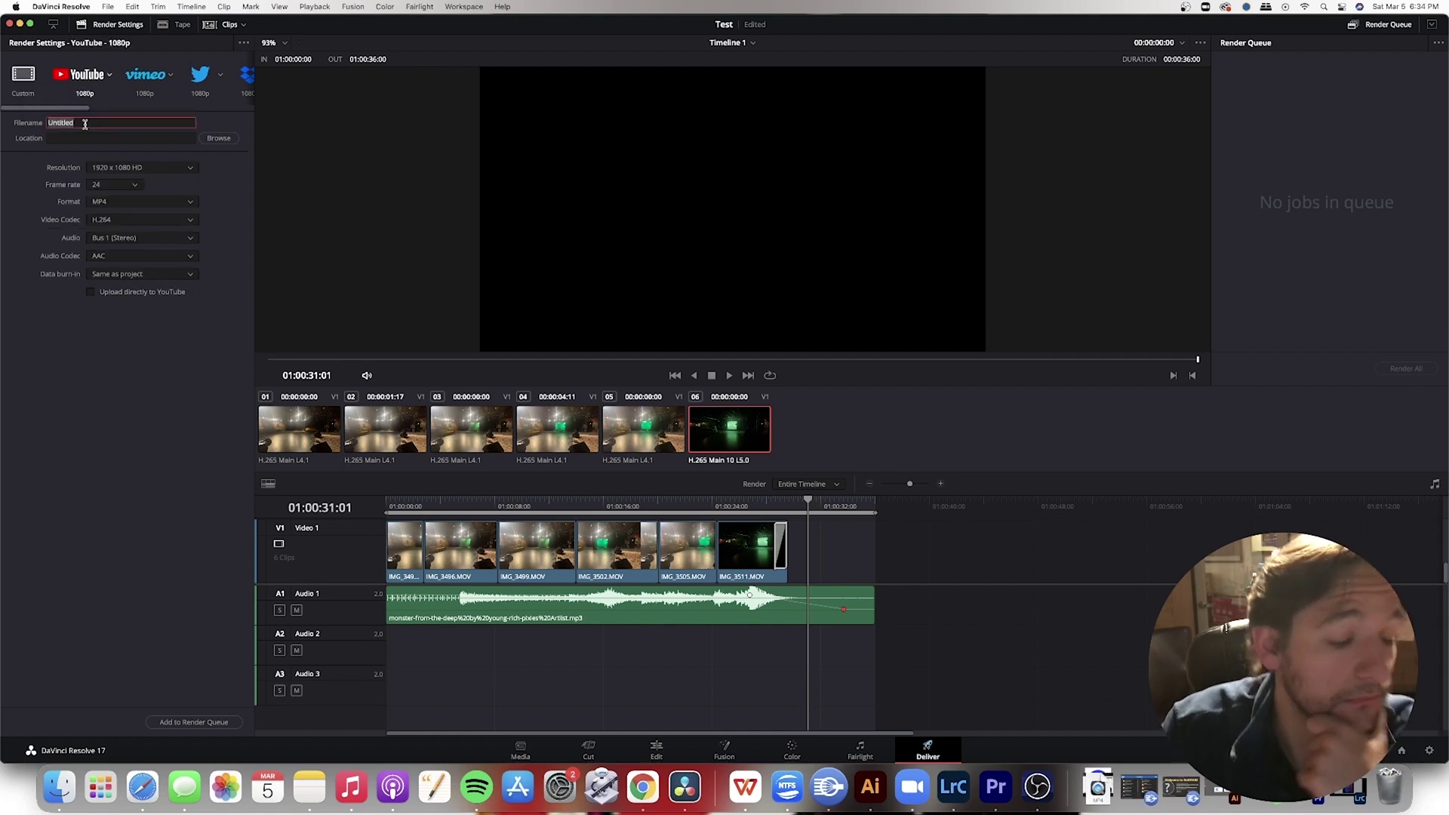
type("Testeo de Favinci")
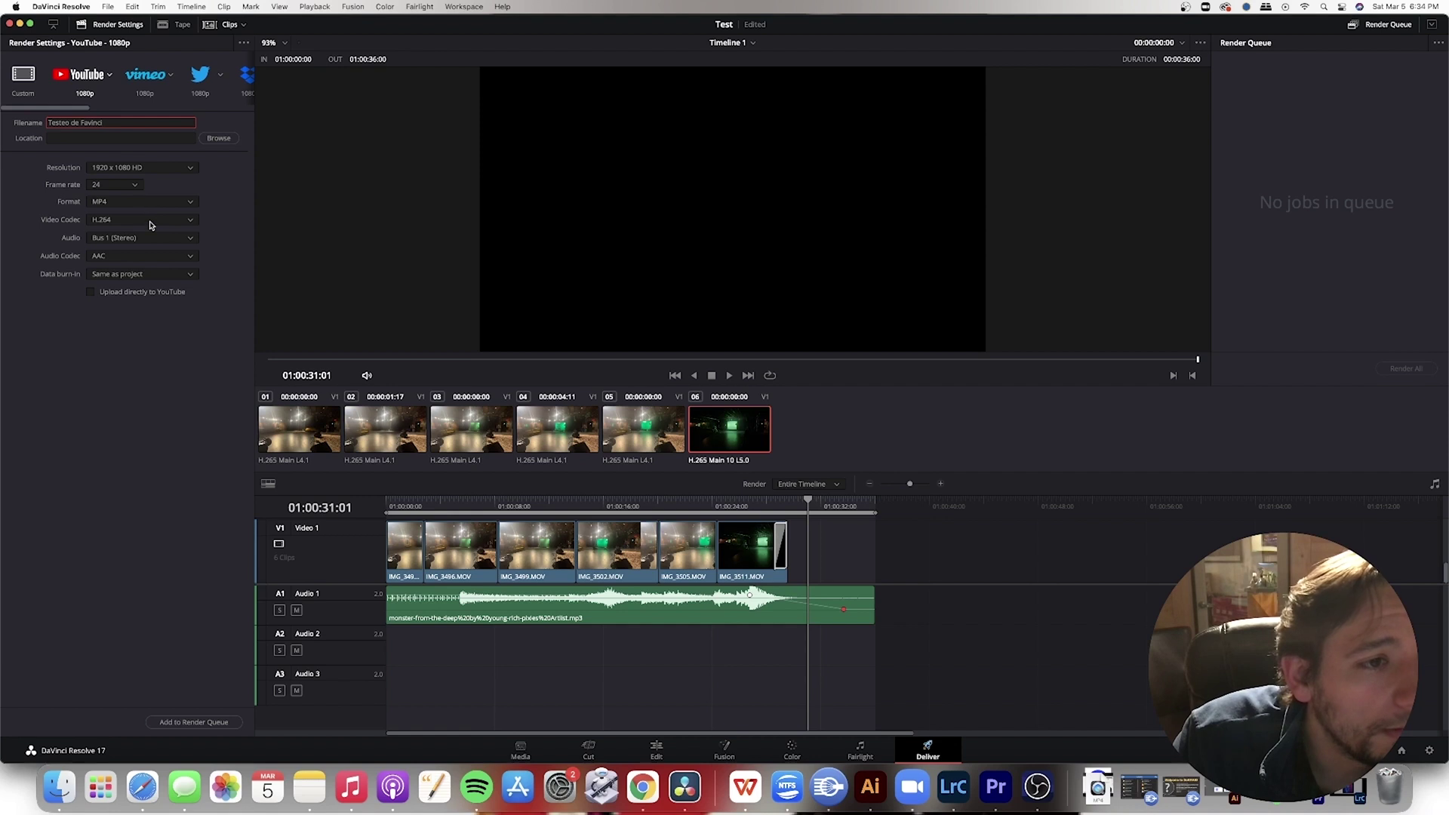
Check the preset's audio options and browse the other available render presets
left_click(137, 239)
left_click(143, 239)
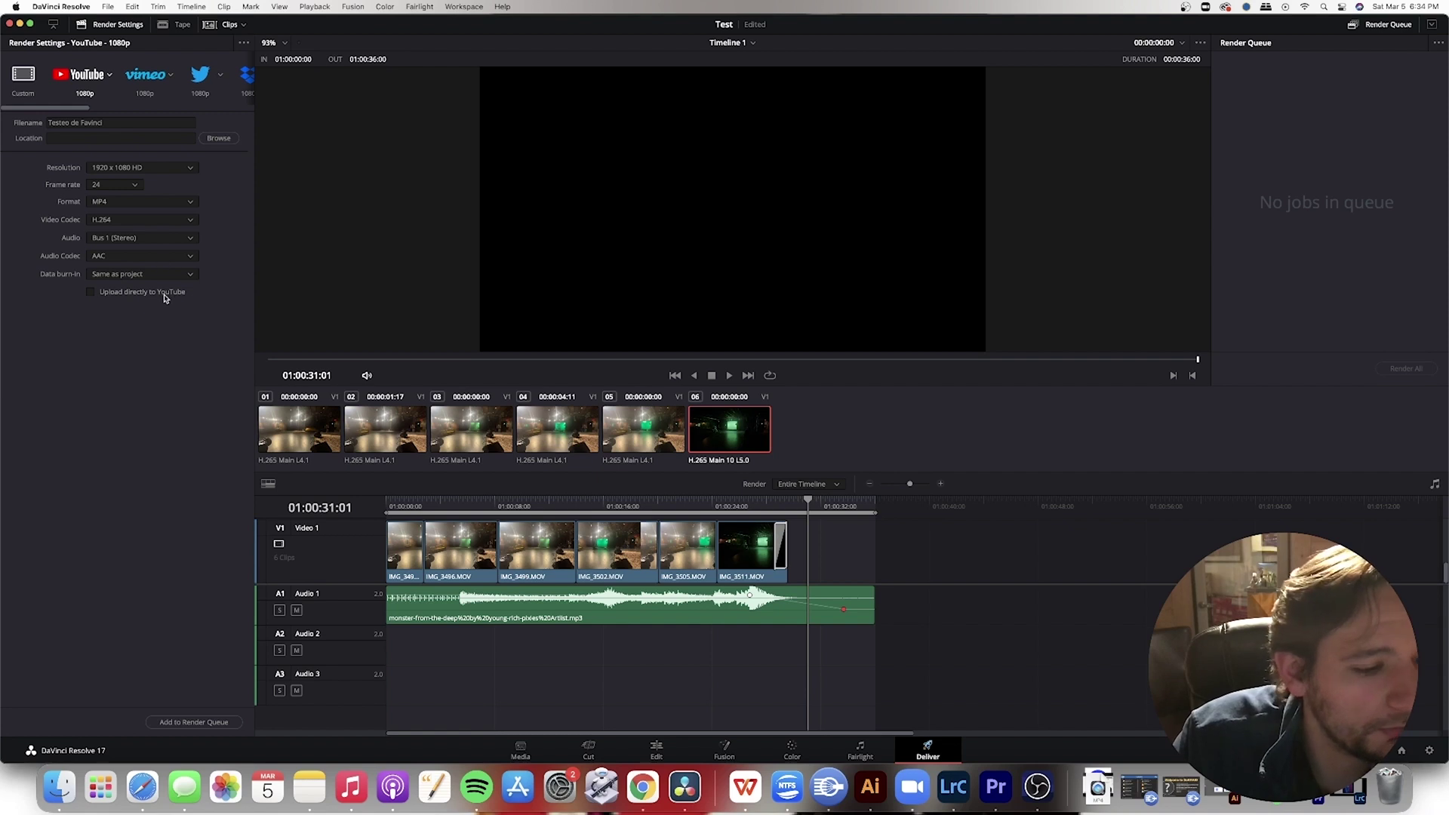
left_click_drag(81, 108, 244, 103)
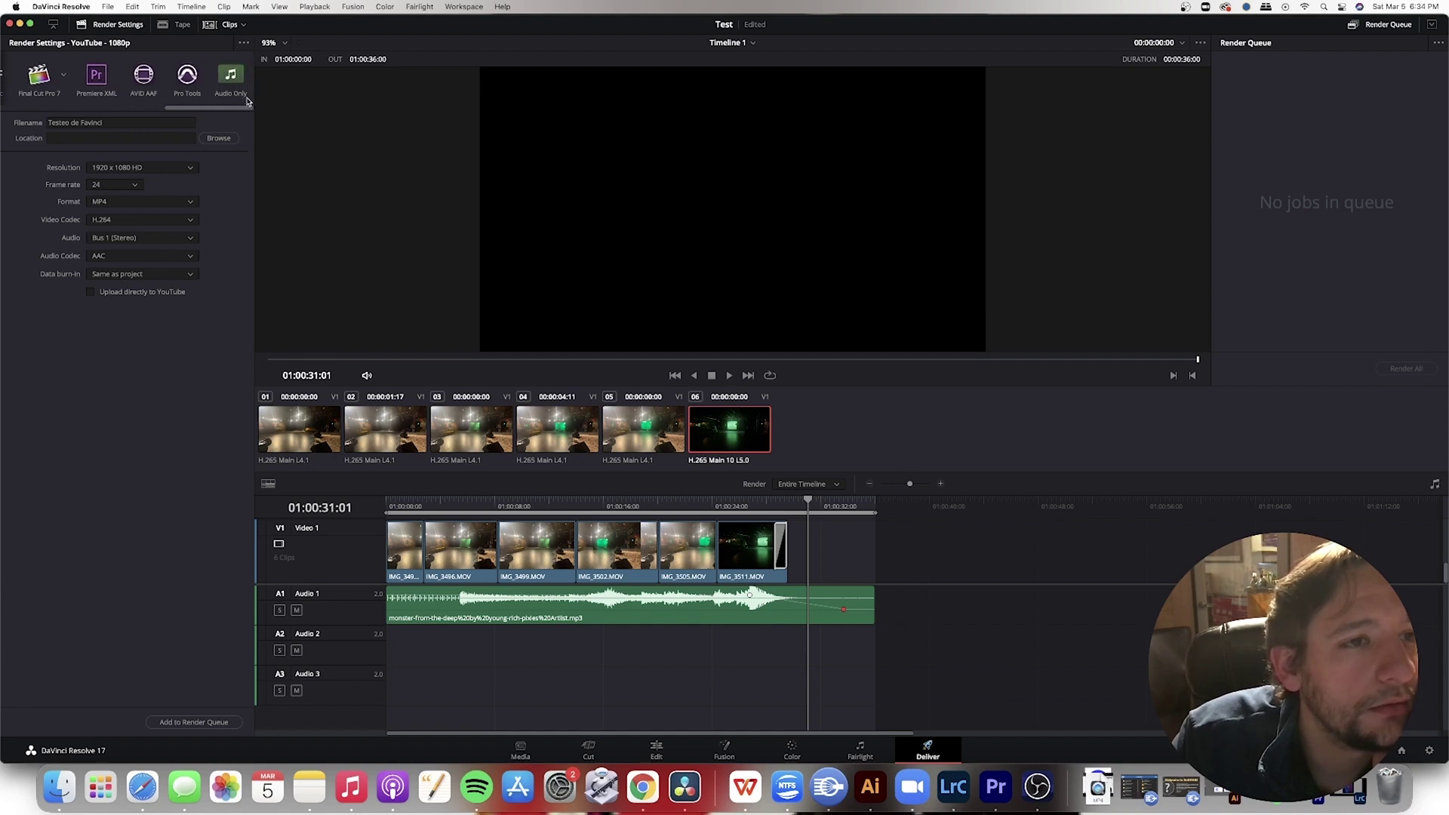
left_click_drag(193, 103, 38, 111)
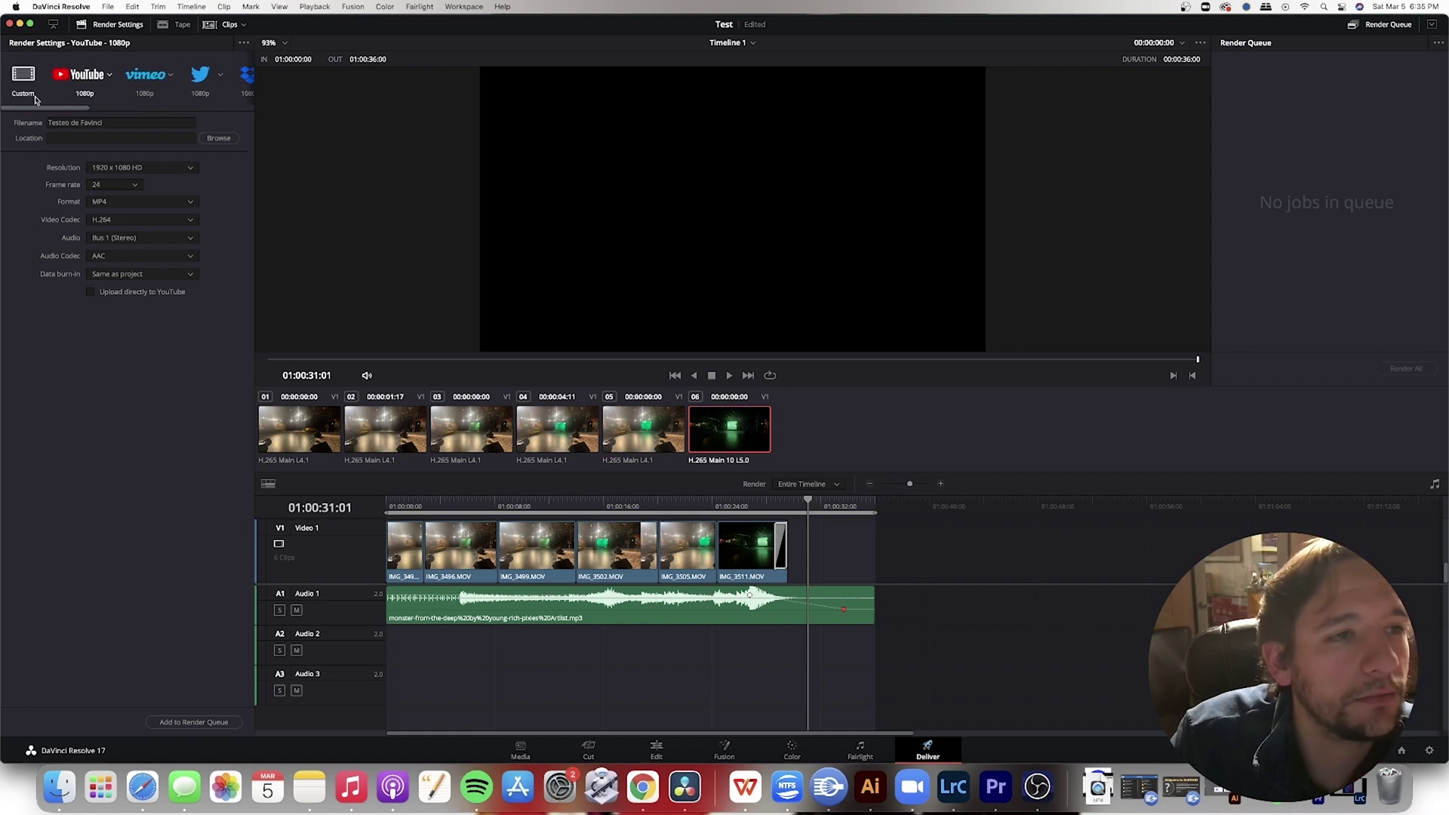
Compare the Custom and YouTube render presets and examine Custom's advanced settings, including the color space tag options
left_click(23, 75)
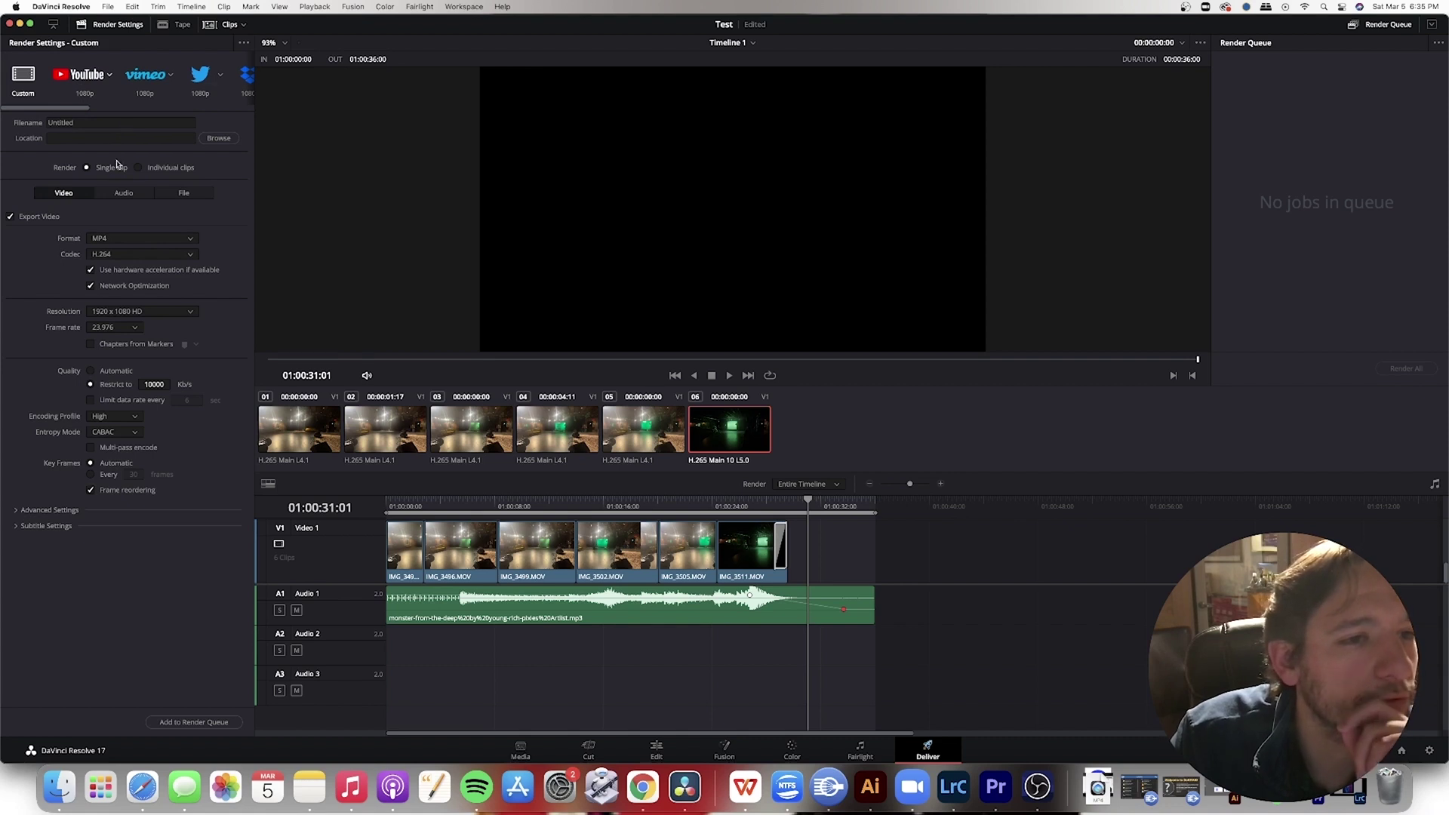
left_click(84, 76)
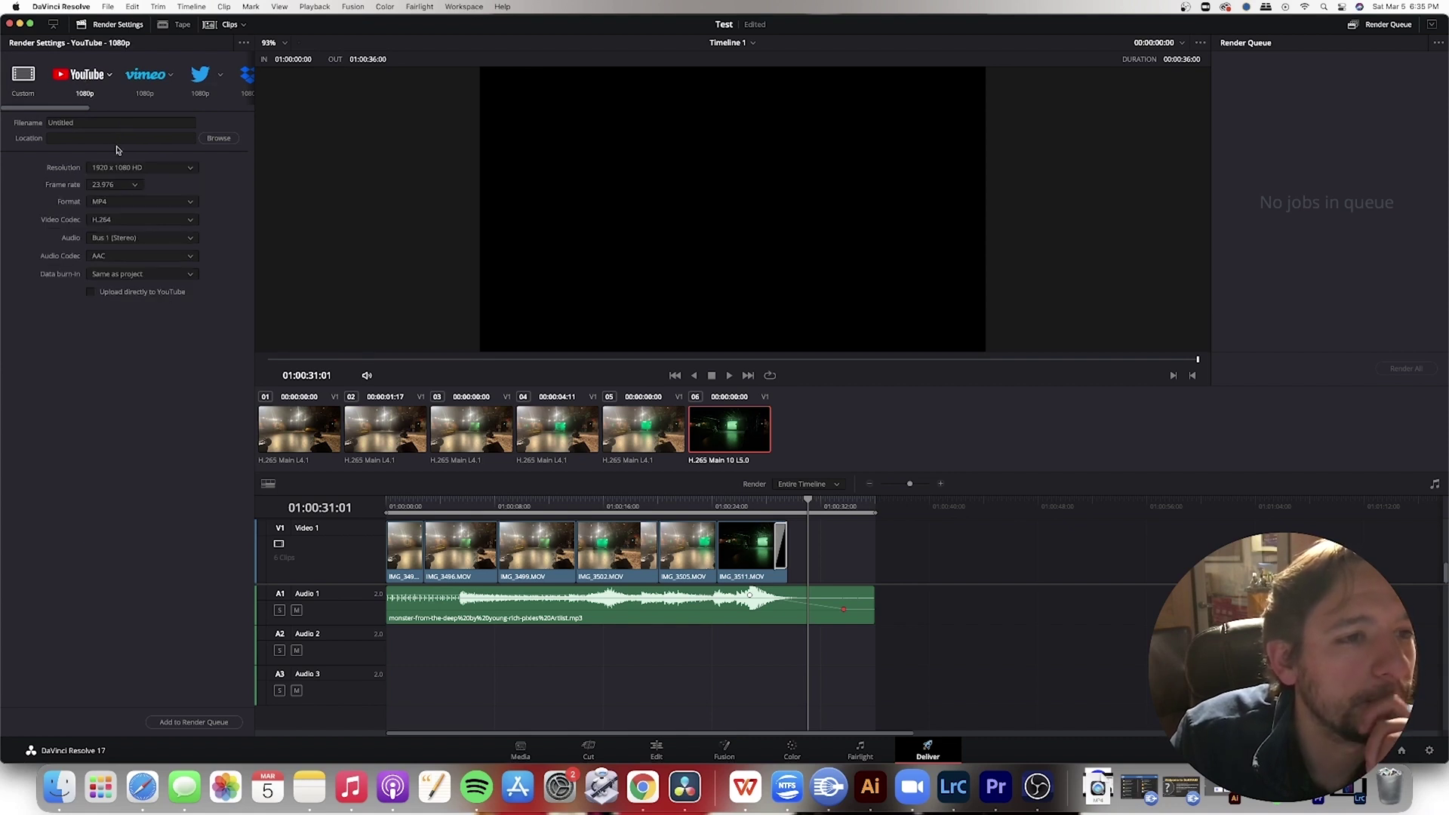
left_click(23, 75)
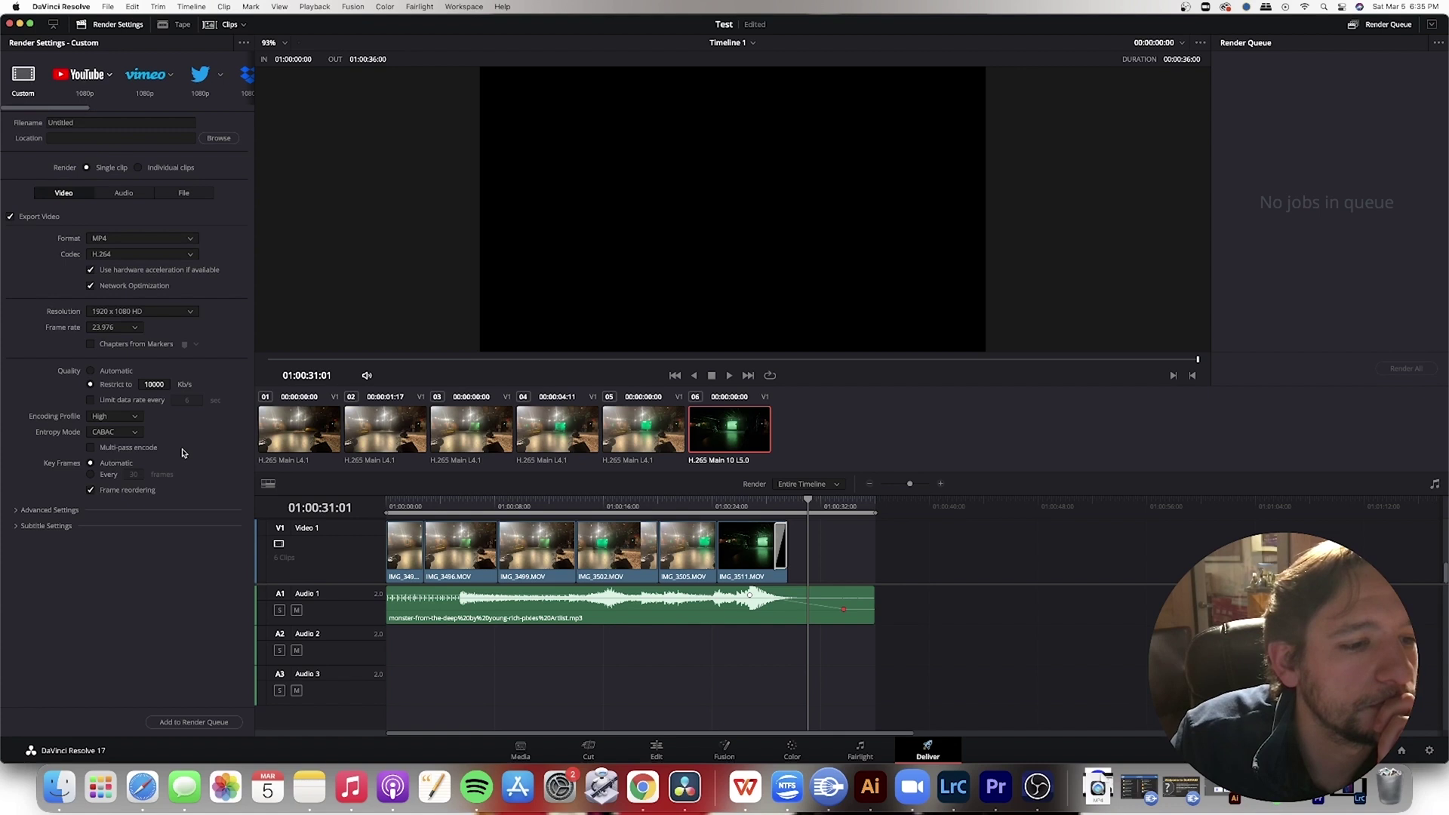
left_click(48, 510)
scroll(45, 423, "down", 3)
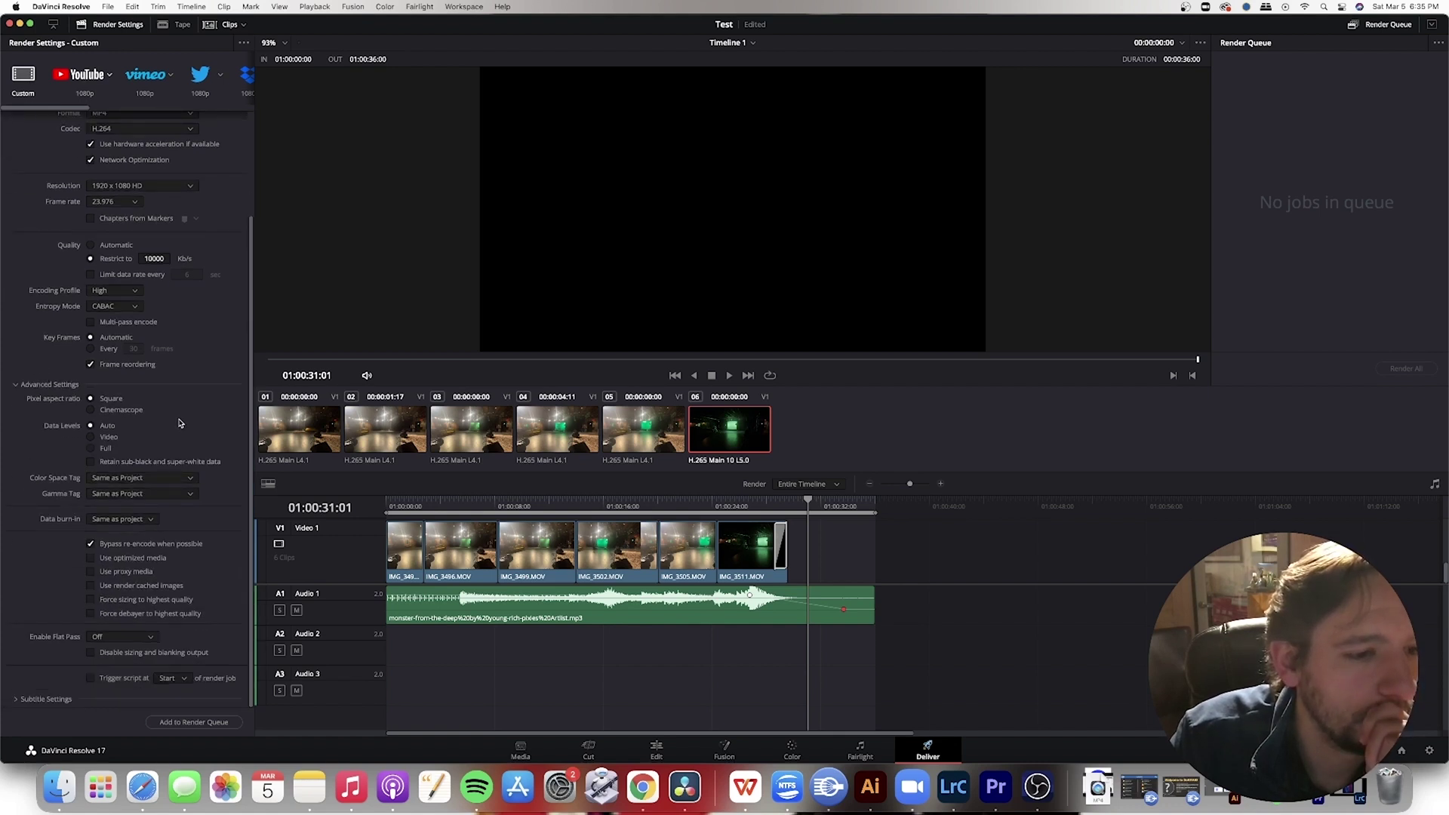
left_click(163, 478)
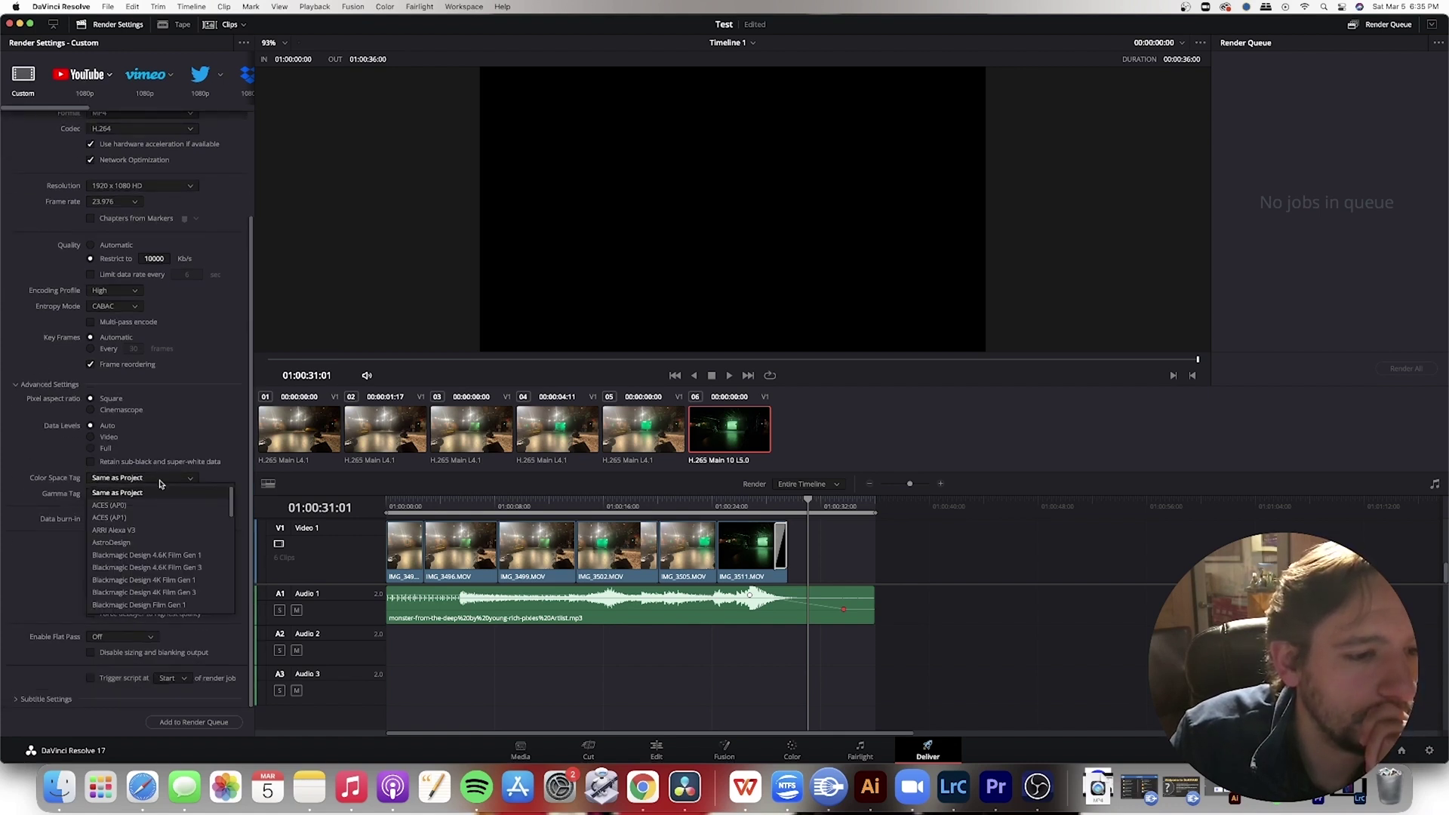
left_click(34, 459)
scroll(89, 408, "up", 3)
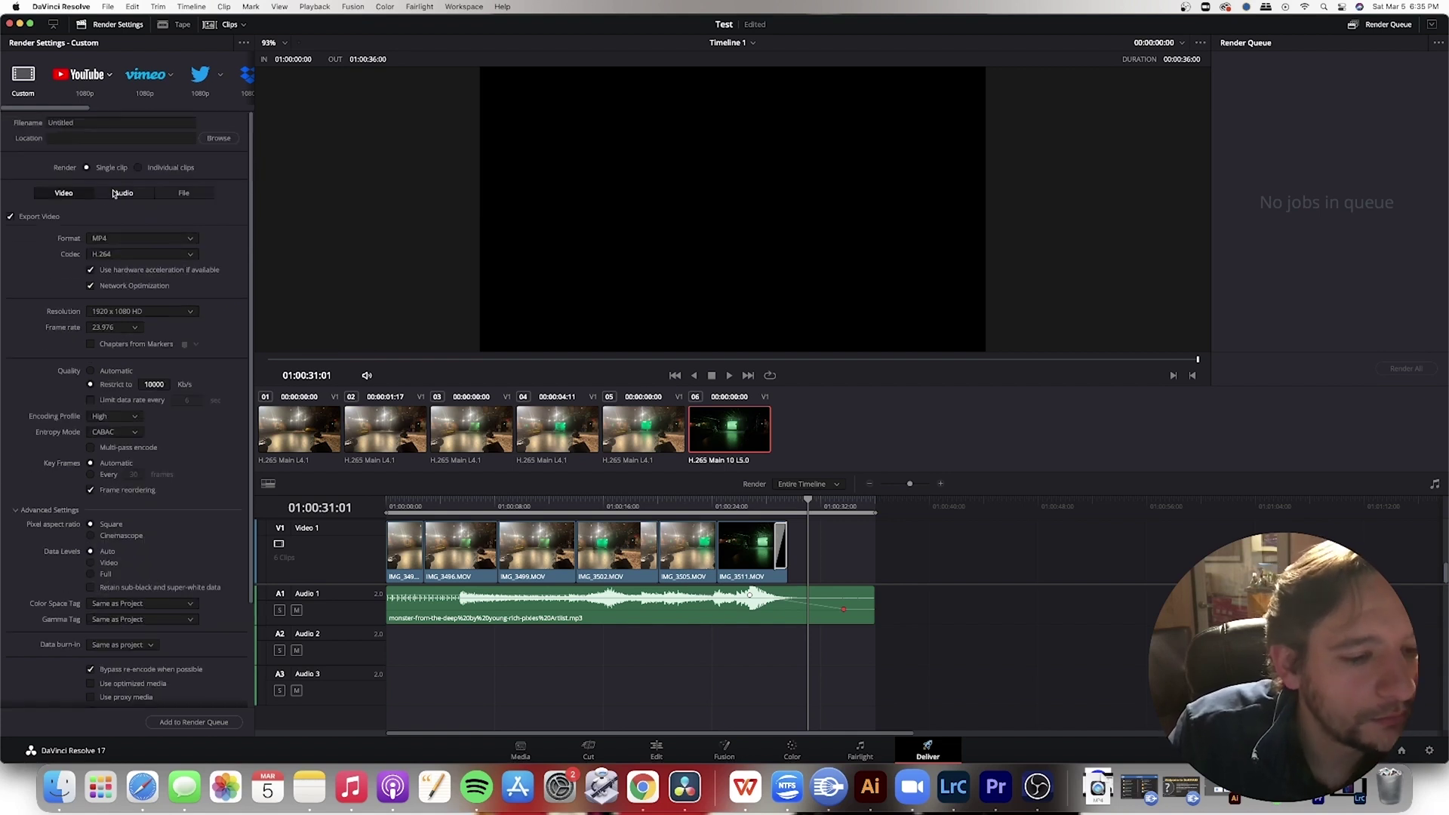
Select the YouTube 1080p preset and add the timeline to the render queue, saving Untitled.mp4 to the Desktop
left_click(83, 76)
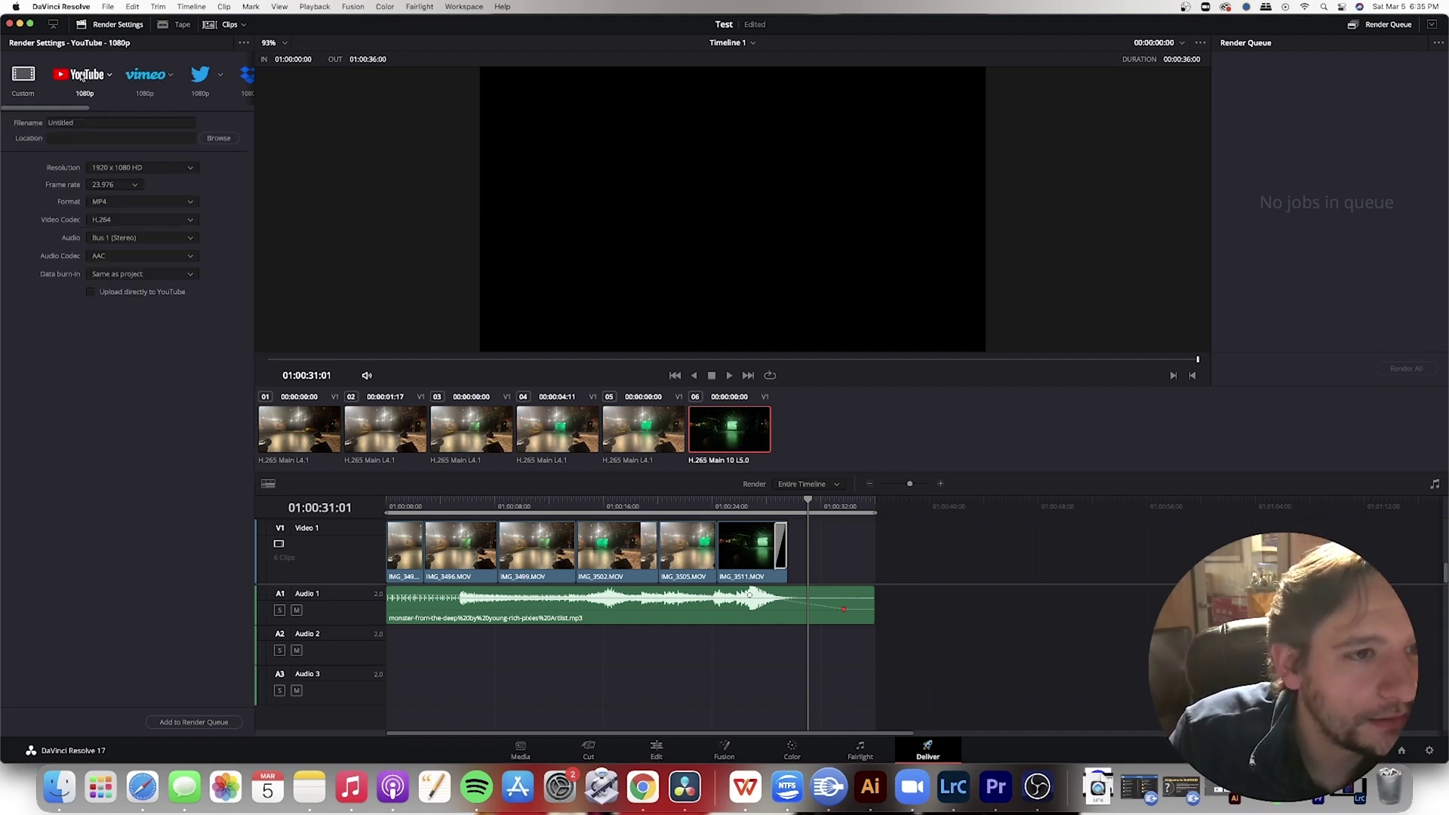
left_click(191, 723)
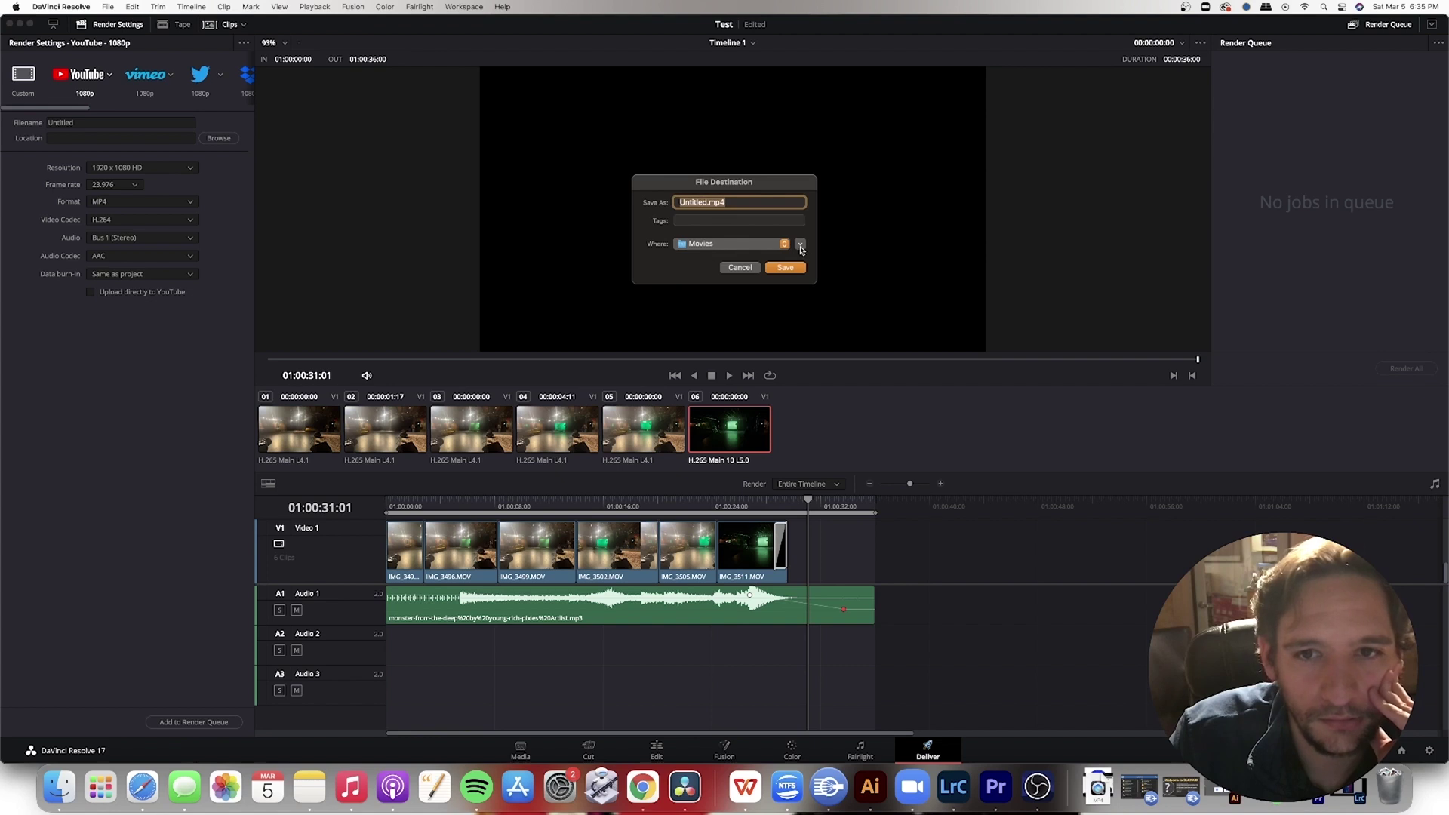
left_click(800, 246)
left_click(535, 233)
left_click(920, 412)
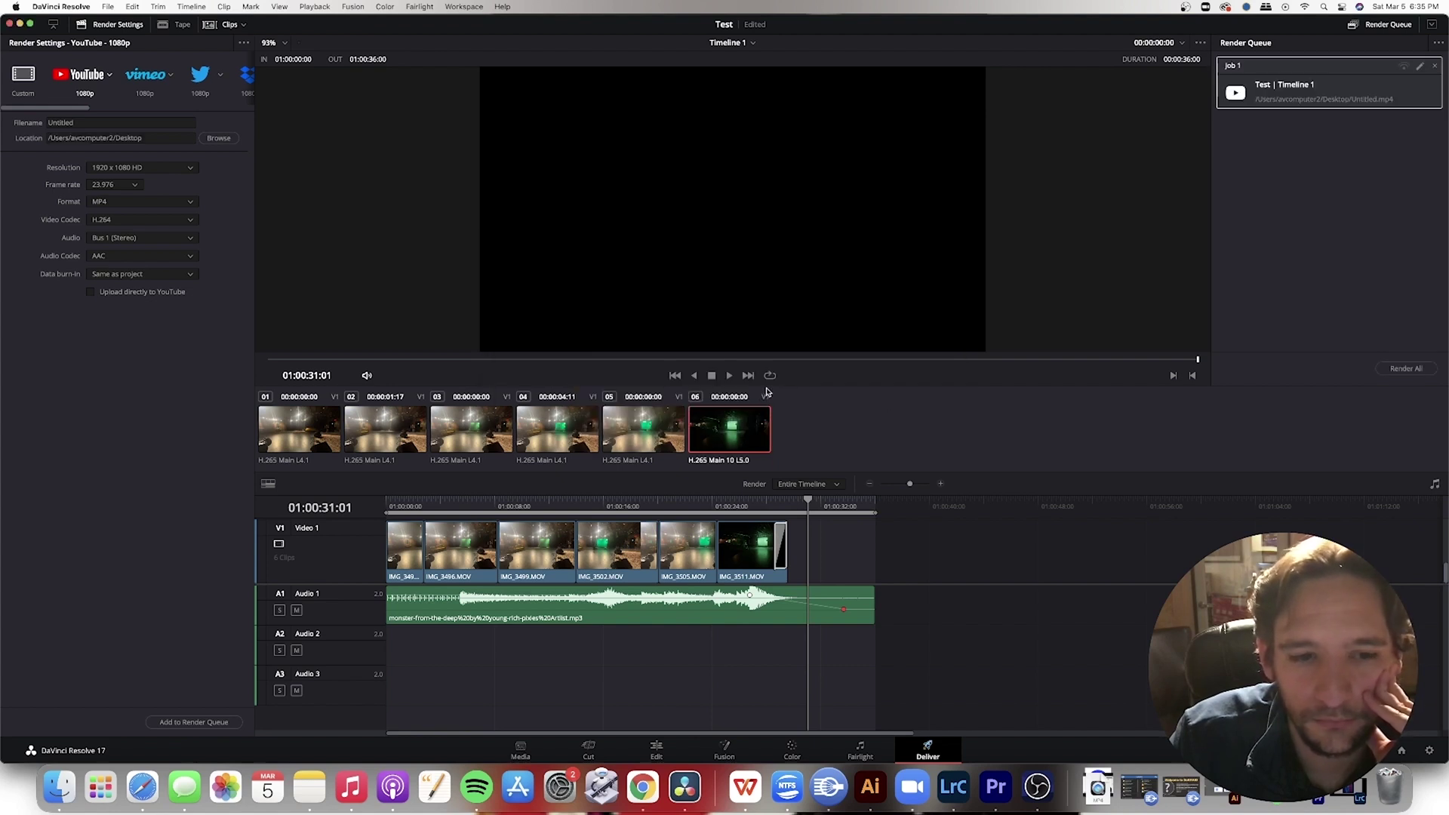
Place the playhead at 01:00:34:19 near the end of the music and open the render range options
left_click(859, 516)
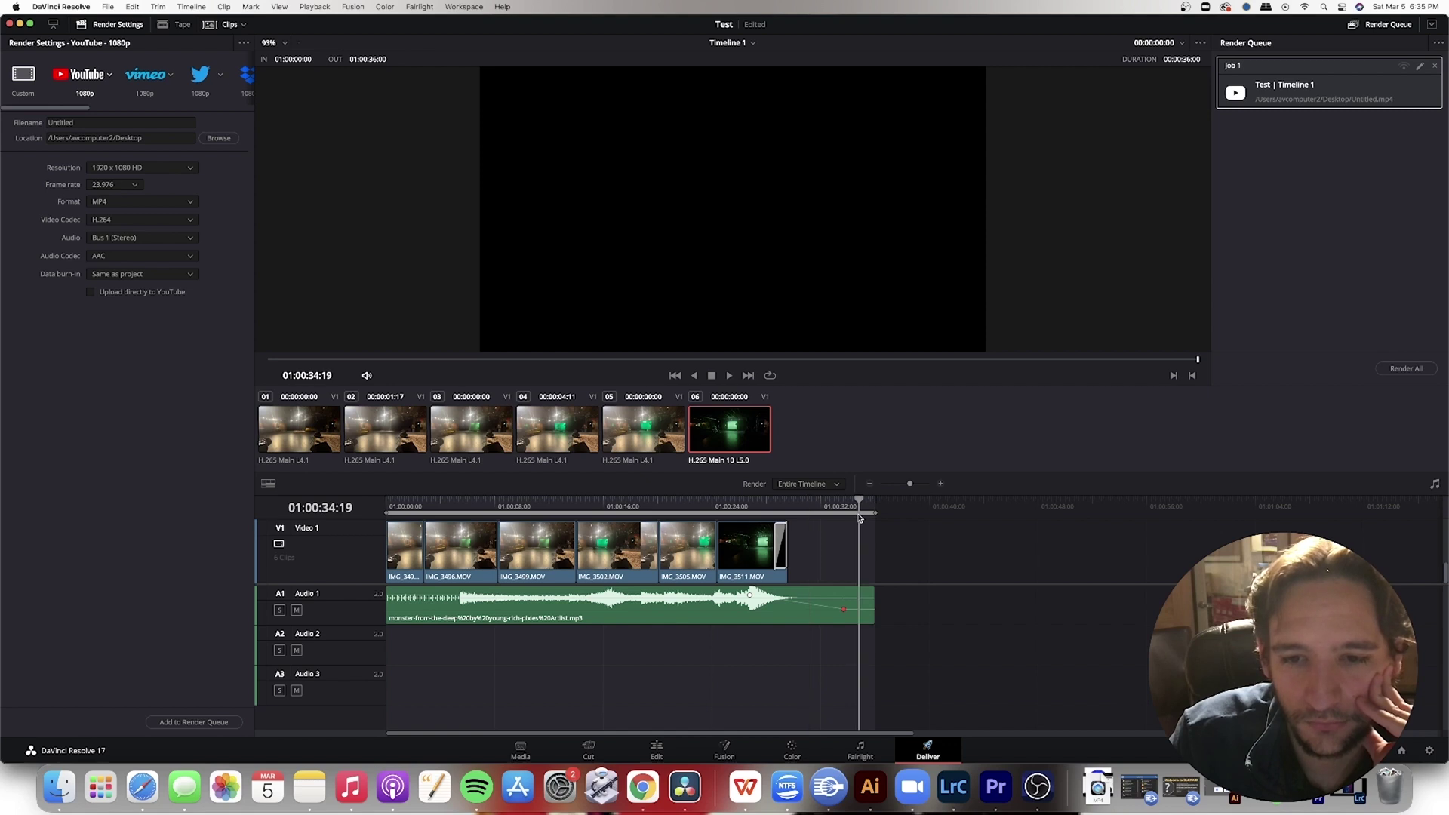
left_click(834, 483)
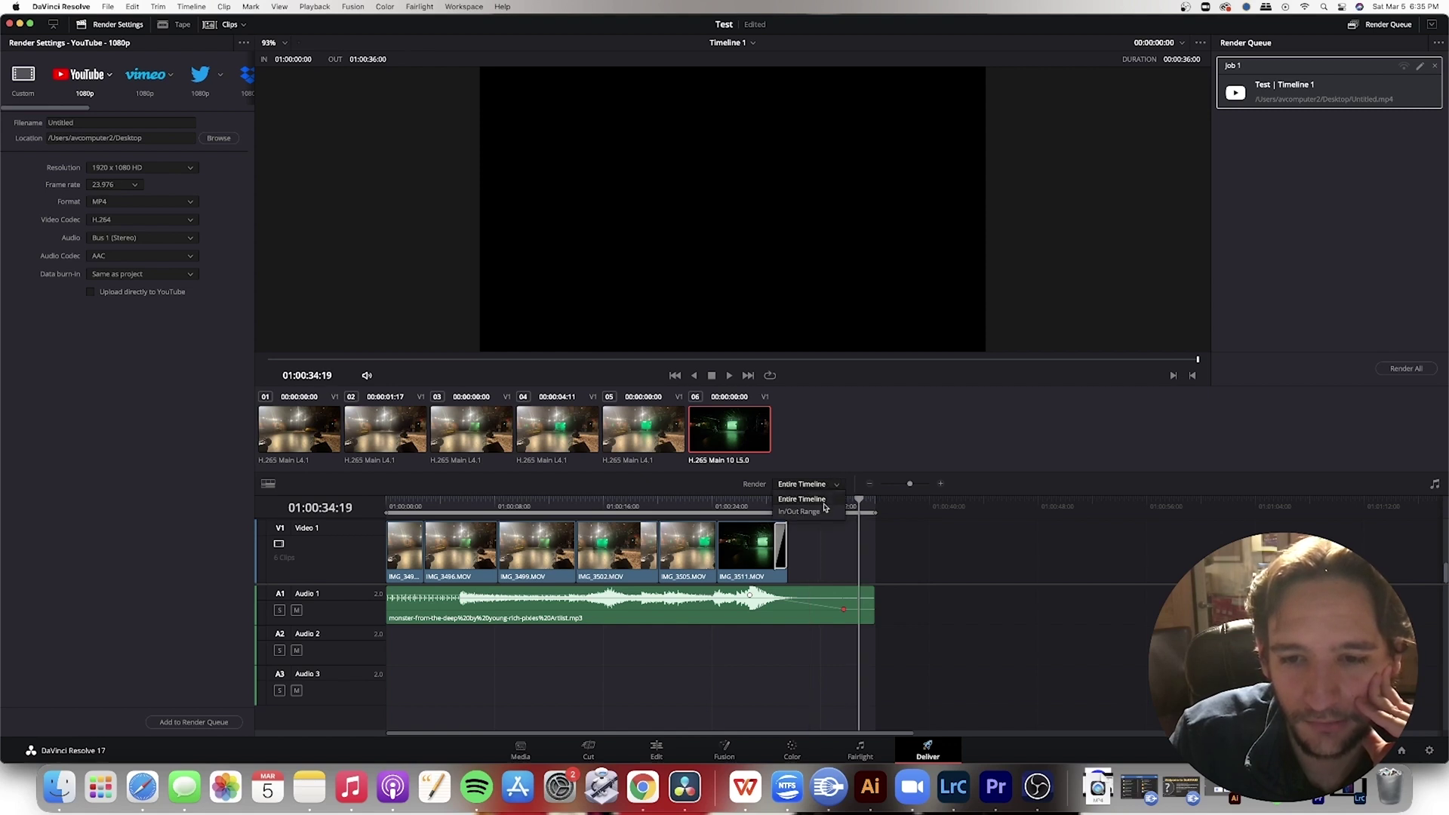